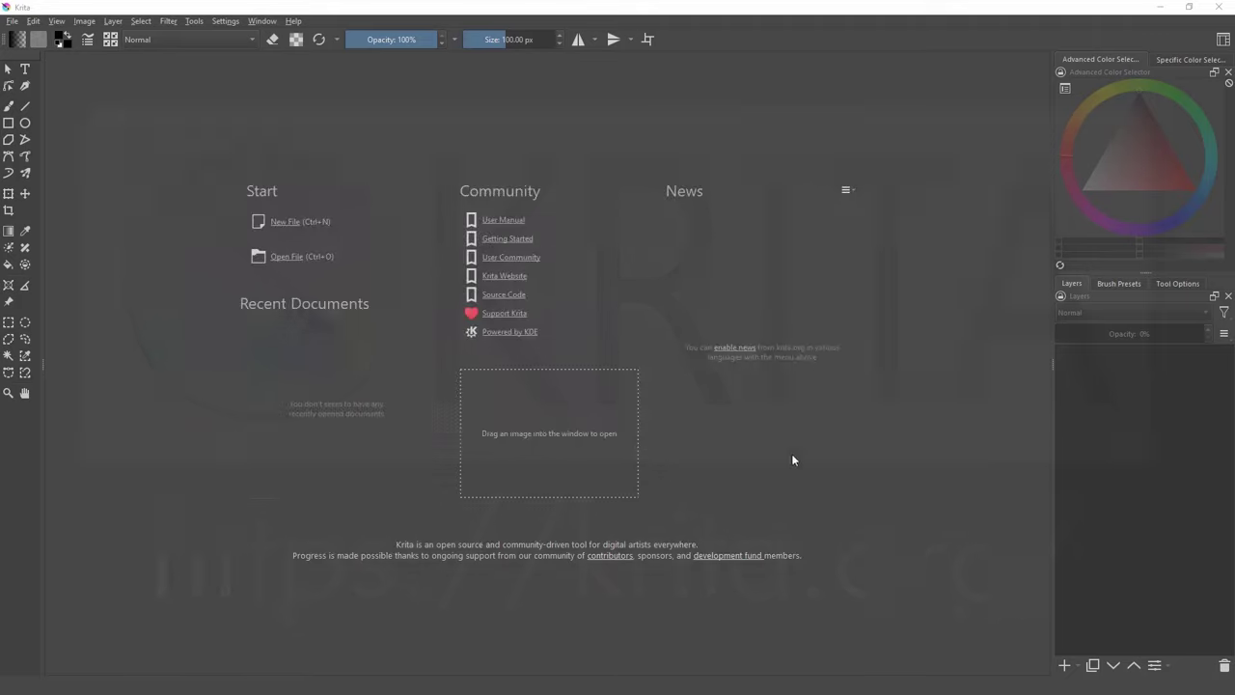
Open the program's version and about information.
click(293, 20)
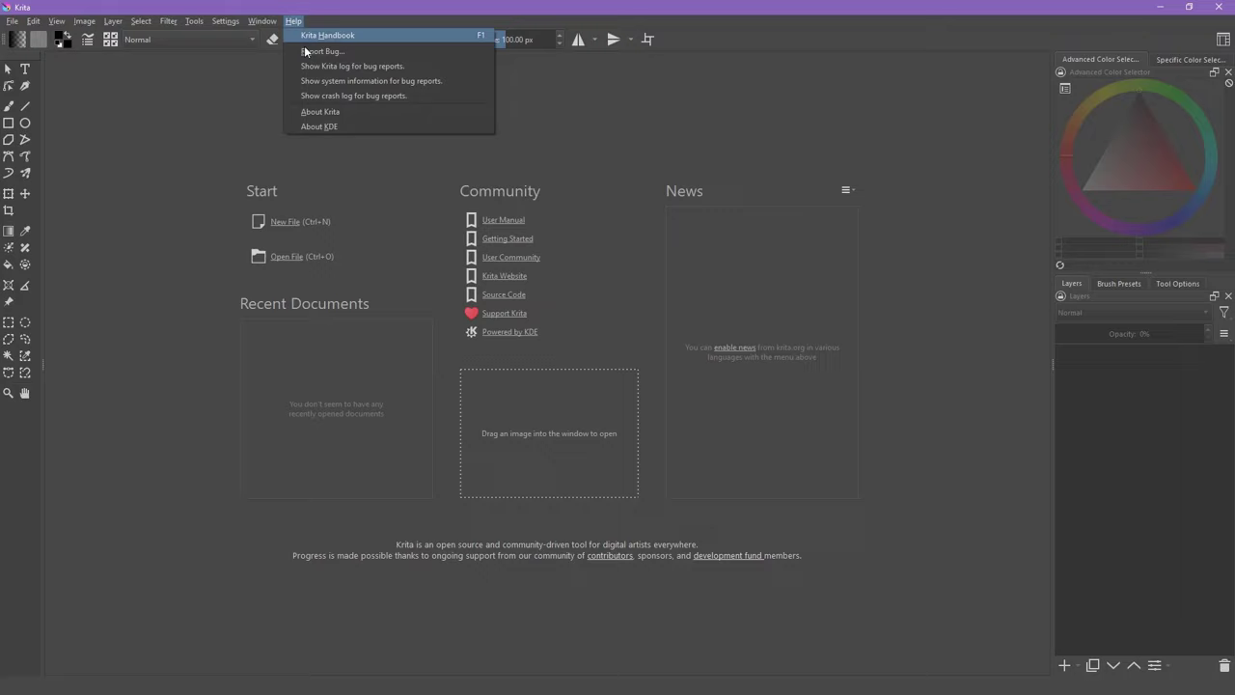
click(322, 112)
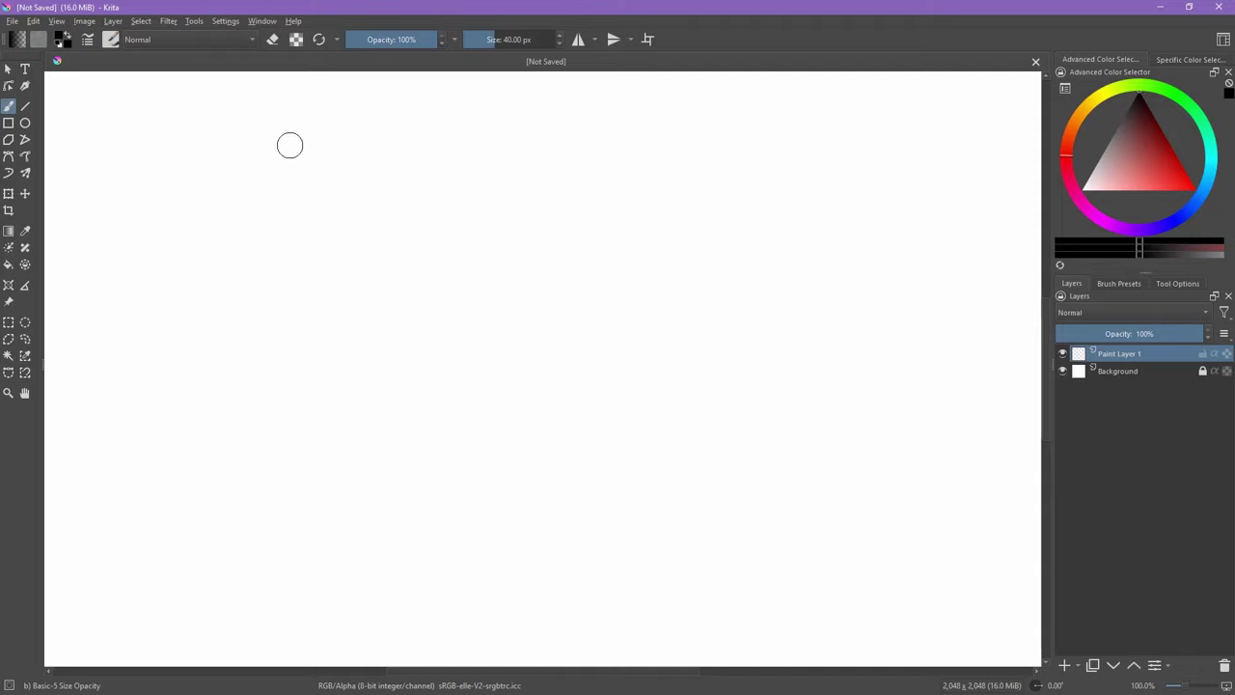
Try the Basic-5 Size Opacity brush with a zigzag stroke across the canvas, and undo the stroke.
mouse_move(289, 145)
mouse_down()
mouse_move(248, 230)
mouse_move(276, 270)
mouse_move(415, 286)
mouse_move(513, 385)
mouse_move(632, 450)
mouse_move(808, 421)
mouse_move(993, 505)
mouse_up()
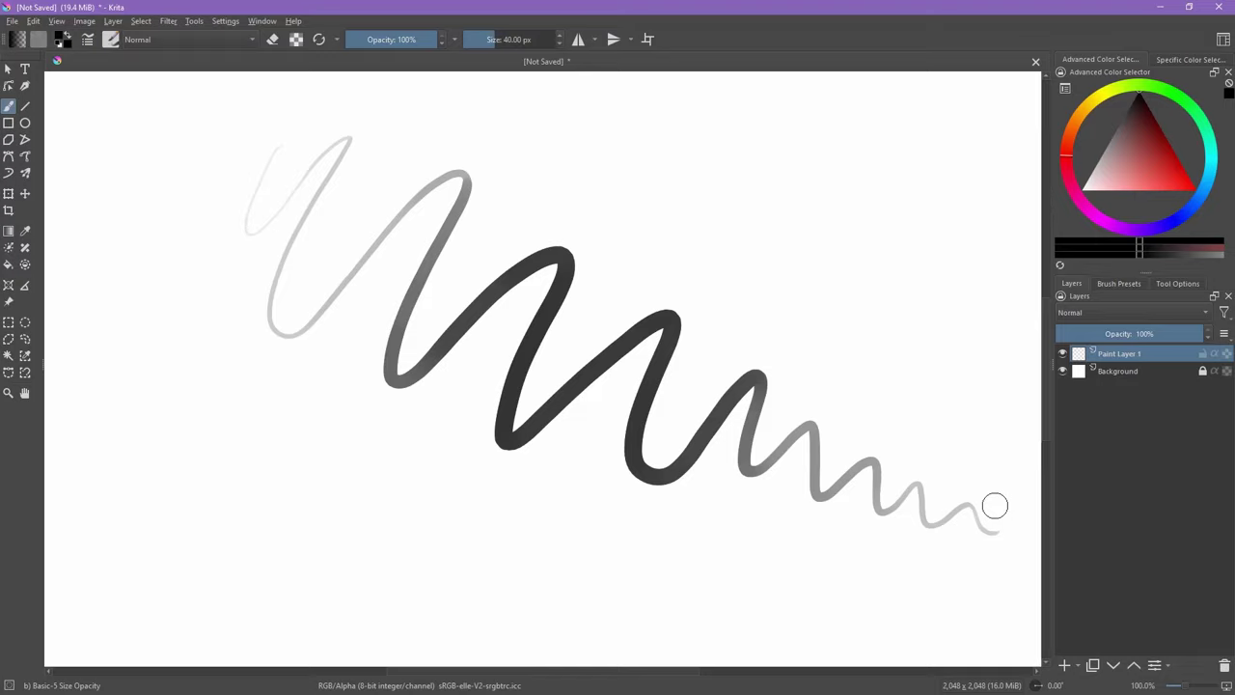
key(ctrl+z)
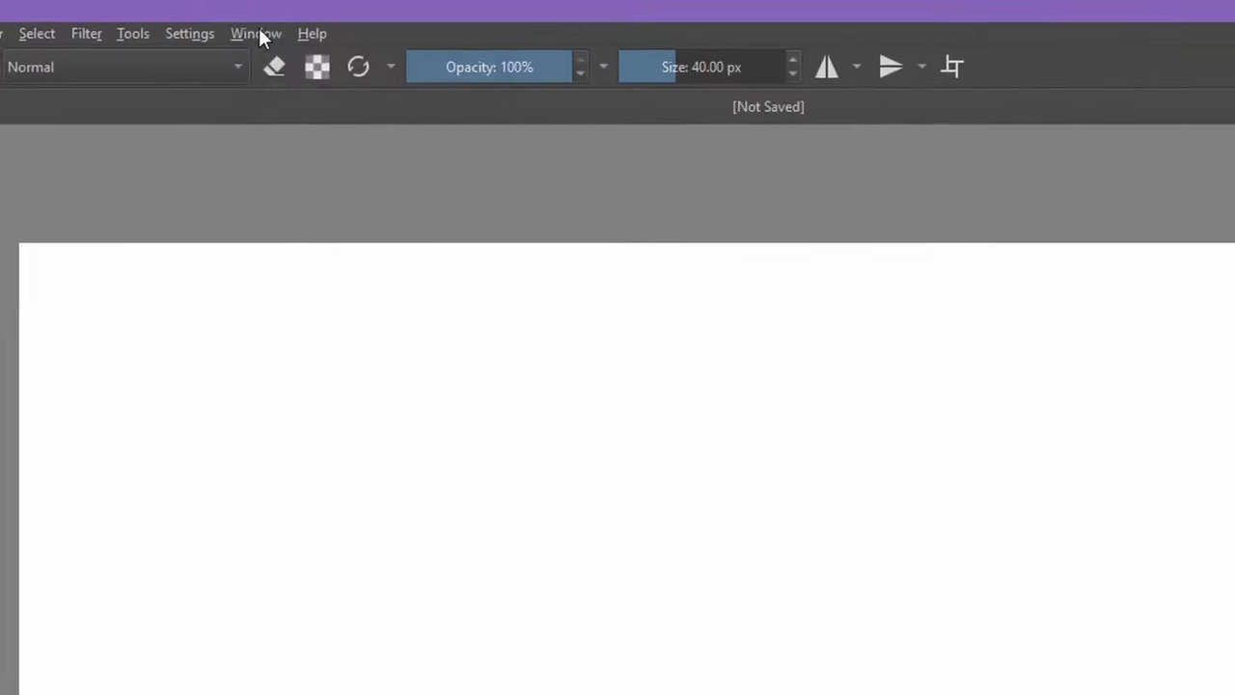
Switch the workspace to the Animation layout.
click(261, 21)
mouse_move(280, 63)
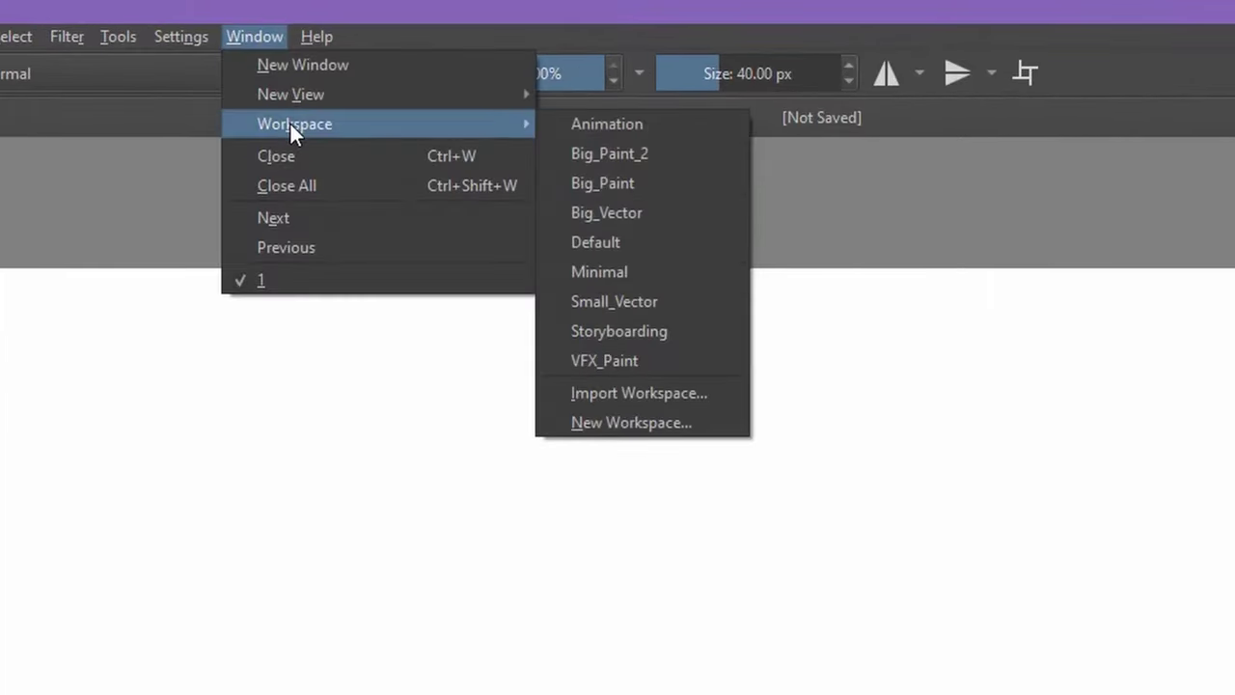
click(607, 124)
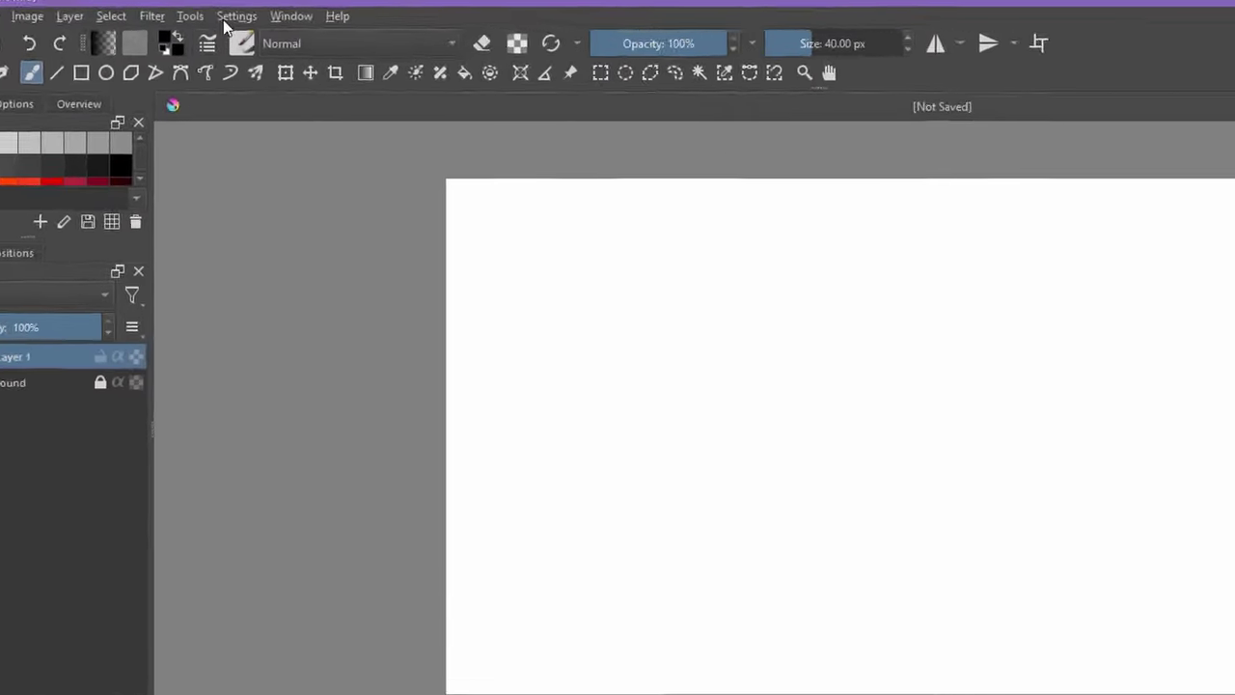
Show the Advanced Color Selector docker.
click(225, 20)
mouse_move(330, 220)
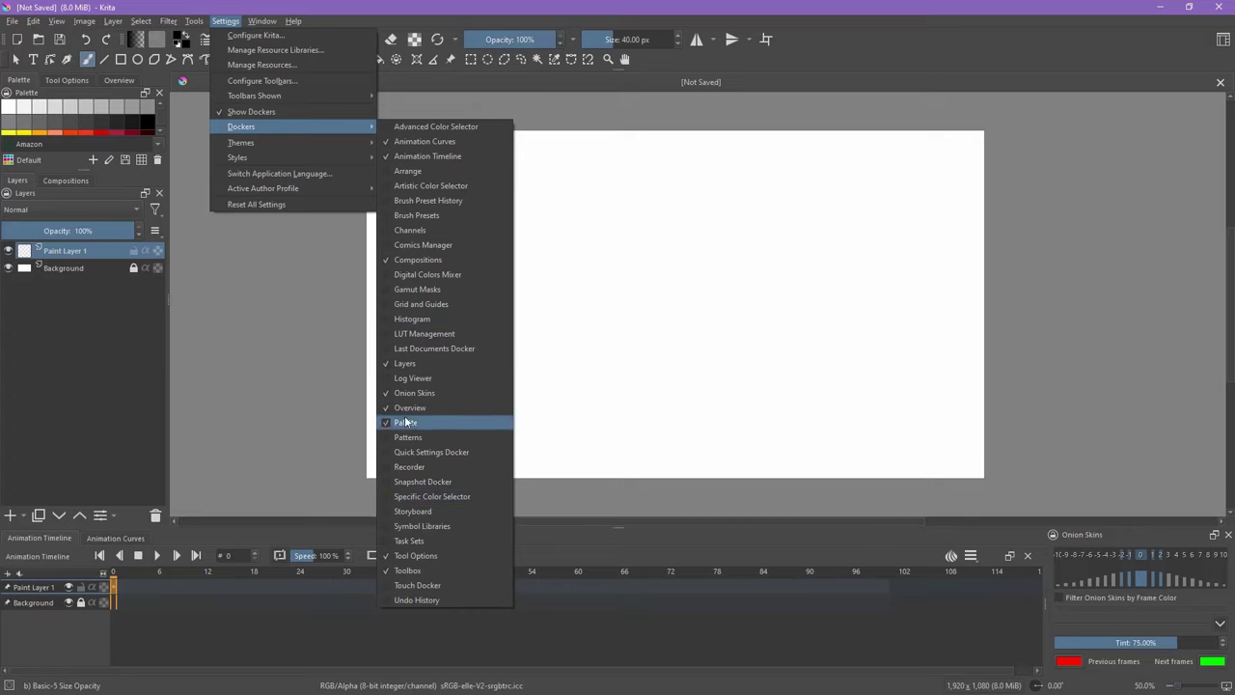
click(429, 126)
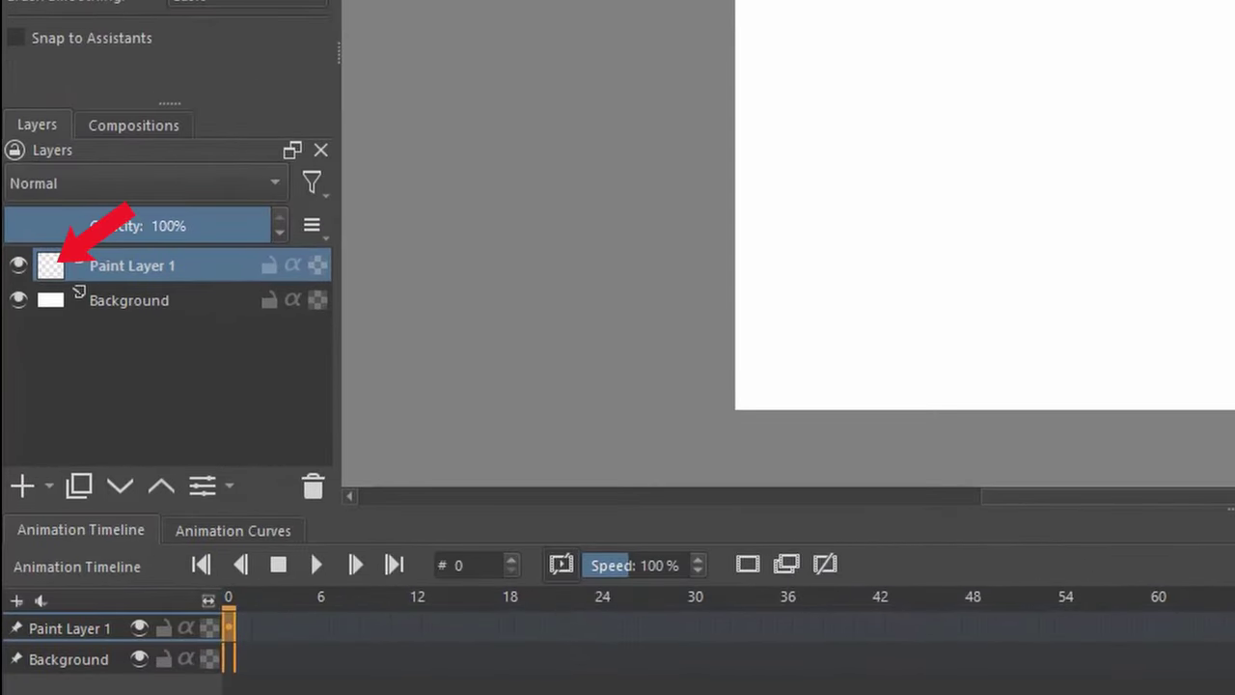
Lock the Background layer and make Paint Layer 1 the active layer.
click(129, 300)
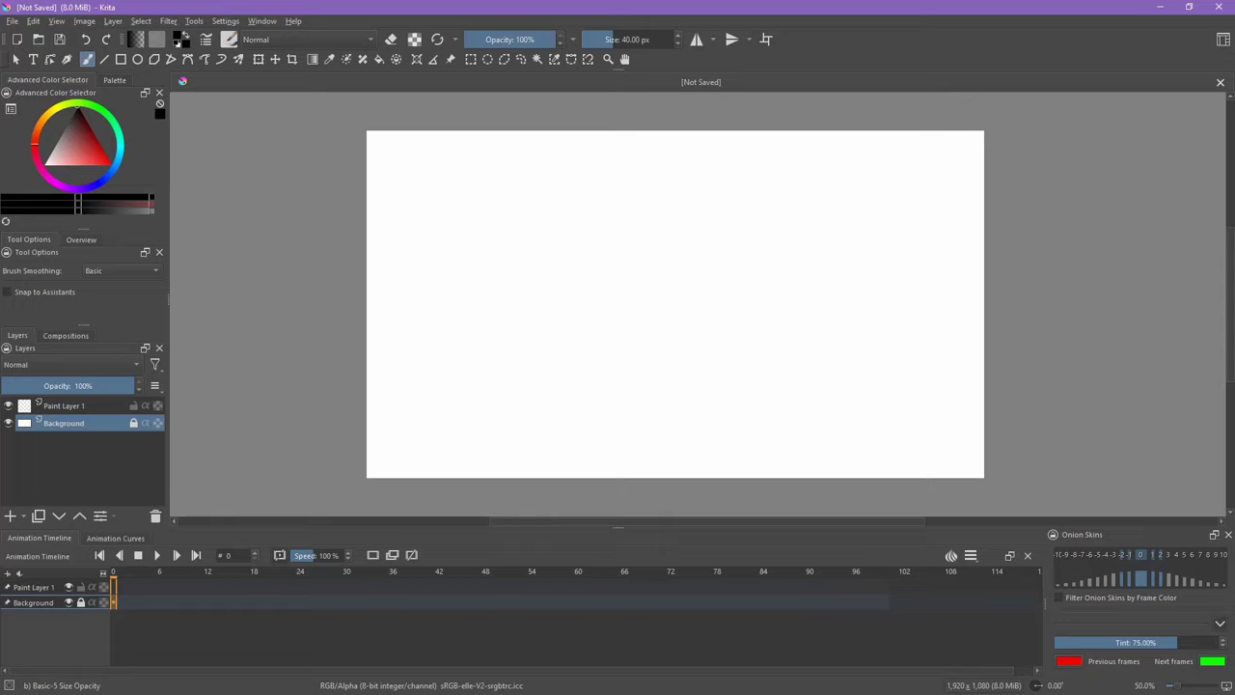
click(65, 406)
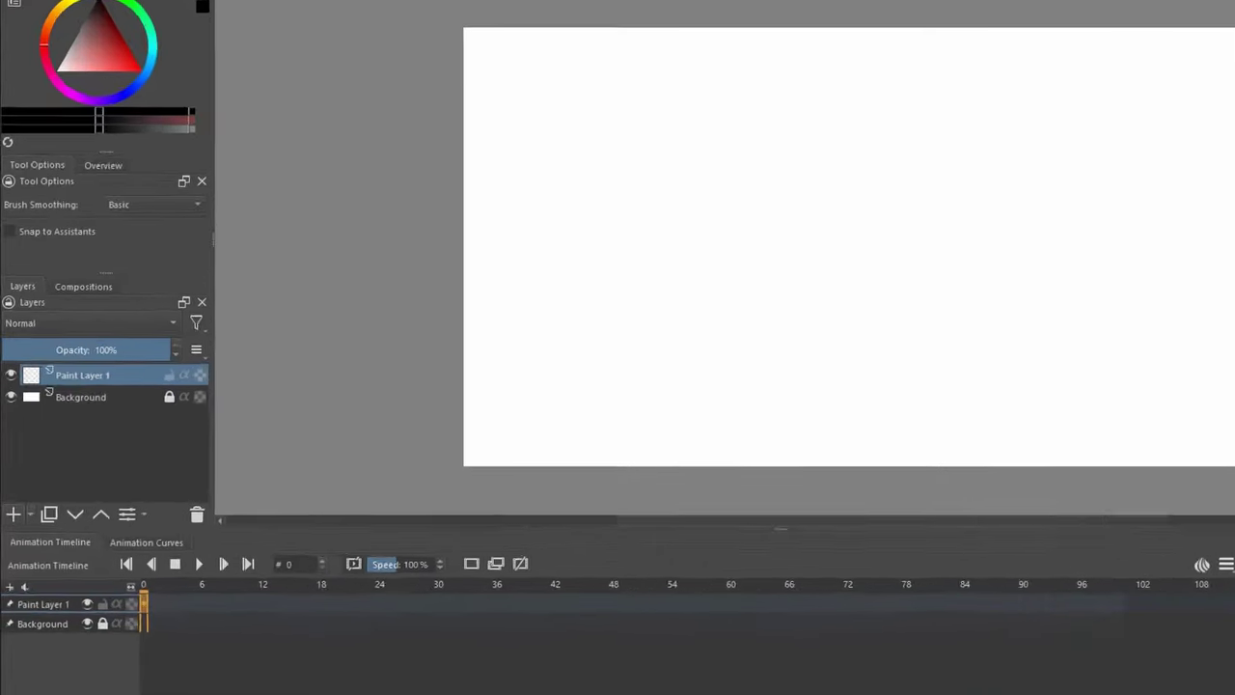
Add another paint layer above Paint Layer 1, and undo the addition.
click(10, 516)
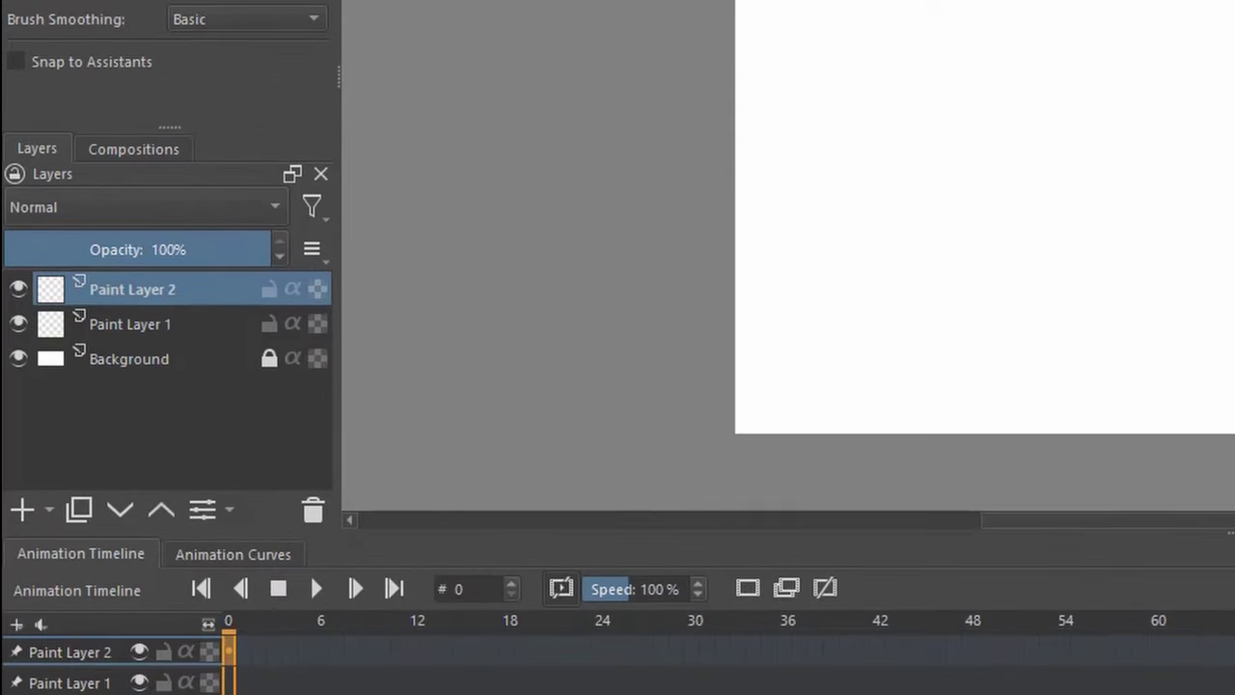
key(ctrl+z)
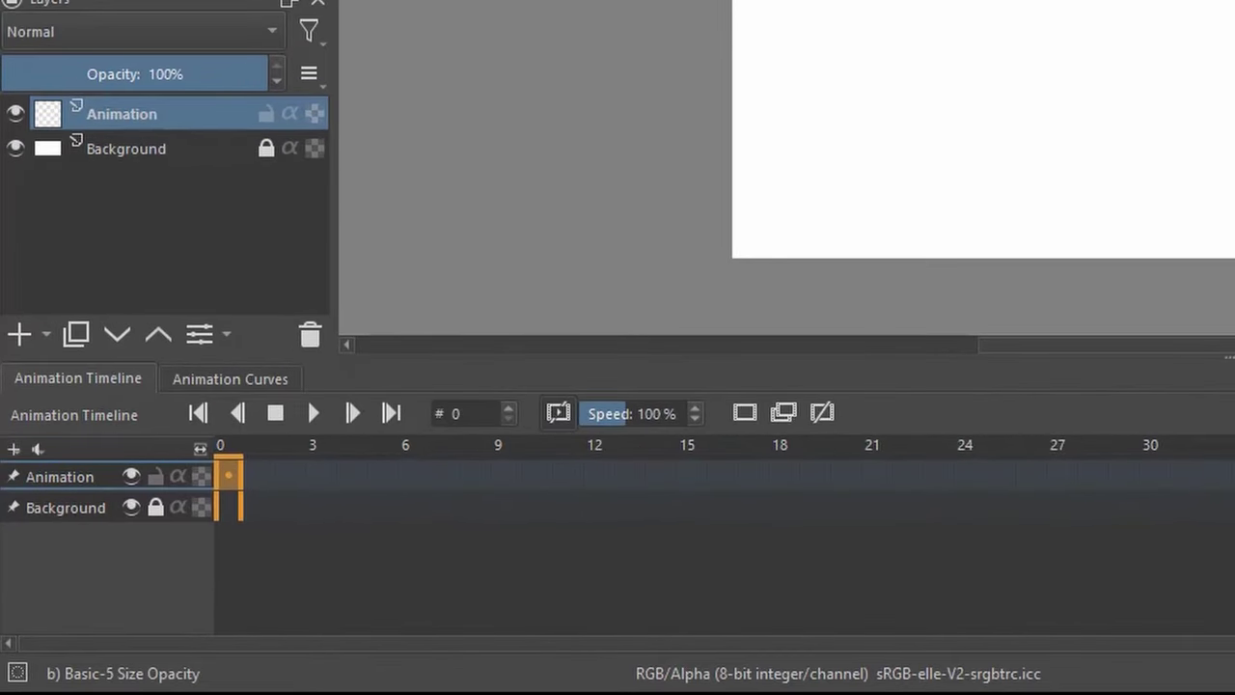
Create a blank frame at frame 0 on the Animation layer.
right_click(229, 476)
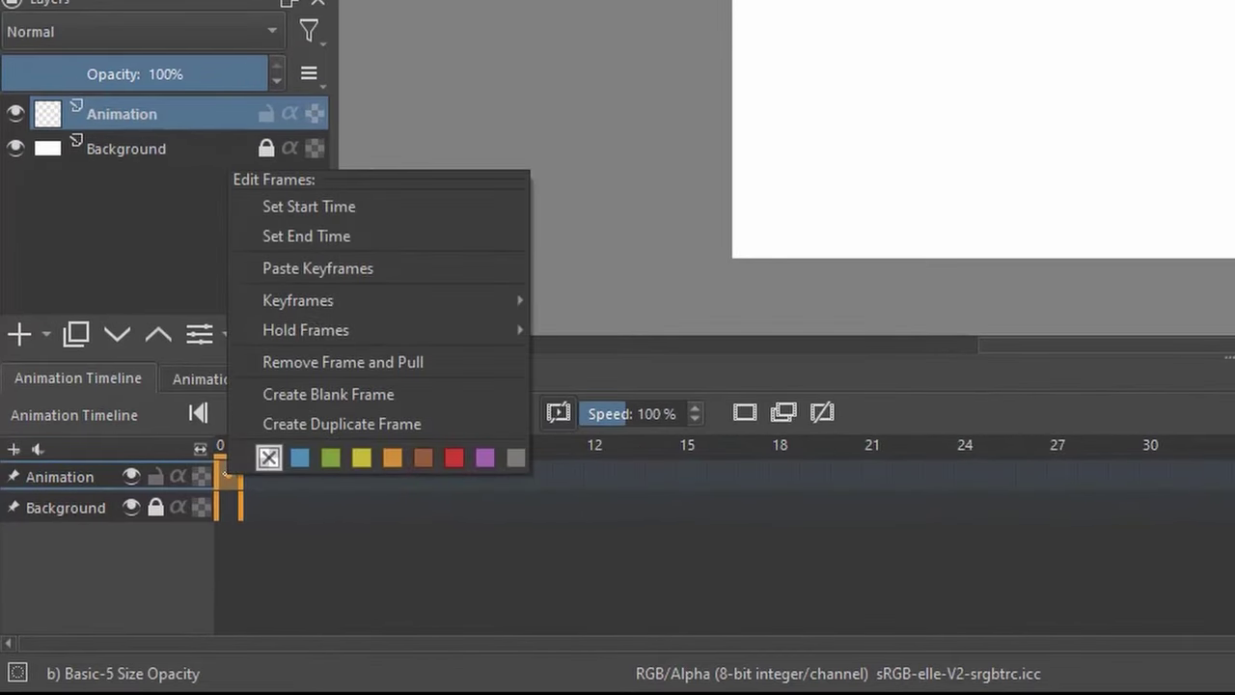
click(328, 394)
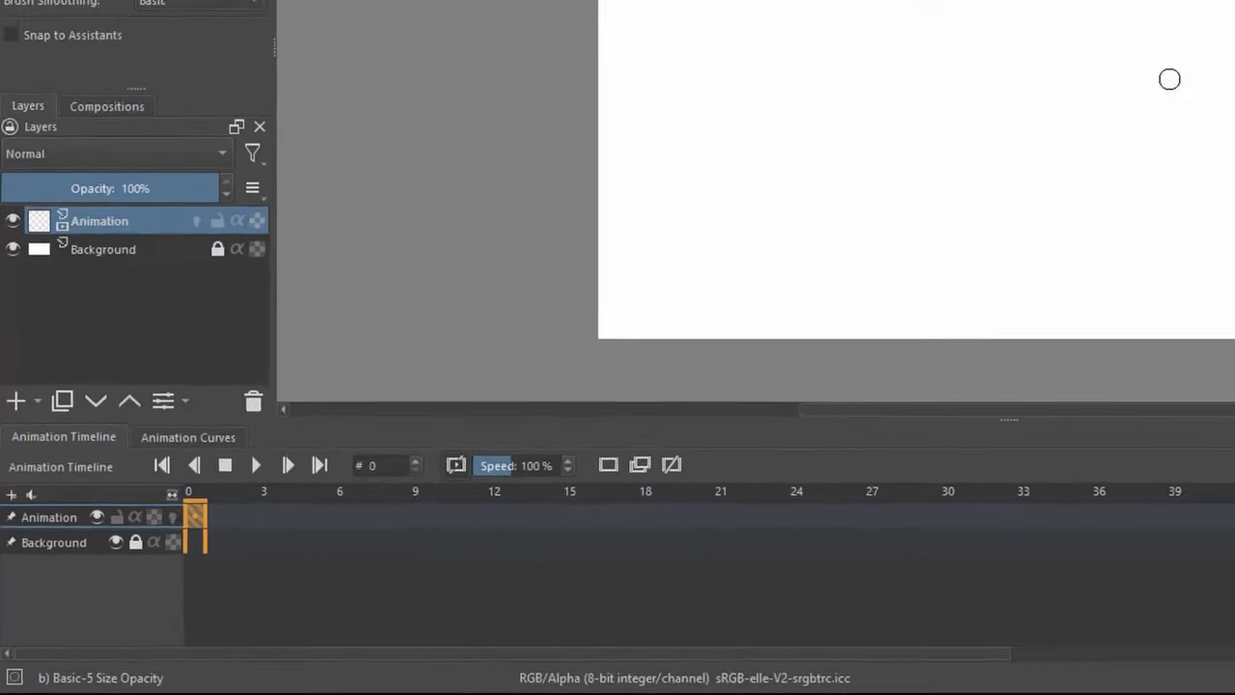
Sketch the character's head, ear, hair, neck and shoulders on frame 0 with the 24 px Jesse Sketch brush at 15% opacity.
drag(675, 307, 676, 401)
mouse_move(597, 398)
mouse_down()
mouse_move(689, 395)
mouse_move(749, 467)
mouse_move(566, 463)
mouse_up()
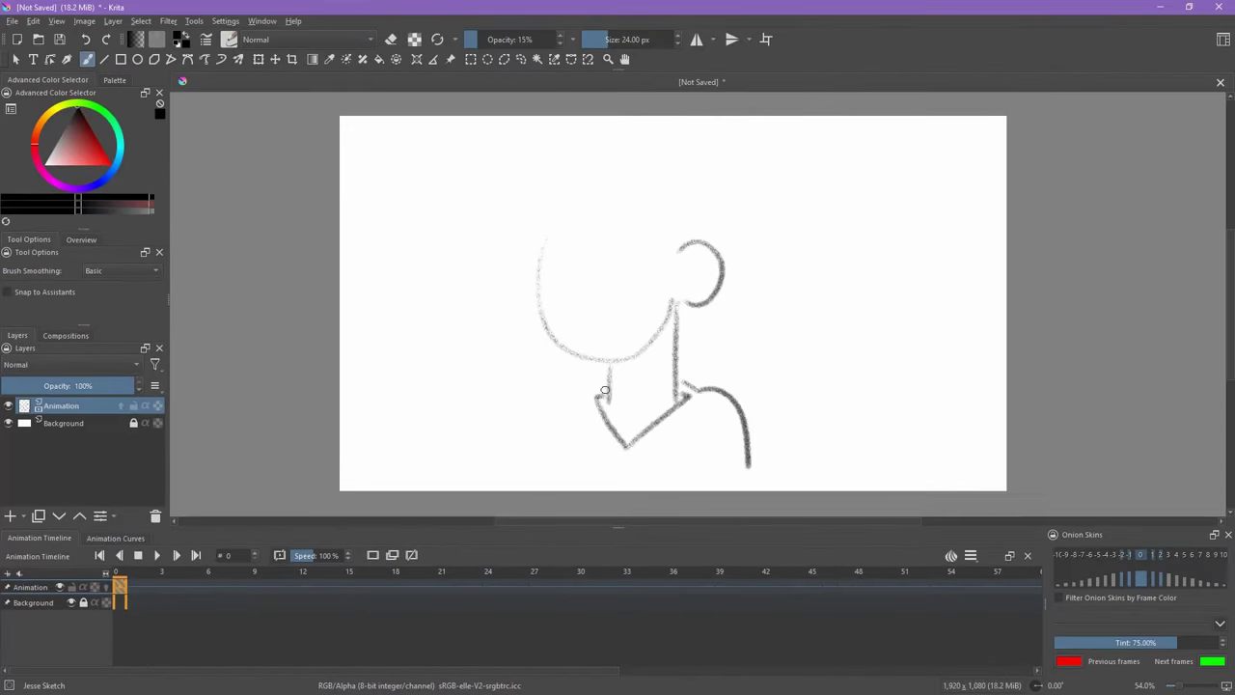
mouse_move(674, 184)
mouse_down()
mouse_move(687, 237)
mouse_move(591, 188)
mouse_up()
drag(590, 188, 554, 236)
mouse_move(675, 304)
mouse_down()
mouse_move(643, 353)
mouse_move(545, 243)
mouse_up()
drag(680, 251, 687, 303)
mouse_move(673, 183)
mouse_down()
mouse_move(591, 188)
mouse_move(555, 234)
mouse_up()
Draw two oval eyes, a nose and a smile on the character's face.
drag(575, 250, 575, 290)
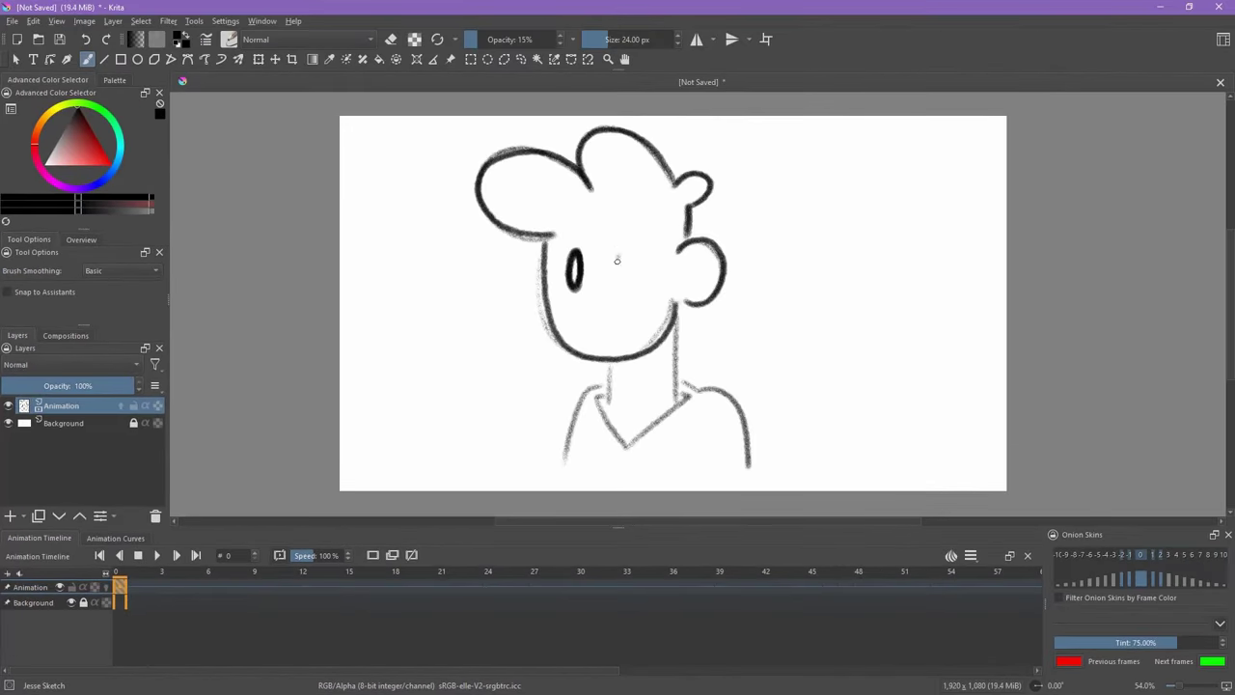
drag(620, 243, 622, 286)
mouse_move(594, 286)
mouse_down()
mouse_move(598, 314)
mouse_move(634, 304)
mouse_up()
Shade under the chin, firm up the V-collar and shoulder lines, and add a shirt fold and a loose hair strand.
drag(652, 351, 615, 376)
drag(596, 395, 689, 395)
drag(681, 382, 748, 465)
drag(604, 386, 566, 460)
drag(688, 418, 675, 455)
drag(675, 181, 696, 155)
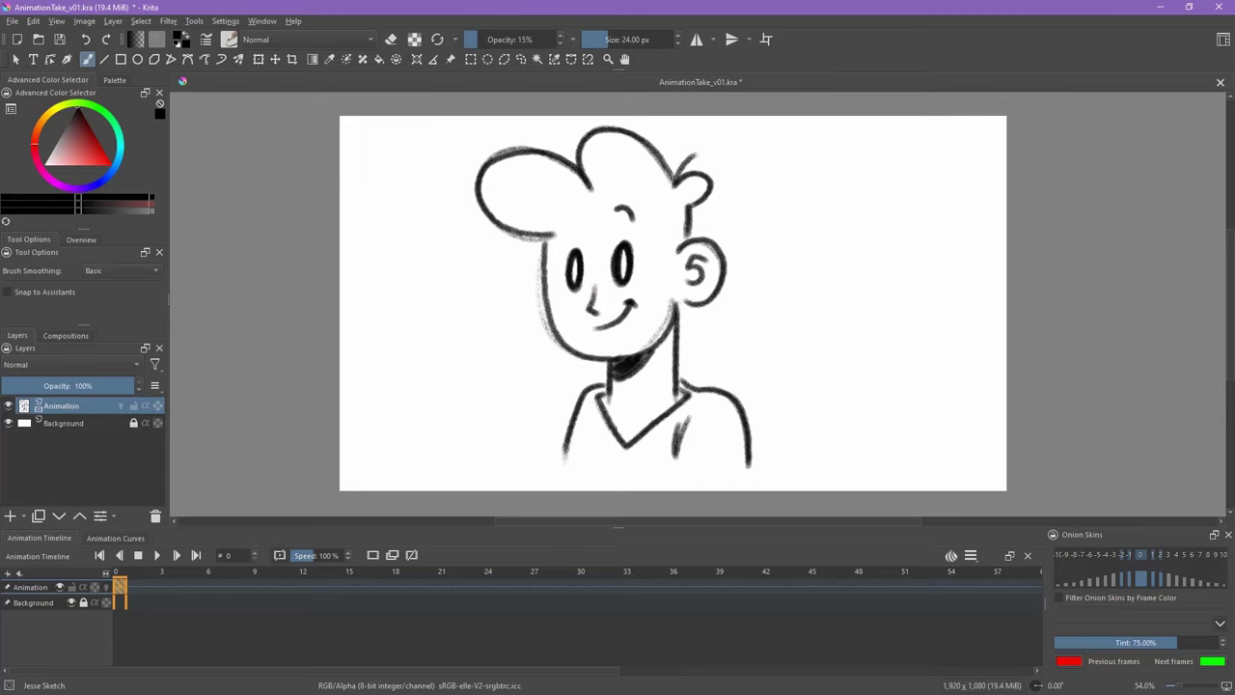
Create a blank frame at frame 1 on the Animation layer.
click(133, 585)
right_click(133, 585)
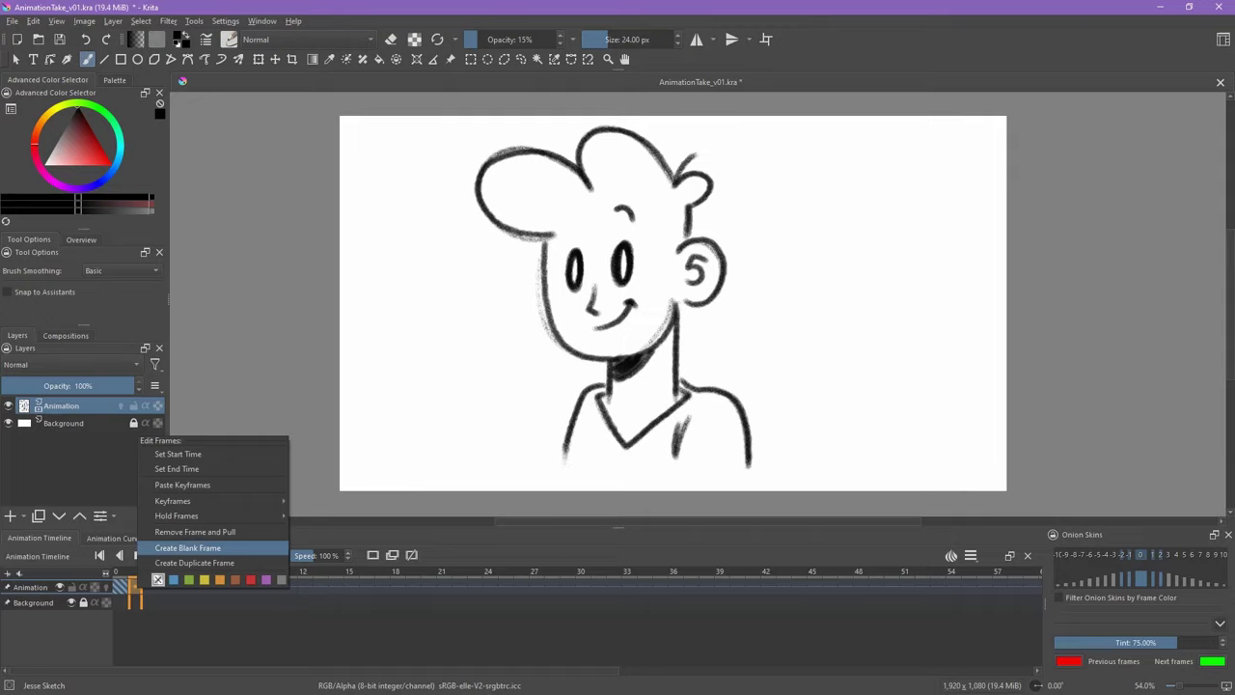
click(188, 547)
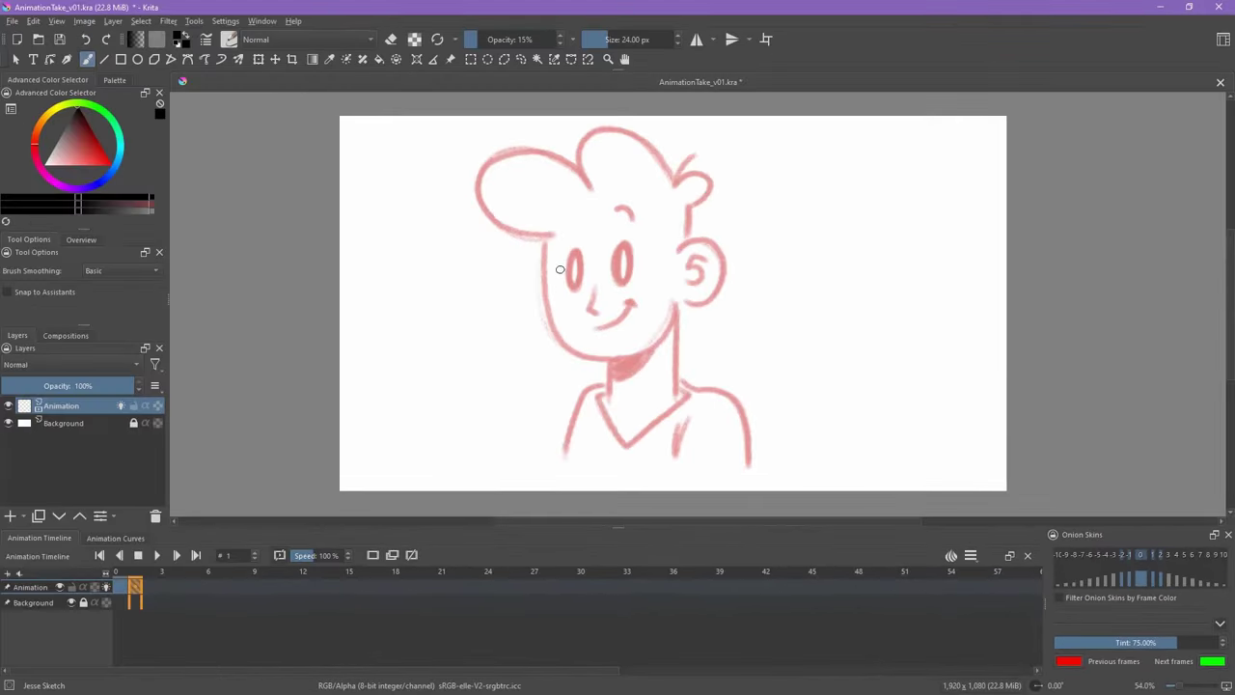
mouse_move(559, 269)
mouse_down()
mouse_move(520, 286)
mouse_move(554, 299)
mouse_move(572, 342)
mouse_move(624, 363)
mouse_move(678, 335)
mouse_move(698, 292)
mouse_move(701, 216)
mouse_up()
mouse_move(600, 172)
mouse_down()
mouse_move(629, 148)
mouse_move(653, 166)
mouse_move(714, 150)
mouse_move(704, 188)
mouse_up()
key(Delete)
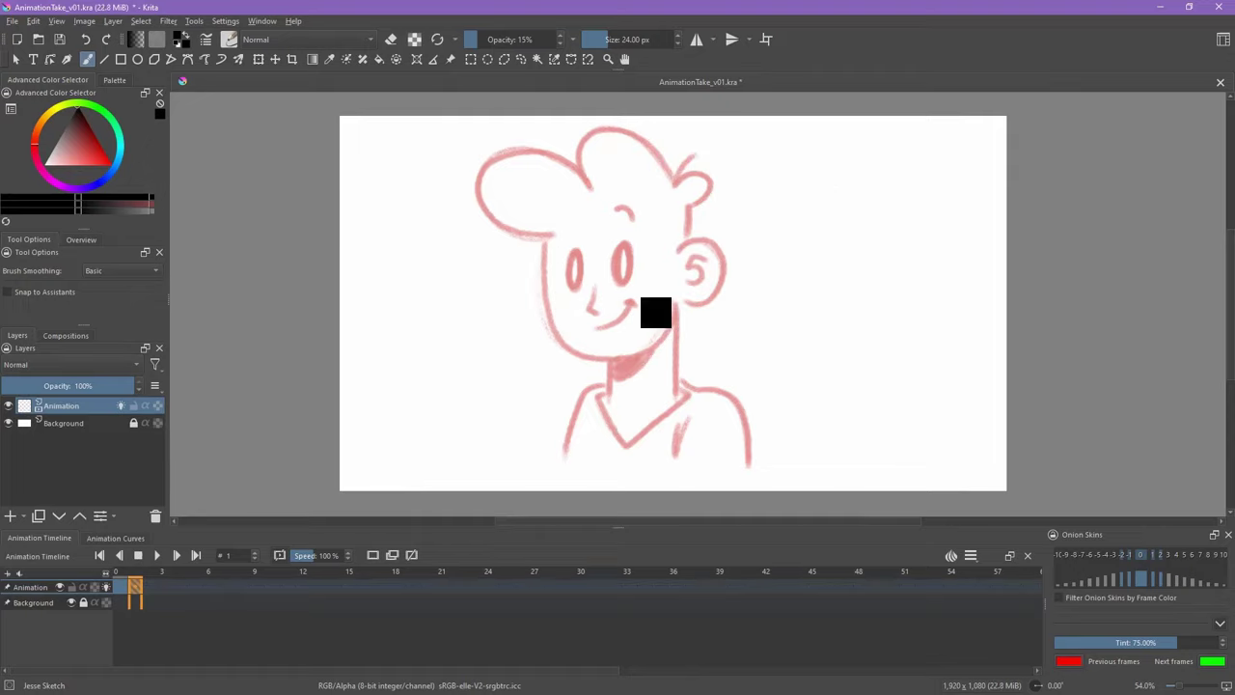
click(106, 586)
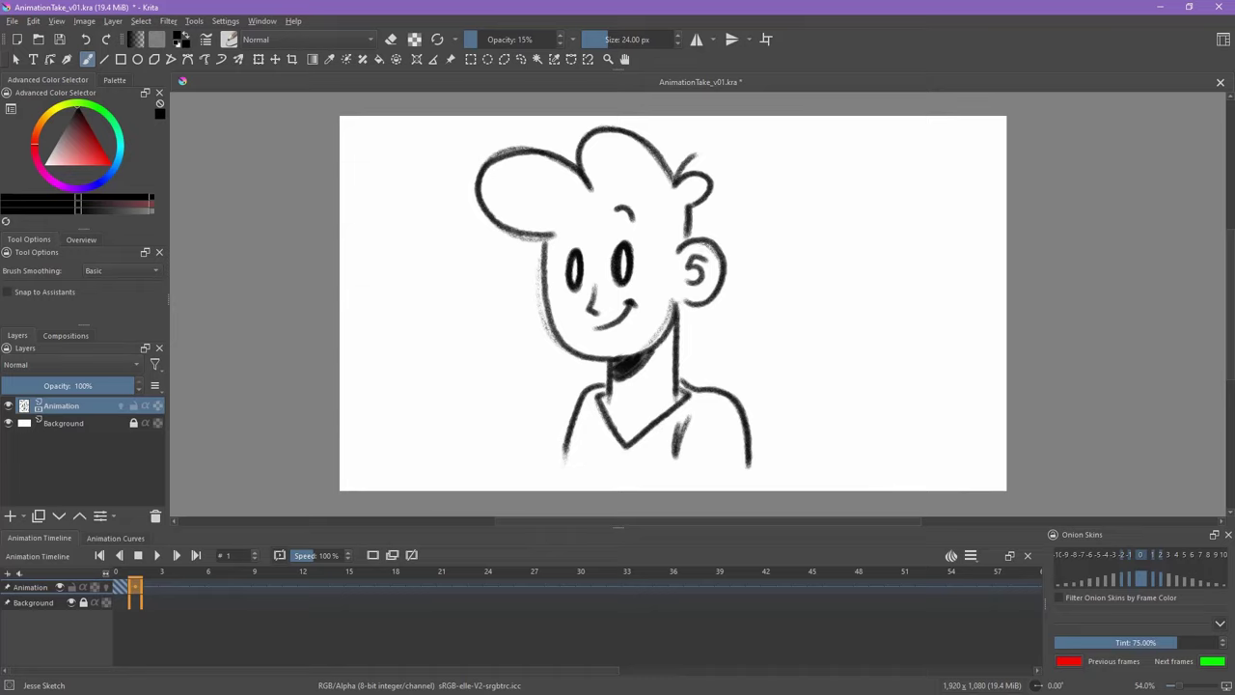
Create a duplicate frame at frame 1 and delete the character's body from it using a freehand selection.
right_click(135, 587)
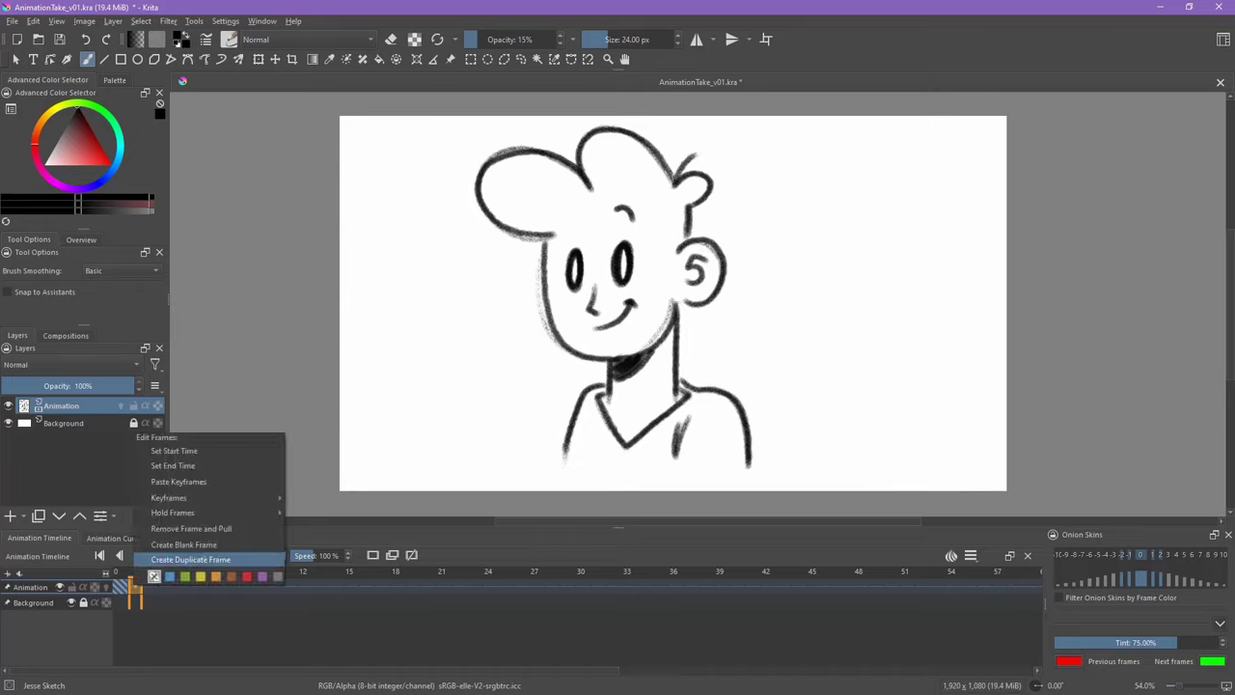
click(190, 560)
click(521, 58)
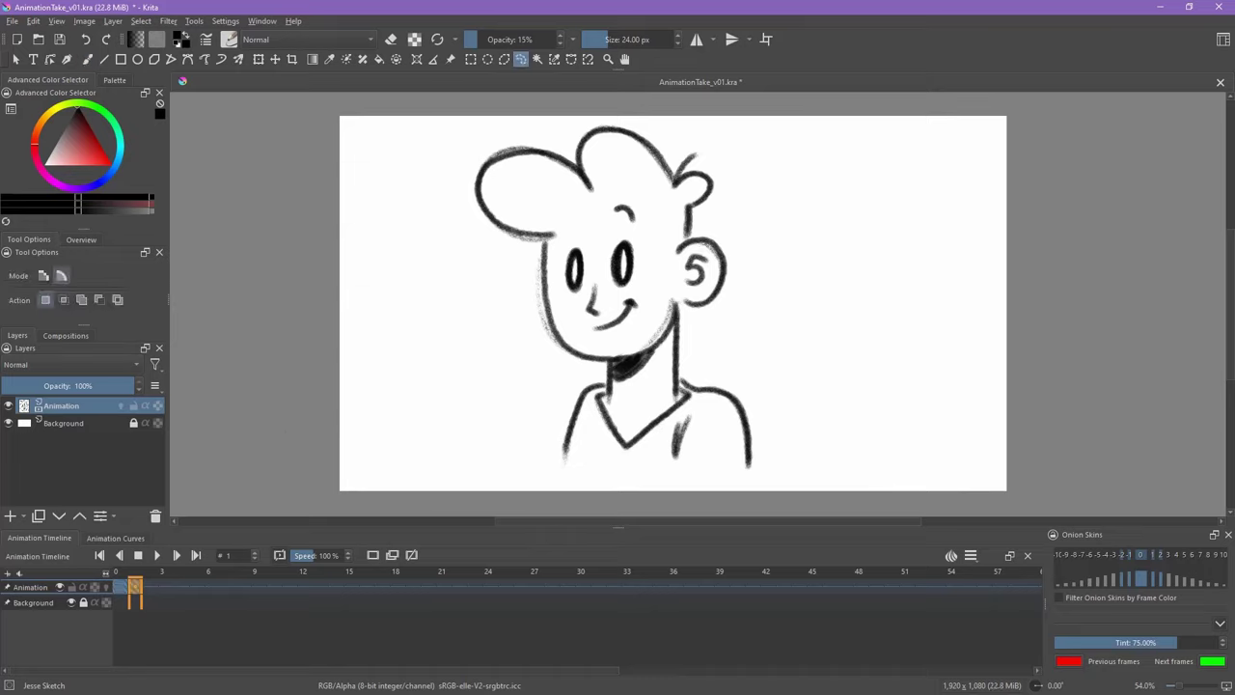
mouse_move(579, 507)
mouse_down()
mouse_move(791, 443)
mouse_move(550, 385)
mouse_move(579, 507)
mouse_up()
key(Delete)
key(ctrl+shift+a)
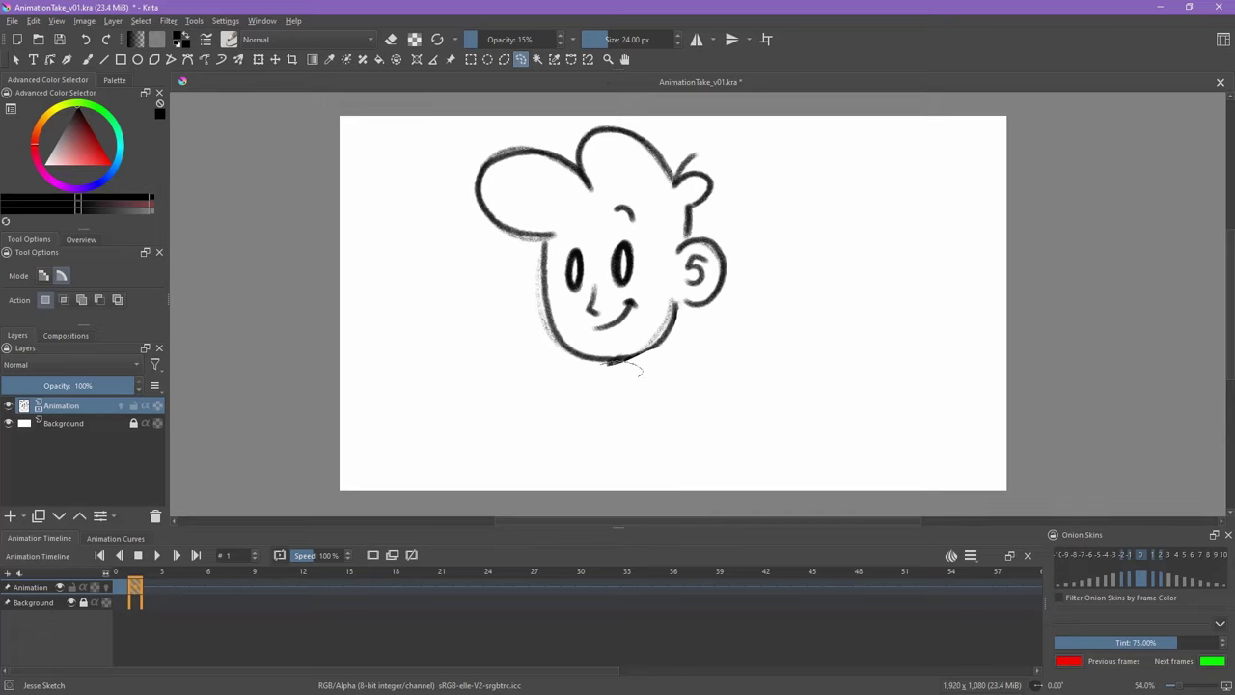
Delete the leftover neck marks, eyes, eyebrow and mouth from frame 1 and turn on onion skin for the Animation layer.
mouse_move(640, 377)
mouse_down()
mouse_move(600, 364)
mouse_move(632, 360)
mouse_move(637, 197)
mouse_move(637, 332)
mouse_move(591, 328)
mouse_up()
key(Delete)
key(Delete)
key(ctrl+shift+a)
click(106, 587)
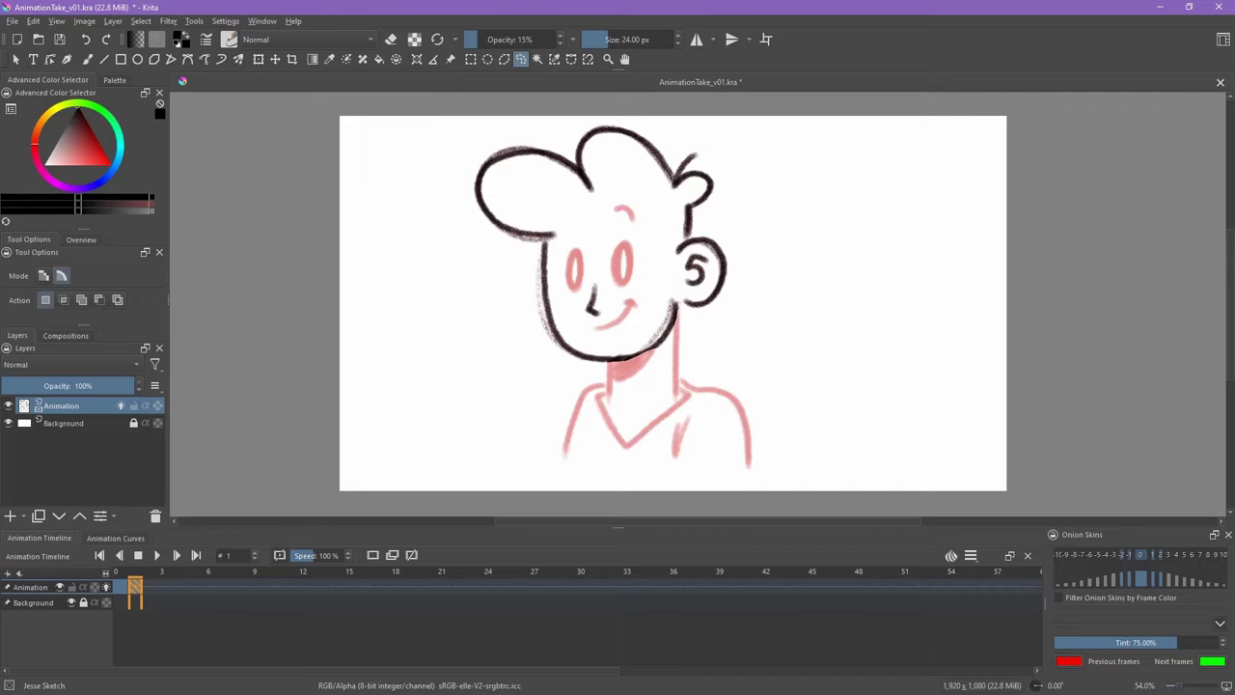
Mirror the remaining head drawing horizontally, shift it slightly to the right and tilt it a little.
key(ctrl+t)
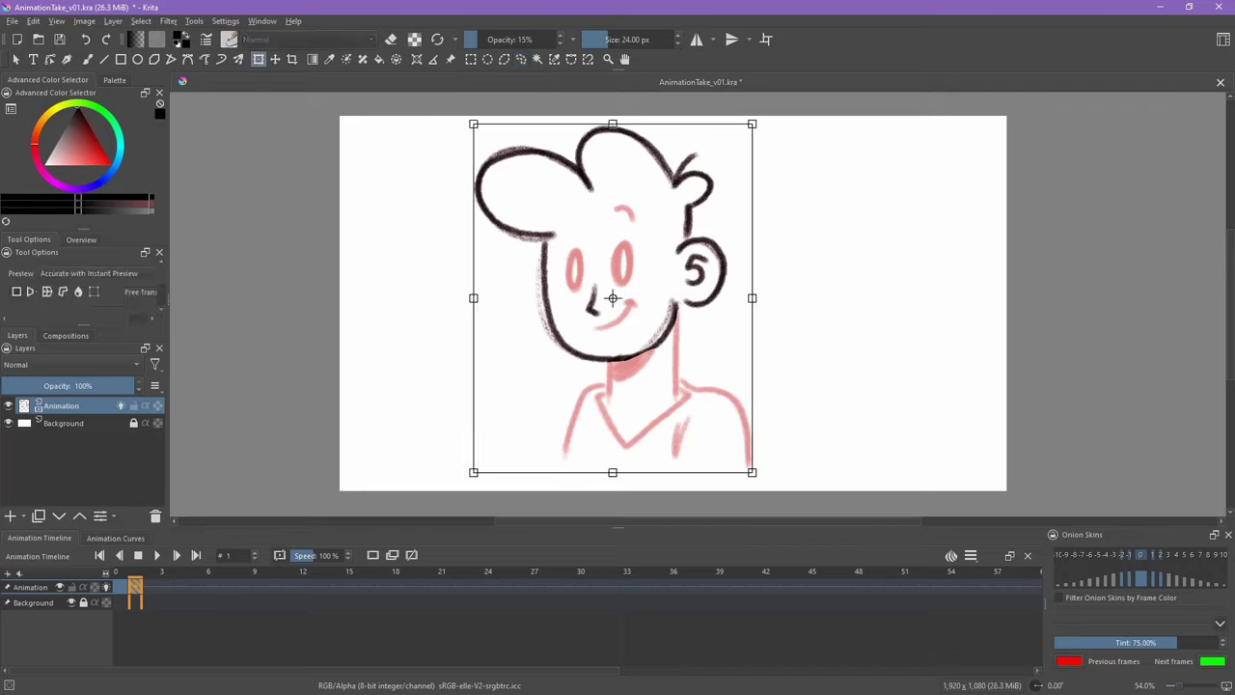
right_click(650, 267)
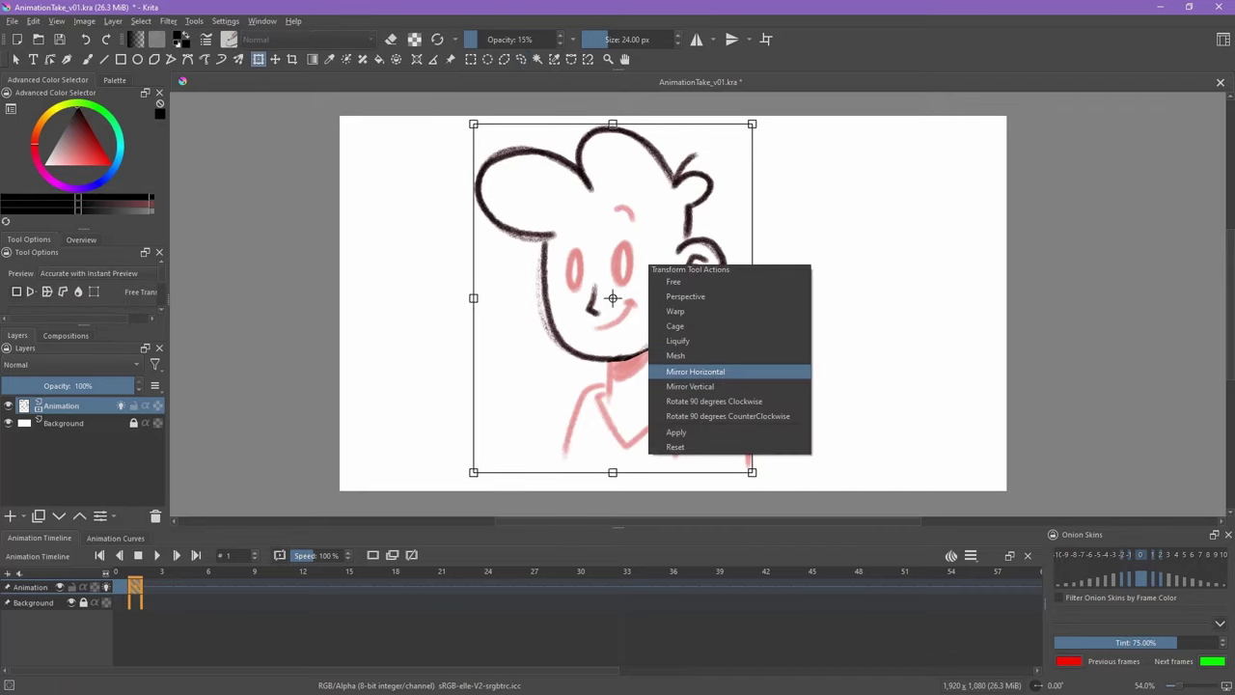
click(694, 371)
drag(666, 333, 717, 333)
drag(841, 289, 841, 274)
drag(690, 323, 687, 319)
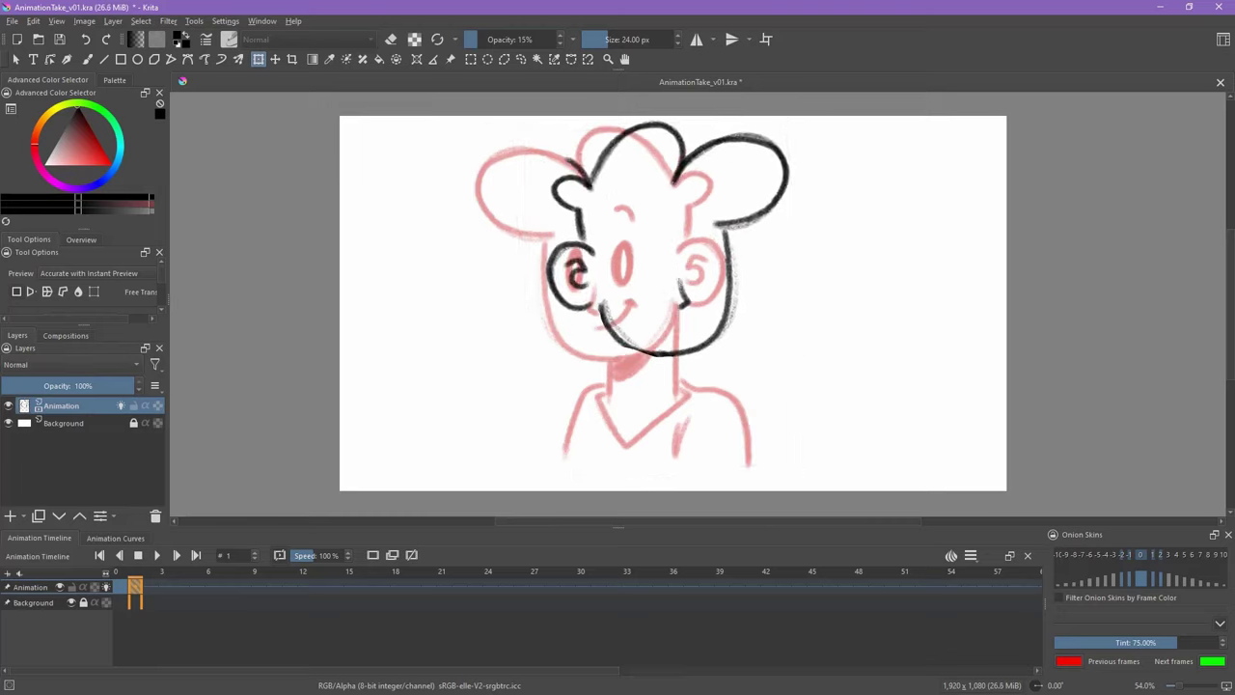
Draw wide eyes, eyebrows and an open mouth on the mirrored head, and clean up the jaw line with the eraser.
key(b)
drag(654, 231, 652, 235)
drag(701, 231, 699, 235)
drag(645, 200, 662, 183)
drag(715, 245, 715, 261)
drag(676, 324, 670, 343)
key(e)
mouse_move(710, 340)
mouse_down()
mouse_move(656, 349)
mouse_move(706, 347)
mouse_up()
key(e)
Draw the neck, collar, shoulders and shirt fold under the mirrored head, and turn off onion skin for the Animation layer.
mouse_move(686, 321)
mouse_down()
mouse_move(656, 347)
mouse_move(678, 346)
mouse_move(622, 395)
mouse_up()
drag(682, 359, 681, 397)
drag(654, 360, 683, 392)
key(ctrl+z)
drag(622, 384, 557, 450)
drag(606, 427, 603, 446)
drag(728, 228, 656, 361)
drag(687, 386, 725, 460)
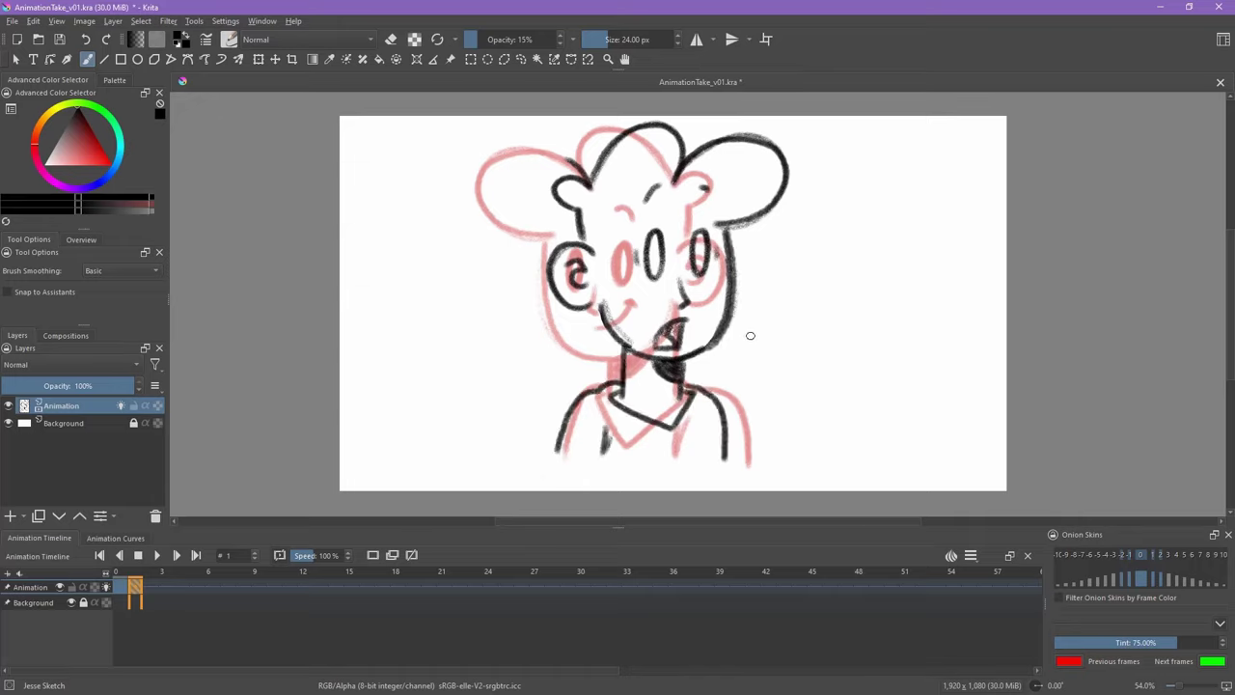
click(106, 586)
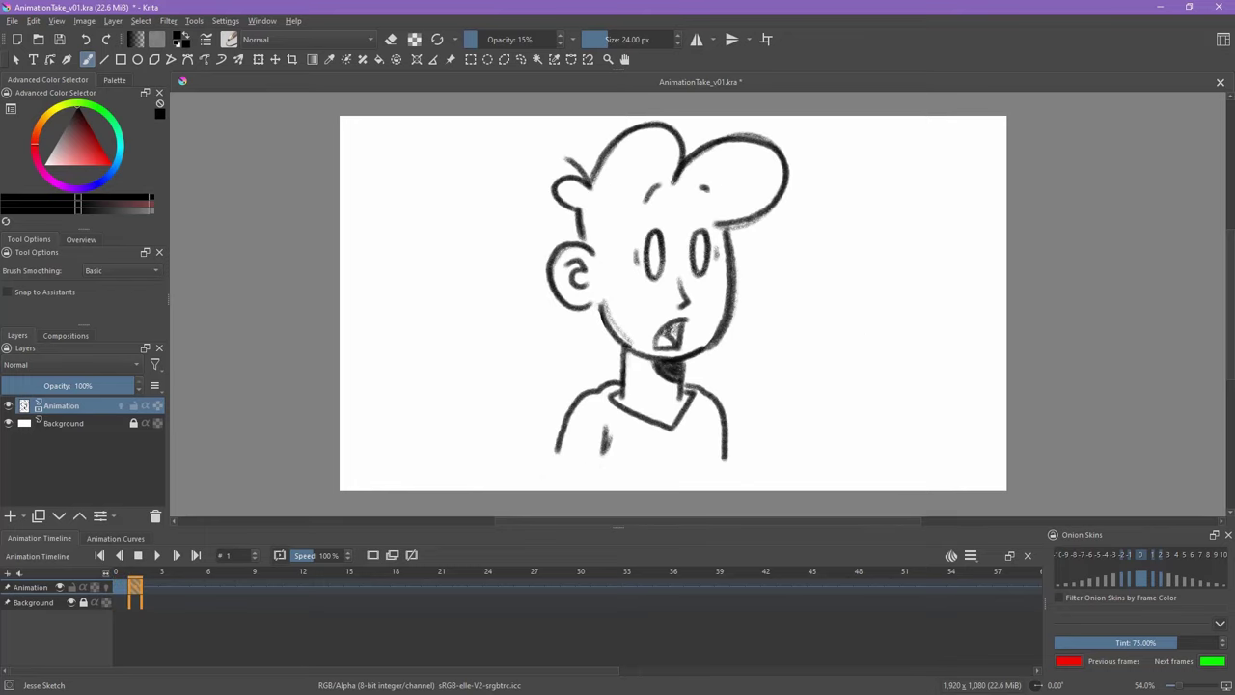
Open the keyboard shortcut settings and filter the actions by "frame".
click(225, 21)
click(249, 35)
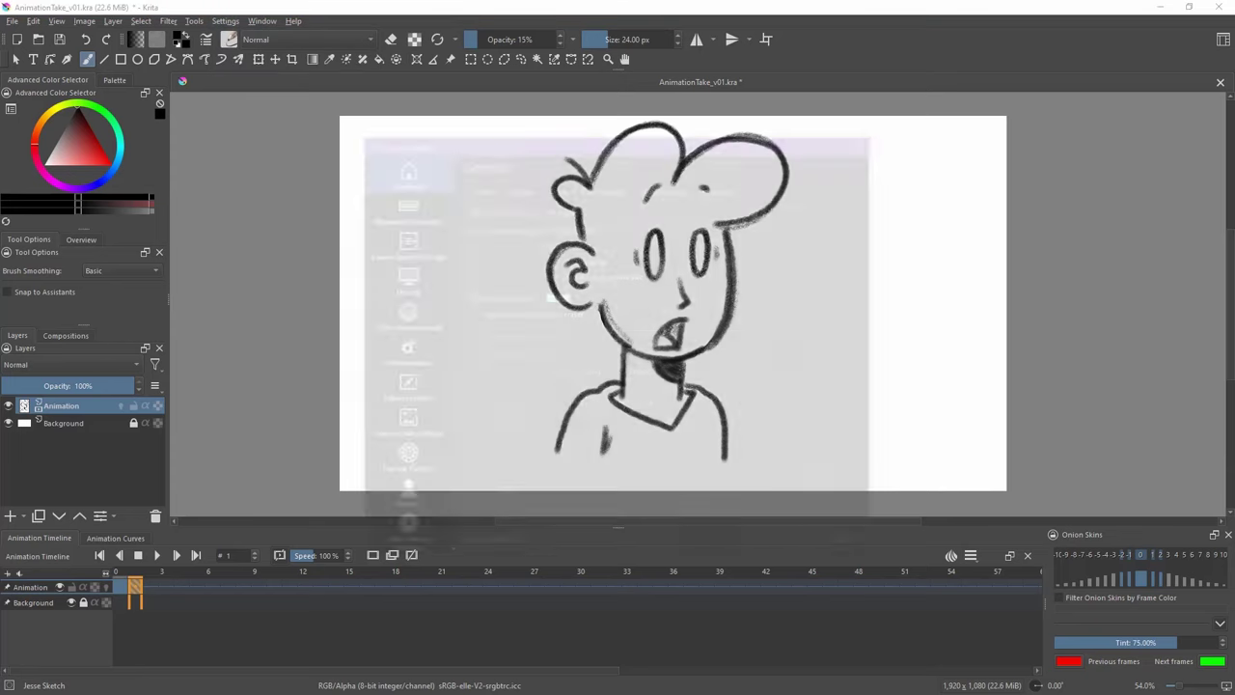
click(400, 208)
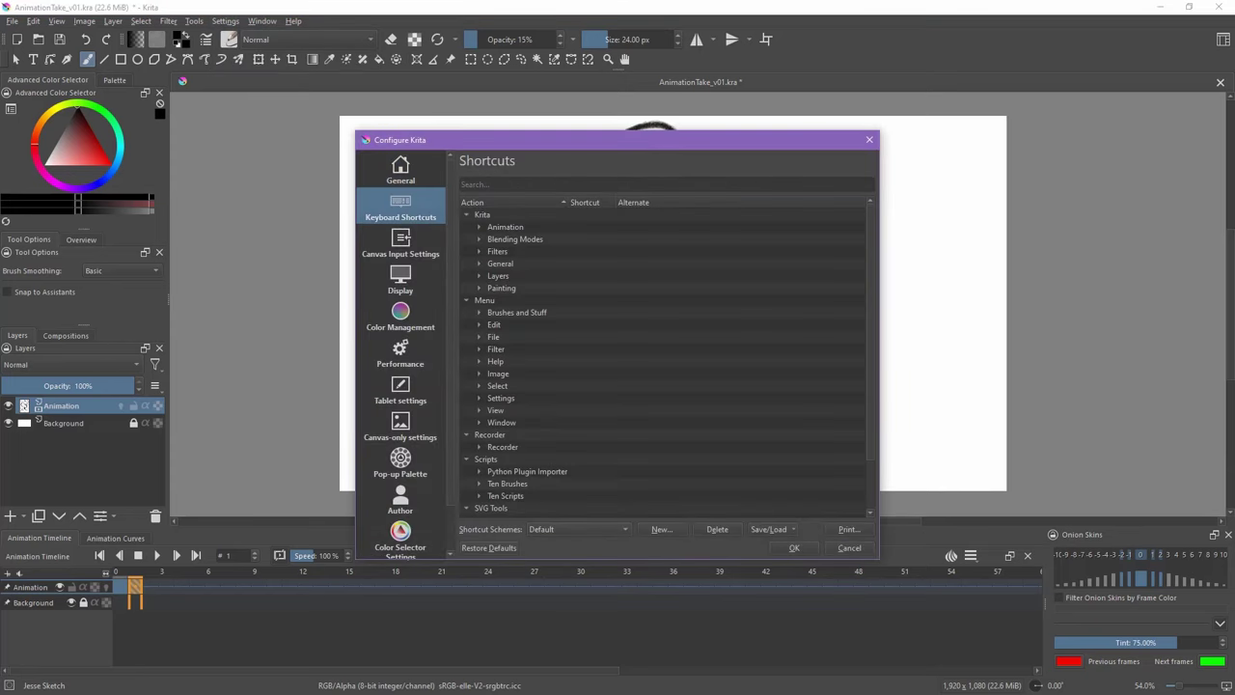
click(518, 183)
text(frame)
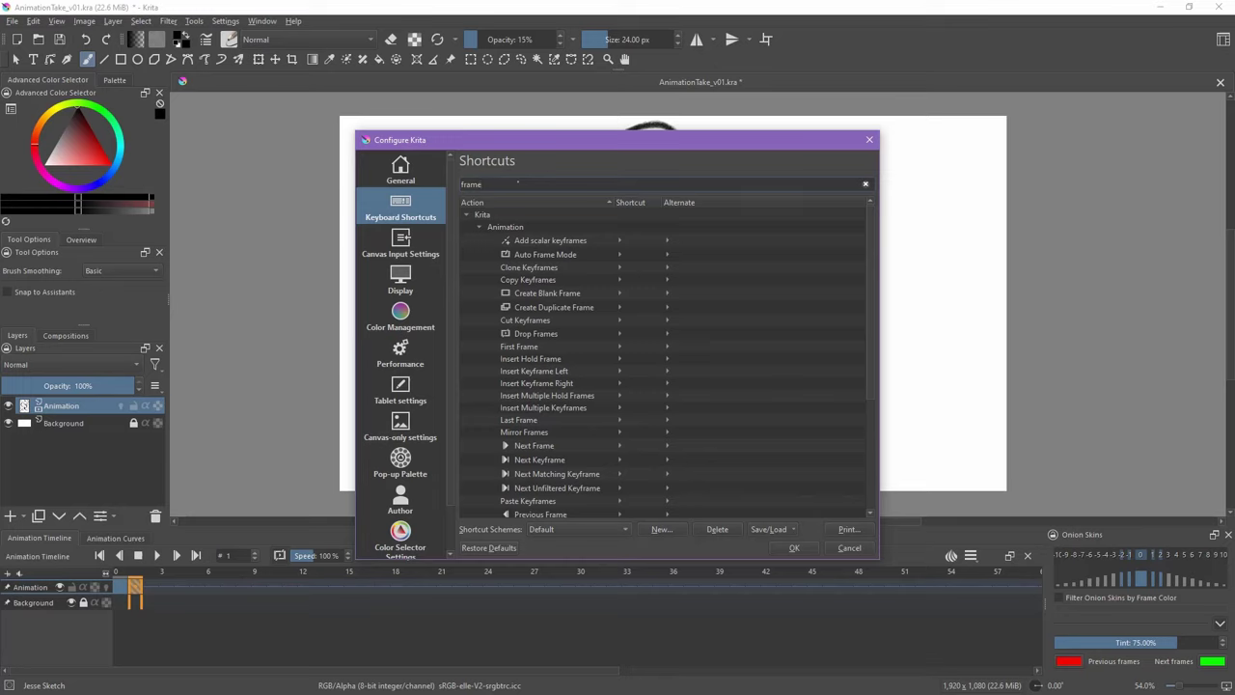
Assign "." as the shortcut for Next Frame, reassigning it from Previous Favourite Preset.
click(632, 445)
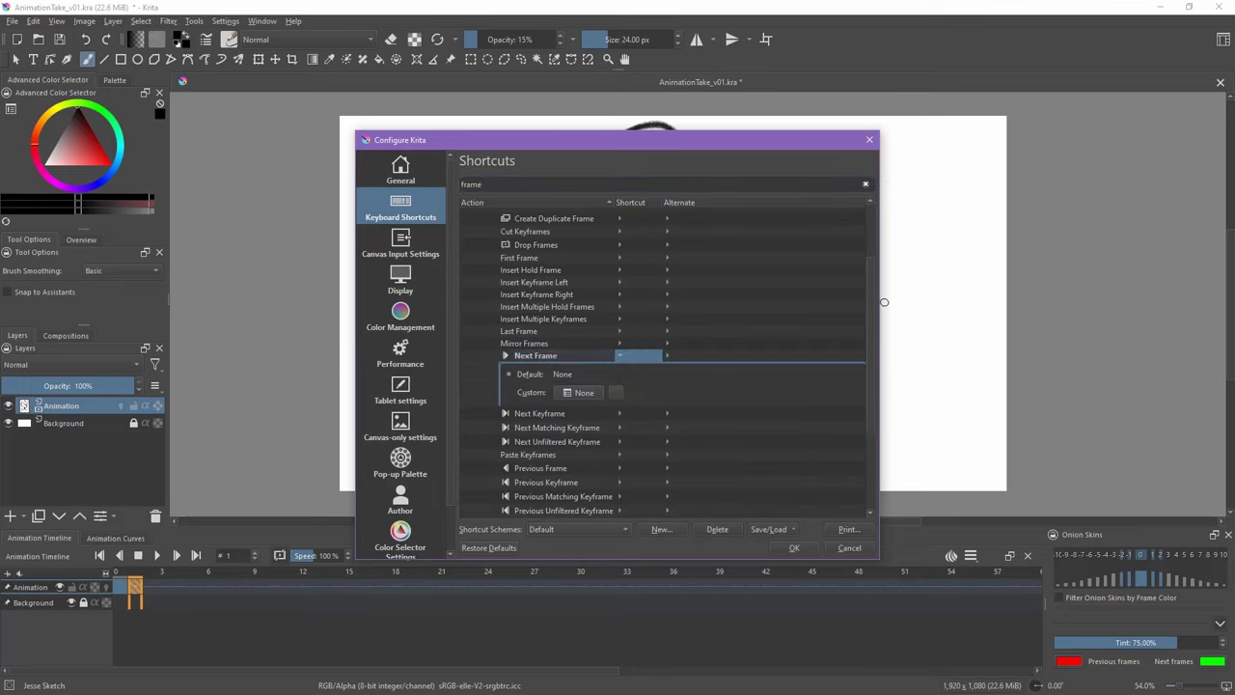
click(583, 392)
key(period)
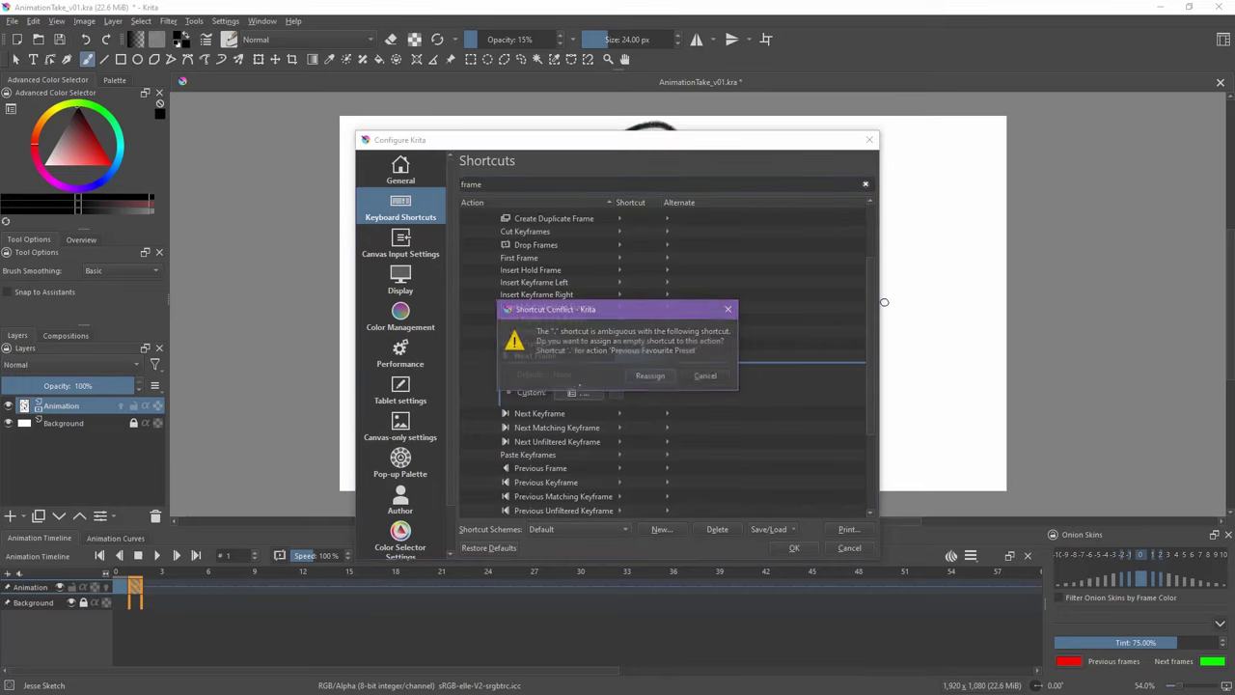
click(651, 376)
Assign "," as the shortcut for Previous Frame, reassigning it from Next Favourite Preset, and accept the shortcut settings.
click(632, 468)
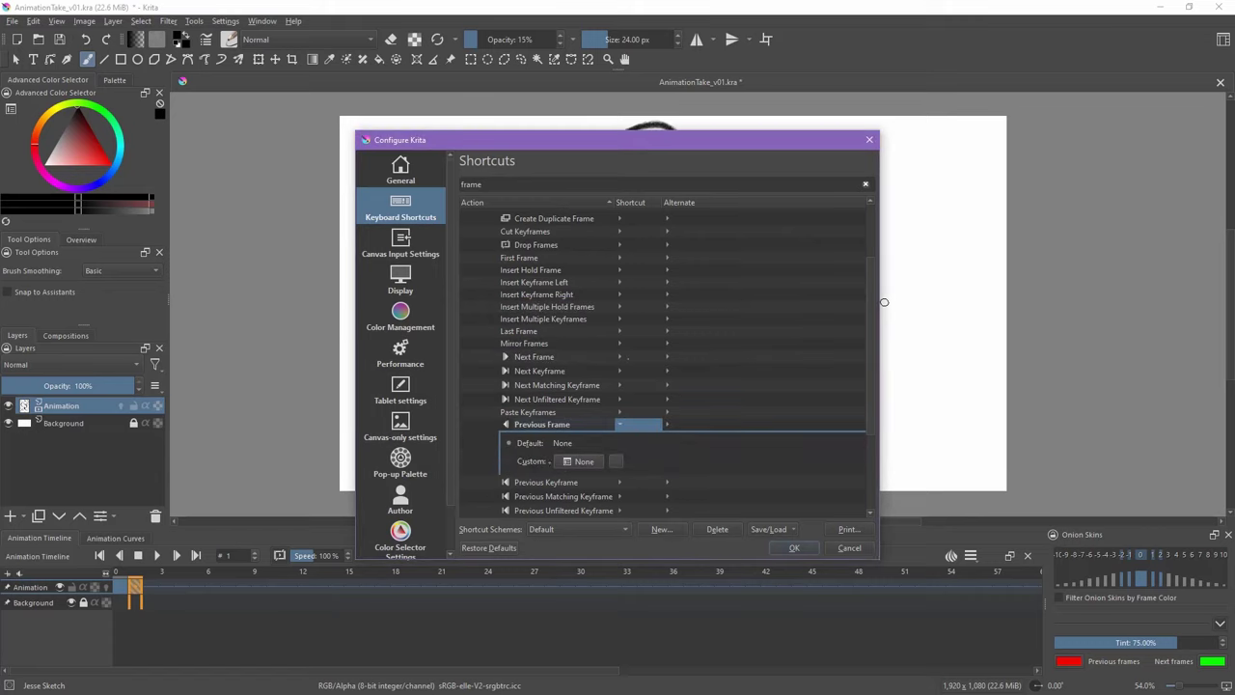
click(579, 461)
key(comma)
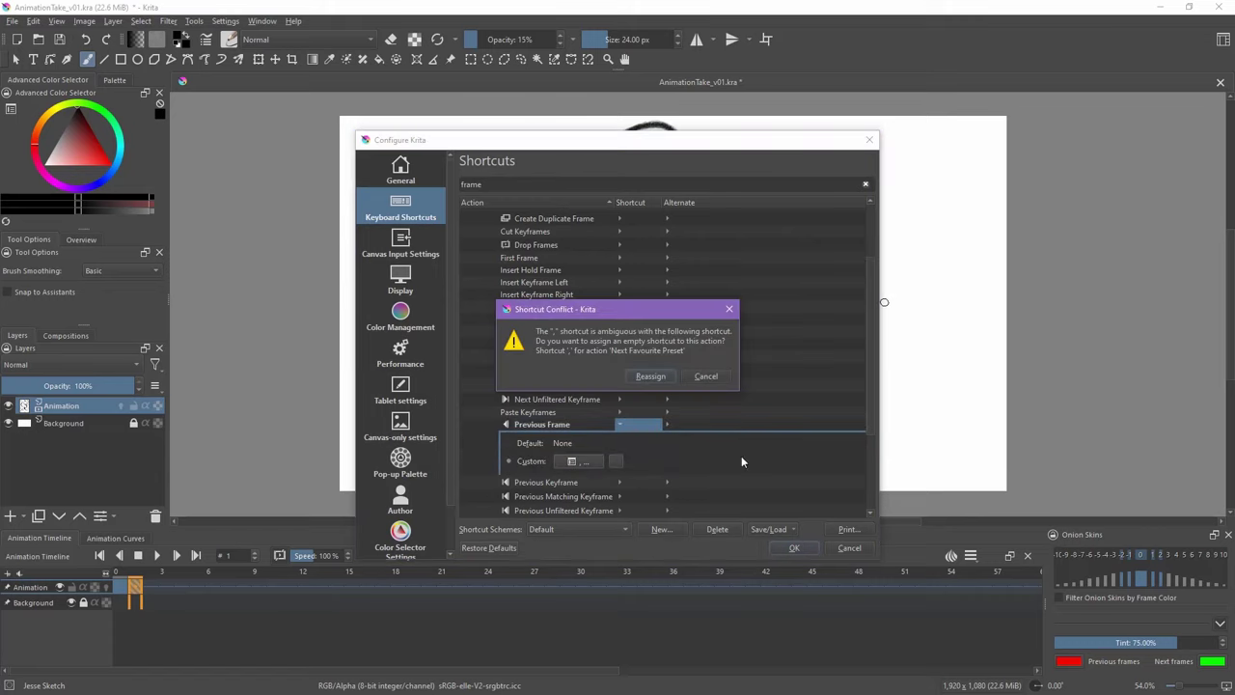
key(Return)
key(Return)
Flip back and forth between frames 0 and 1 to compare the two head poses.
key(comma)
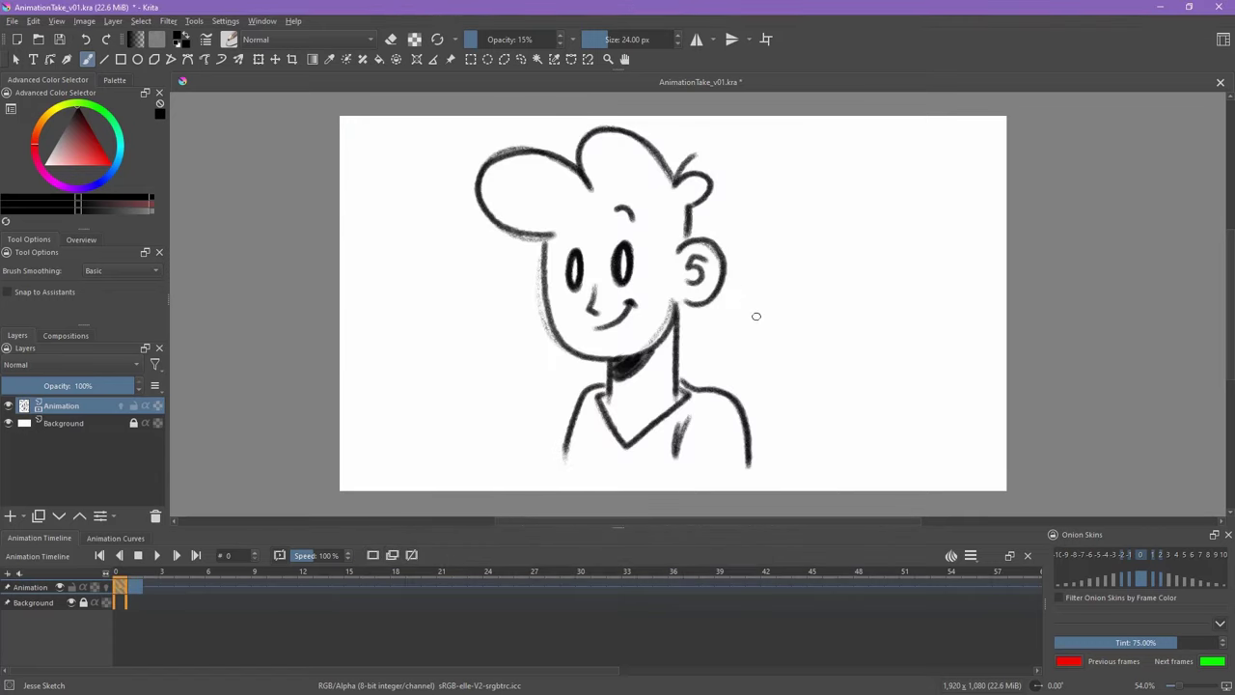
key(period)
key(comma)
key(period)
key(comma)
key(period)
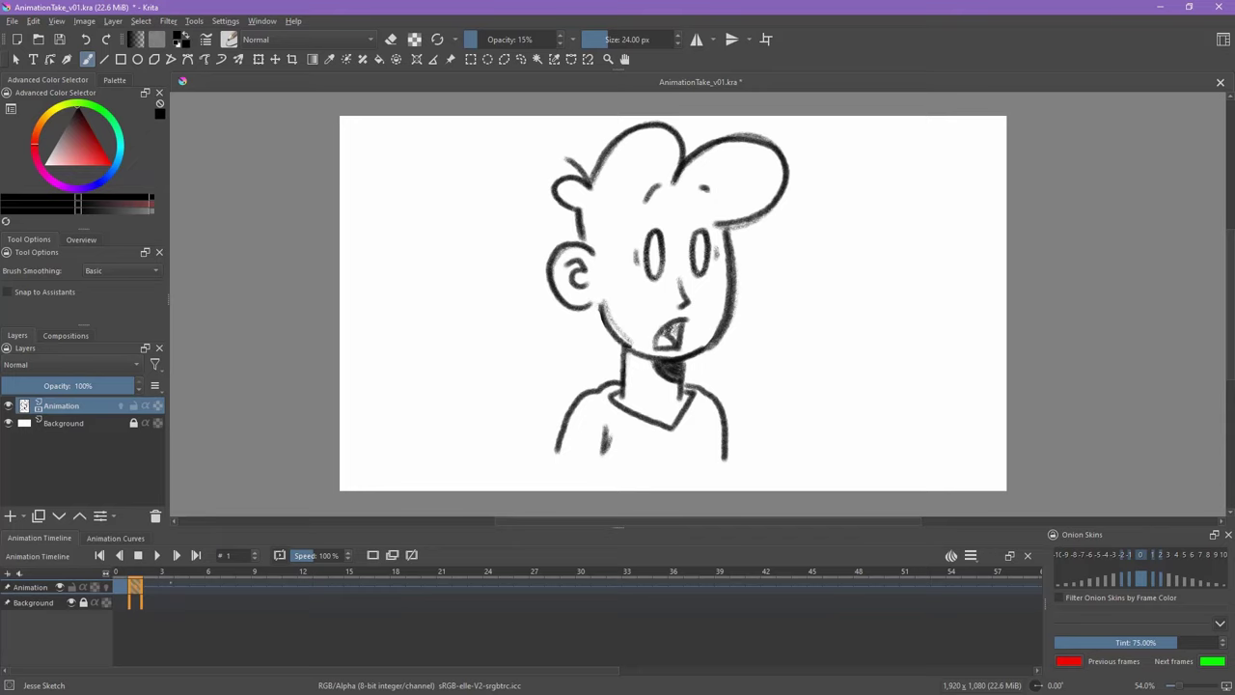
Move the second keyframe to frame 12 and paste a copy of the first keyframe at frame 21.
mouse_move(196, 573)
mouse_down()
mouse_move(336, 573)
mouse_move(164, 579)
mouse_move(364, 579)
mouse_move(118, 584)
mouse_up()
right_click(118, 586)
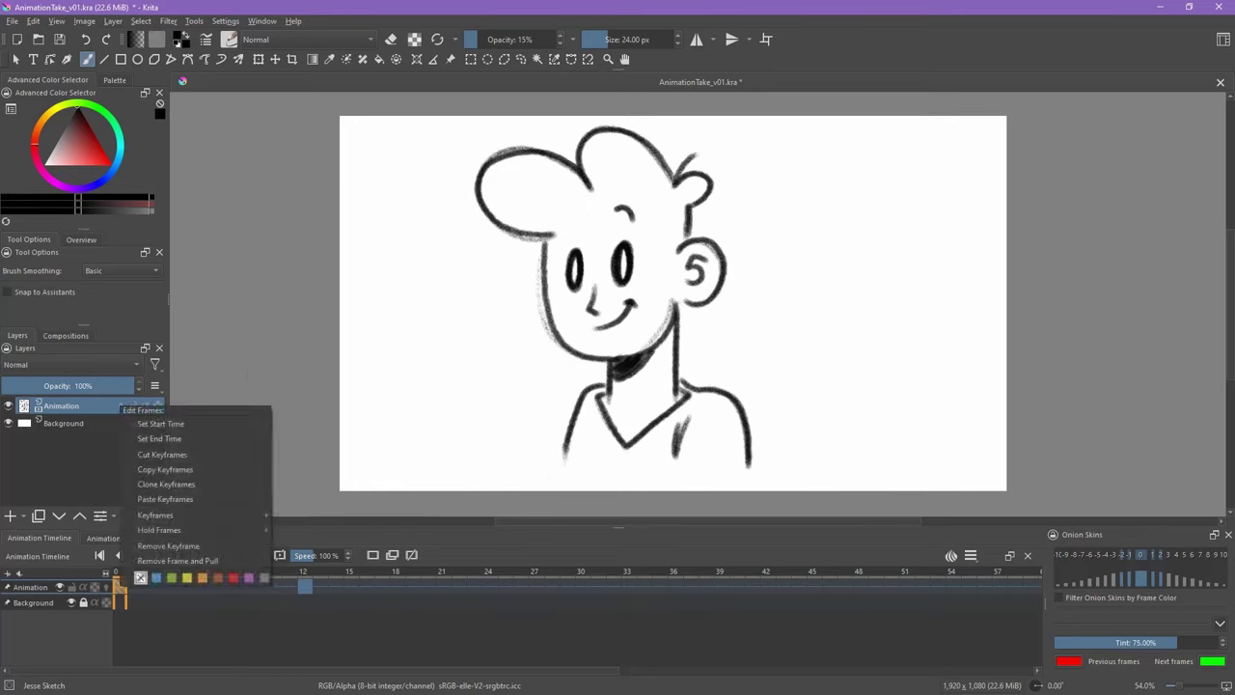
click(169, 470)
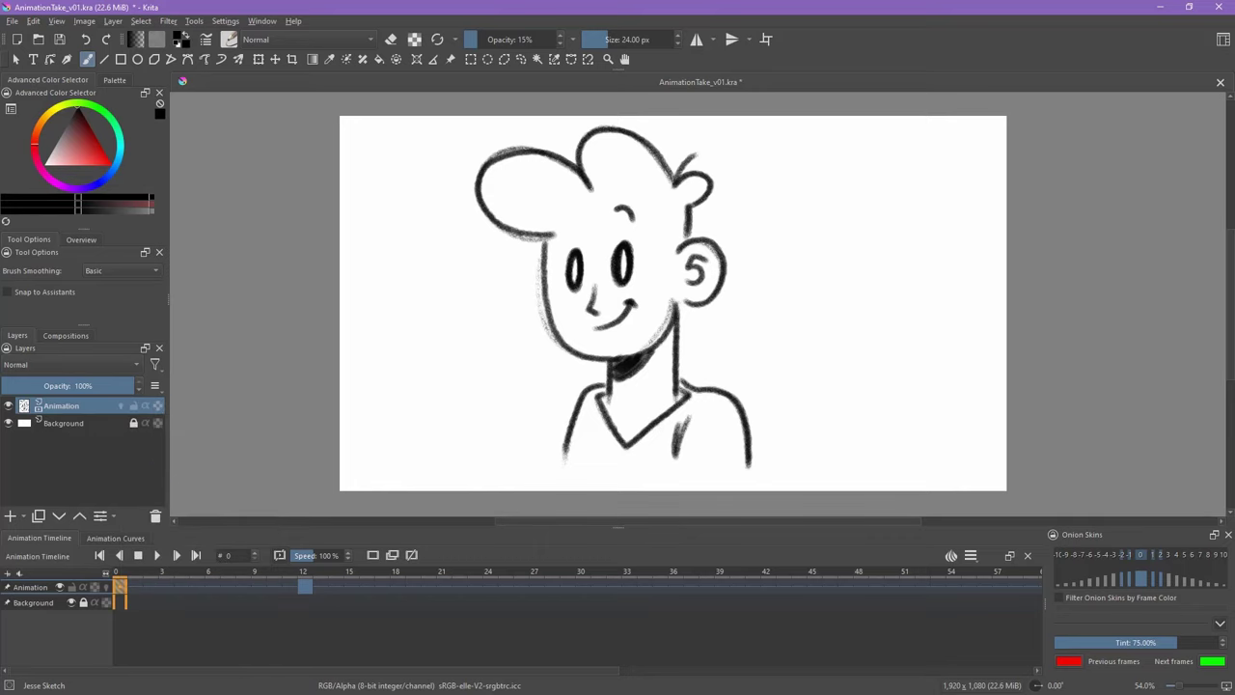
click(442, 587)
right_click(443, 587)
click(482, 480)
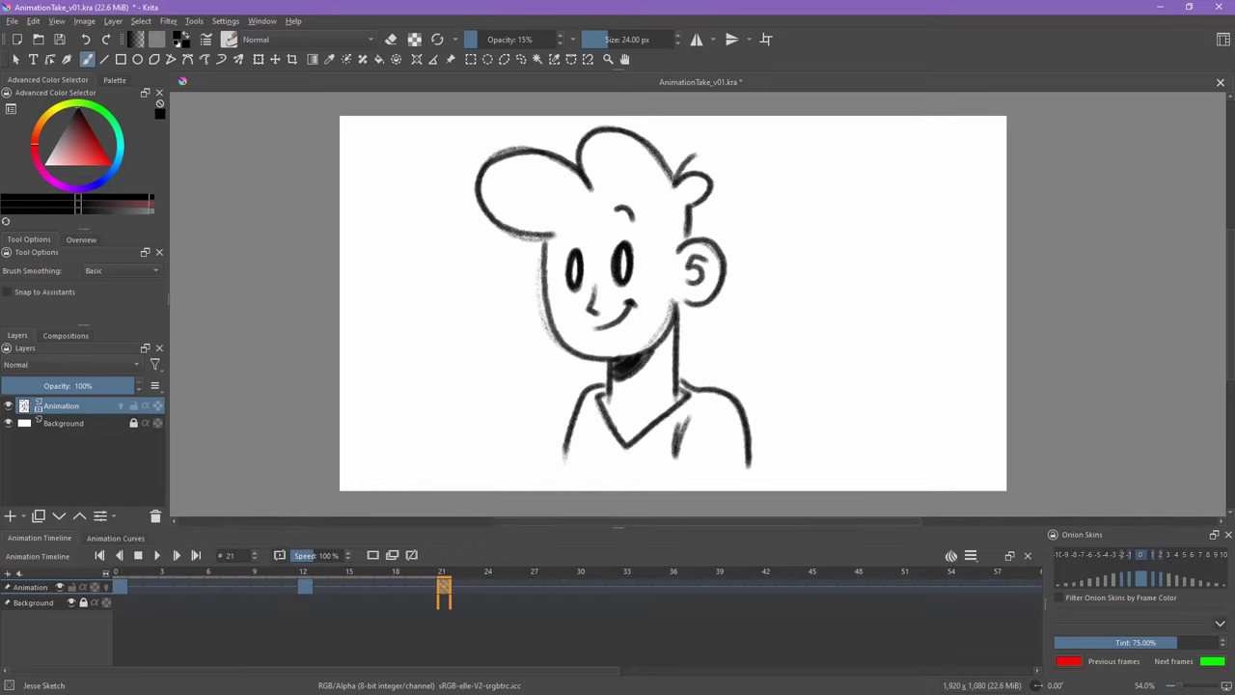
Undo the keyframe paste and create a duplicate keyframe of the second pose at frame 18.
key(ctrl+z)
key(ctrl+z)
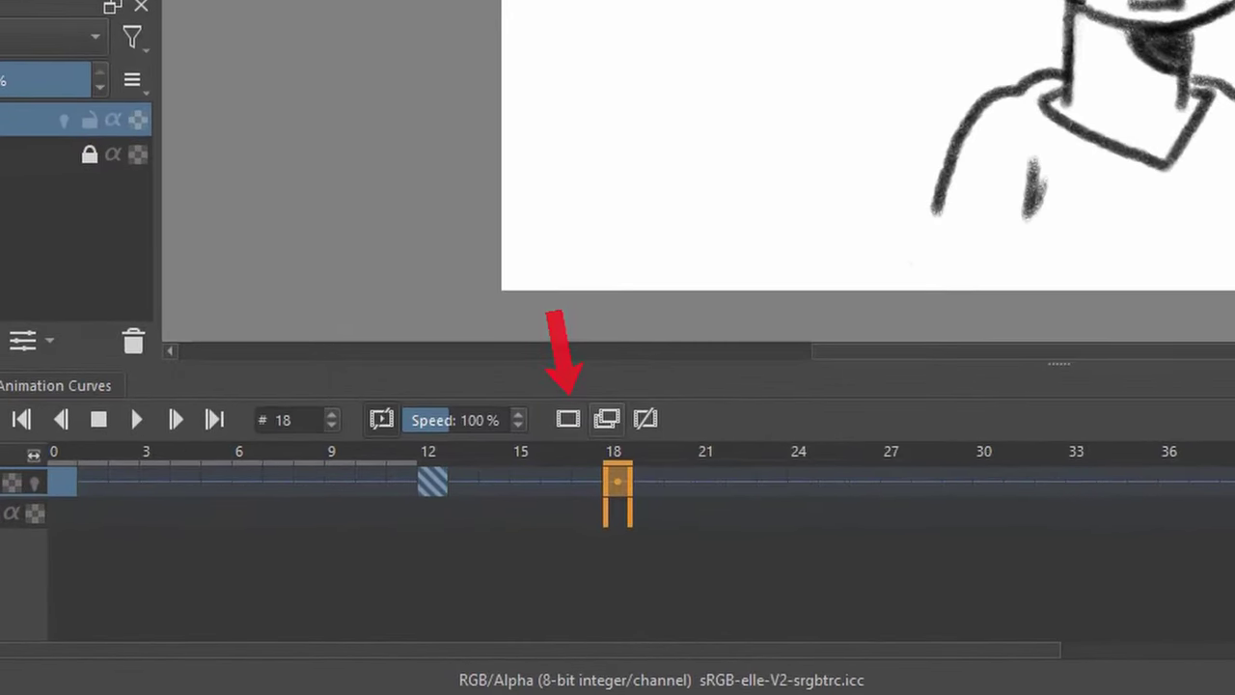
click(607, 419)
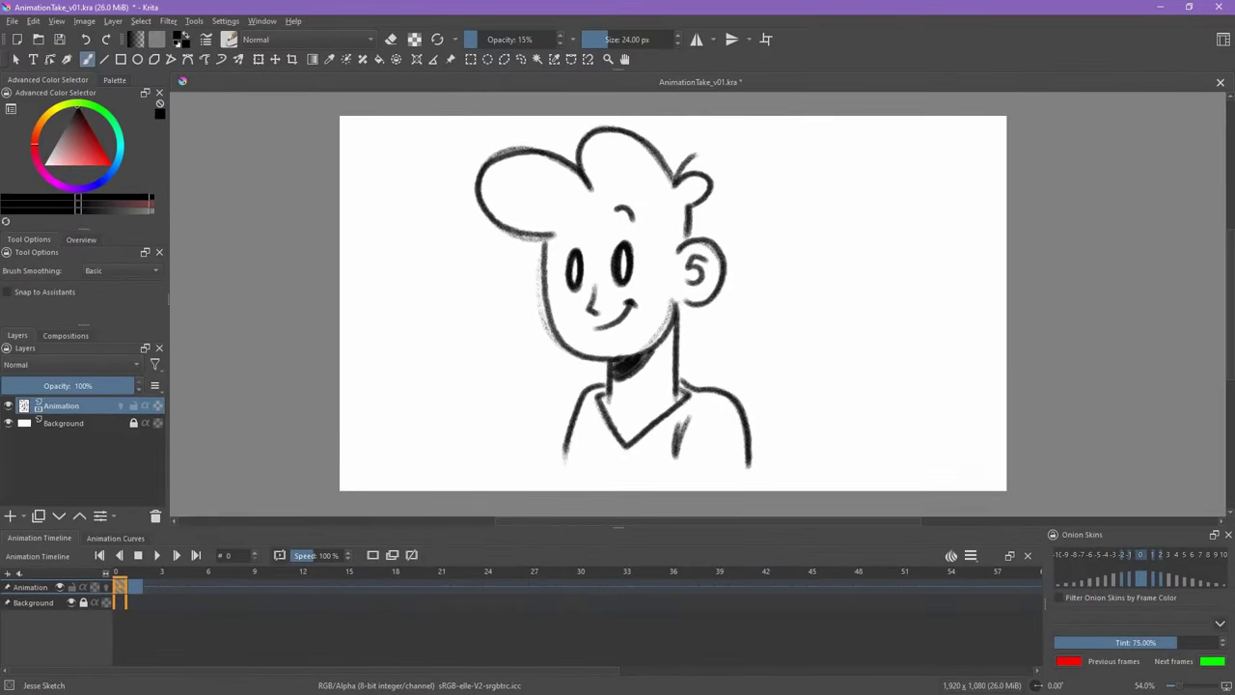
Mark the keyframes of the two key poses with the red colour label.
right_click(119, 587)
click(135, 587)
click(120, 586)
click(135, 587)
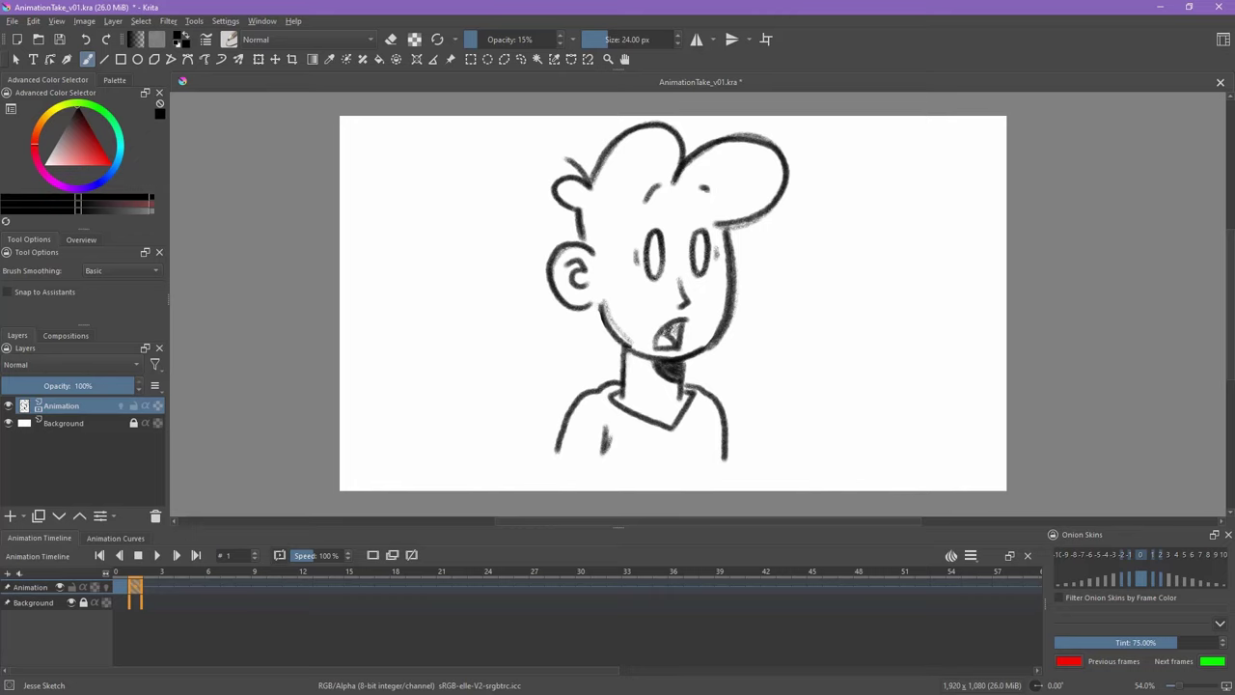
right_click(121, 586)
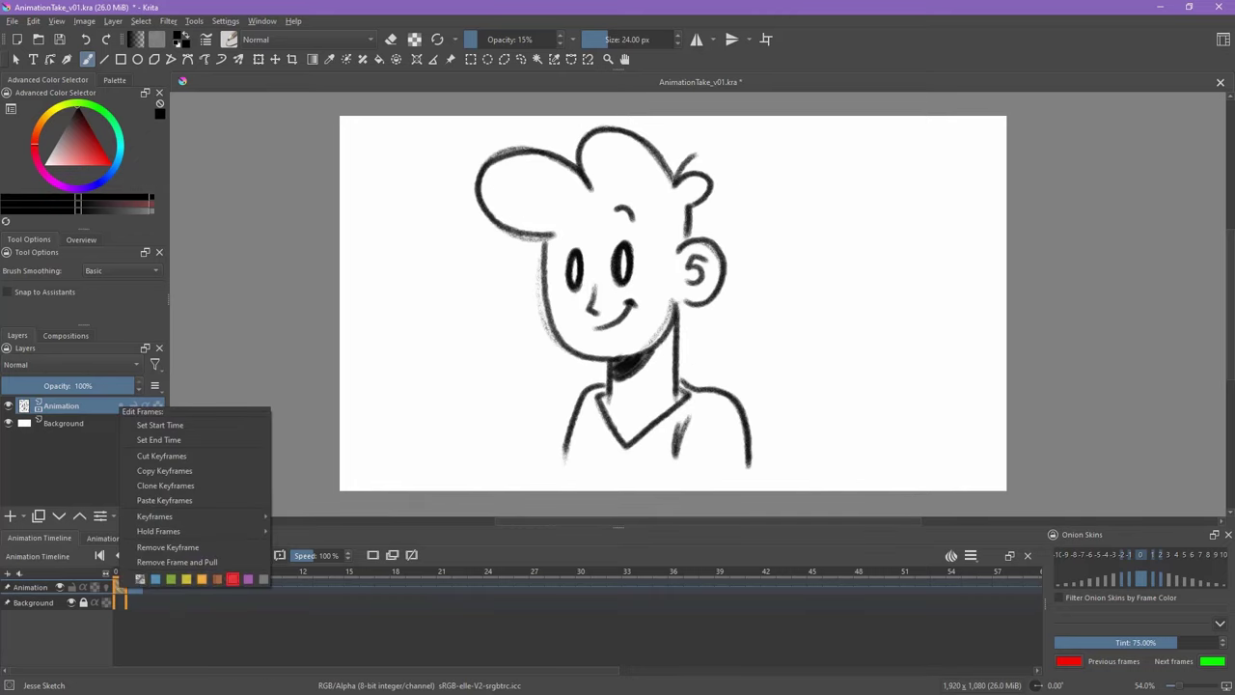
click(232, 578)
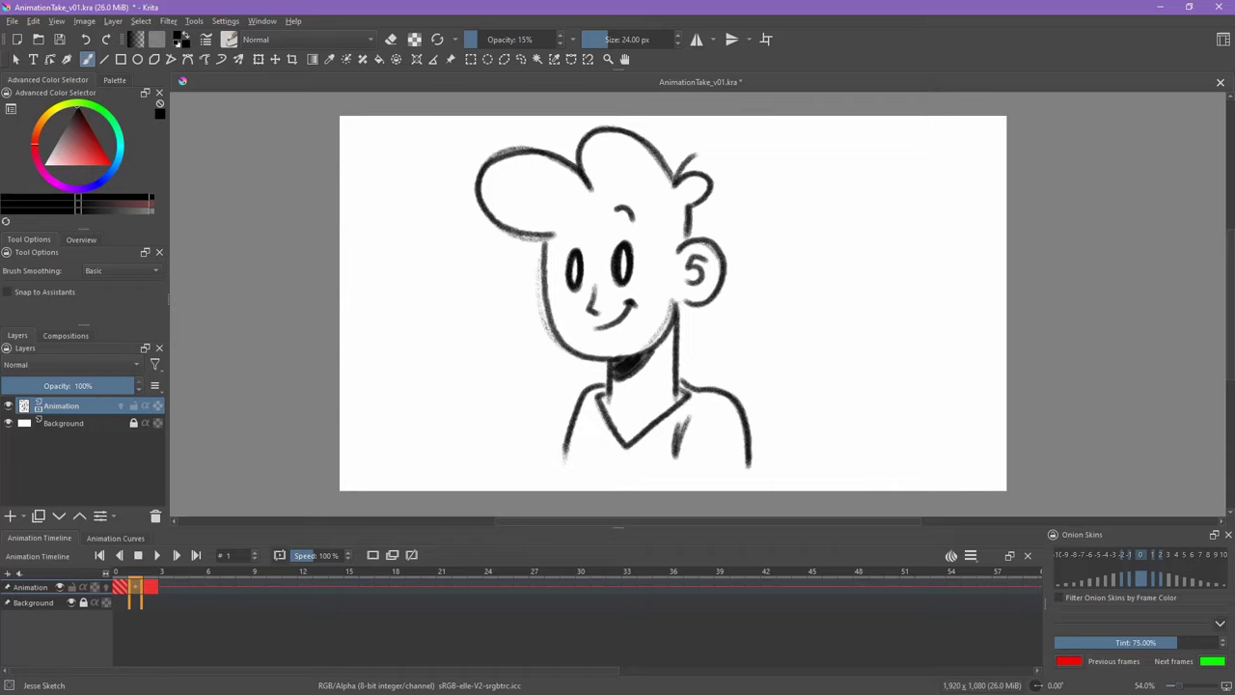
Create a blank keyframe at frame 1 between the two key poses and turn on onion skin for the Animation layer.
click(373, 554)
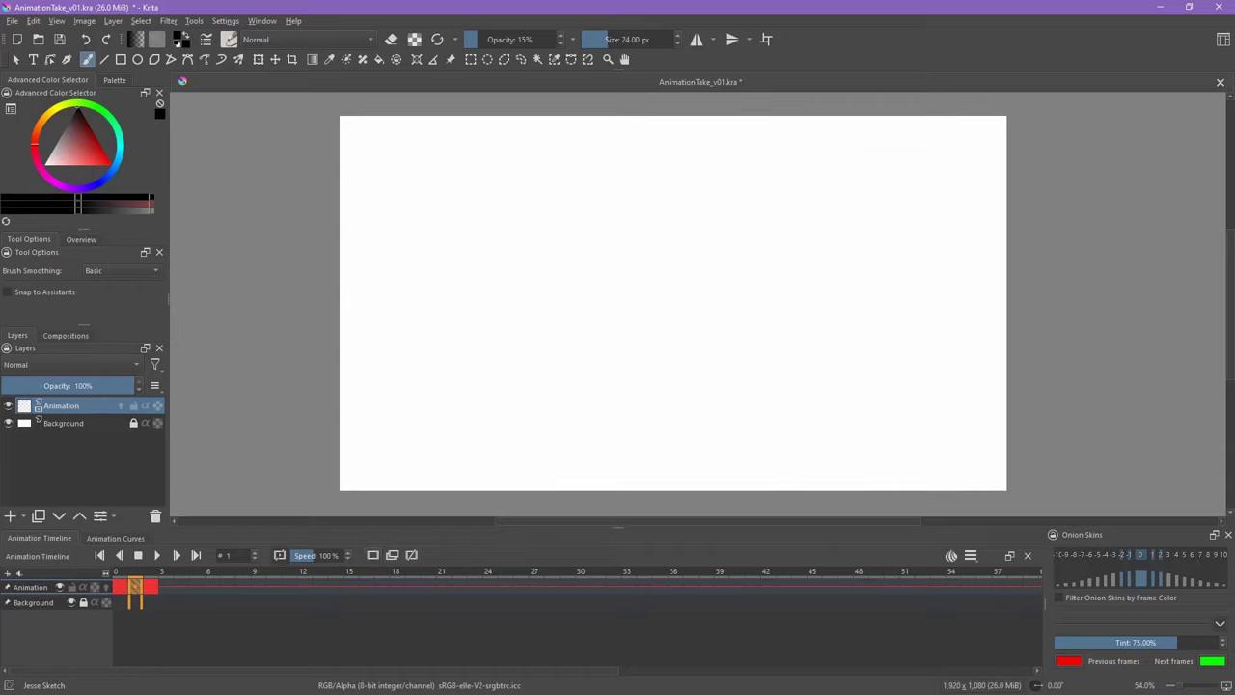
click(106, 587)
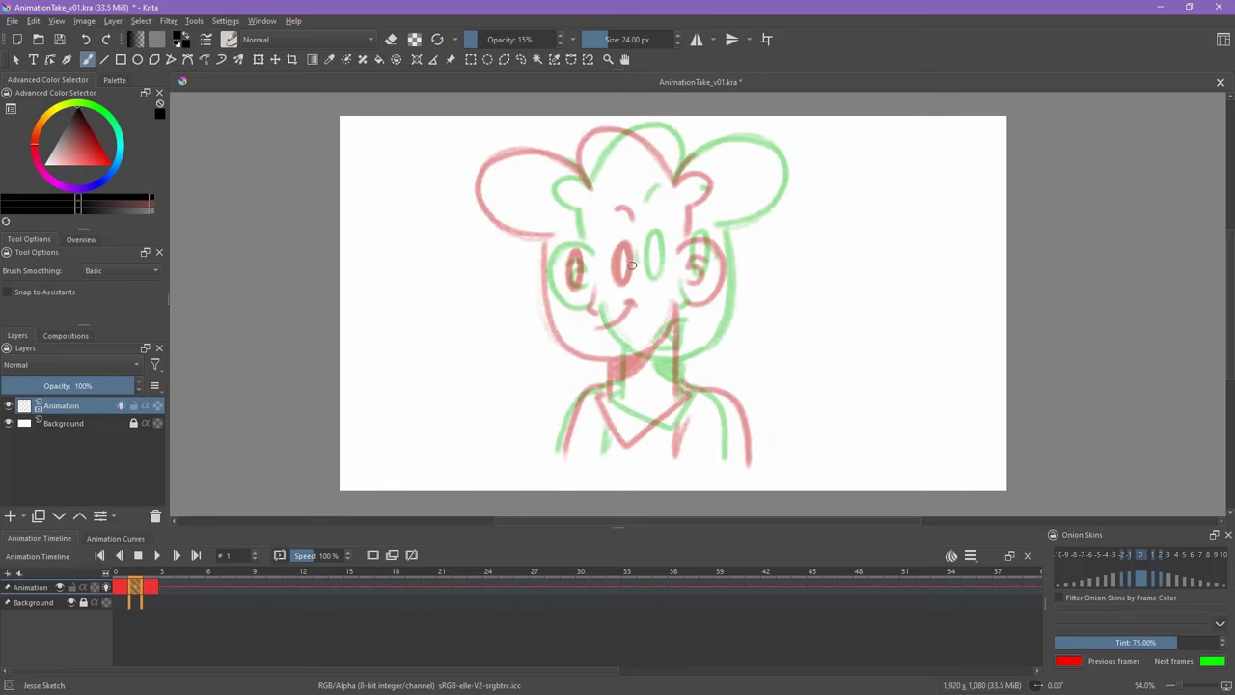
Sketch two small smiley faces beside the head, the second one with its features turned to the right.
drag(770, 278, 770, 277)
drag(769, 293, 769, 302)
drag(784, 295, 791, 312)
click(784, 298)
mouse_move(911, 278)
mouse_down()
mouse_move(909, 326)
mouse_move(912, 279)
mouse_move(922, 312)
mouse_up()
click(896, 296)
click(913, 296)
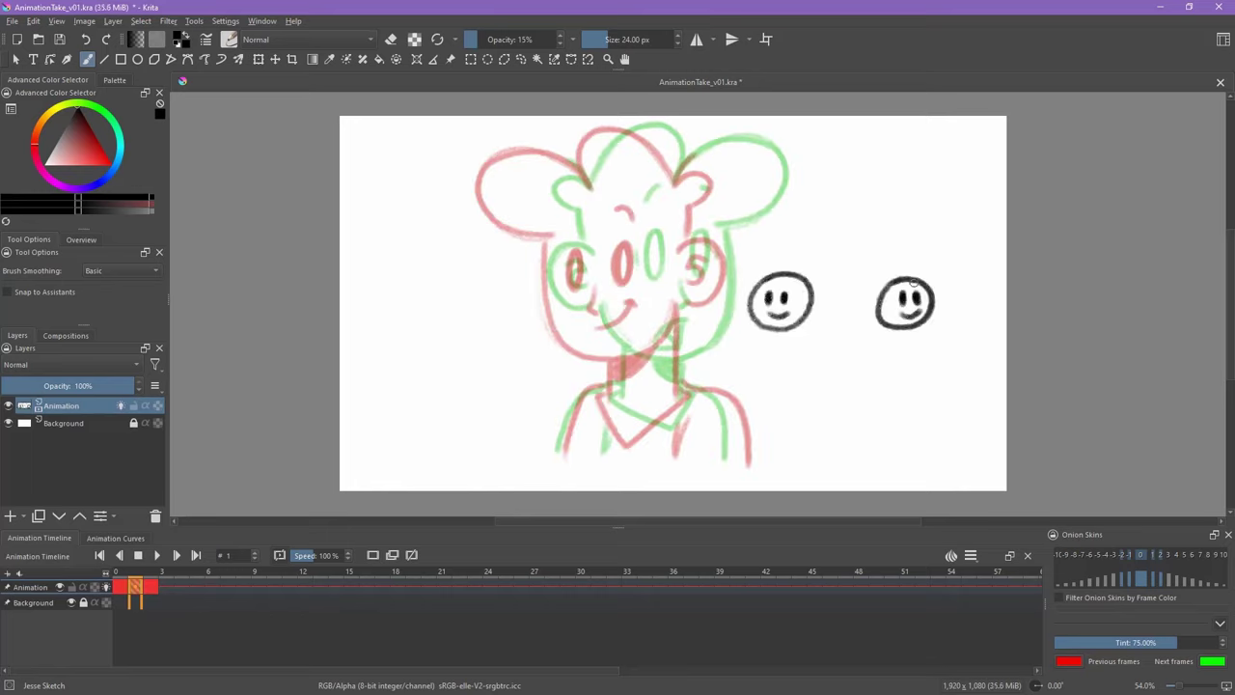
Sketch a middle smiley face at the same height between the two small faces.
mouse_move(835, 282)
mouse_down()
mouse_move(823, 320)
mouse_move(845, 329)
mouse_move(867, 315)
mouse_move(870, 292)
mouse_move(841, 290)
mouse_up()
click(837, 297)
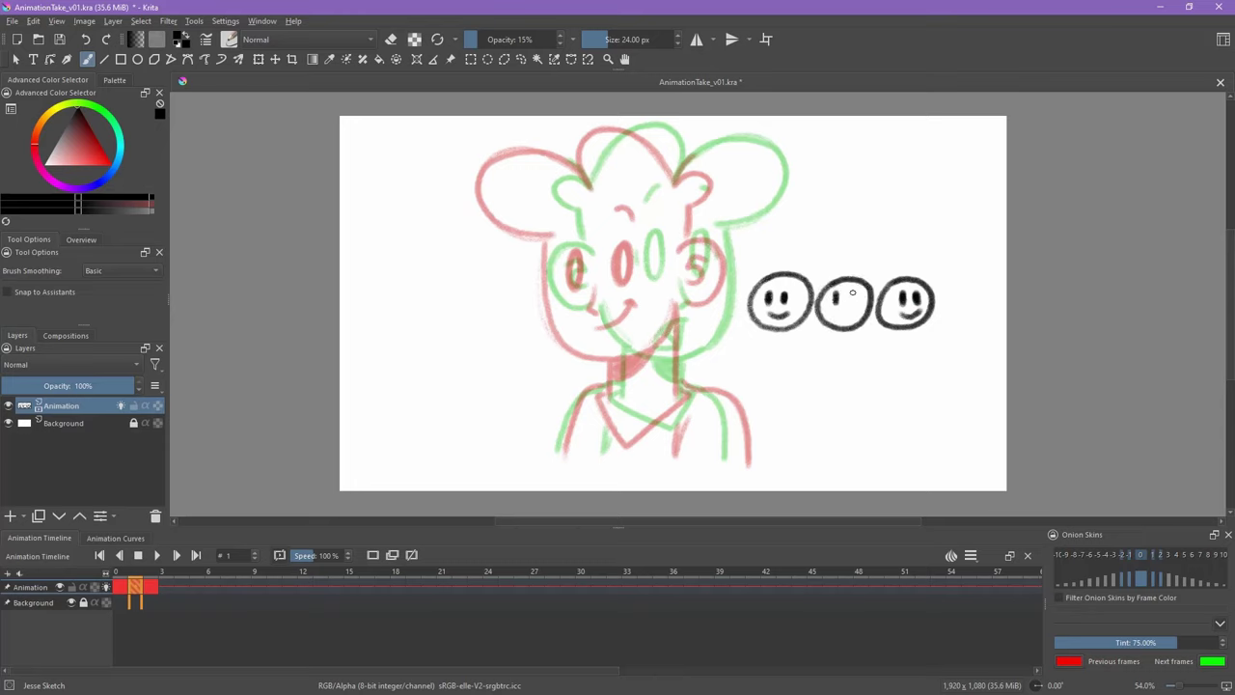
click(851, 298)
drag(834, 309, 856, 307)
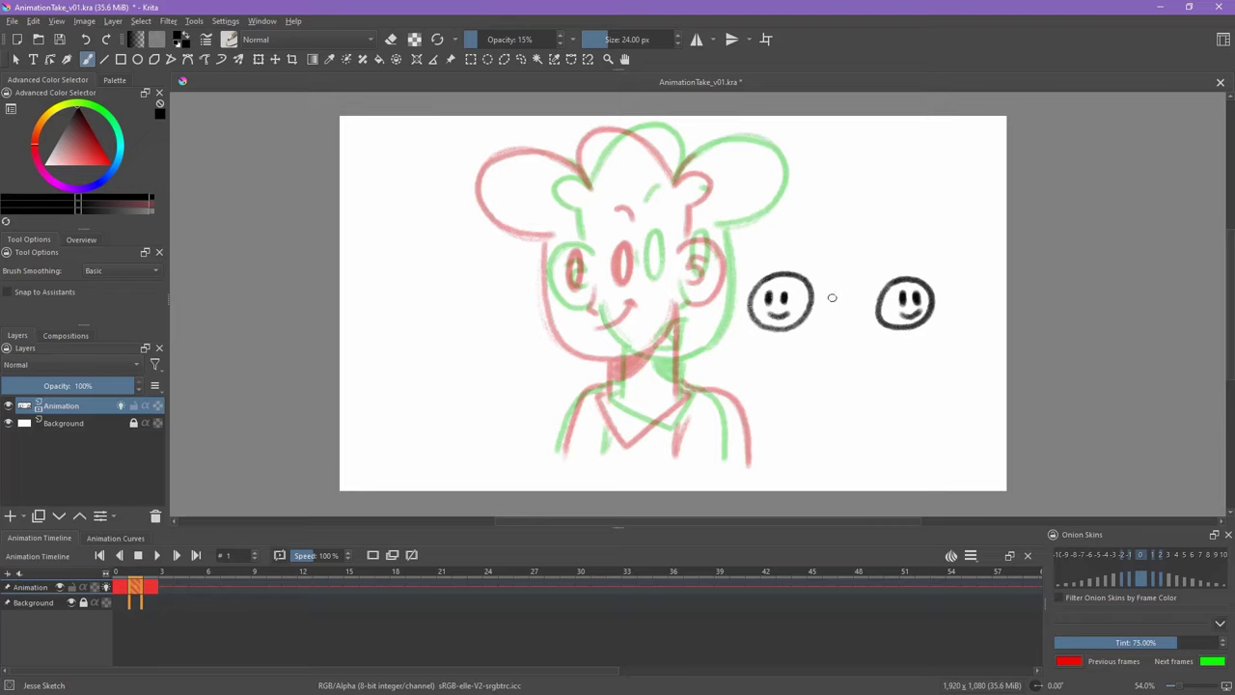
Sketch a lowered face with closed eyes between the two smileys and trace a red arc across the faces.
mouse_move(828, 293)
mouse_down()
mouse_move(820, 333)
mouse_move(868, 315)
mouse_move(867, 297)
mouse_move(835, 317)
mouse_up()
drag(845, 314, 863, 318)
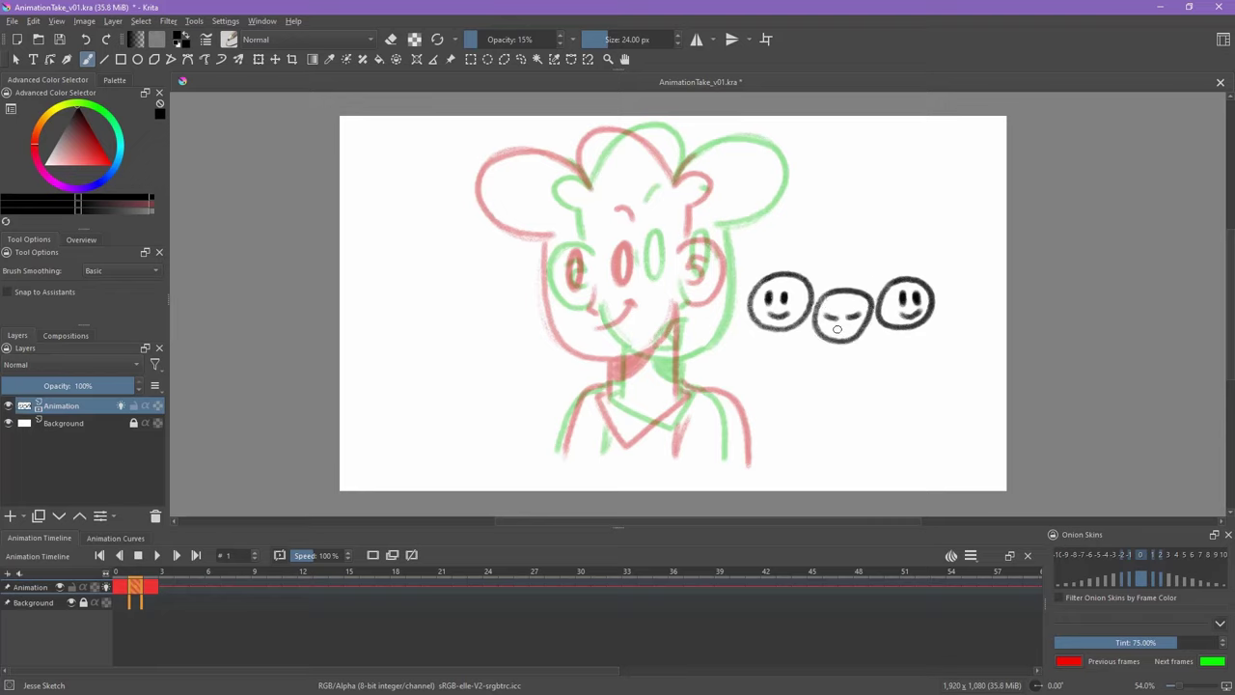
key(x)
mouse_move(757, 278)
mouse_down()
mouse_move(868, 299)
mouse_move(936, 262)
mouse_move(934, 276)
mouse_up()
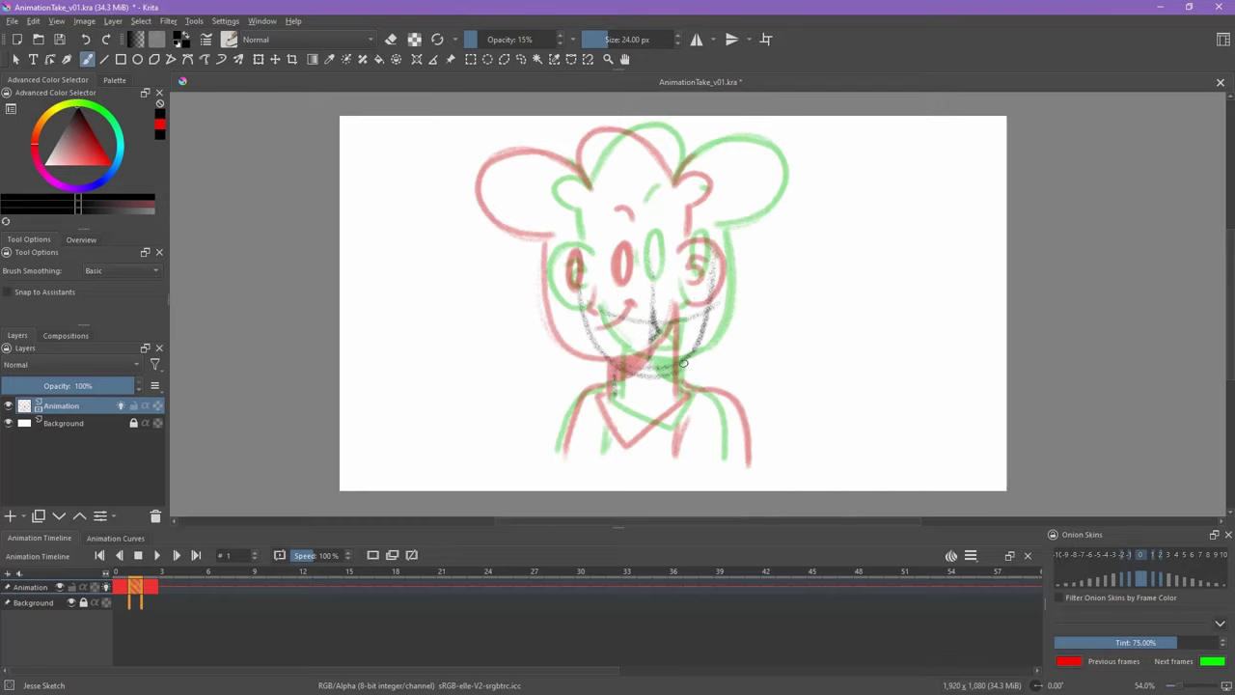
Draw the breakdown pose on frame 1, a lowered front-facing head with closed eyes and a small mouth.
mouse_move(642, 249)
mouse_down()
mouse_move(656, 185)
mouse_move(691, 192)
mouse_move(715, 251)
mouse_up()
drag(608, 305, 699, 307)
drag(612, 270, 632, 261)
drag(633, 351, 660, 350)
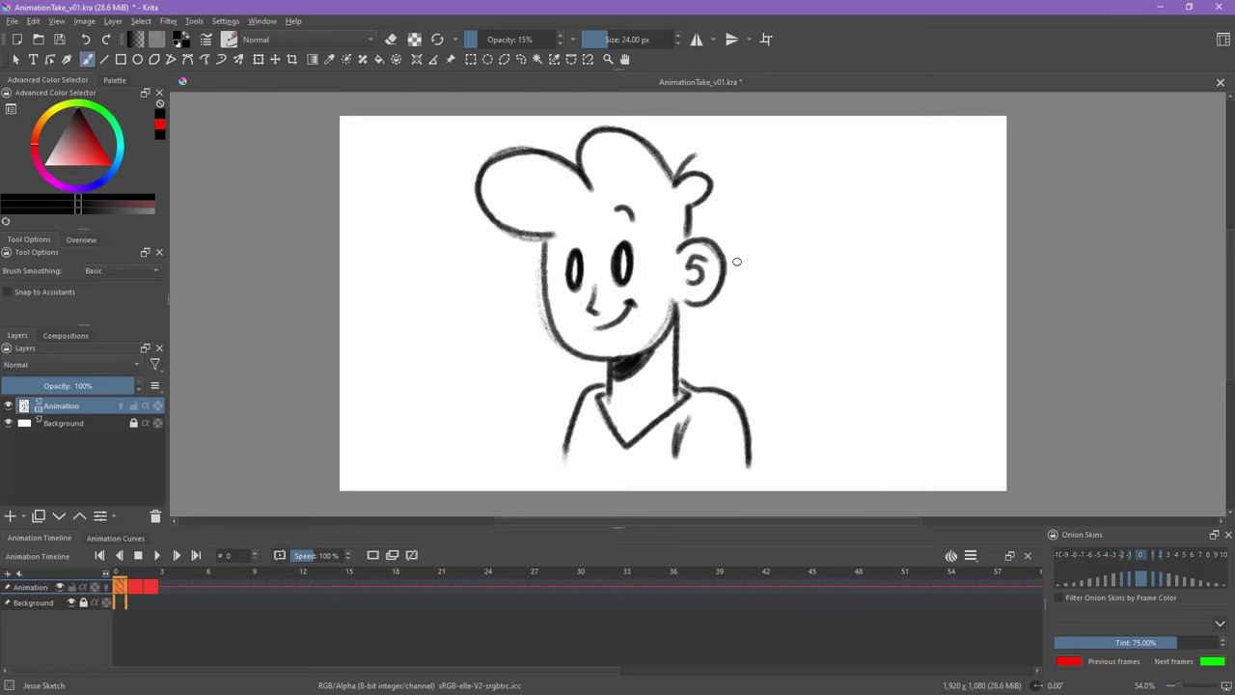
Flip repeatedly through frames 0 to 2 to check the head turn from the first key through the breakdown to the second key.
key(Right)
key(Right)
key(Left)
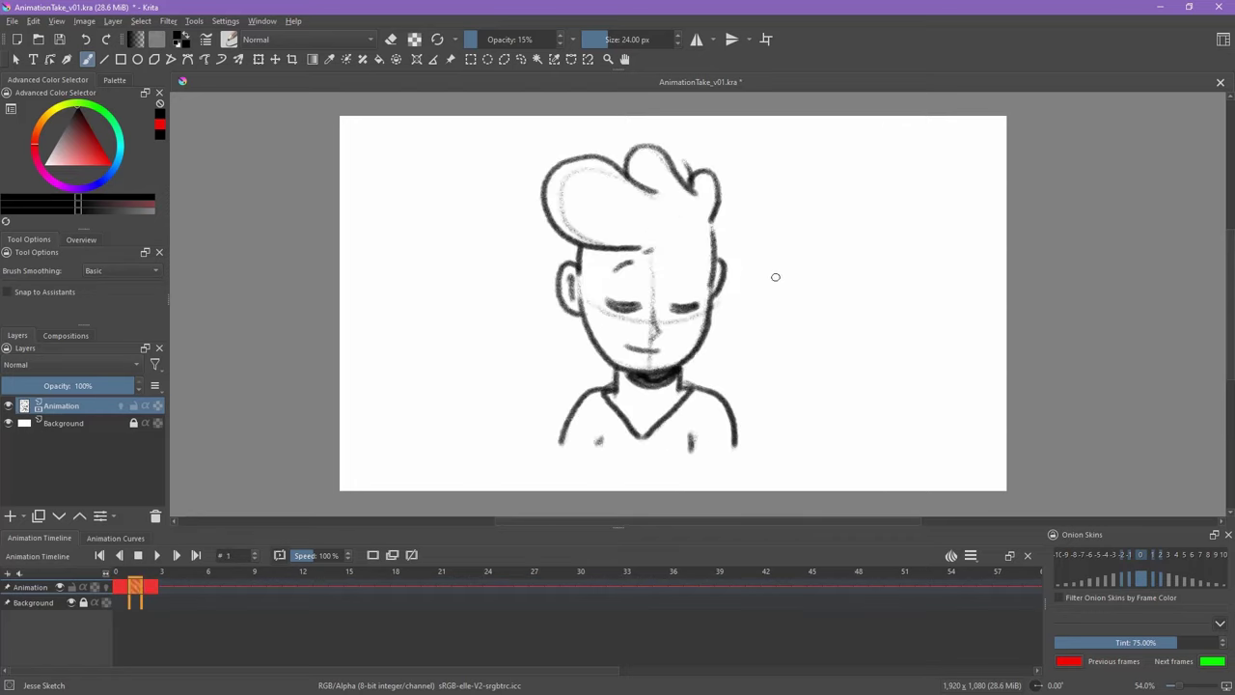
key(Left)
key(Right)
key(Right)
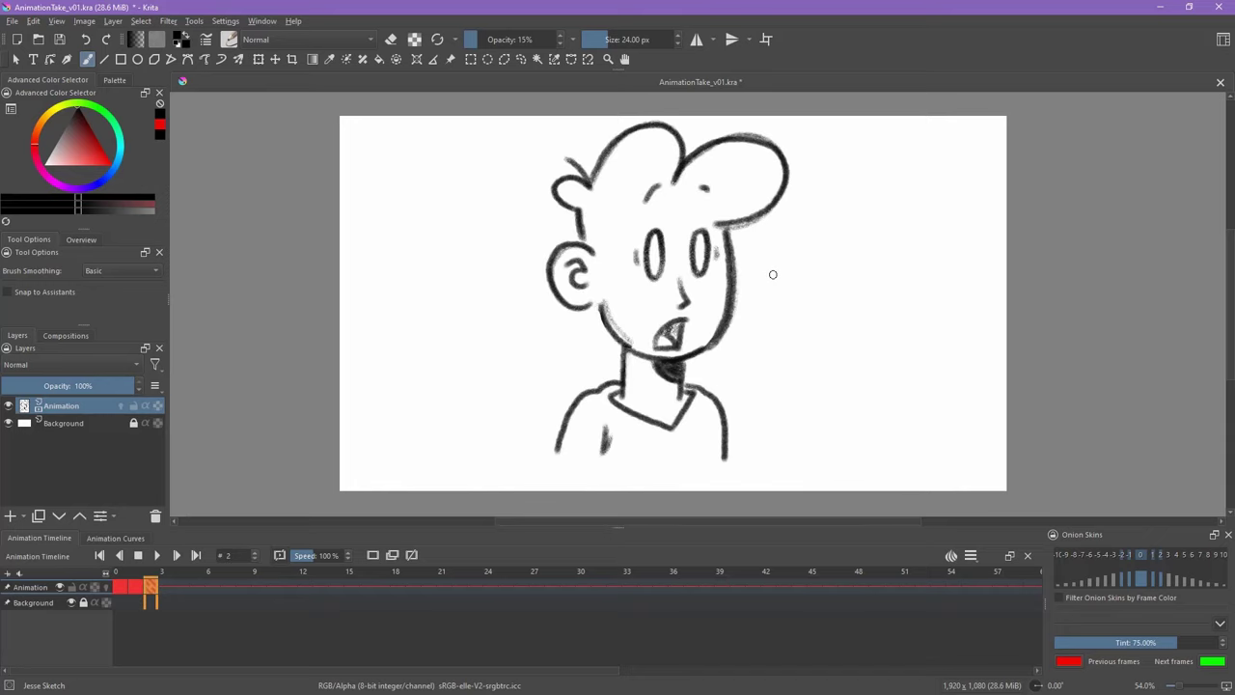
key(Left)
key(Left)
key(Right)
key(Right)
key(Left)
key(Left)
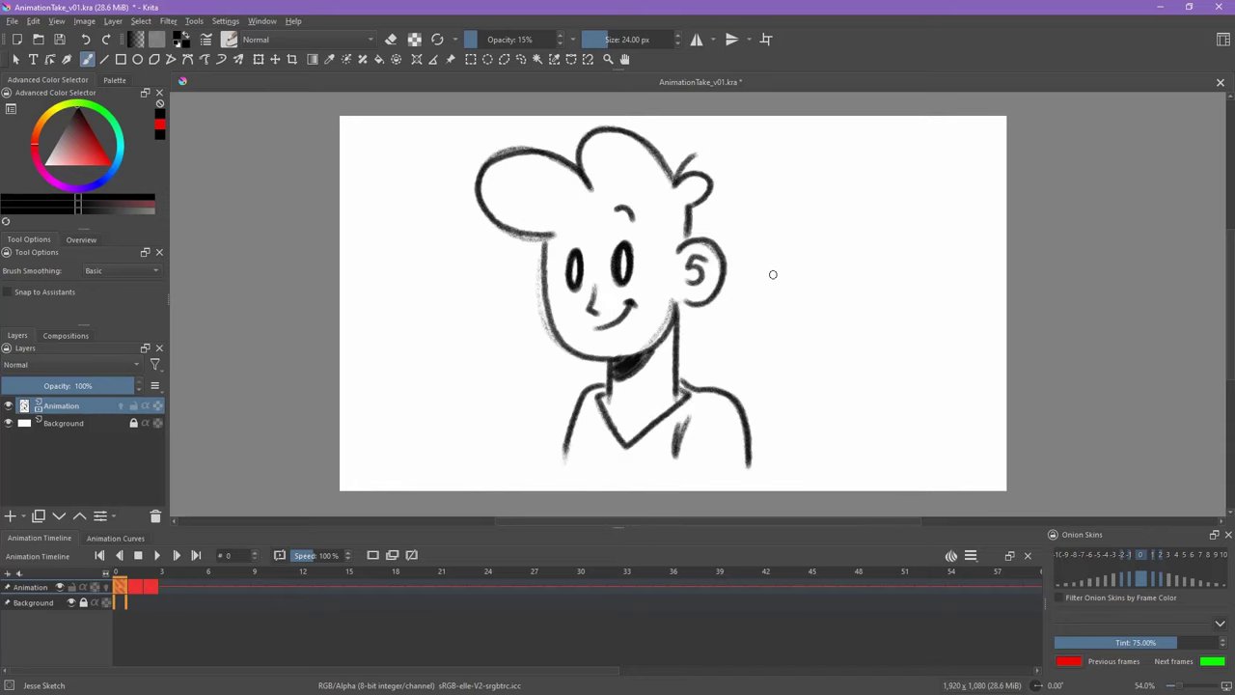
key(Right)
key(Left)
key(Right)
key(Left)
key(Right)
key(Right)
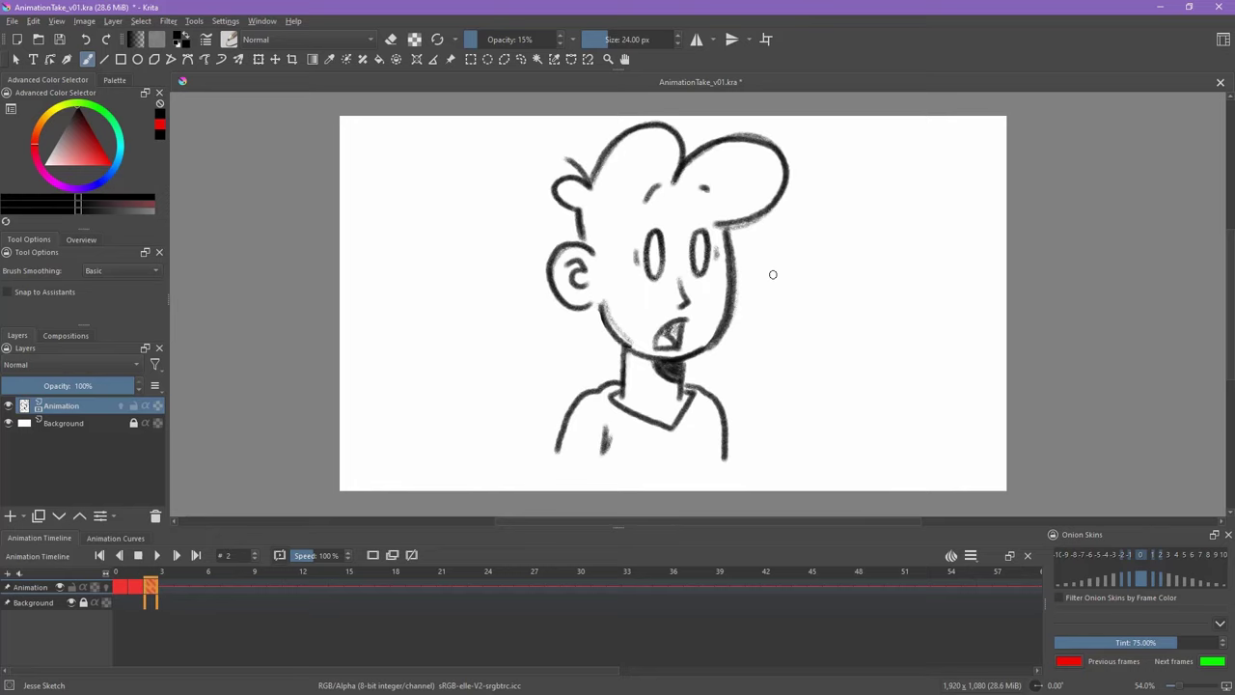
key(Left)
key(Left)
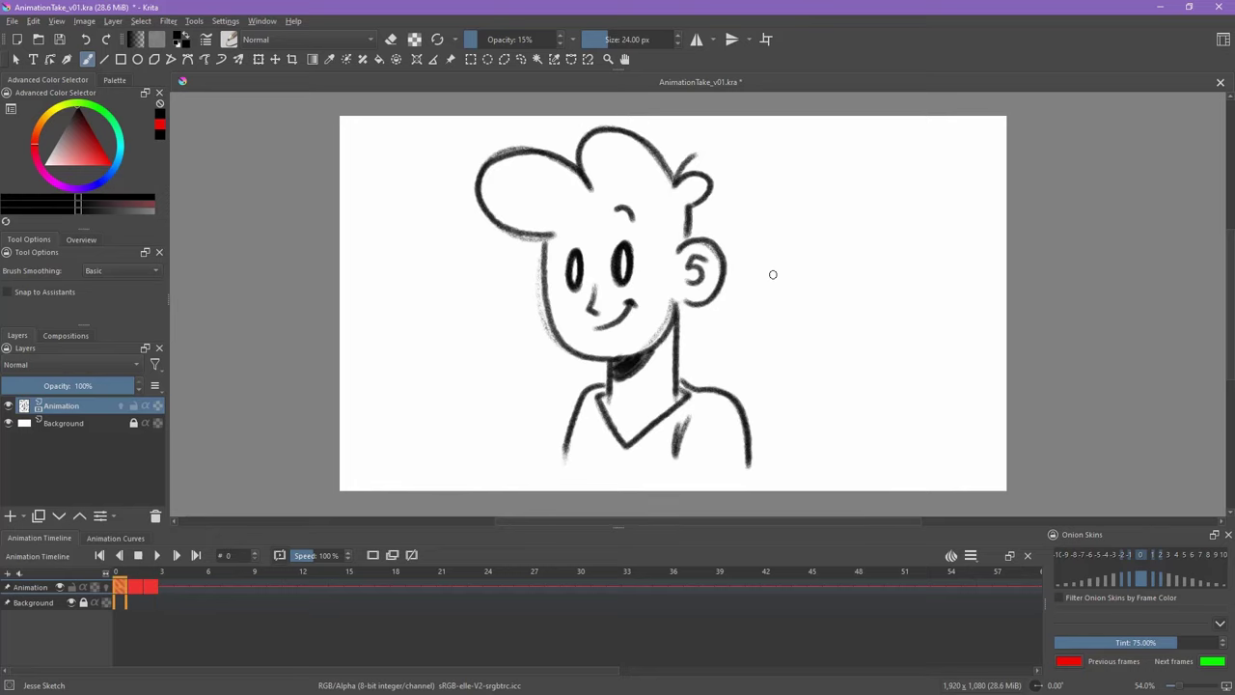
Mark the breakdown keyframe at frame 1 with the blue colour label.
key(Right)
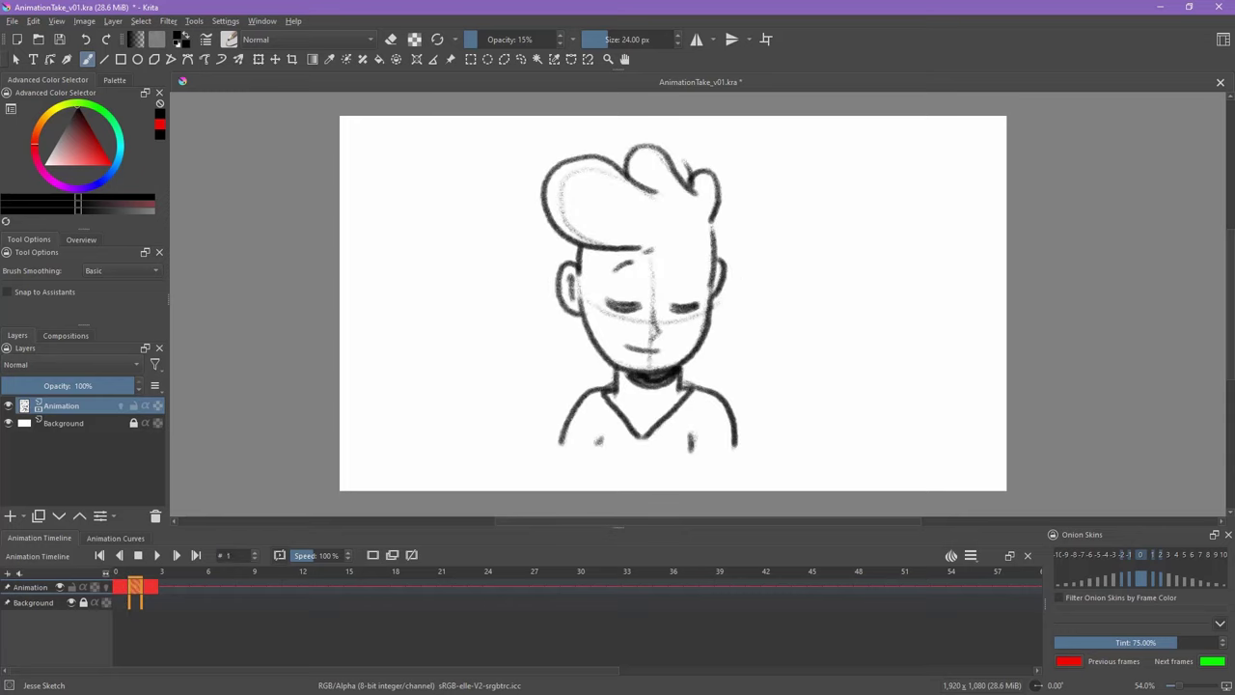
right_click(136, 587)
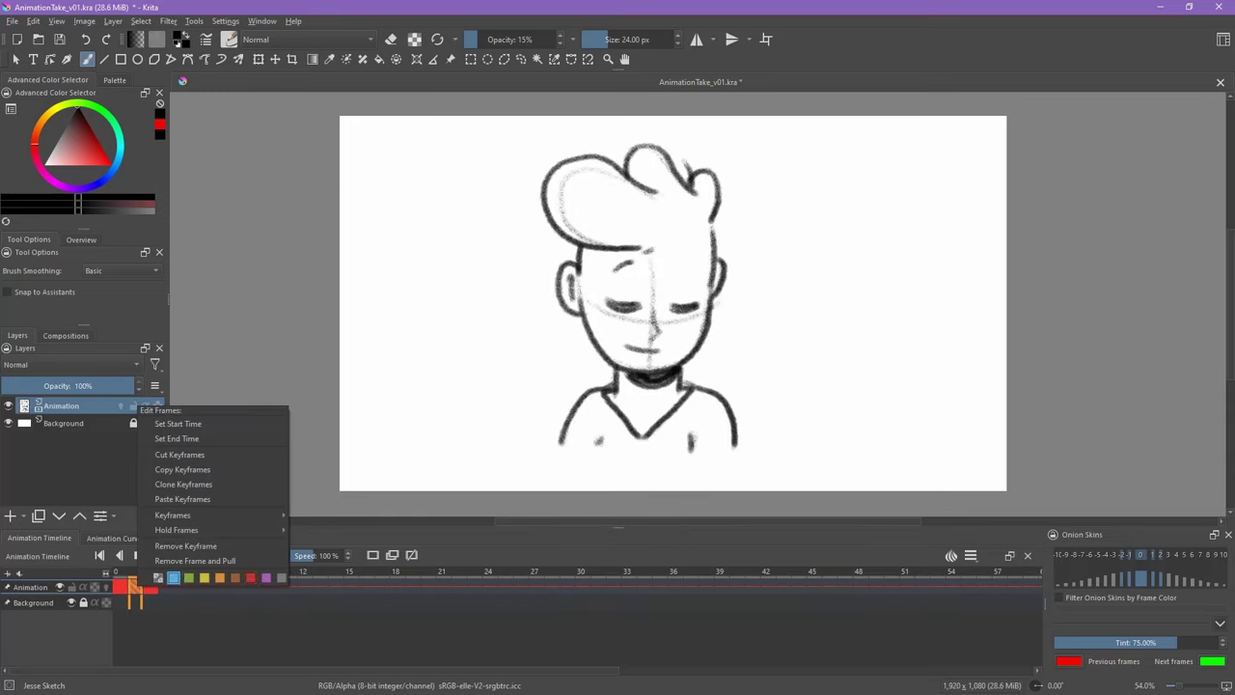
click(172, 577)
Write a circled K in the canvas corner of both key poses and an underlined B on the breakdown.
key(space)
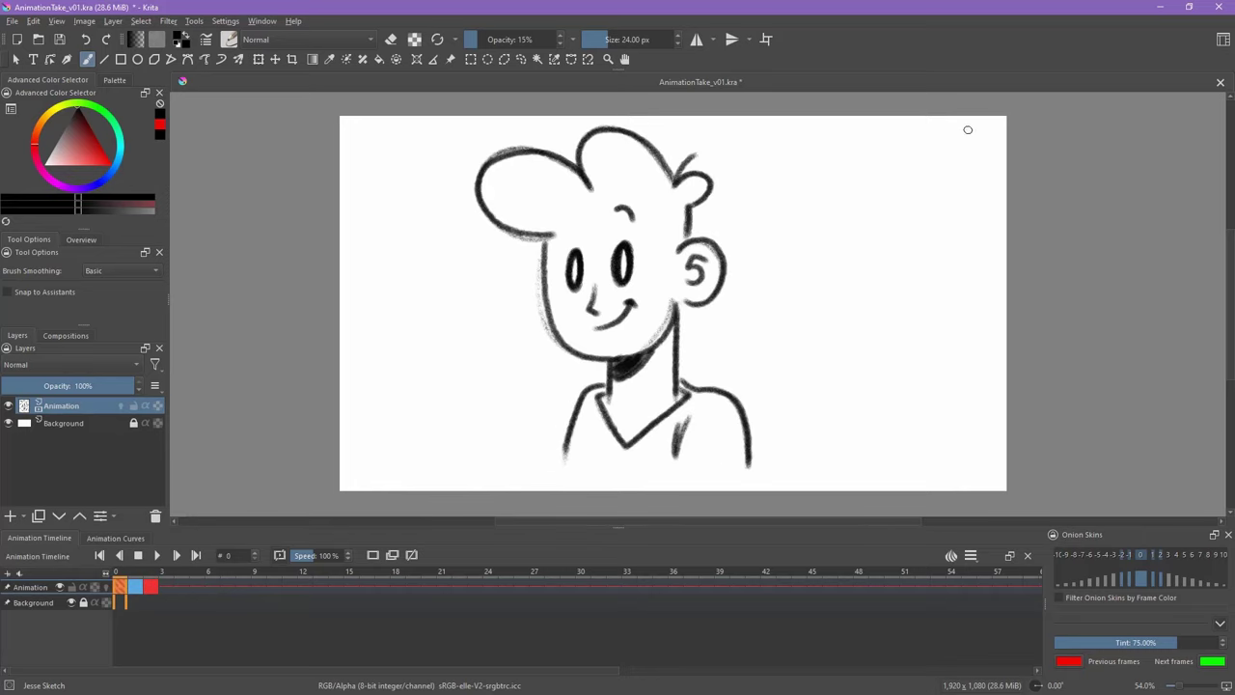
mouse_move(970, 129)
mouse_down()
mouse_move(968, 156)
mouse_move(970, 145)
mouse_move(984, 156)
mouse_move(961, 164)
mouse_move(982, 120)
mouse_move(1000, 125)
mouse_move(968, 159)
mouse_move(989, 164)
mouse_move(971, 158)
mouse_move(984, 145)
mouse_move(986, 160)
mouse_move(961, 136)
mouse_move(994, 156)
mouse_move(997, 126)
mouse_up()
key(period)
key(period)
key(Left)
key(Left)
Shift the breakdown and the second key pose one frame later, to frames 2 and 3, and return to frame 1.
key(Right)
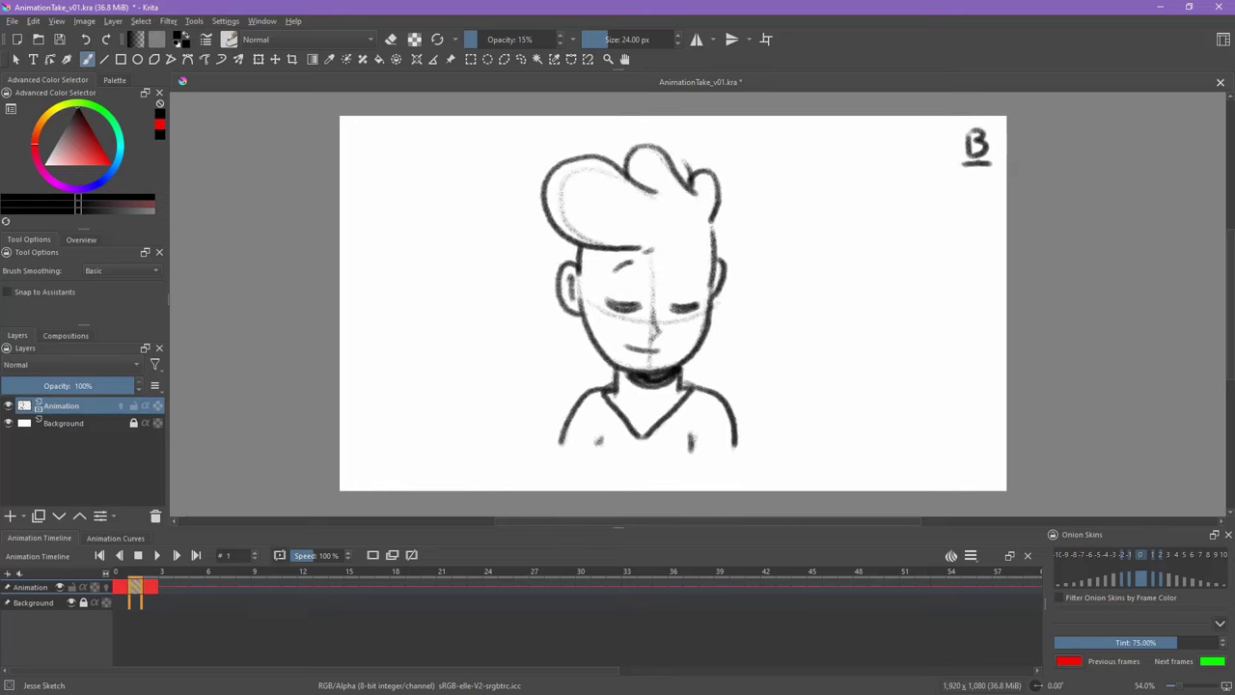
key(Right)
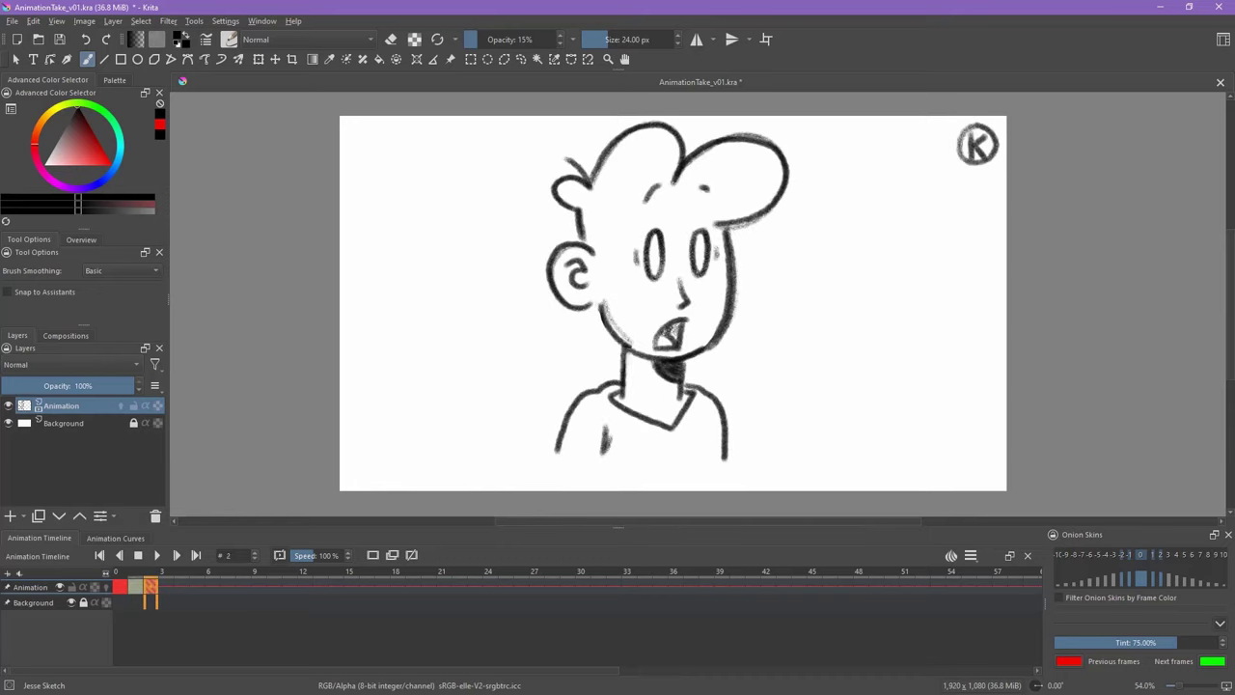
key(Right)
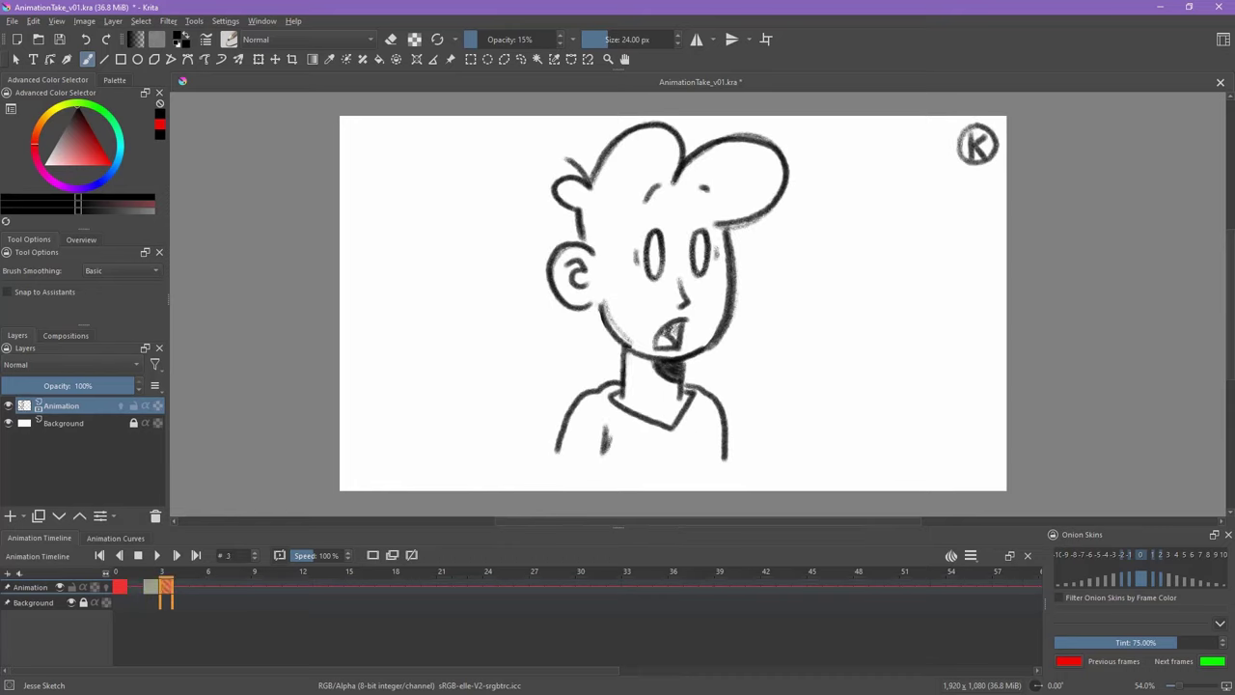
key(Left)
key(Left)
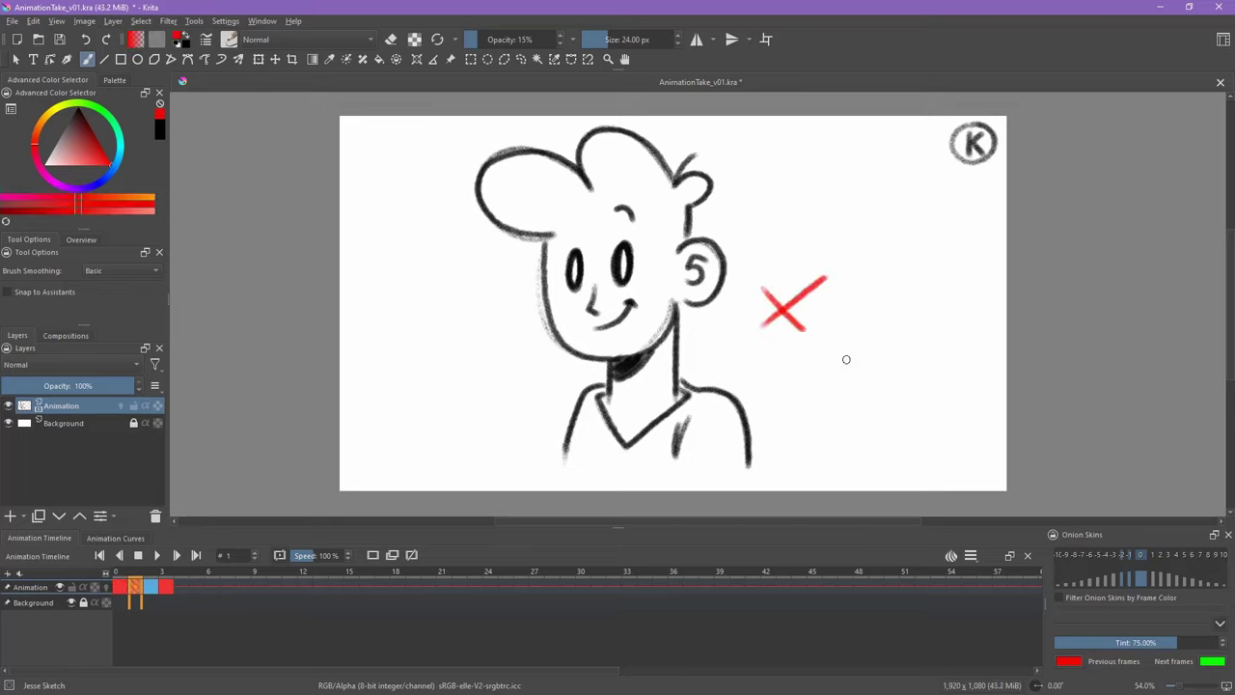
Lasso the red X beside the head on frame 1, delete it and clear the selection.
key(l)
drag(832, 266, 820, 262)
key(Delete)
key(ctrl+shift+a)
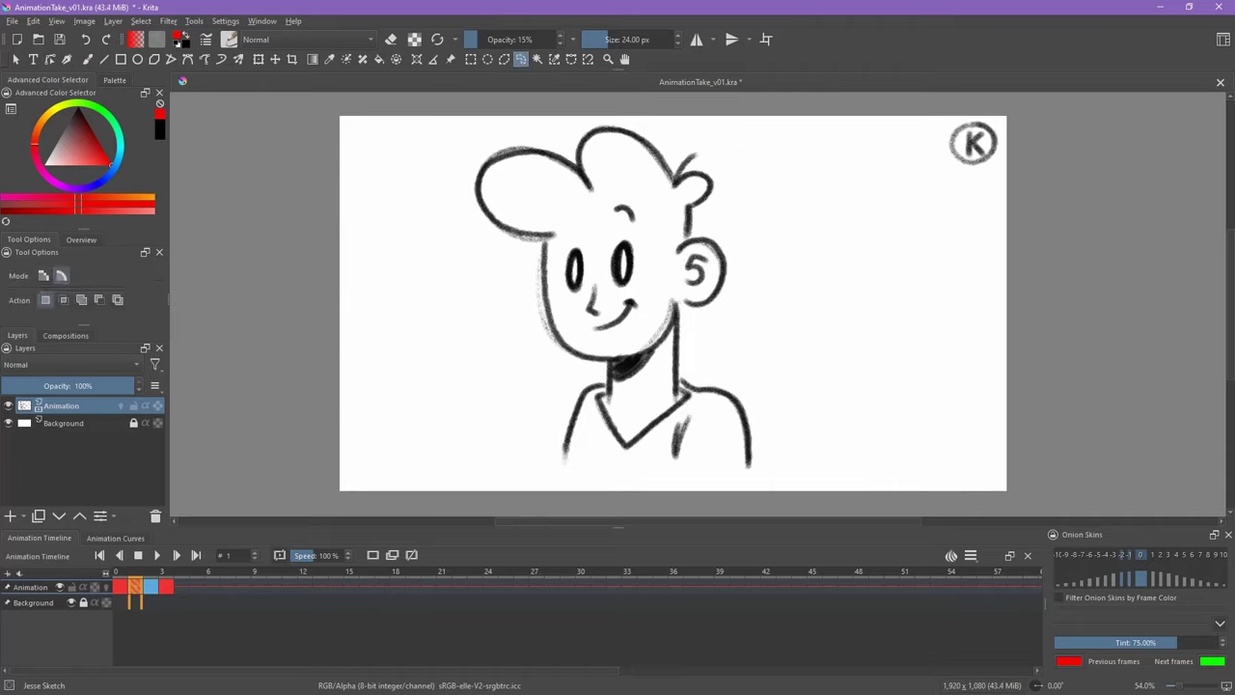
Delete the hair, eyes, eyebrow, mouth, neck and shirt from frame 1, keeping the face outline, nose and ear.
mouse_move(654, 225)
mouse_down()
mouse_move(551, 243)
mouse_move(703, 210)
mouse_up()
key(Delete)
key(ctrl+shift+a)
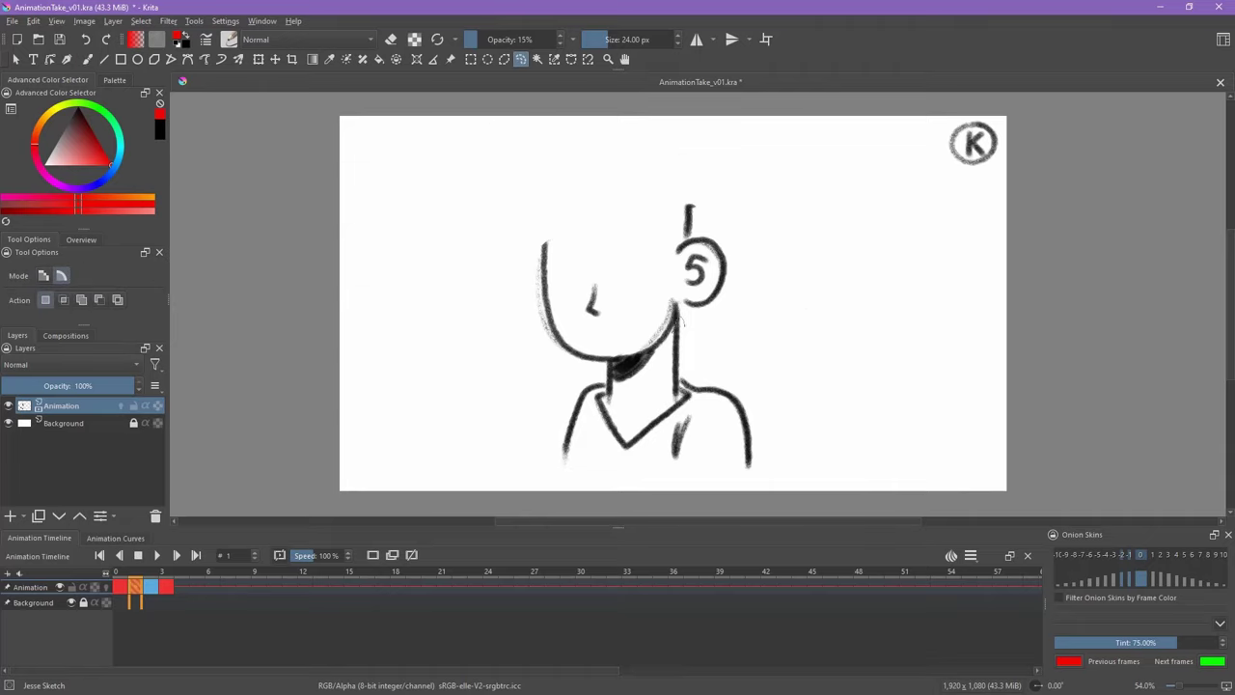
mouse_move(684, 326)
mouse_down()
mouse_move(627, 362)
mouse_move(762, 480)
mouse_up()
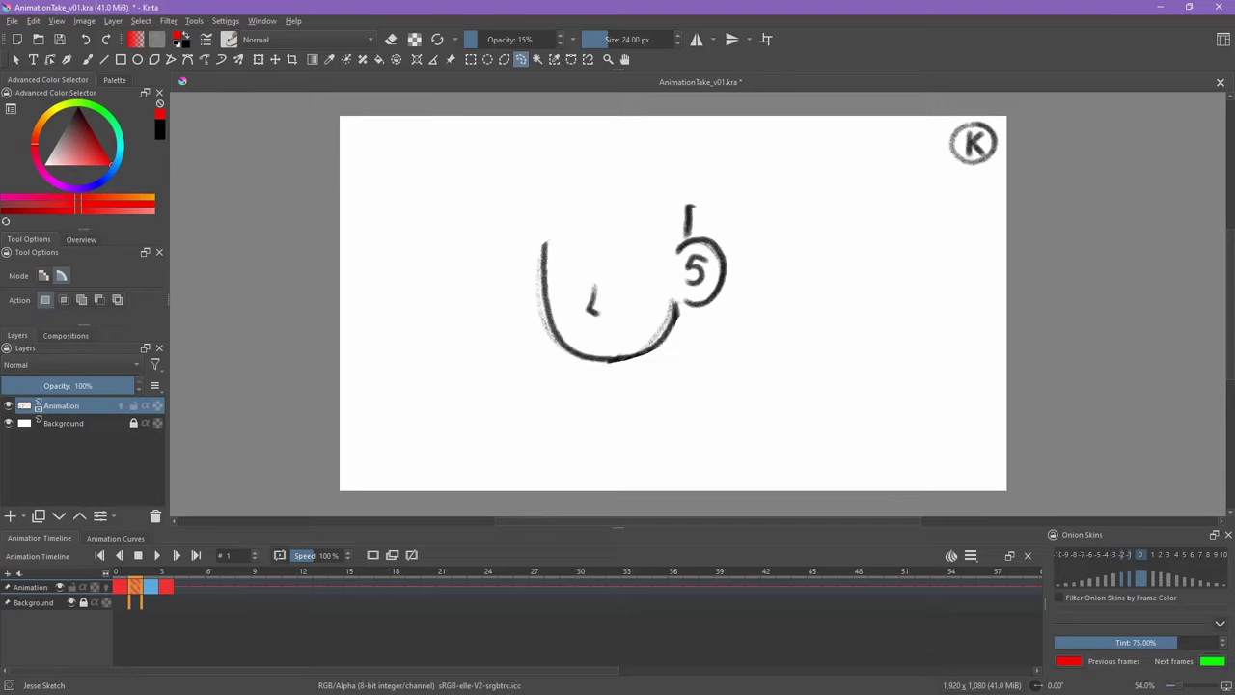
Turn on onion skins for the Animation layer and sketch a red arrow pointing right beside the jaw on frame 1.
click(107, 587)
key(b)
mouse_move(709, 335)
mouse_down()
mouse_move(772, 338)
mouse_move(750, 355)
mouse_up()
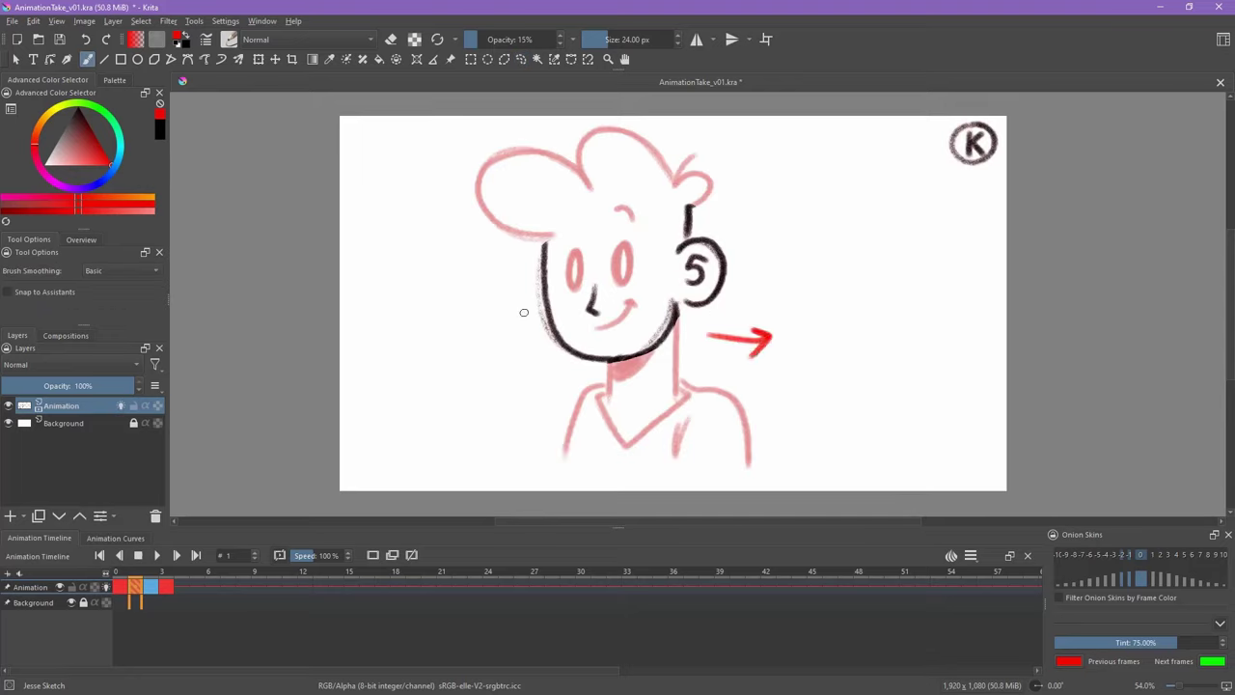
mouse_move(512, 301)
mouse_down()
mouse_move(496, 283)
mouse_move(511, 289)
mouse_up()
Lasso the remaining face and ear on frame 1 and transform them slightly up and away from the turn direction.
mouse_move(540, 205)
mouse_down()
mouse_move(617, 390)
mouse_move(748, 256)
mouse_move(618, 188)
mouse_move(541, 204)
mouse_up()
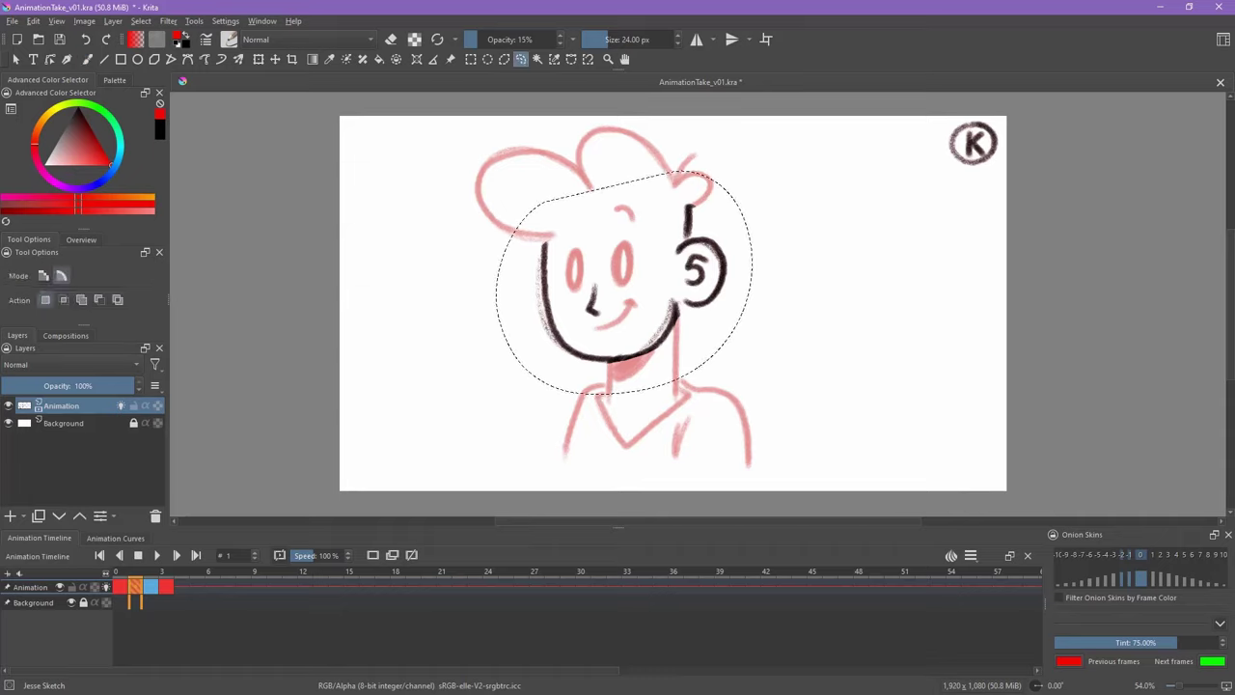
key(ctrl+t)
drag(637, 309, 626, 301)
drag(772, 232, 773, 233)
key(b)
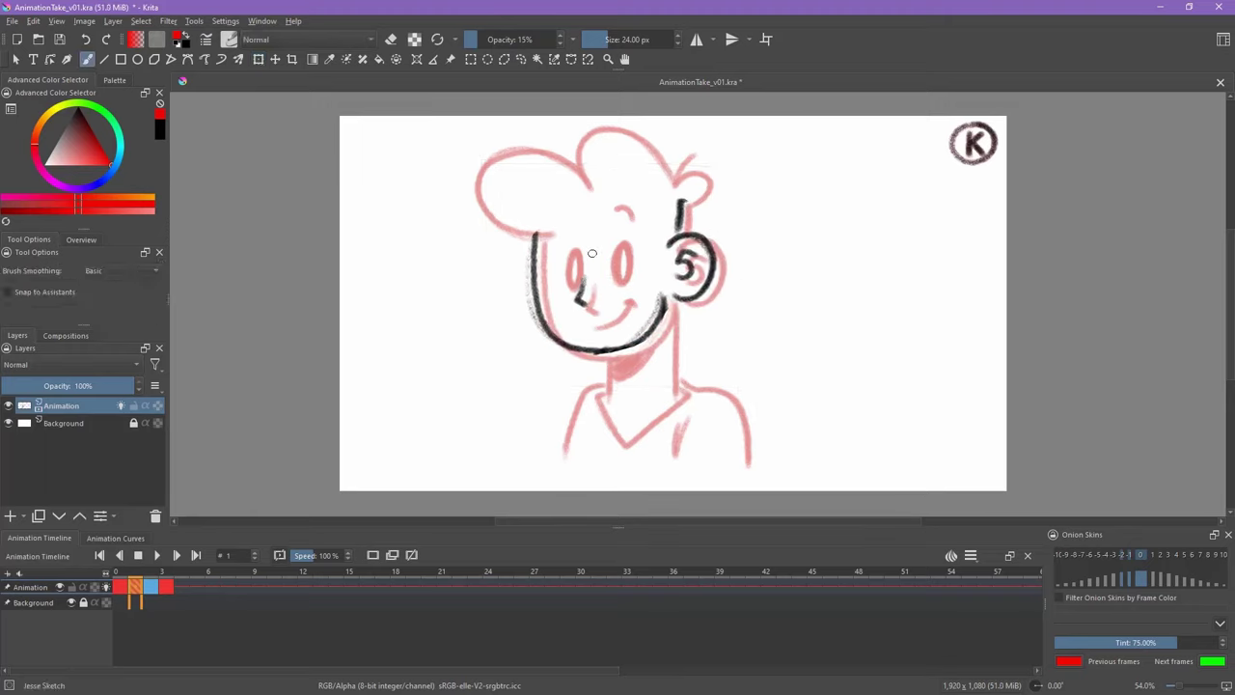
Draw black eyes with lids, a raised eyebrow and a small open mouth on frame 1, comparing against frame 0.
ctrl+click(536, 253)
mouse_move(550, 251)
mouse_down()
mouse_move(616, 266)
mouse_move(632, 241)
mouse_up()
drag(618, 248, 624, 248)
drag(615, 191, 625, 206)
drag(591, 317, 594, 324)
key(alt+o)
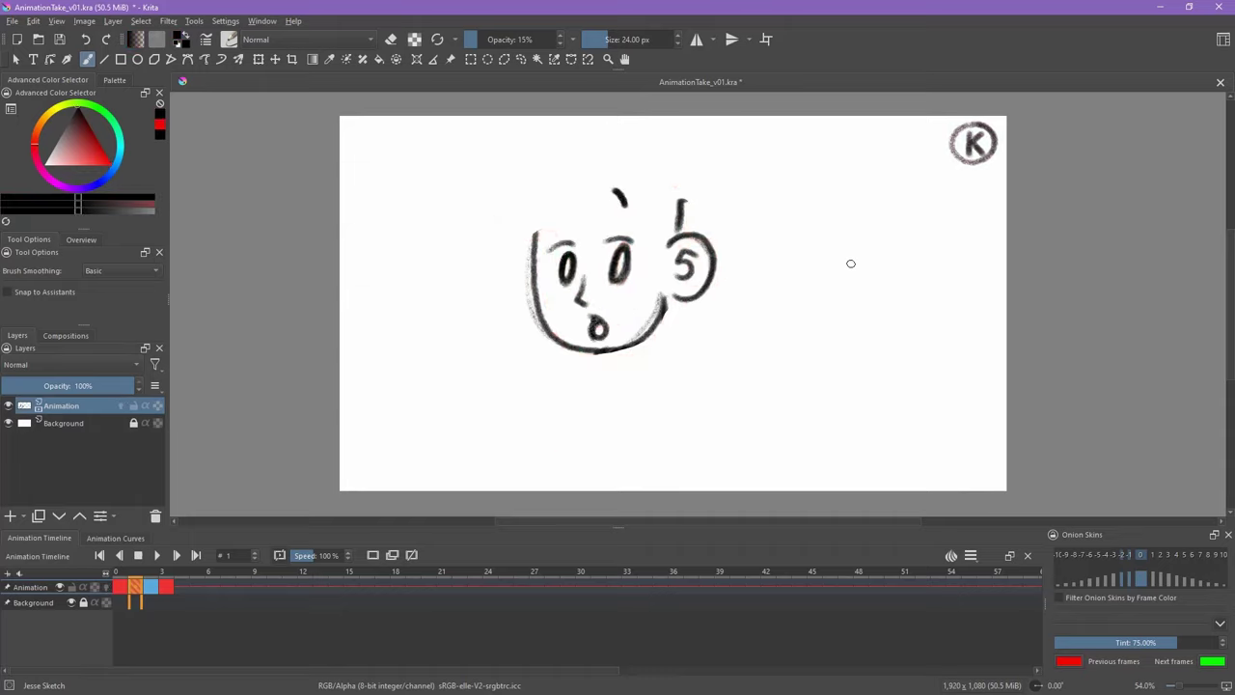
drag(617, 260, 628, 243)
key(Left)
key(Right)
key(alt+o)
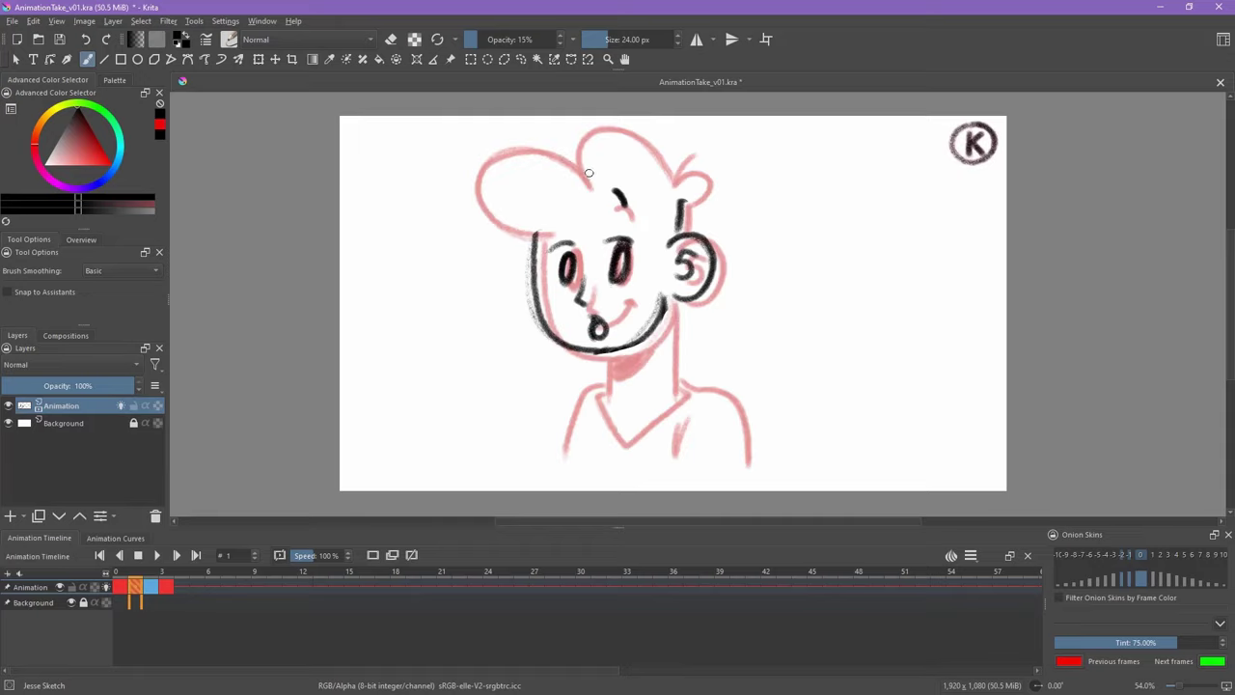
Draw the large front hair tuft on frame 1 over the onion skin, flipping to frame 0 to compare.
mouse_move(583, 166)
mouse_down()
mouse_move(497, 224)
mouse_move(554, 236)
mouse_move(490, 164)
mouse_up()
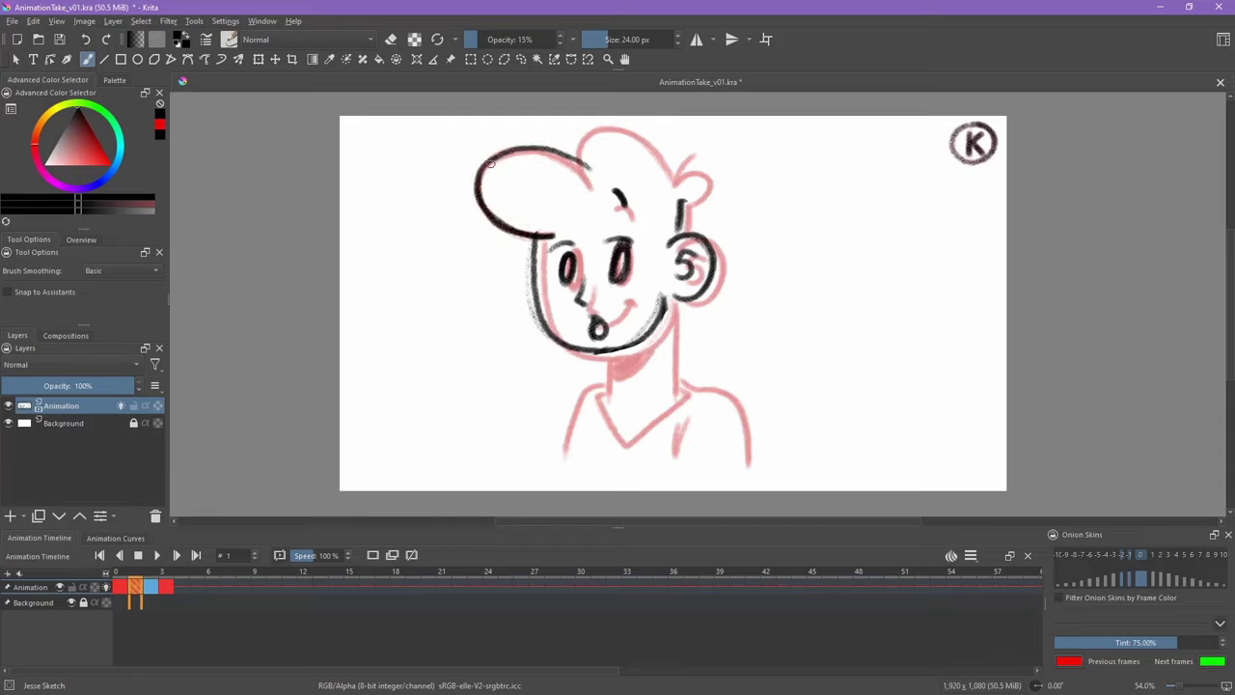
mouse_move(587, 162)
mouse_down()
mouse_move(511, 149)
mouse_move(477, 179)
mouse_up()
key(Left)
key(Right)
key(Left)
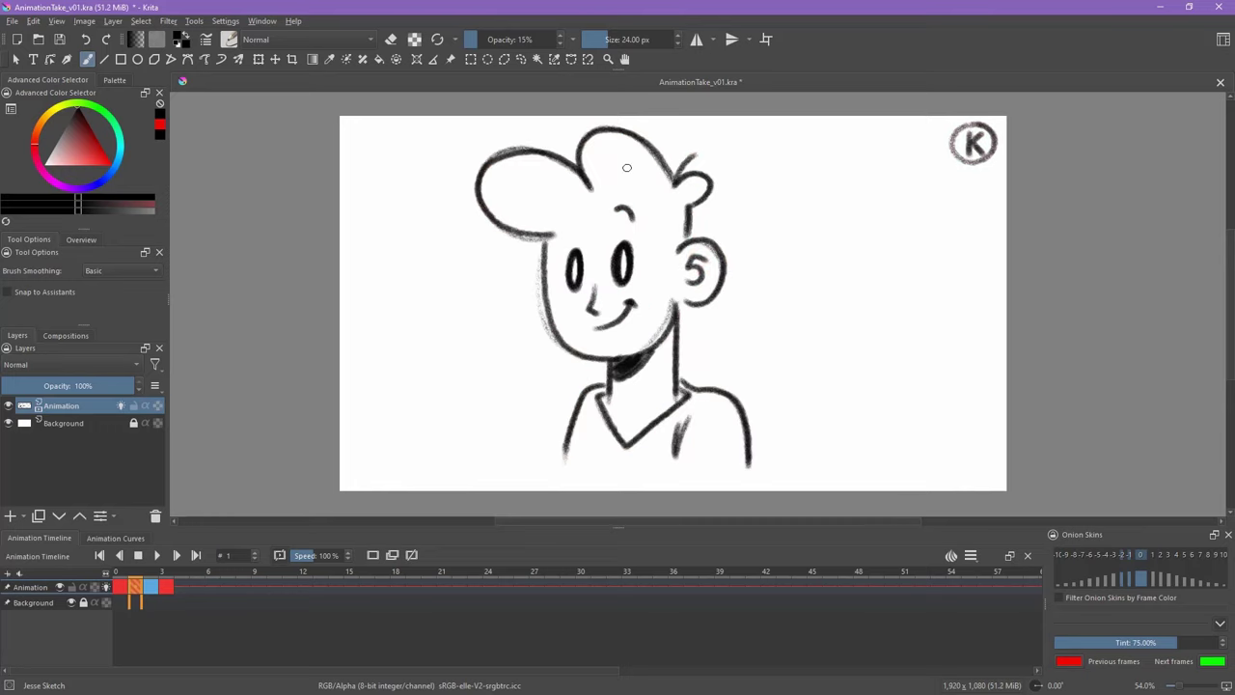
key(Right)
drag(549, 151, 592, 181)
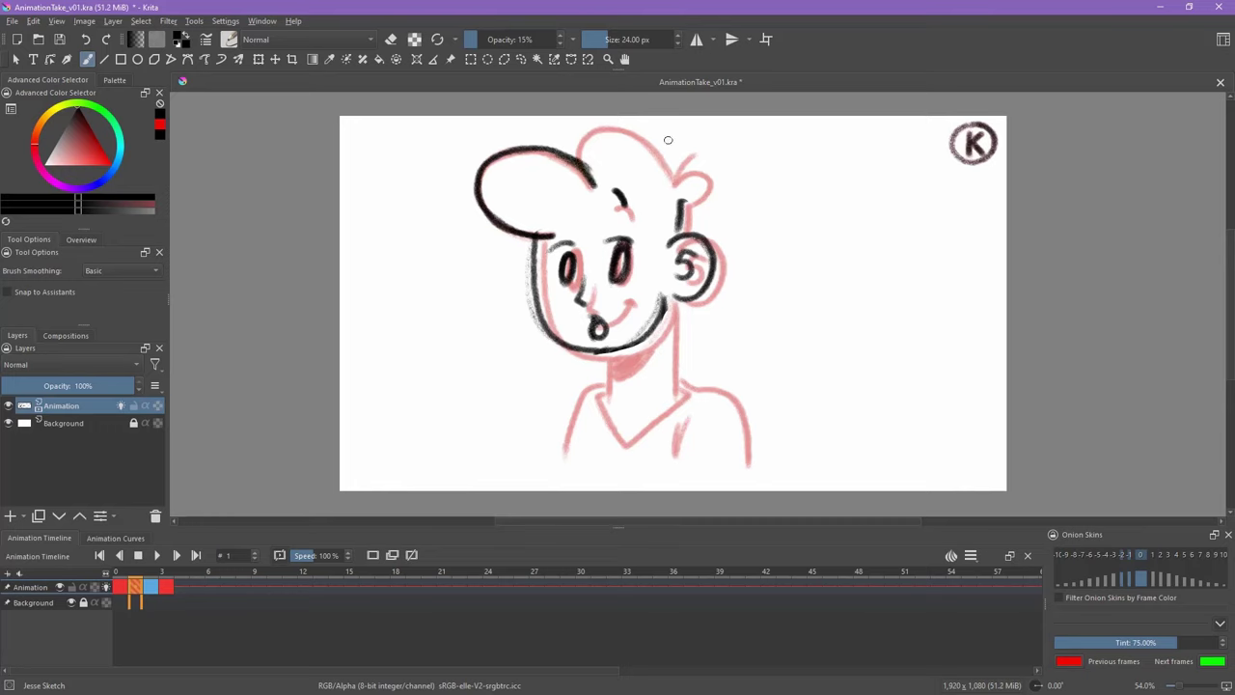
Draw the top hair curve and the small tufts above the ear on frame 1, checking them against frame 0.
key(Left)
key(Right)
key(Left)
key(Right)
mouse_move(675, 176)
mouse_down()
mouse_move(642, 138)
mouse_move(582, 142)
mouse_move(577, 159)
mouse_move(634, 133)
mouse_move(668, 177)
mouse_move(714, 188)
mouse_move(681, 208)
mouse_move(712, 193)
mouse_move(671, 178)
mouse_move(703, 160)
mouse_up()
key(Left)
key(Right)
key(Left)
key(Right)
key(Left)
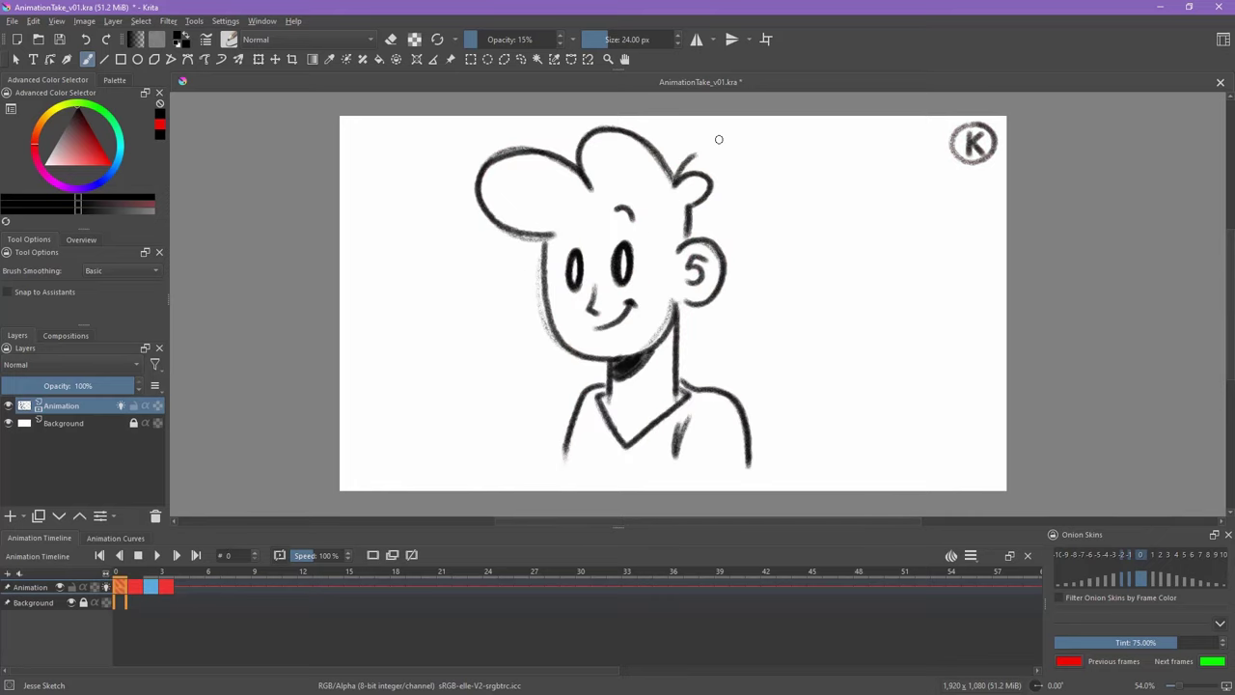
key(Right)
Redraw the jaw slightly lower on frame 1 and erase the old jawline inside it.
mouse_move(662, 303)
mouse_down()
mouse_move(652, 326)
mouse_move(579, 357)
mouse_move(537, 316)
mouse_move(546, 270)
mouse_move(545, 330)
mouse_up()
key(Left)
key(Right)
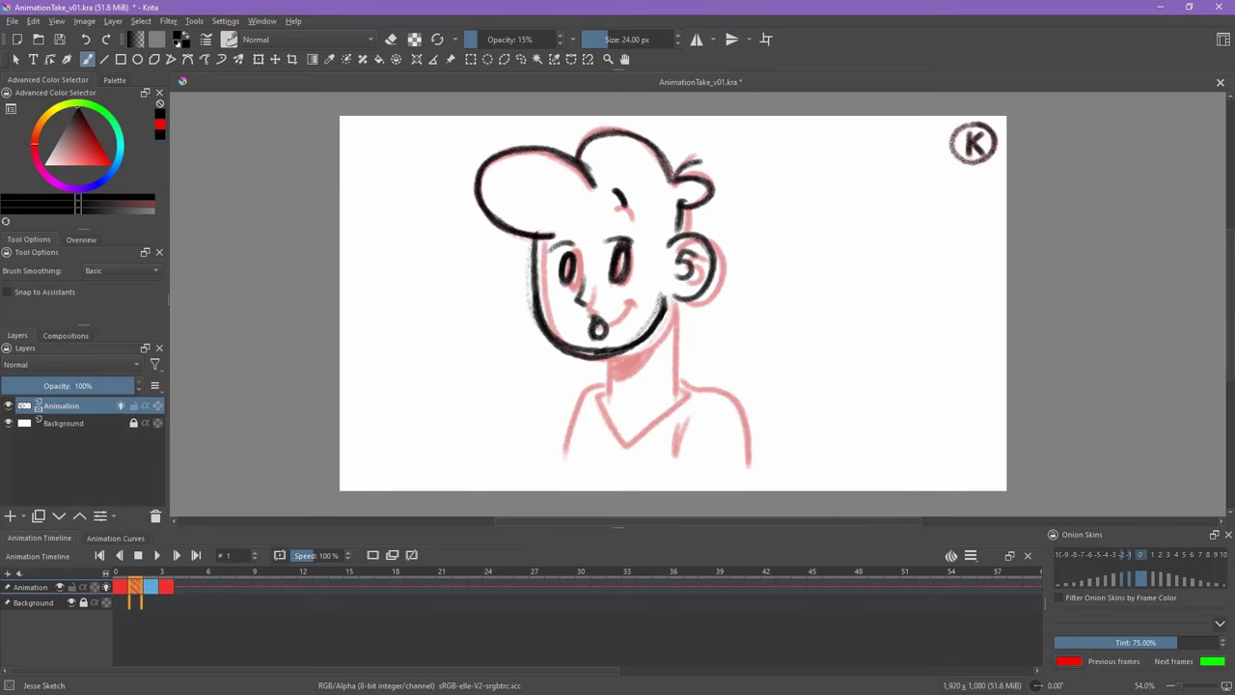
key(e)
mouse_move(666, 294)
mouse_down()
mouse_move(631, 339)
mouse_move(599, 350)
mouse_move(550, 309)
mouse_up()
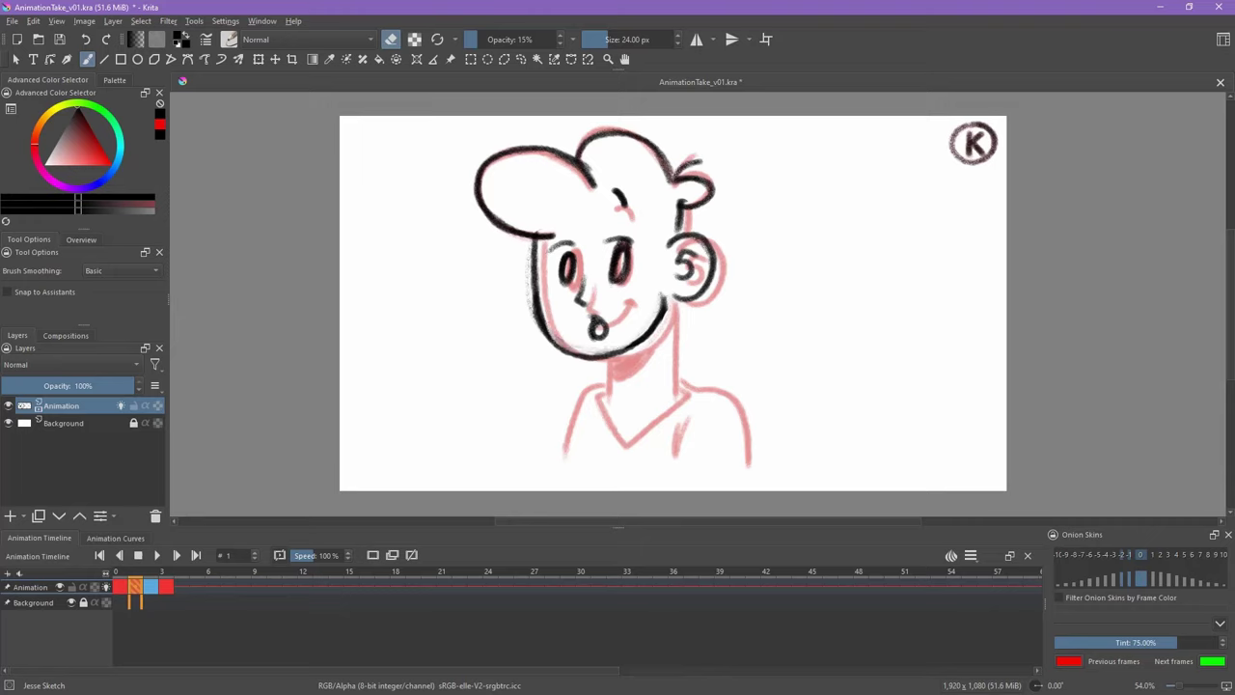
key(e)
Draw the V-neck collar, neck, under-chin shadow and shoulders on frame 1, and compare the pose with frame 0.
drag(592, 386, 623, 442)
drag(691, 384, 623, 442)
drag(601, 400, 604, 357)
mouse_move(667, 295)
mouse_down()
mouse_move(673, 391)
mouse_move(671, 377)
mouse_up()
mouse_move(605, 368)
mouse_down()
mouse_move(629, 370)
mouse_move(608, 367)
mouse_move(644, 338)
mouse_move(631, 359)
mouse_up()
drag(601, 379, 561, 448)
mouse_move(676, 376)
mouse_down()
mouse_move(703, 388)
mouse_move(741, 458)
mouse_up()
drag(673, 427, 673, 454)
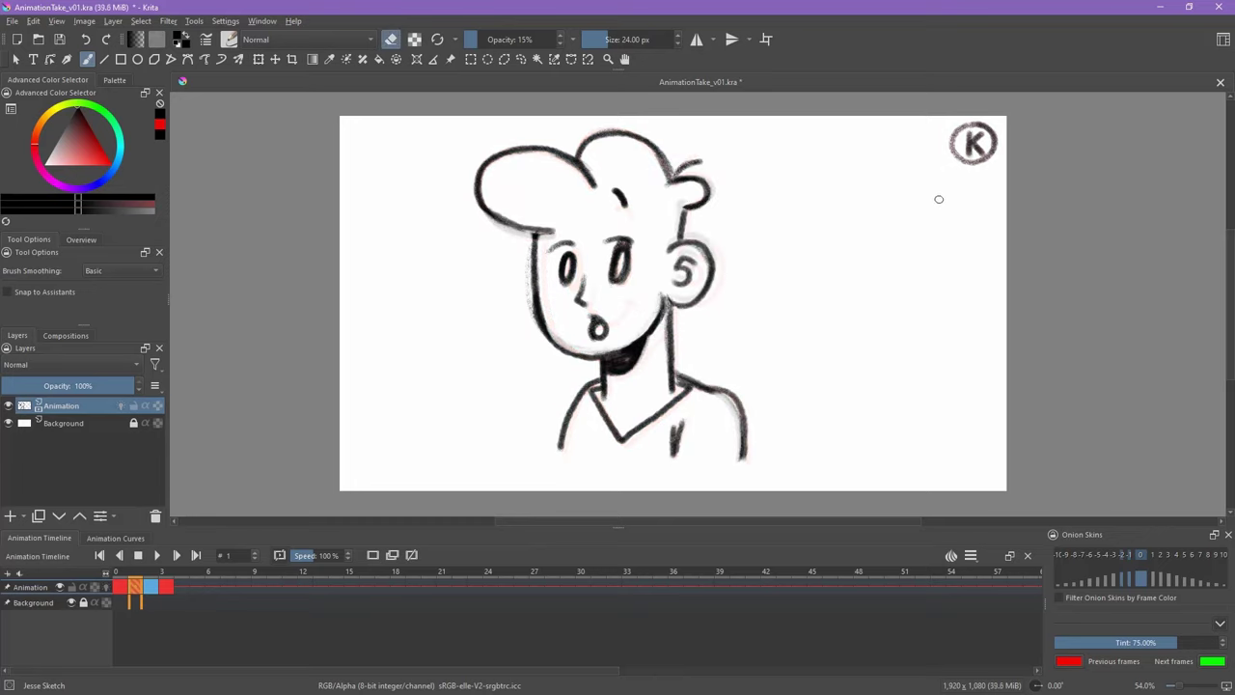
key(Left)
key(Right)
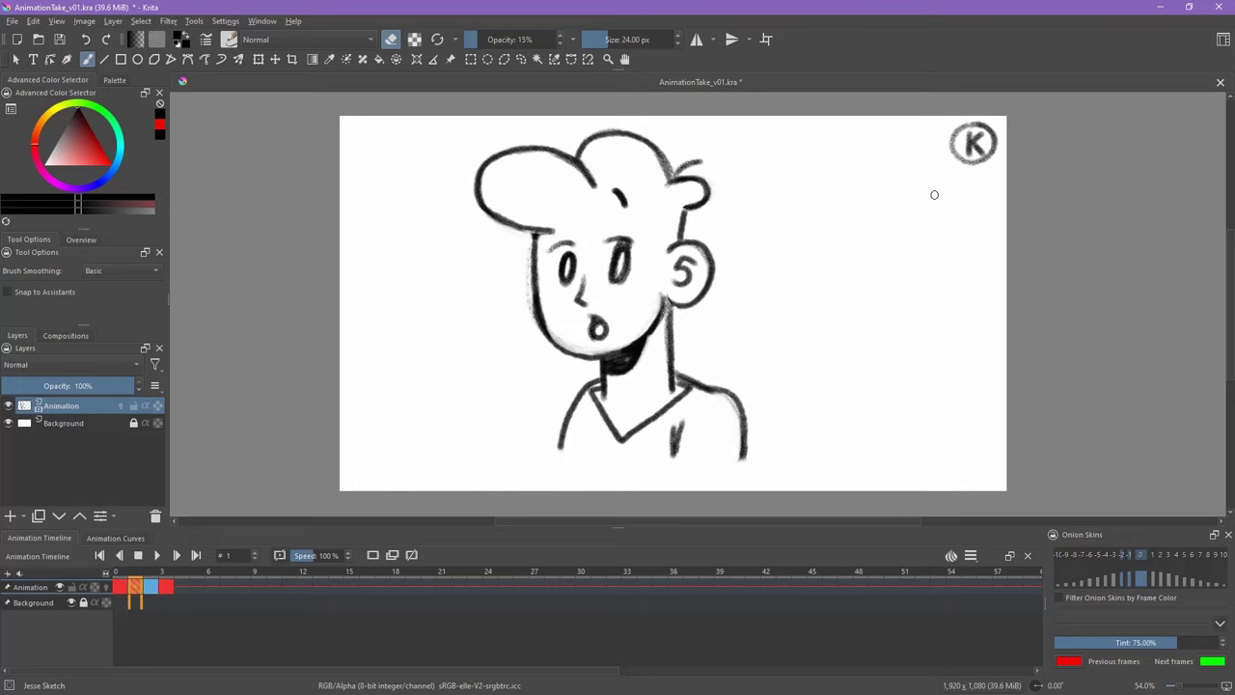
Sketch a red direction arrow beside the jaw on frame 1, undo it and return to black.
key(e)
key(x)
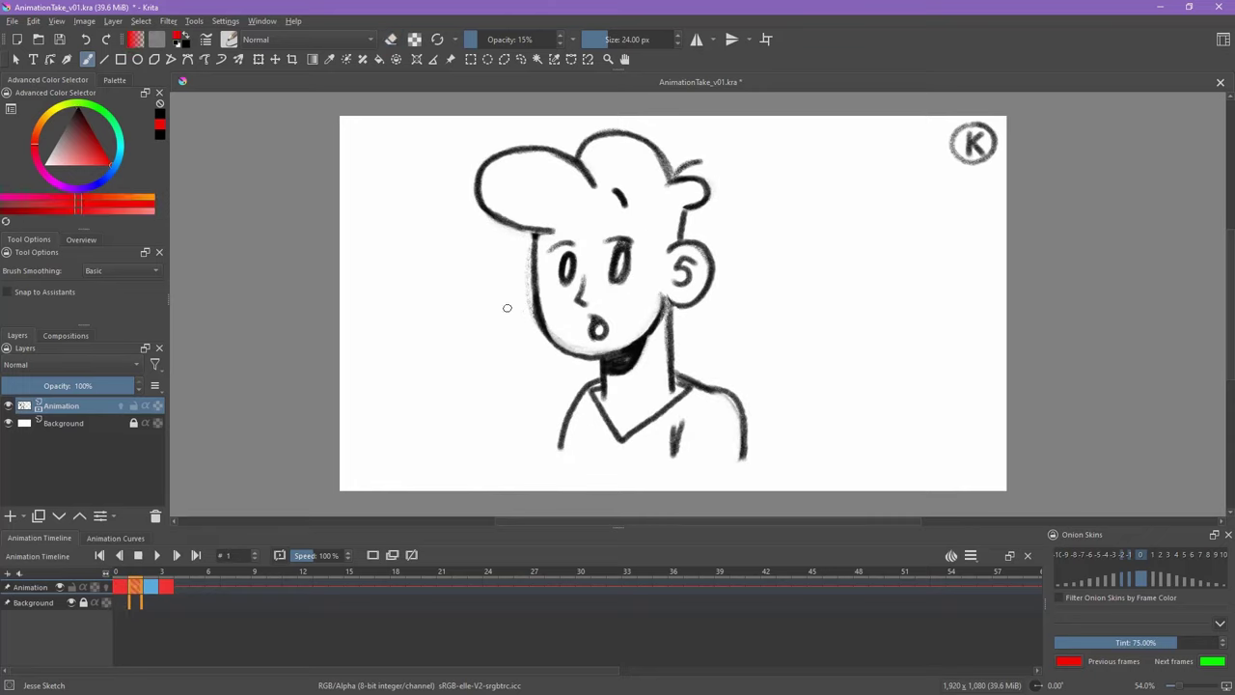
drag(512, 323, 497, 290)
drag(497, 291, 513, 301)
key(ctrl+z)
key(ctrl+z)
key(x)
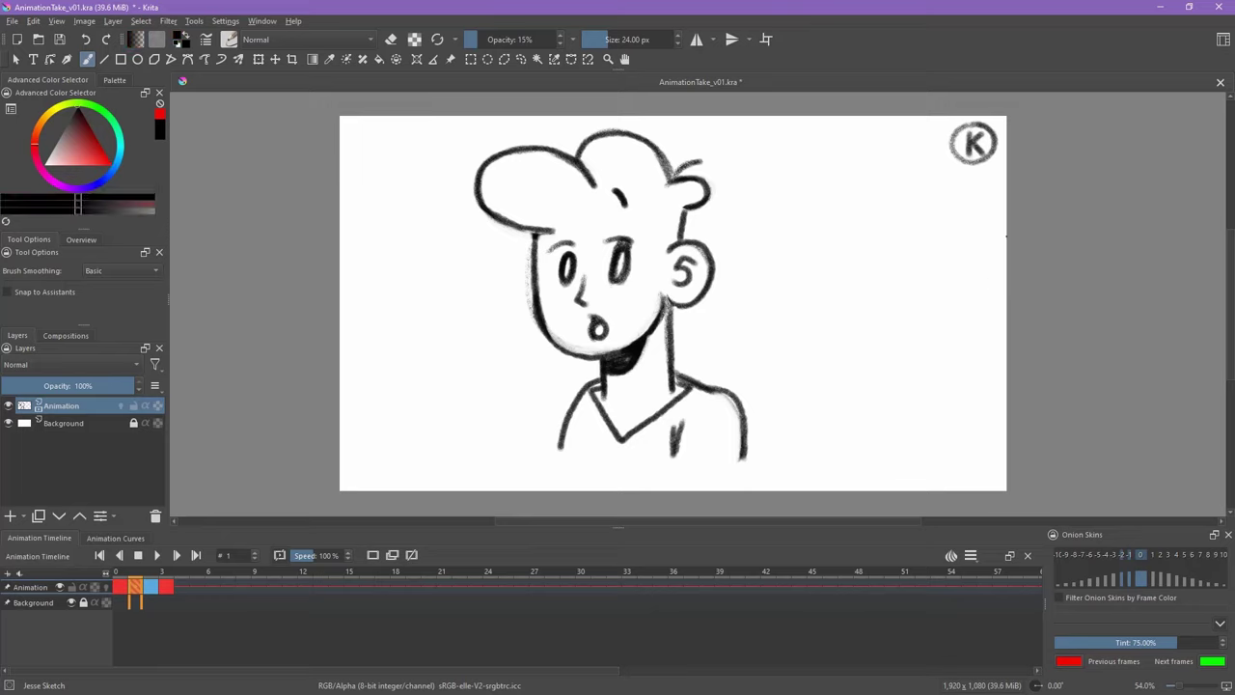
Write "Antic" under the circled K on frame 1 and go to frame 3.
mouse_move(938, 190)
mouse_down()
mouse_move(947, 164)
mouse_move(955, 191)
mouse_move(957, 177)
mouse_move(969, 191)
mouse_move(986, 180)
mouse_move(1005, 190)
mouse_up()
key(Right)
key(Right)
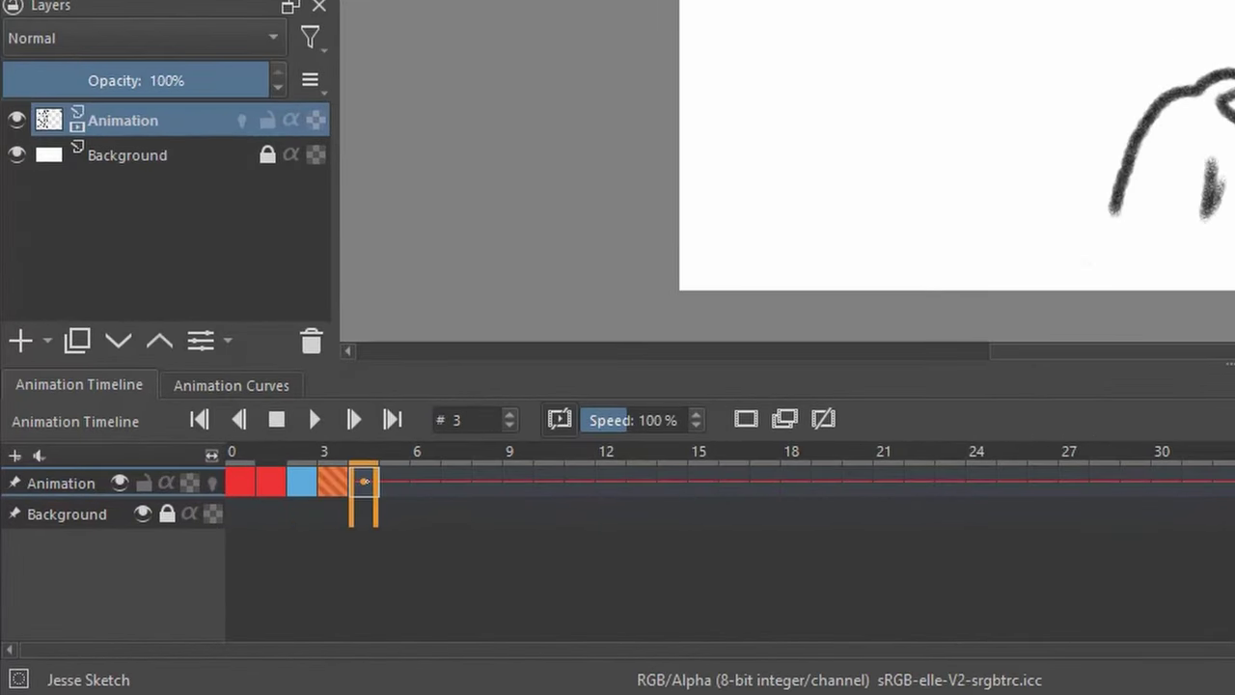
Move the final key pose from frame 3 to frame 4 and insert a blank keyframe at frame 3.
drag(333, 480, 364, 481)
click(331, 481)
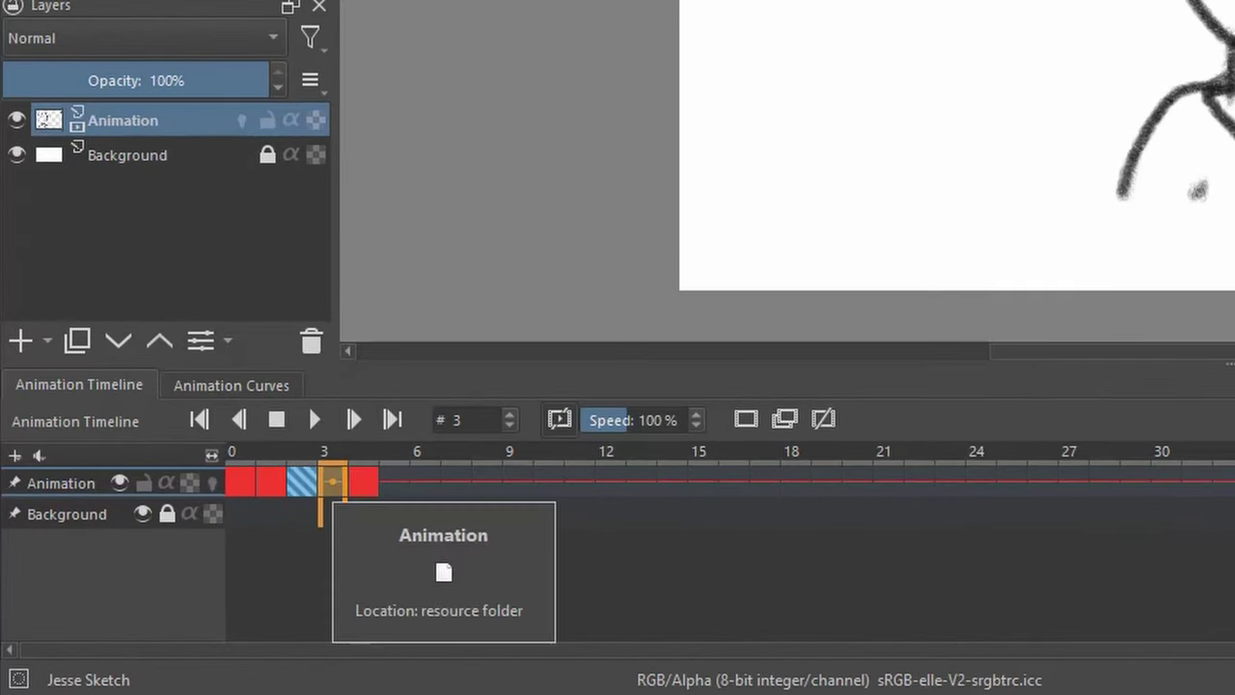
click(746, 419)
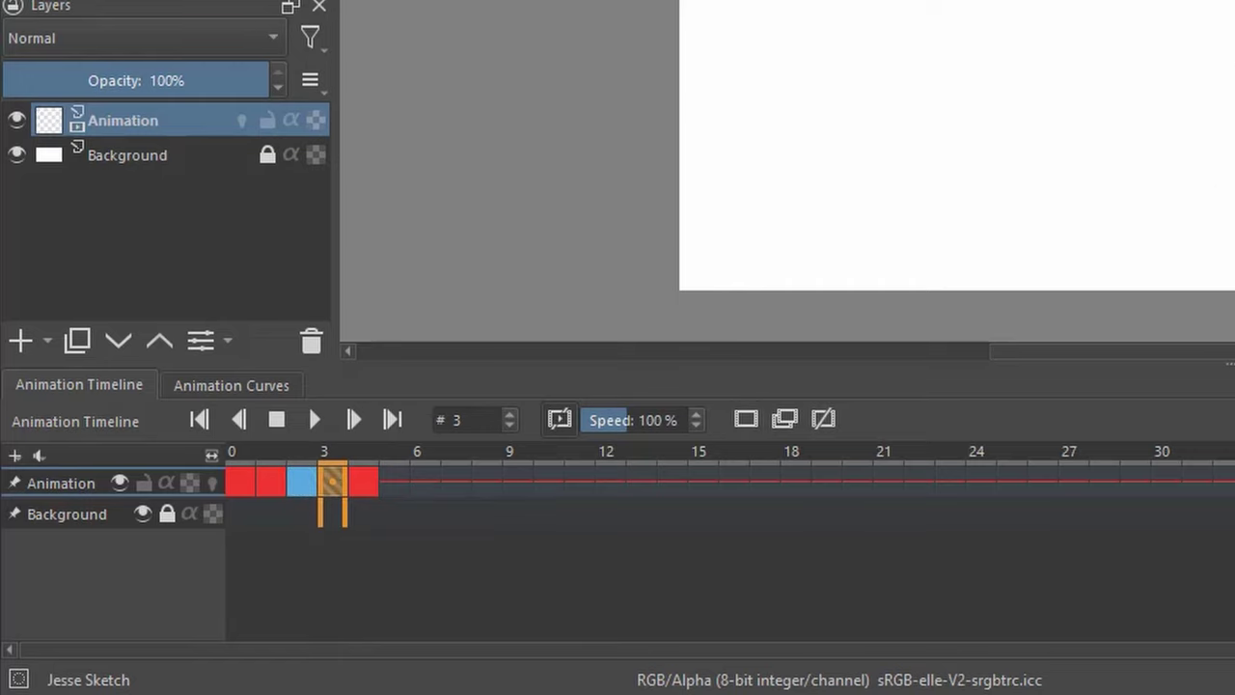
Turn on onion skins for the Animation layer so that only the next frame is shown.
click(212, 483)
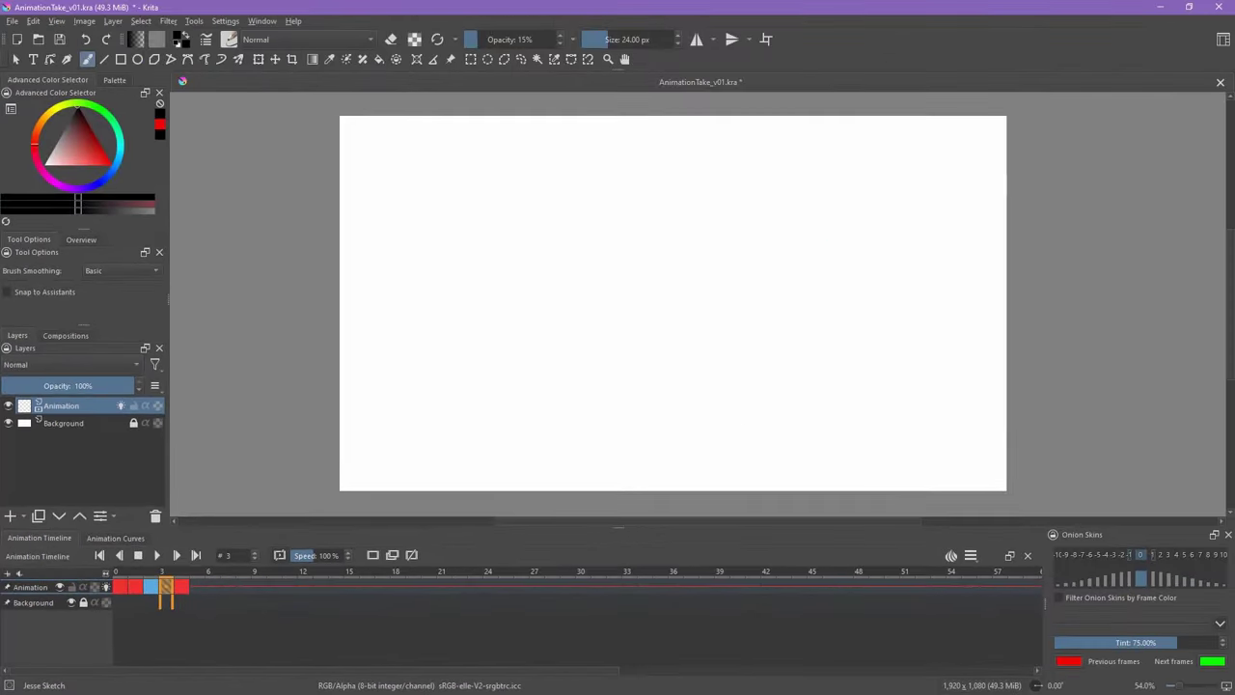
click(1153, 555)
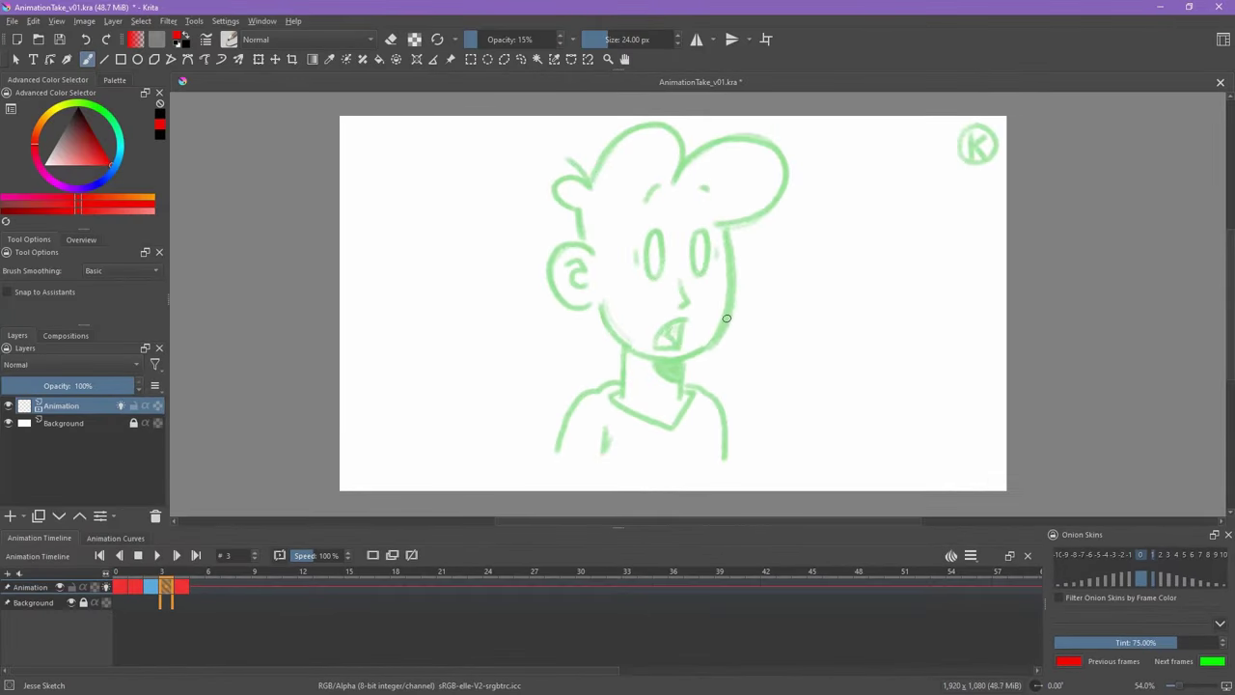
Sketch a red arrow pointing up beside the face on frame 3, clear it and return to black.
mouse_move(751, 275)
mouse_down()
mouse_move(779, 249)
mouse_move(782, 274)
mouse_up()
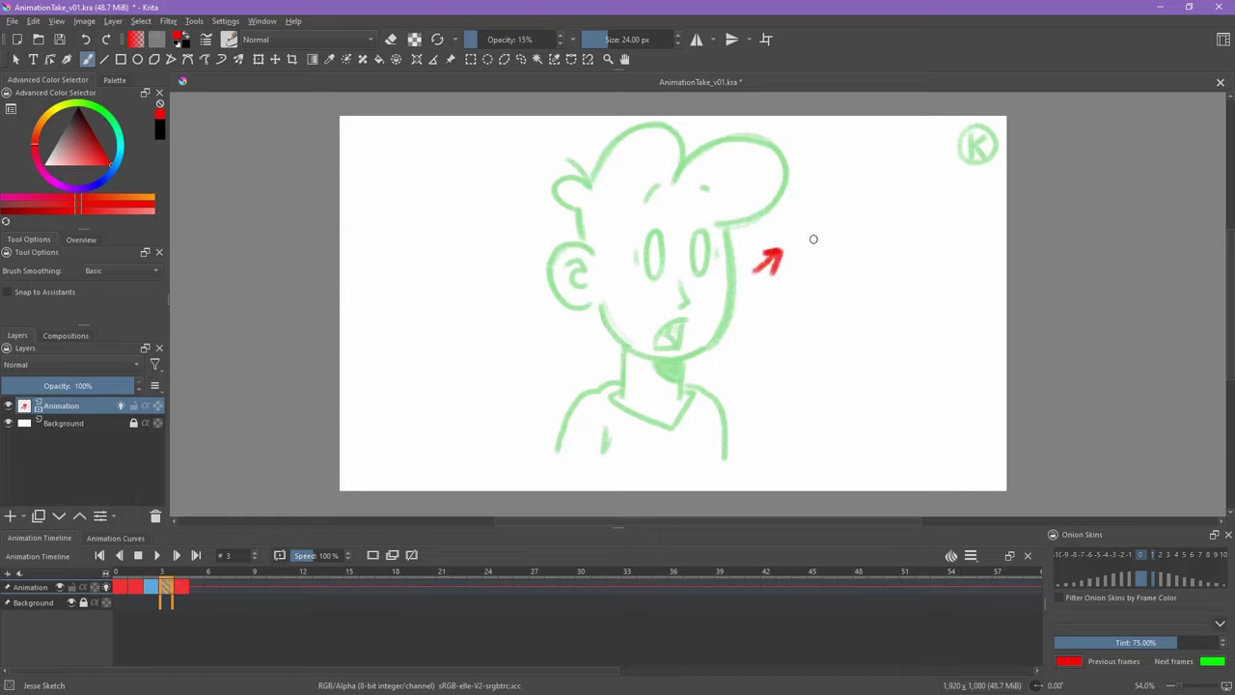
key(Delete)
key(x)
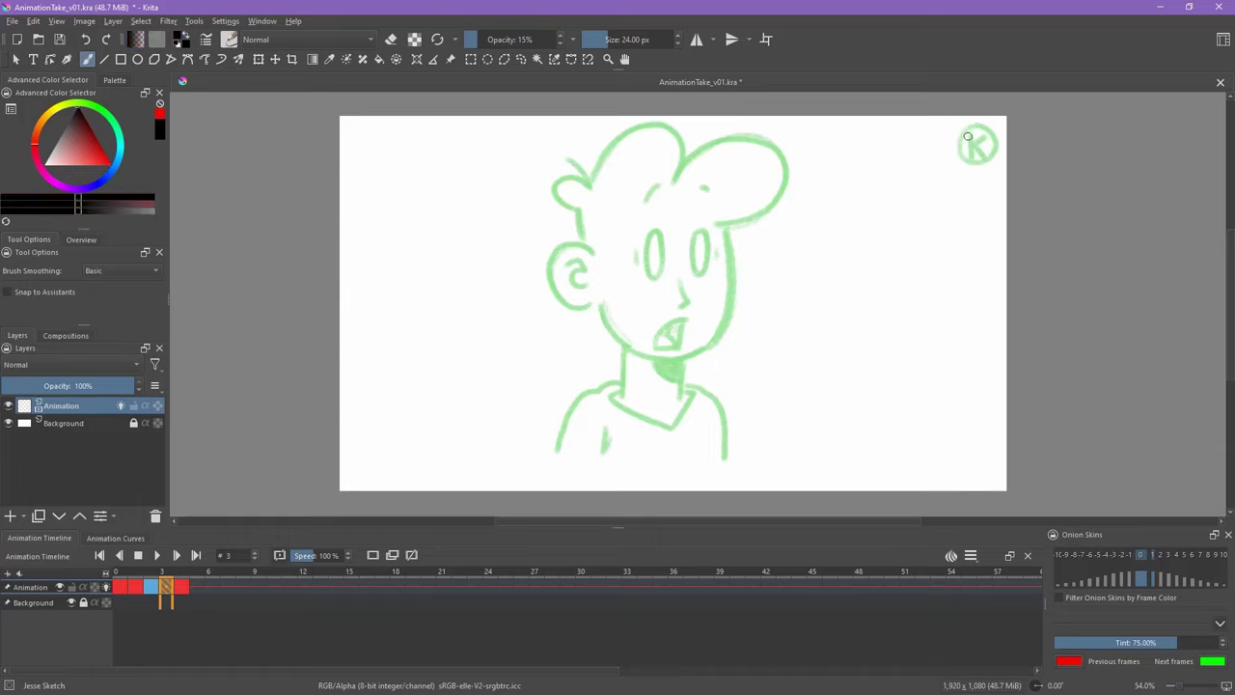
Write a circled K with "O.S." beneath it in the canvas corner of frame 3.
mouse_move(970, 133)
mouse_down()
mouse_move(971, 156)
mouse_move(988, 159)
mouse_move(954, 145)
mouse_move(961, 131)
mouse_up()
mouse_move(957, 182)
mouse_down()
mouse_move(955, 198)
mouse_move(962, 174)
mouse_move(981, 183)
mouse_move(977, 200)
mouse_up()
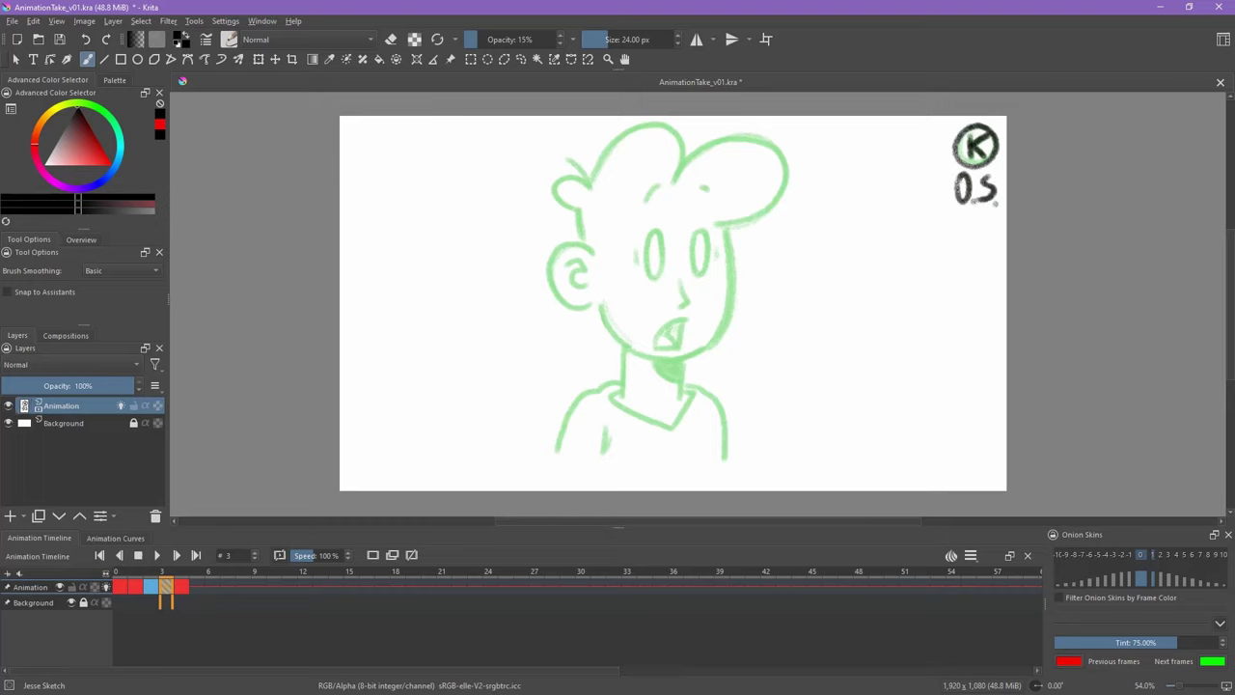
Sketch the overshoot head outline, drooping front hair tuft and top hair curve on frame 3 over the onion skin.
mouse_move(585, 210)
mouse_down()
mouse_move(618, 309)
mouse_move(666, 349)
mouse_move(745, 299)
mouse_move(746, 243)
mouse_up()
mouse_move(728, 198)
mouse_down()
mouse_move(743, 268)
mouse_move(731, 316)
mouse_move(682, 348)
mouse_up()
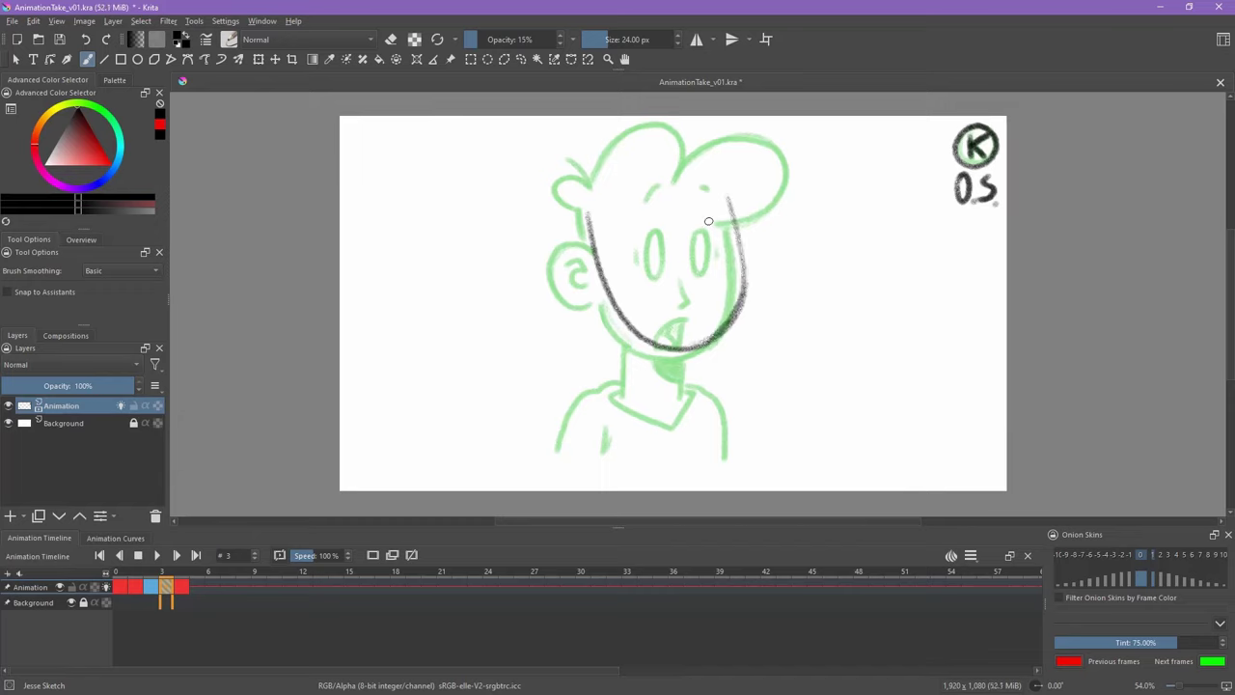
mouse_move(699, 223)
mouse_down()
mouse_move(754, 242)
mouse_move(771, 164)
mouse_up()
mouse_move(680, 173)
mouse_down()
mouse_move(787, 183)
mouse_move(712, 228)
mouse_up()
mouse_move(597, 163)
mouse_down()
mouse_move(685, 126)
mouse_move(719, 154)
mouse_up()
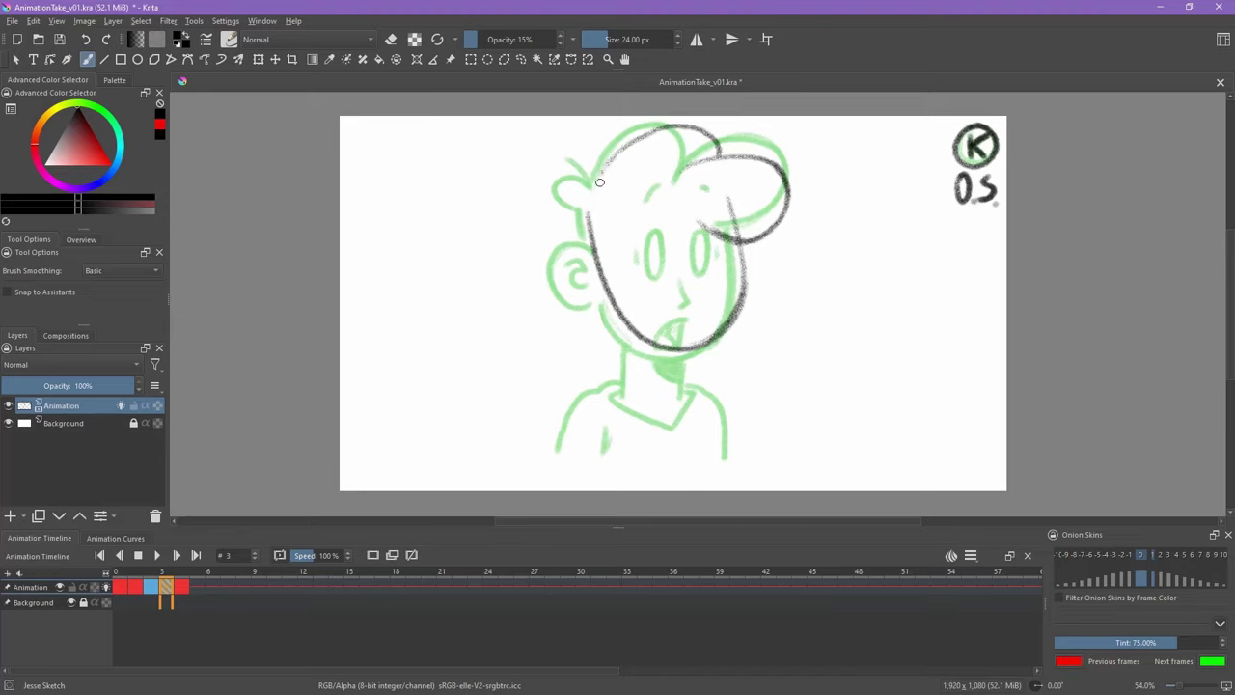
mouse_move(600, 182)
mouse_down()
mouse_move(565, 188)
mouse_move(594, 211)
mouse_up()
Draw the nose, wide eyes and eyebrows on frame 3, flipping to frames 2 and 4 to compare.
key(Right)
key(Left)
key(Left)
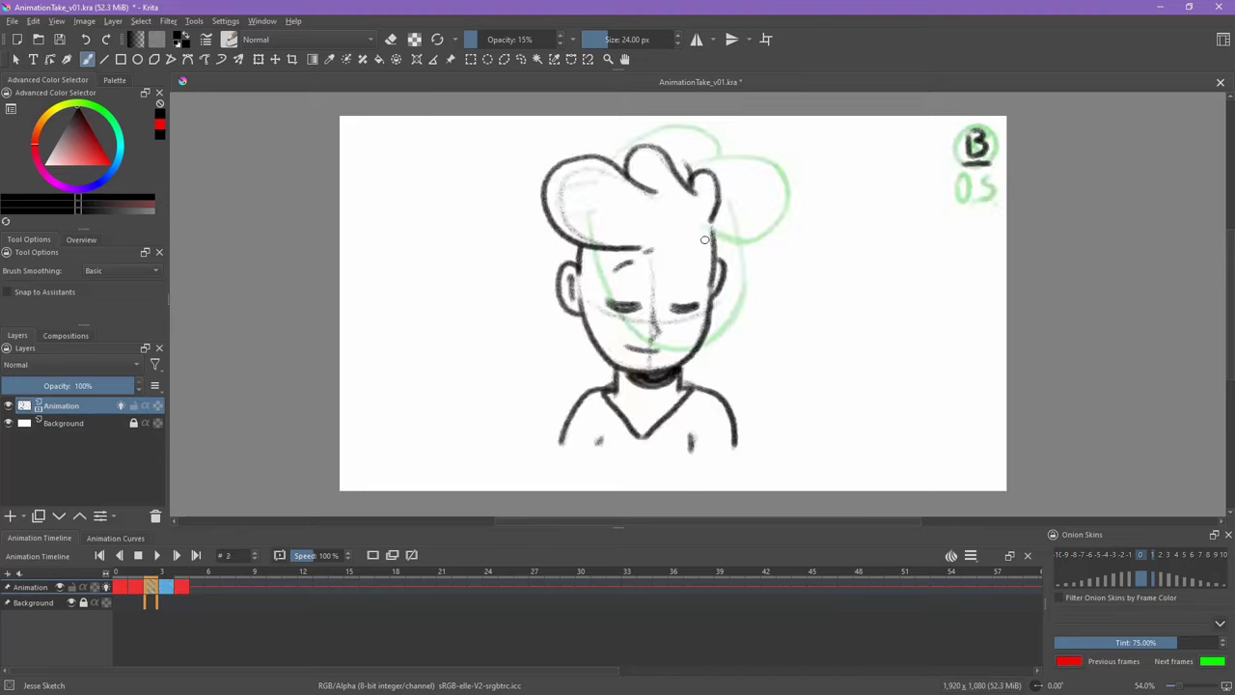
key(Right)
key(Right)
key(Left)
drag(690, 271, 692, 301)
key(Left)
key(Right)
key(Right)
key(Left)
mouse_move(659, 222)
mouse_down()
mouse_move(668, 276)
mouse_move(662, 223)
mouse_move(705, 221)
mouse_move(712, 263)
mouse_up()
drag(644, 244, 646, 262)
drag(723, 238, 724, 256)
Draw the open mouth, ear and side hair tufts on frame 3, erasing overlapping construction lines.
key(Right)
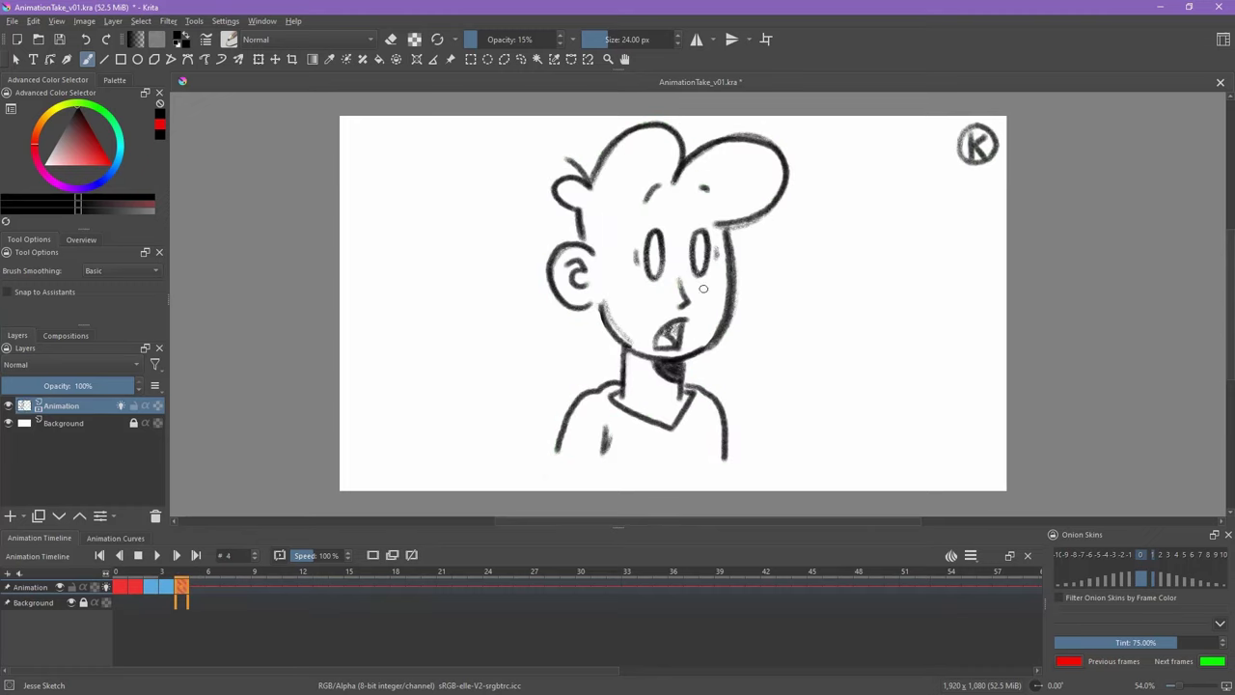
key(Left)
drag(689, 311, 684, 346)
mouse_move(742, 253)
mouse_down()
mouse_move(695, 353)
mouse_move(598, 256)
mouse_up()
key(e)
key(e)
drag(563, 170, 592, 182)
key(e)
mouse_move(600, 256)
mouse_down()
mouse_move(612, 303)
mouse_move(591, 295)
mouse_up()
key(e)
key(Right)
key(Left)
Draw the neck, under-chin shadow, V-neck collar and shoulders on frame 3.
drag(631, 347, 627, 388)
mouse_move(689, 358)
mouse_down()
mouse_move(684, 389)
mouse_move(686, 373)
mouse_up()
key(e)
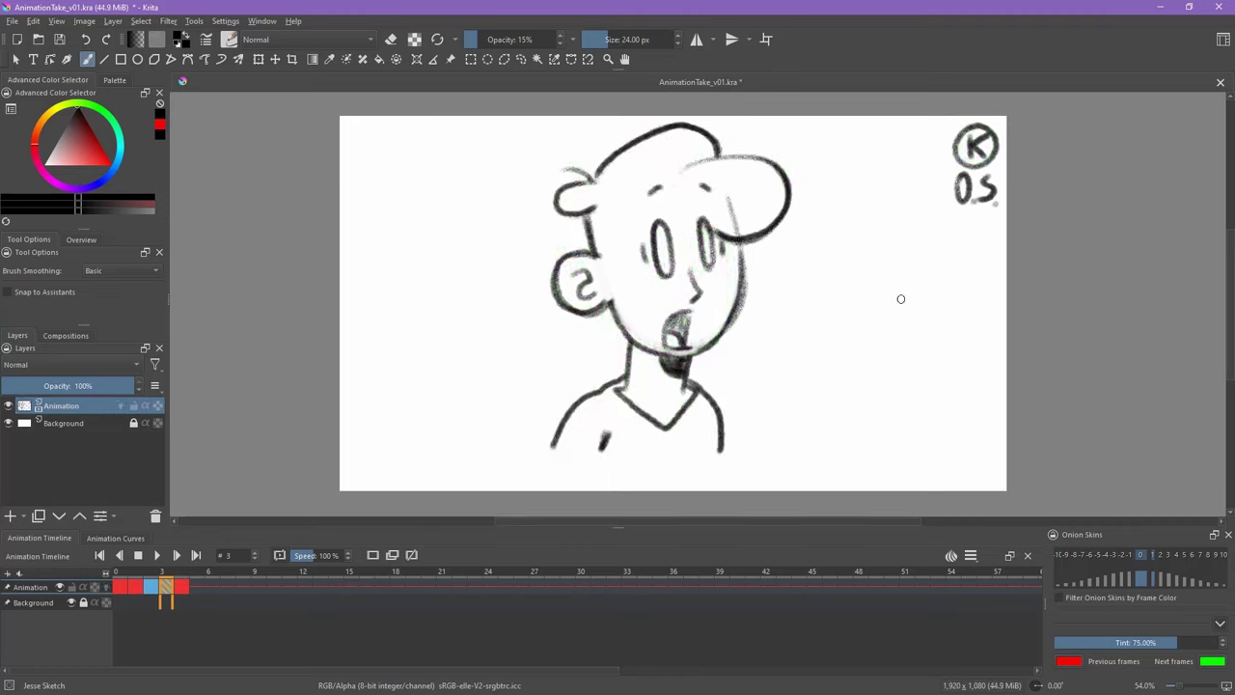
Step through the poses on frames 0 to 4 and mark the overshoot key at frame 3 with the red colour label.
key(Left)
key(Right)
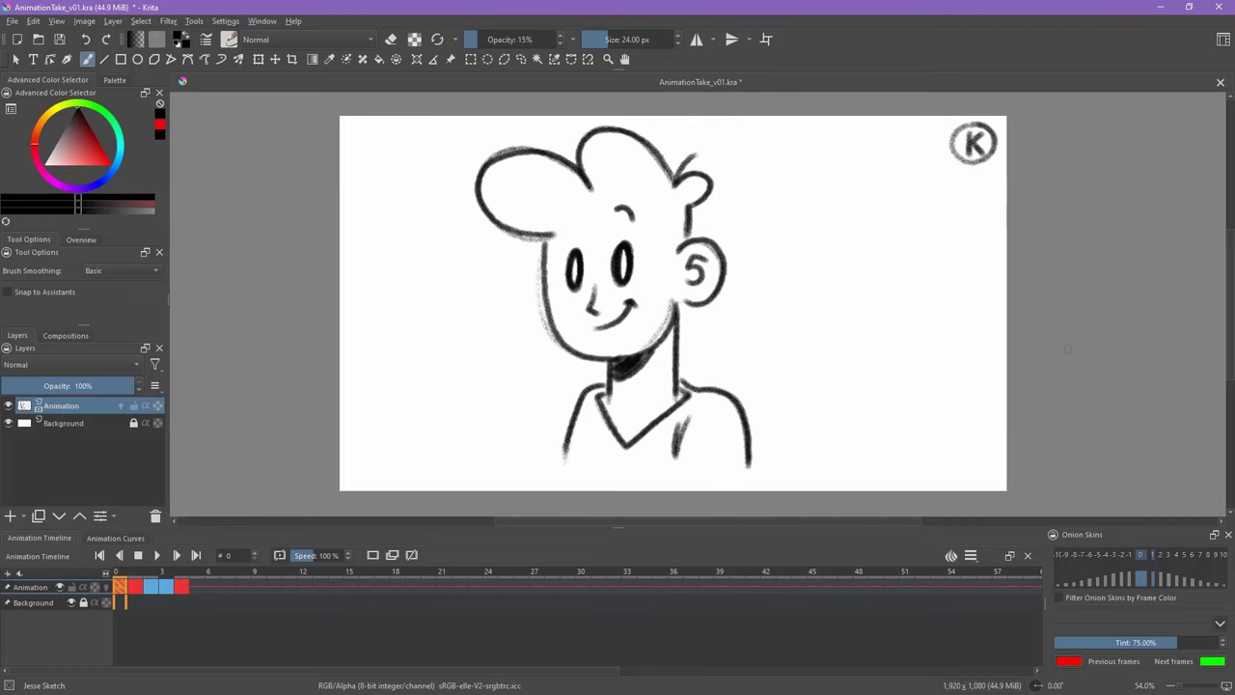
key(Right)
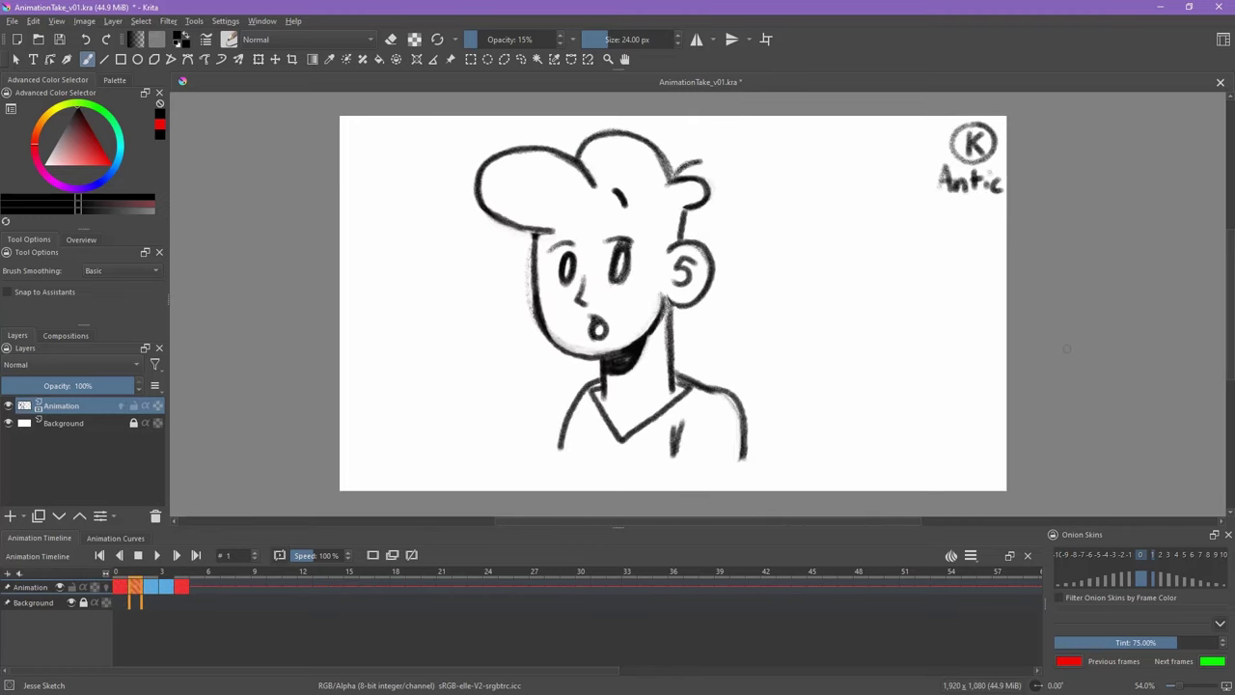
key(Right)
key(Right)
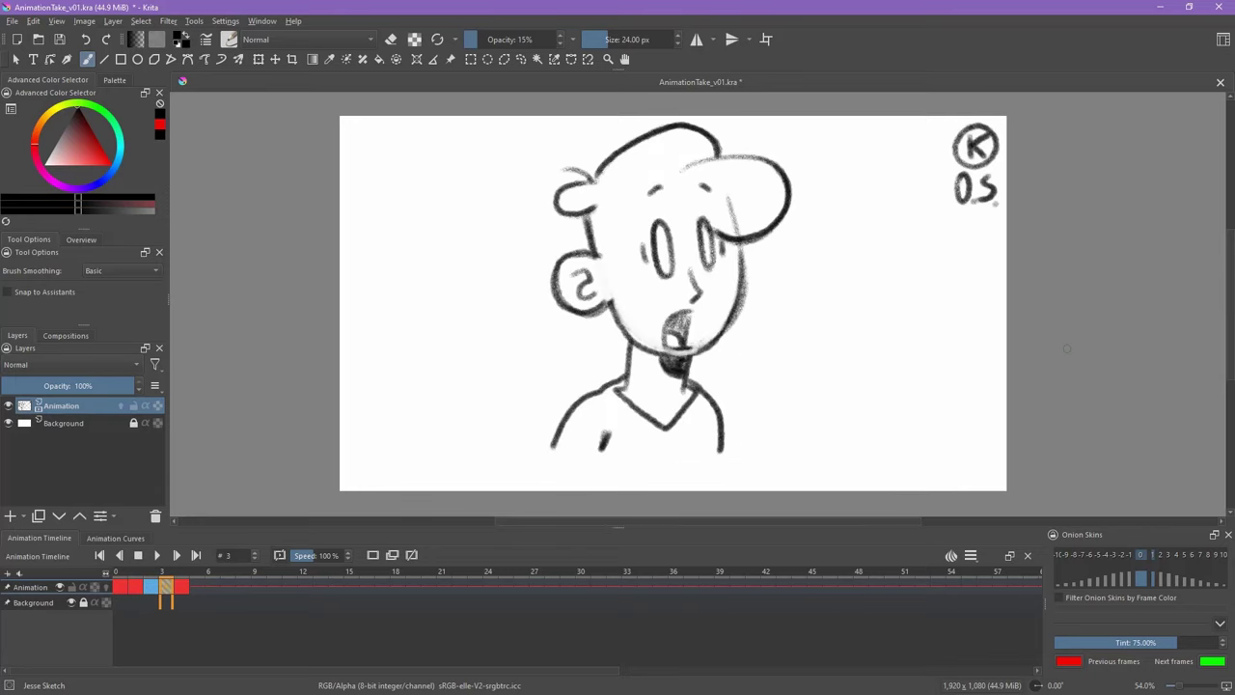
key(Right)
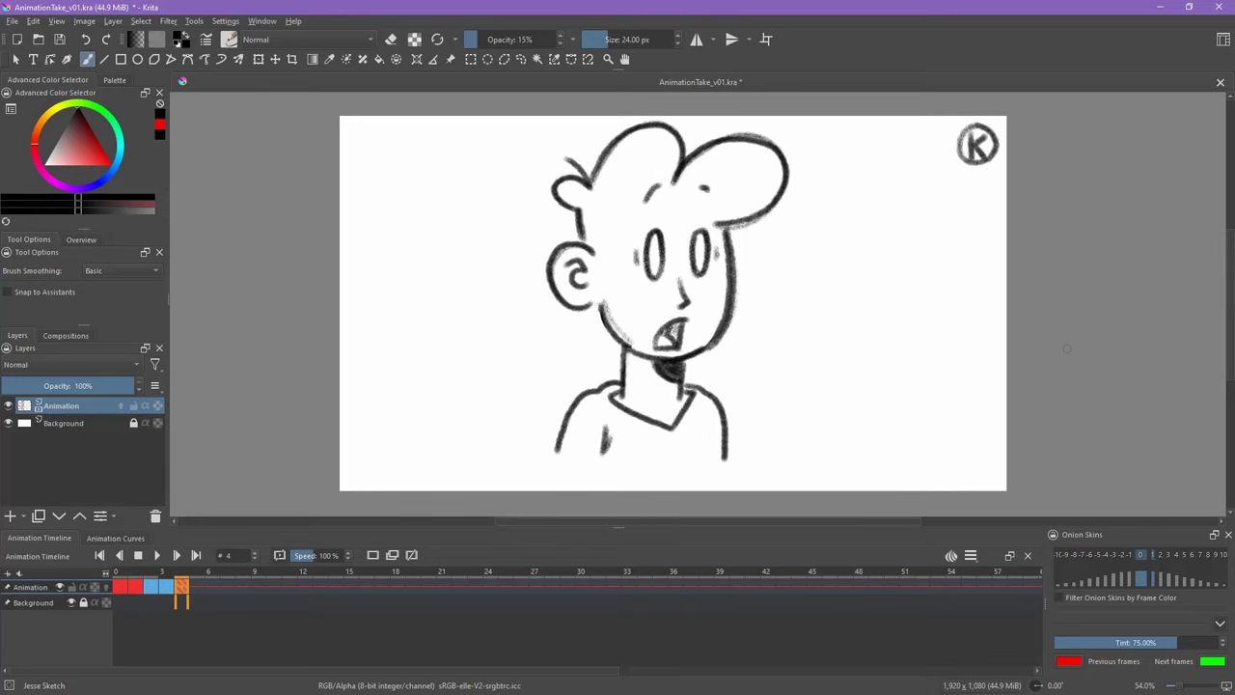
right_click(166, 589)
click(280, 580)
key(Escape)
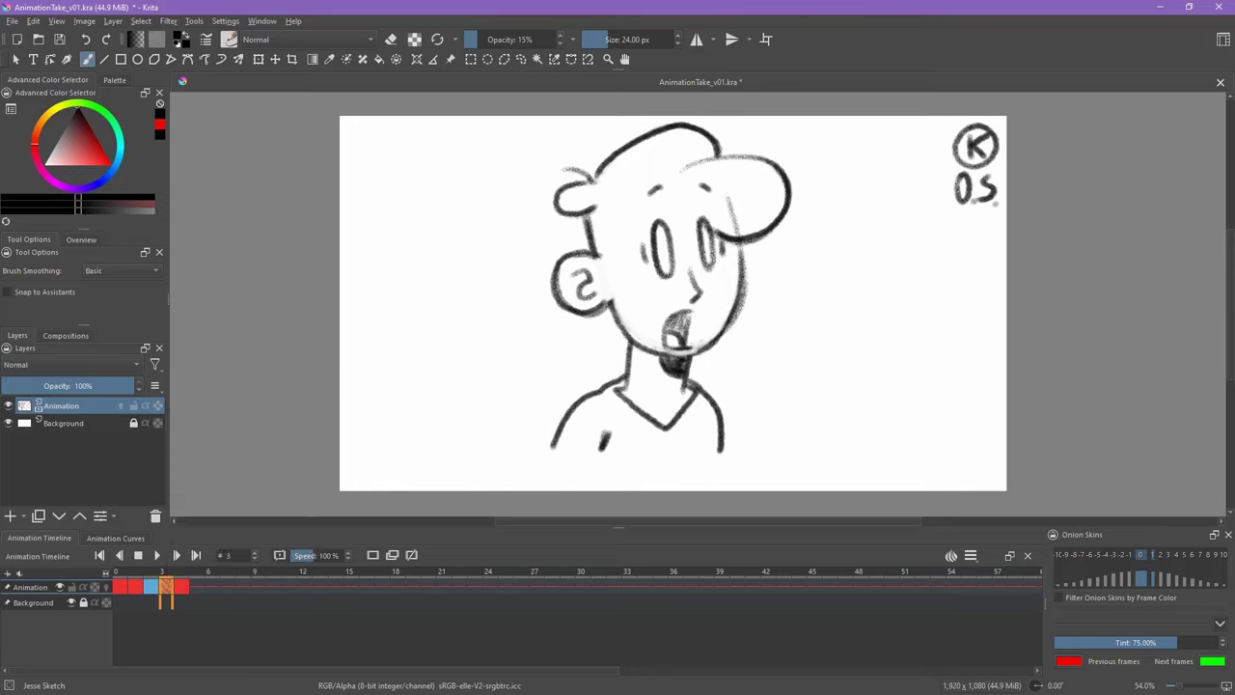
Play back and step through the overshoot and final key poses on frames 3 and 4.
key(space)
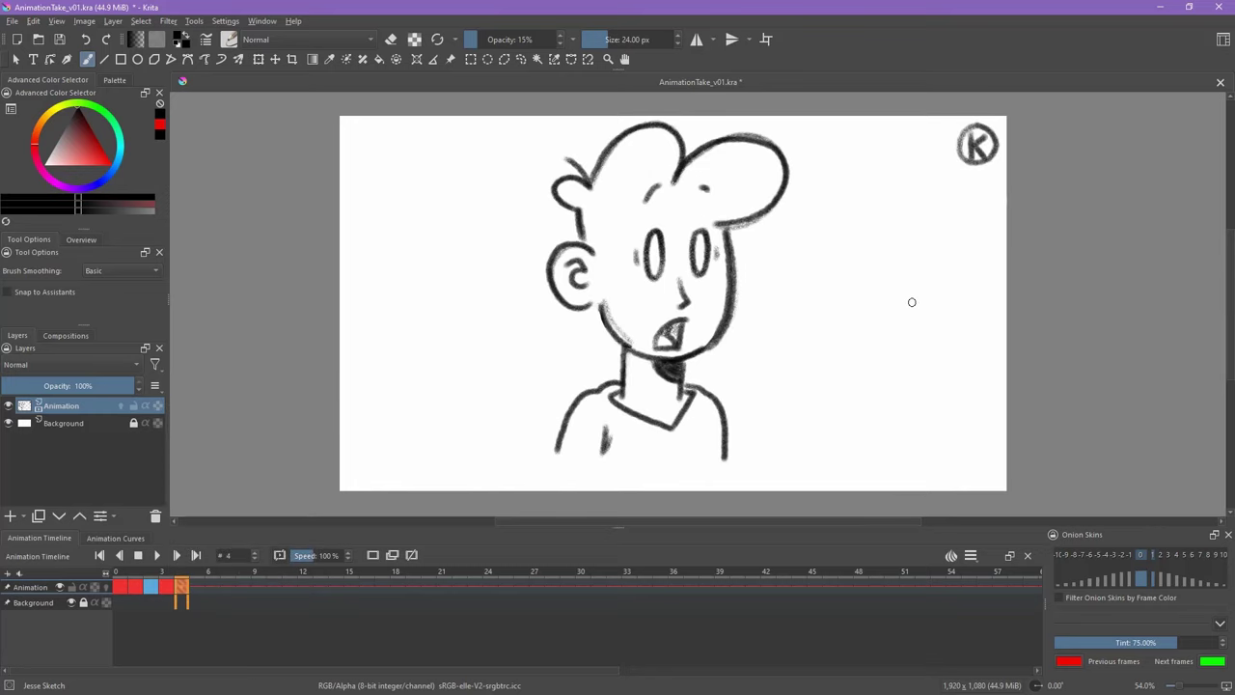
key(space)
key(Right)
key(space)
key(x)
drag(810, 252, 786, 214)
drag(784, 232, 817, 217)
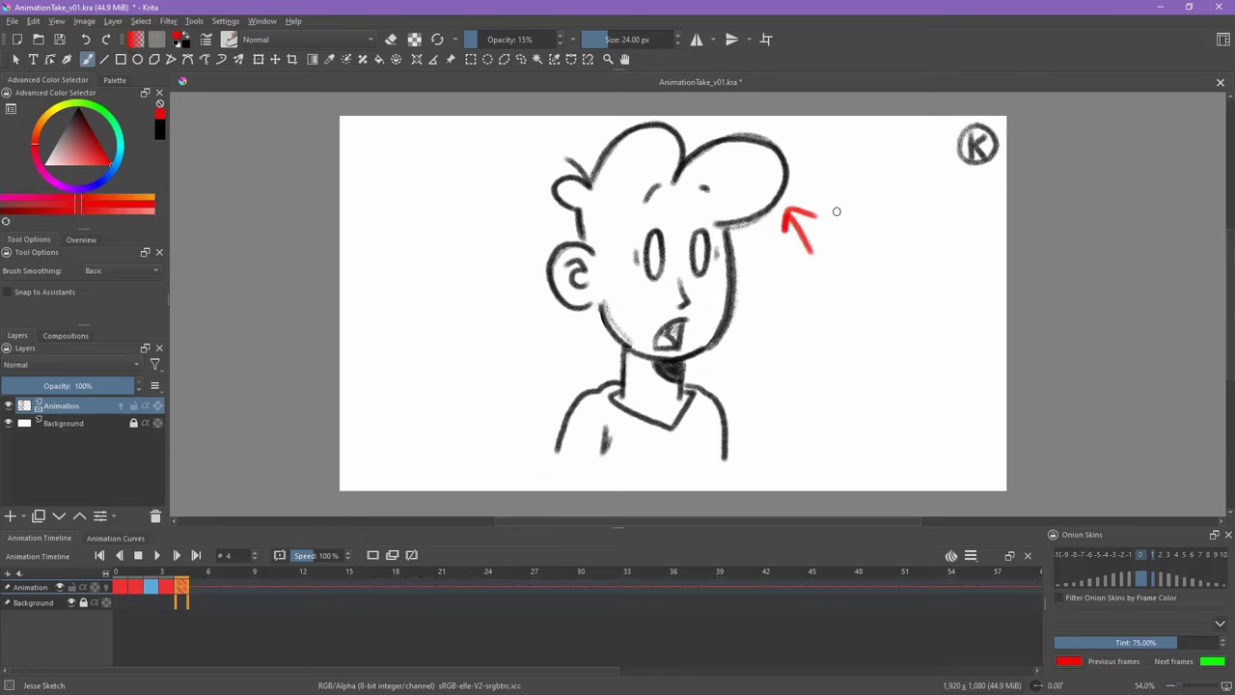
key(ctrl+z)
key(ctrl+z)
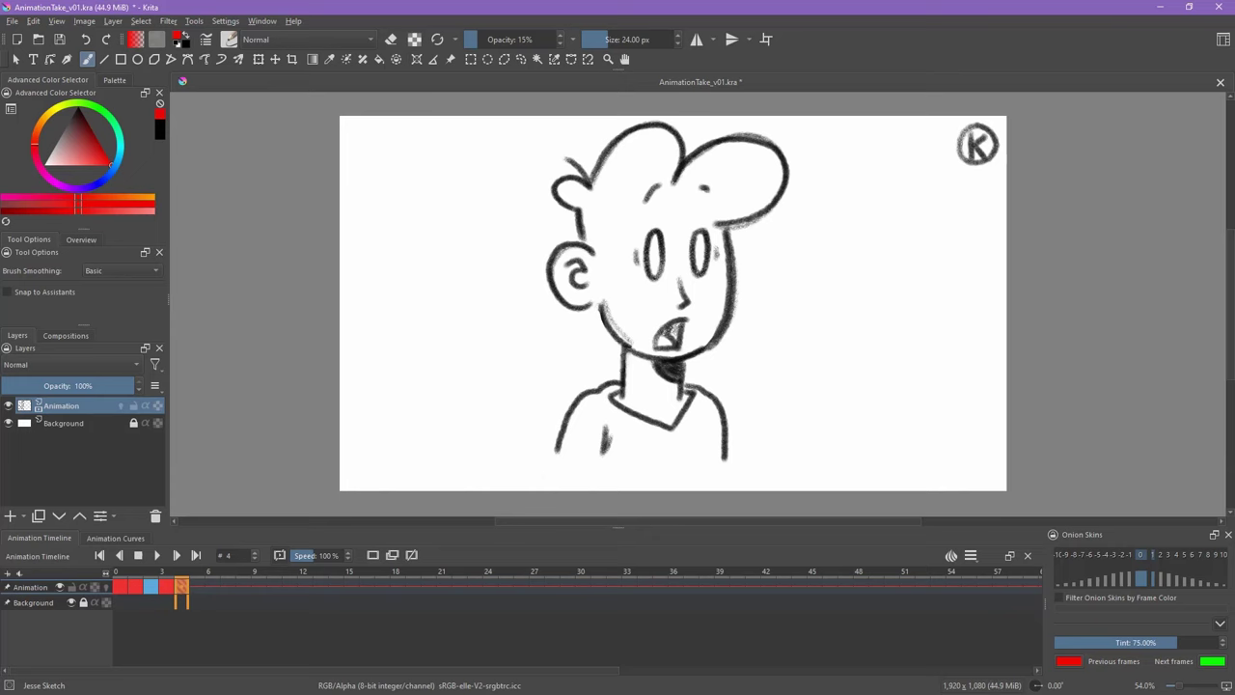
Duplicate the final key pose onto frame 5 and erase the hair from the drawing on frame 4.
key(Right)
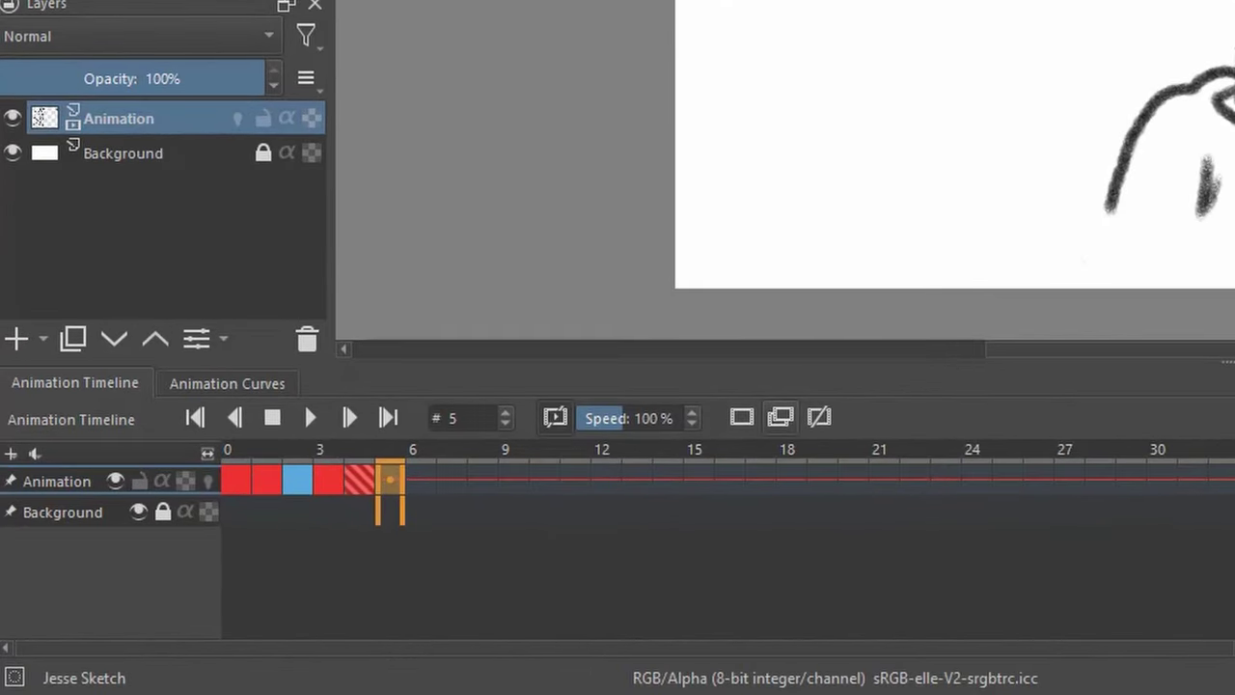
click(780, 417)
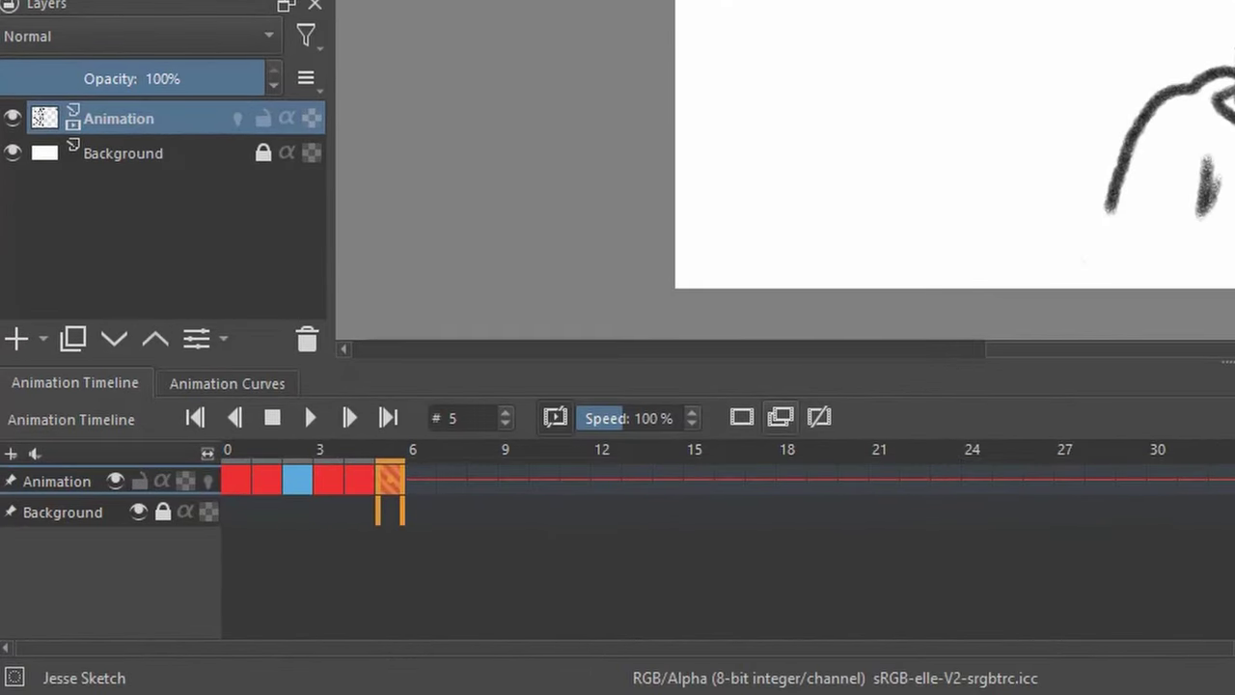
click(355, 480)
key(slash)
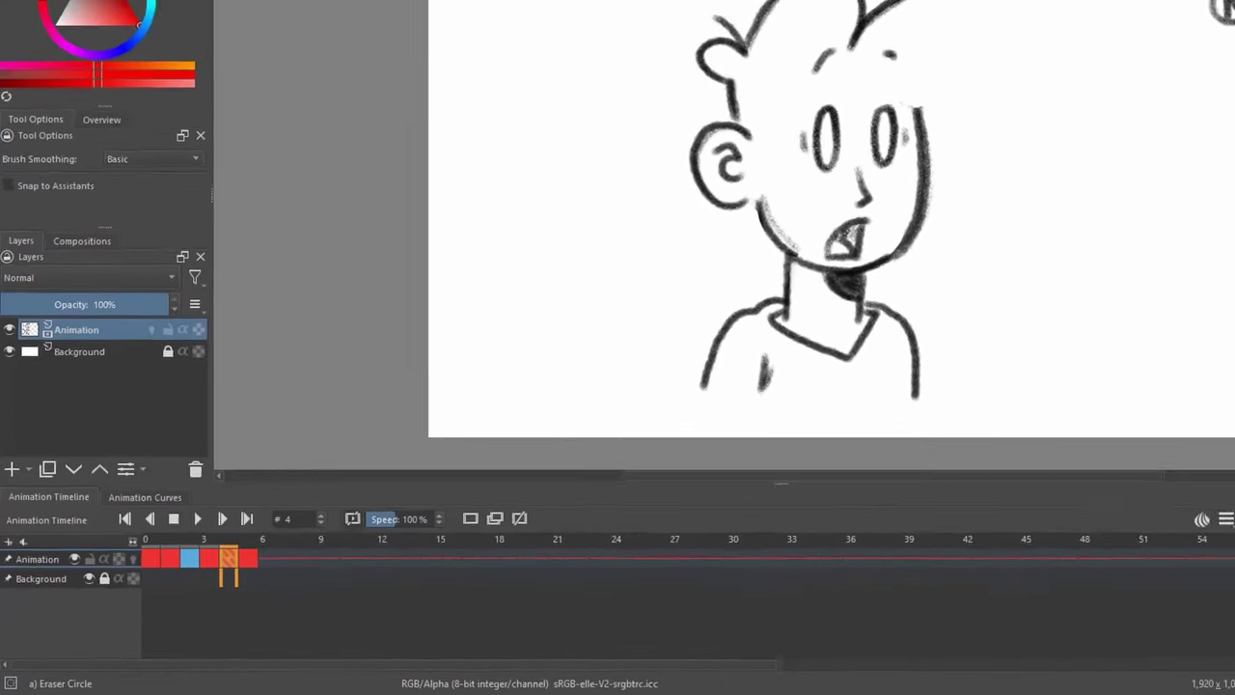
drag(709, 154, 661, 127)
drag(661, 128, 579, 185)
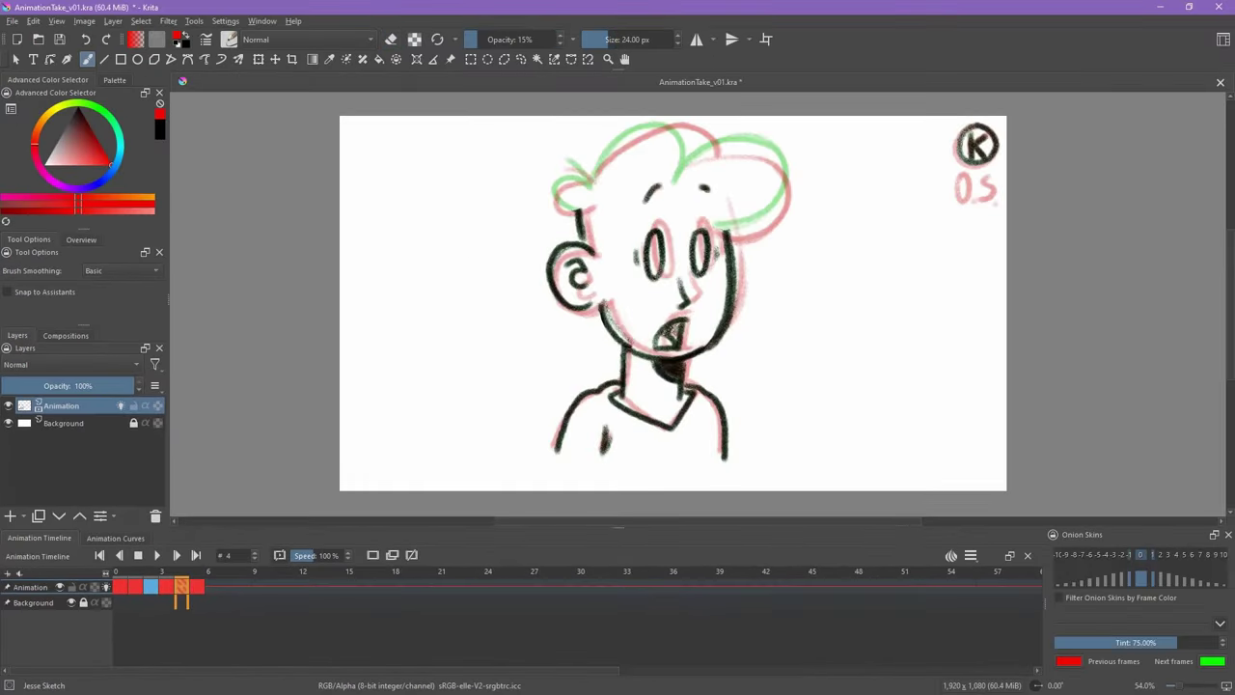
Redraw the front, top and side hair on frame 4 in black, in between the onion-skinned neighbouring hair shapes.
click(160, 129)
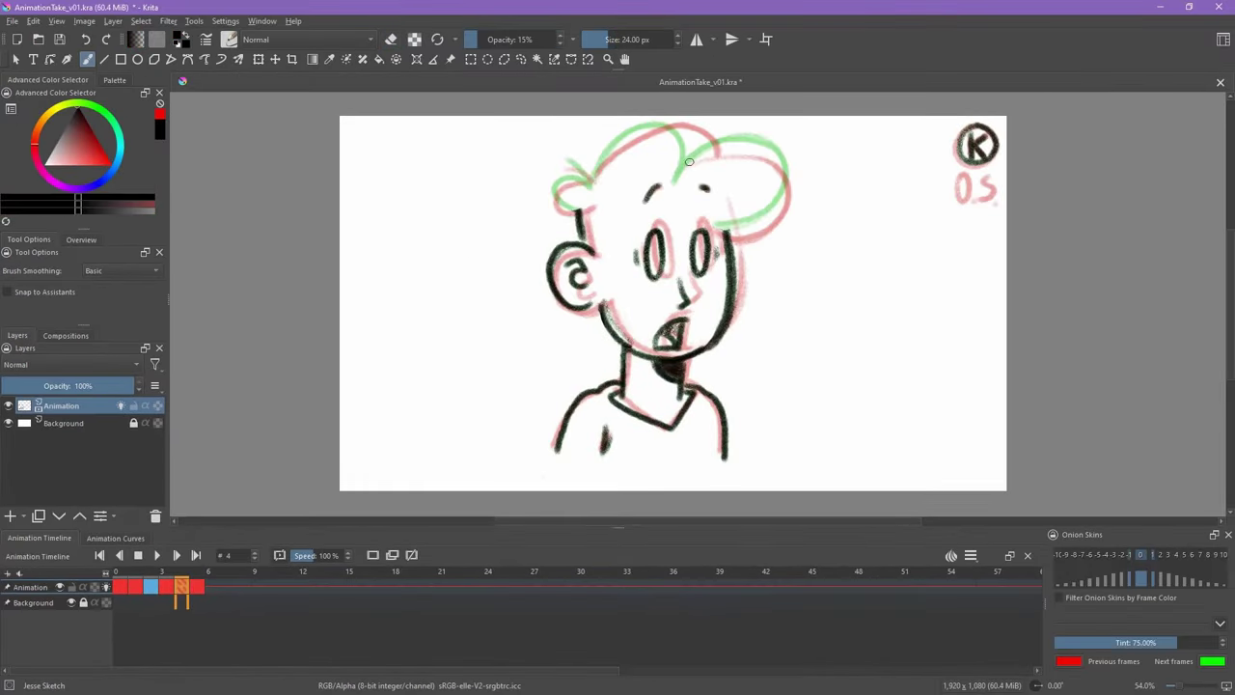
mouse_move(678, 179)
mouse_down()
mouse_move(732, 144)
mouse_move(718, 150)
mouse_move(784, 164)
mouse_move(779, 214)
mouse_move(714, 228)
mouse_up()
key(ctrl+z)
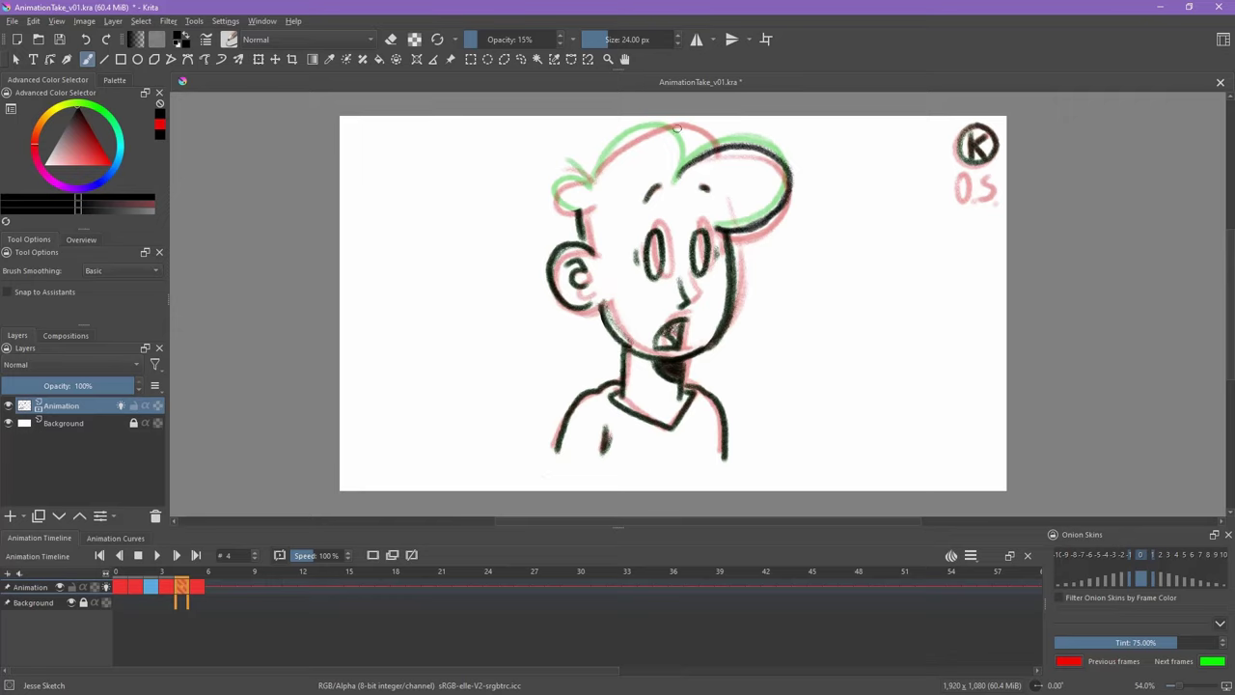
mouse_move(695, 153)
mouse_down()
mouse_move(645, 120)
mouse_move(595, 180)
mouse_up()
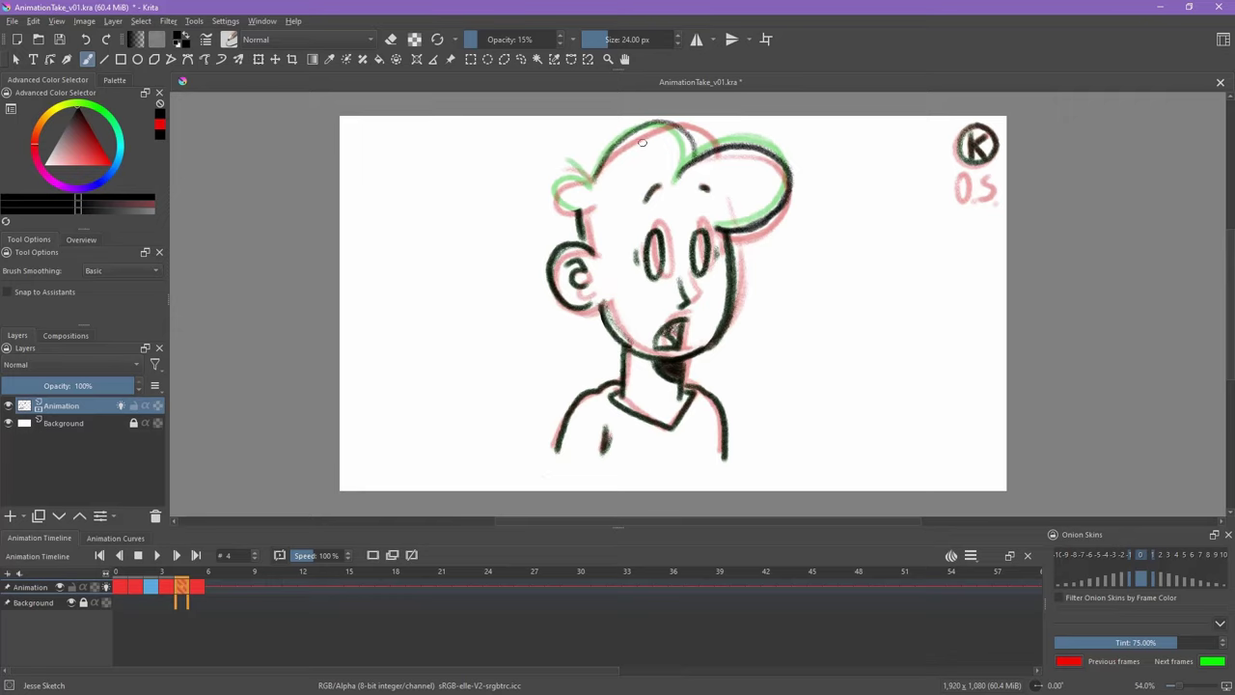
mouse_move(692, 152)
mouse_down()
mouse_move(612, 147)
mouse_move(598, 172)
mouse_move(680, 162)
mouse_up()
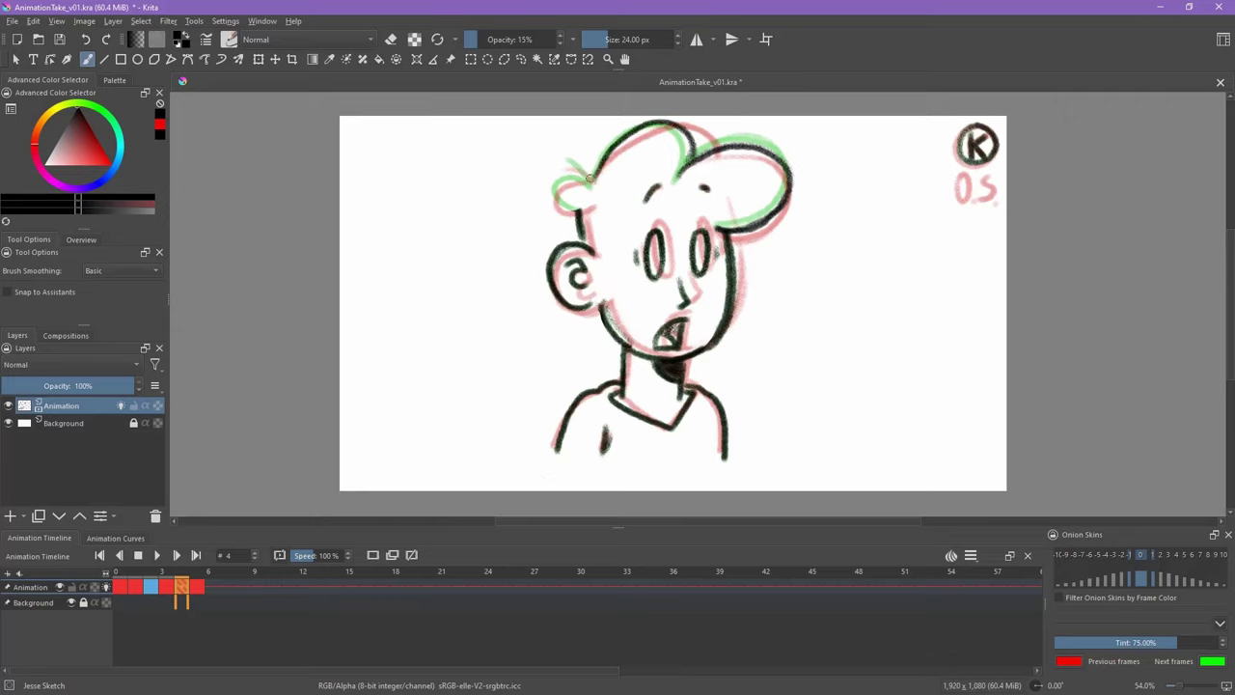
mouse_move(585, 180)
mouse_down()
mouse_move(557, 206)
mouse_move(579, 166)
mouse_up()
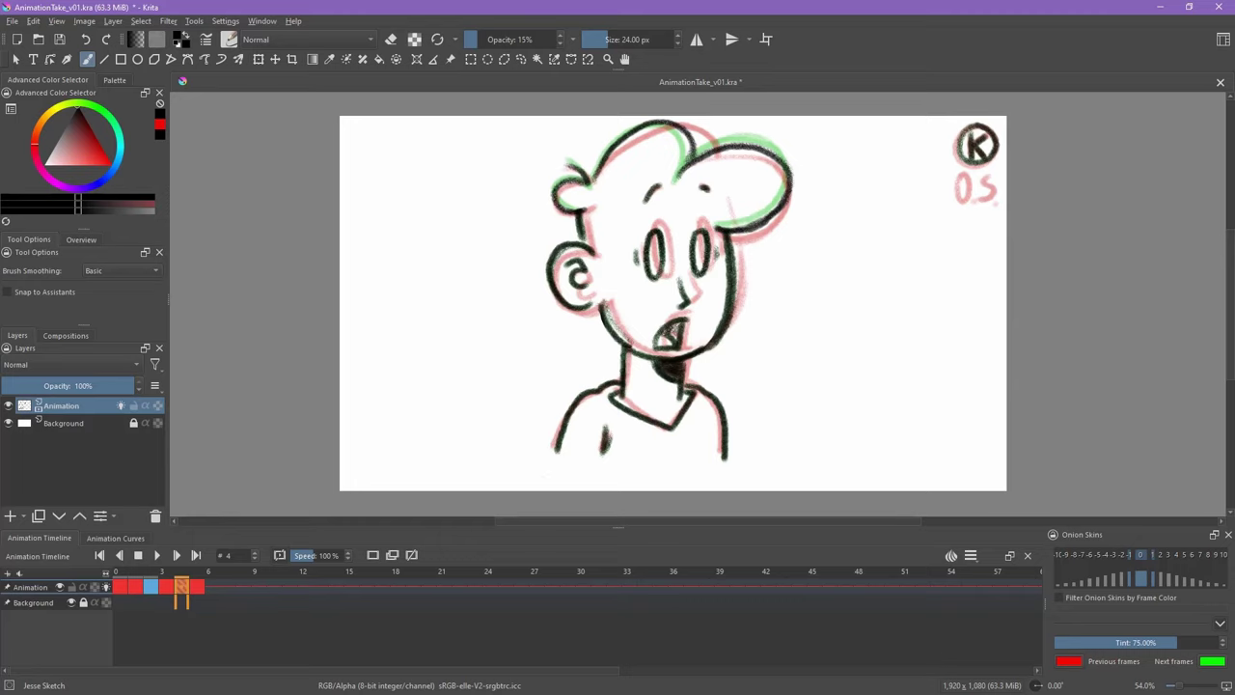
Duplicate the key pose onto frame 6 and erase the hair from the drawing on frame 5.
key(period)
key(period)
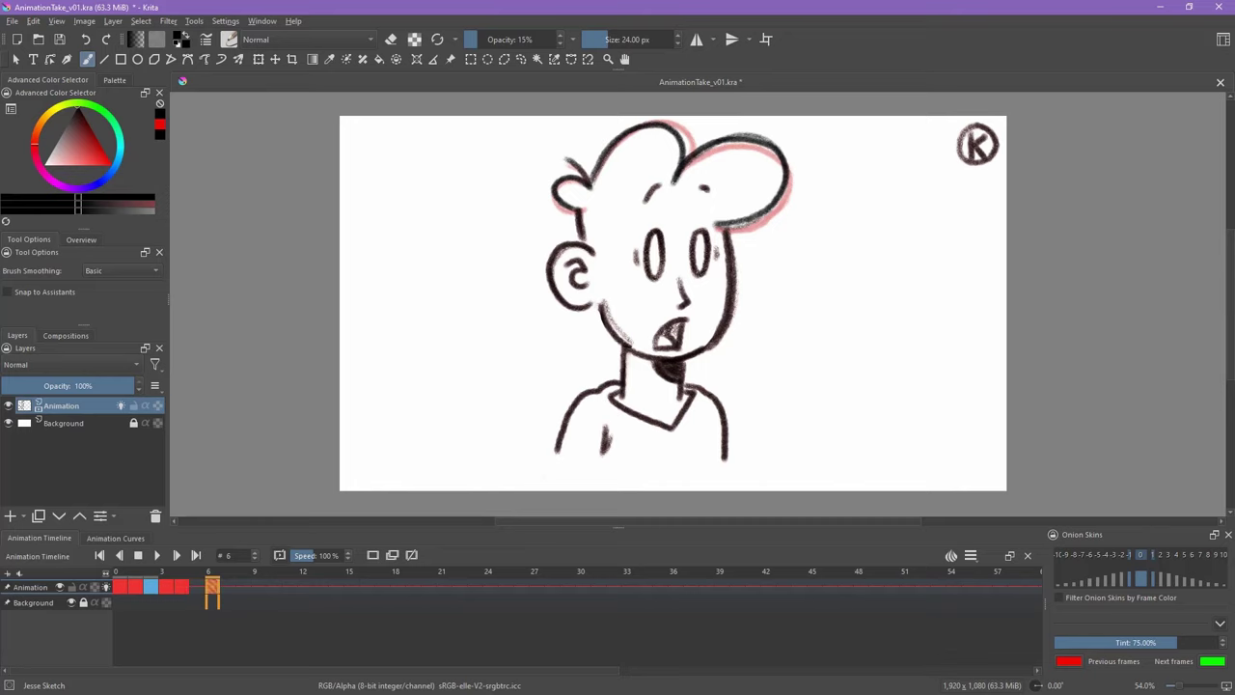
key(comma)
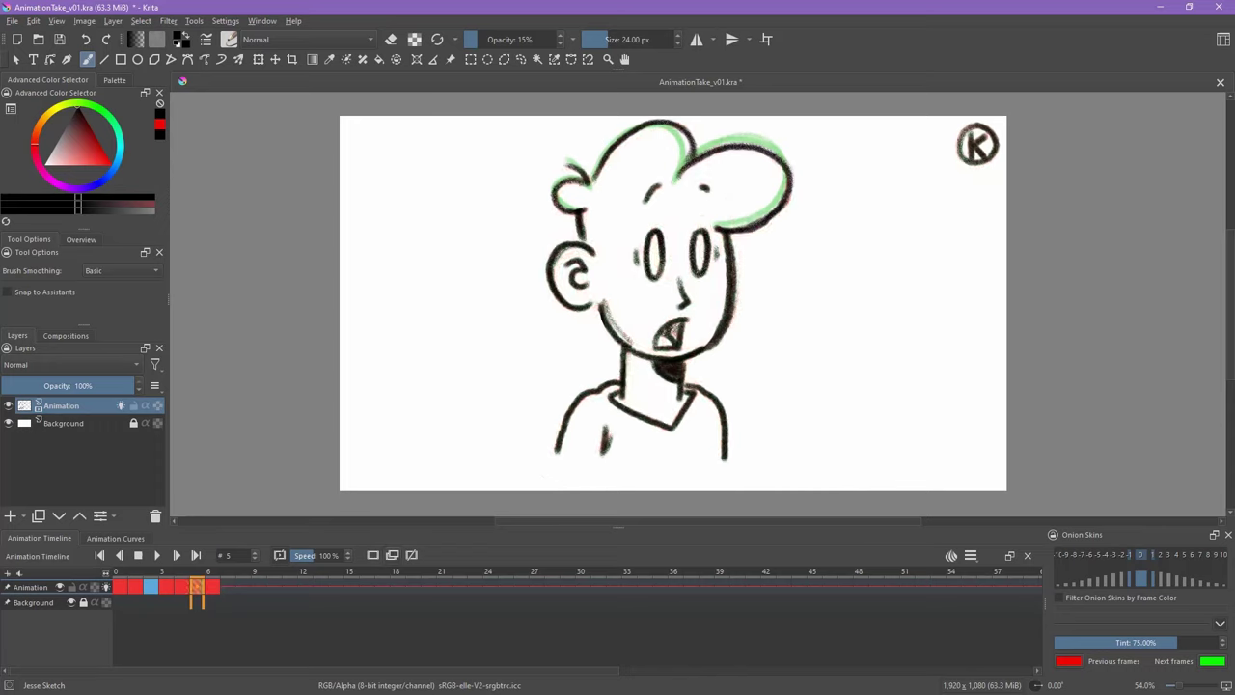
key(e)
mouse_move(716, 228)
mouse_down()
mouse_move(758, 230)
mouse_move(675, 123)
mouse_move(572, 200)
mouse_move(585, 207)
mouse_up()
key(slash)
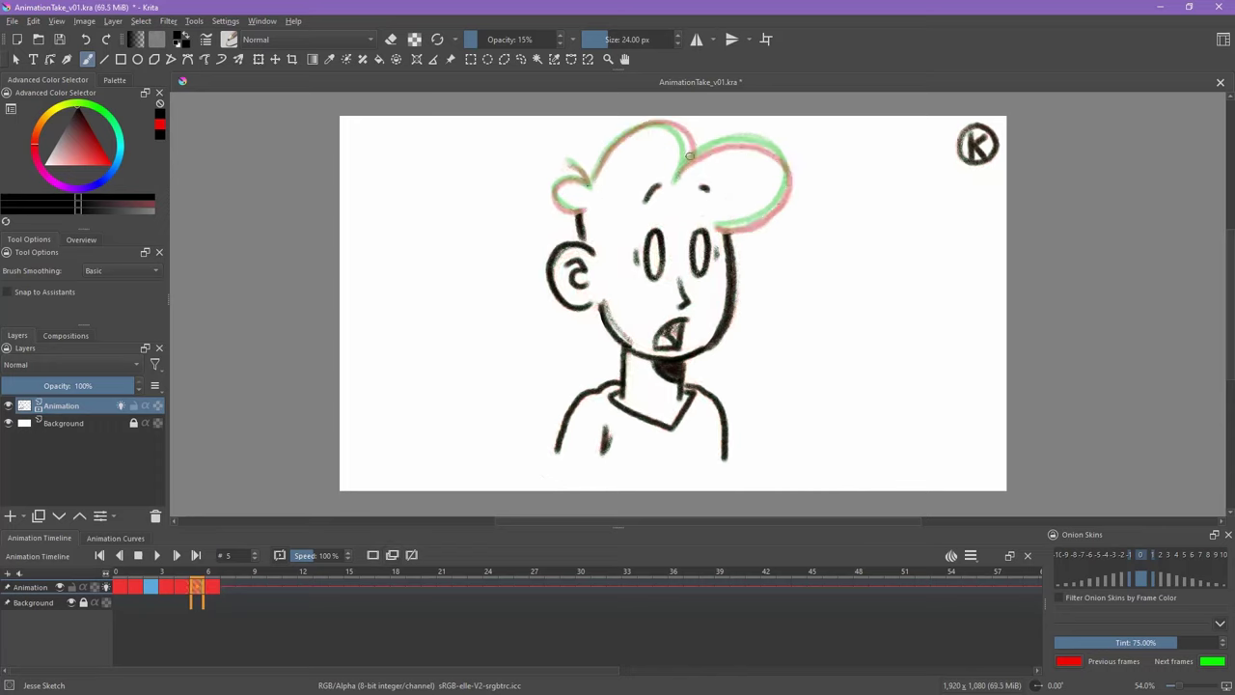
Redraw the hair on frame 5 midway between the onion-skinned hair of frames 4 and 6.
mouse_move(683, 167)
mouse_down()
mouse_move(704, 150)
mouse_move(717, 229)
mouse_move(592, 181)
mouse_move(583, 209)
mouse_up()
key(ctrl+z)
drag(567, 161, 590, 183)
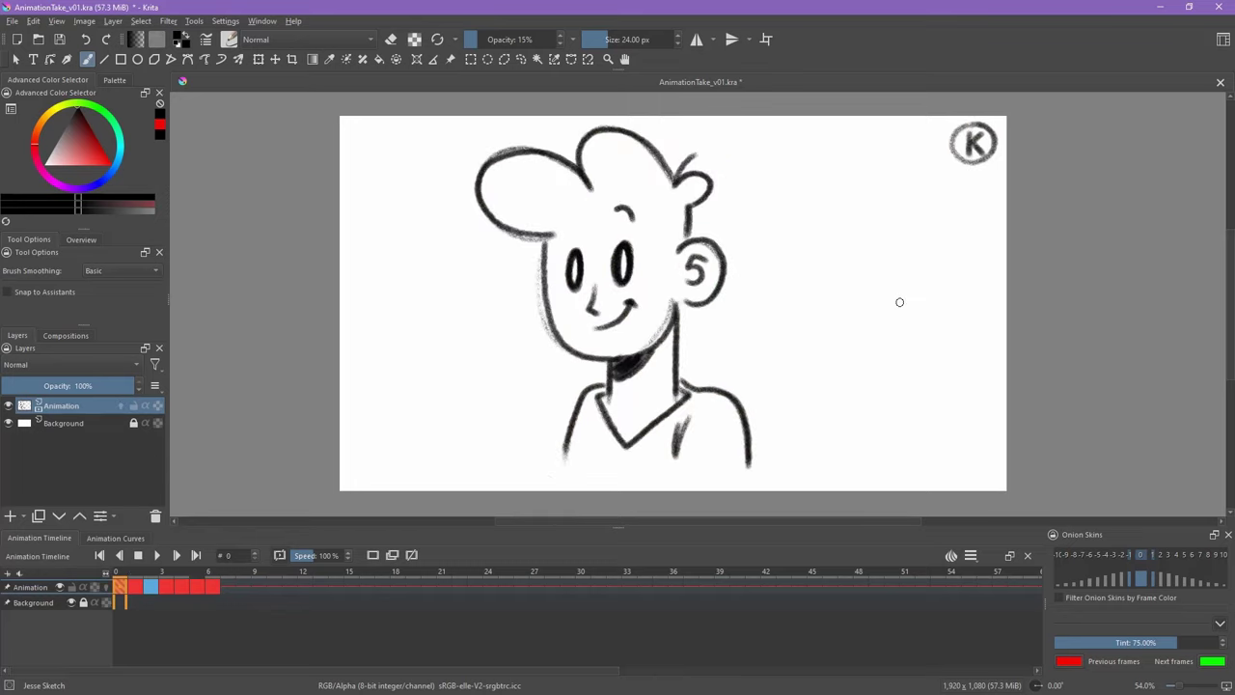
Step through the poses on frames 0 to 6 and play the animation to check the hair settling.
key(Right)
key(Right)
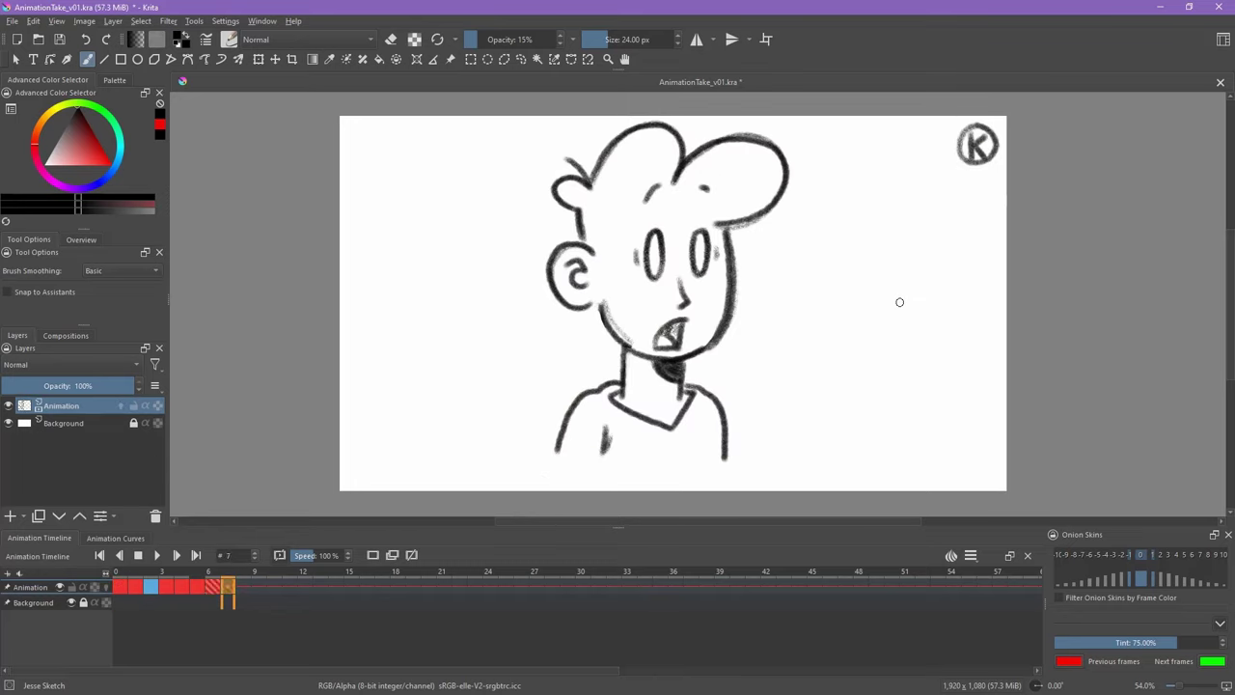
key(Left)
key(Left)
key(Left)
key(Left)
key(Left)
key(Left)
key(Left)
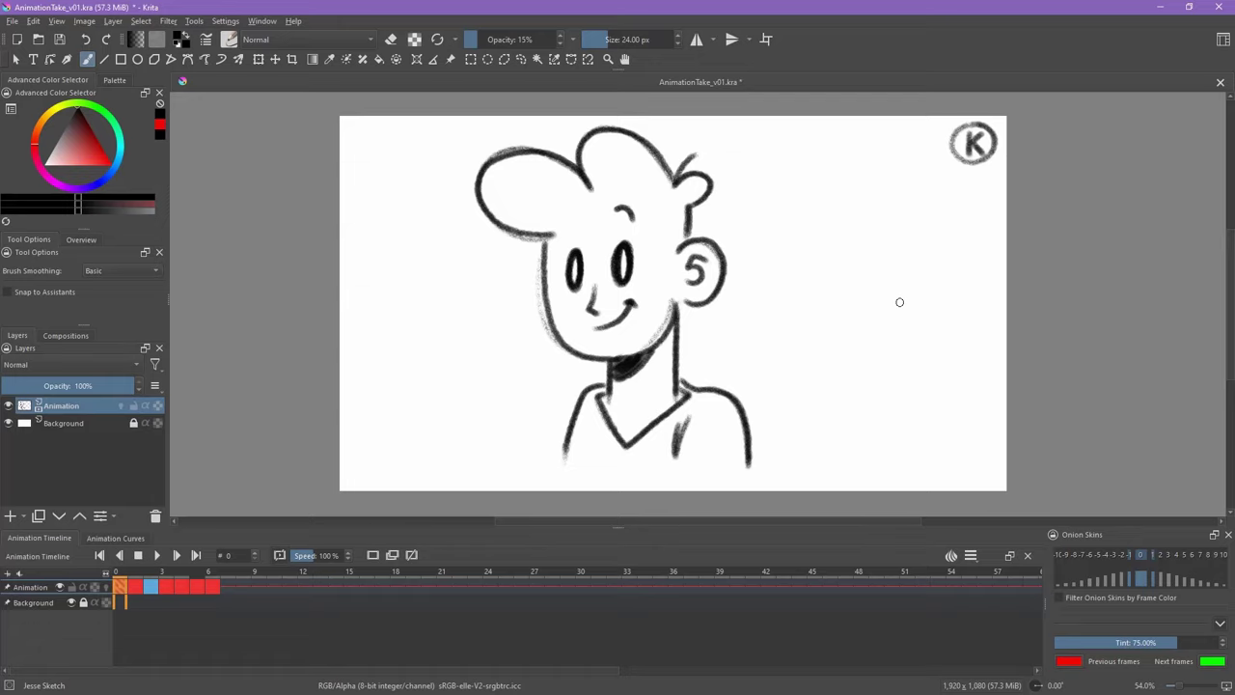
key(space)
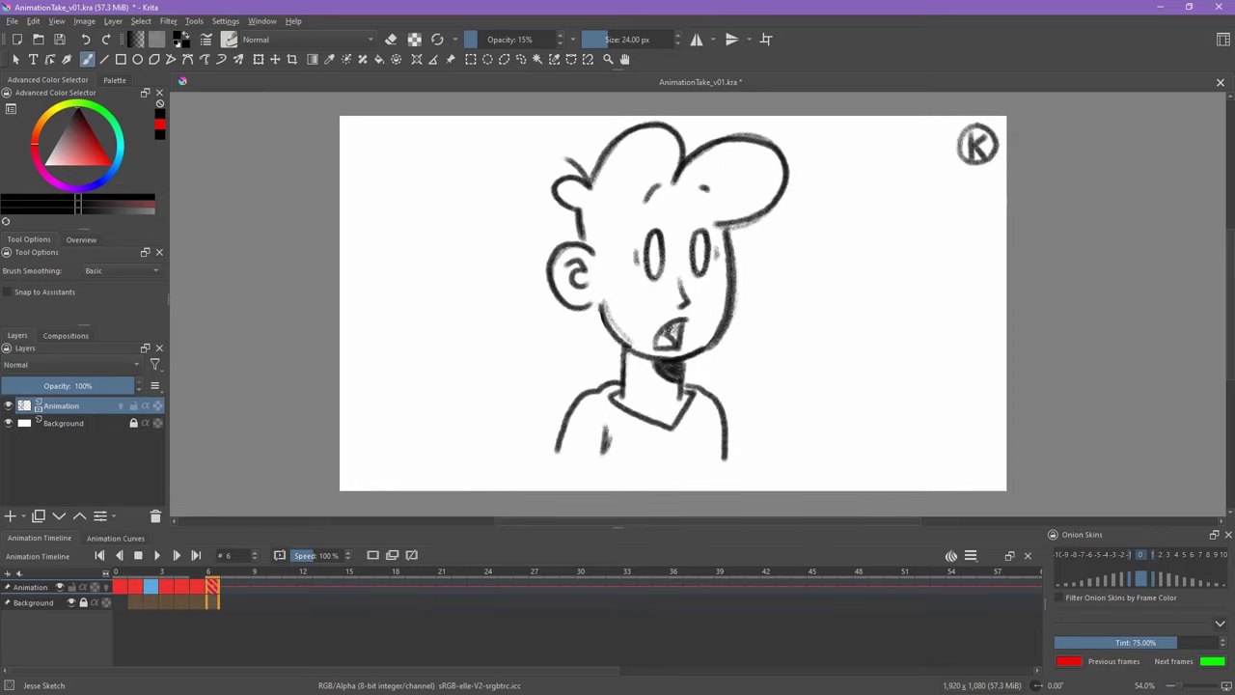
Shift all keyframes after frame 0 two frames along the timeline and add a blank keyframe at frame 1.
drag(228, 587, 259, 586)
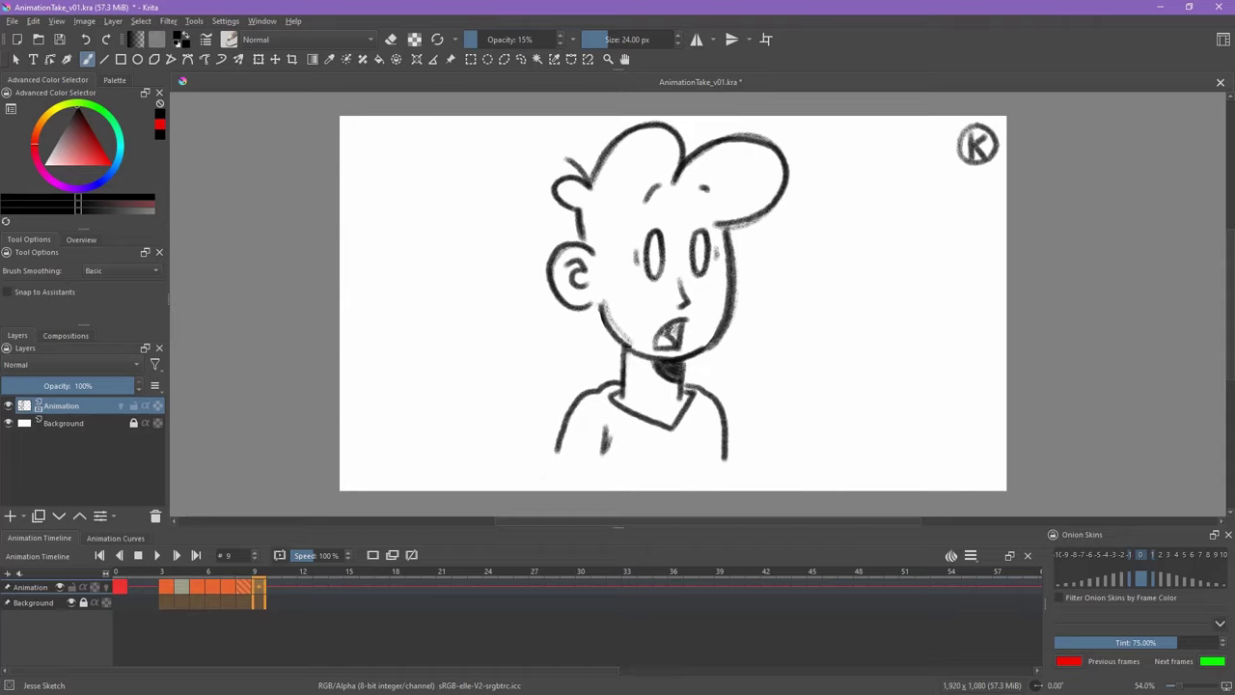
click(135, 587)
click(372, 556)
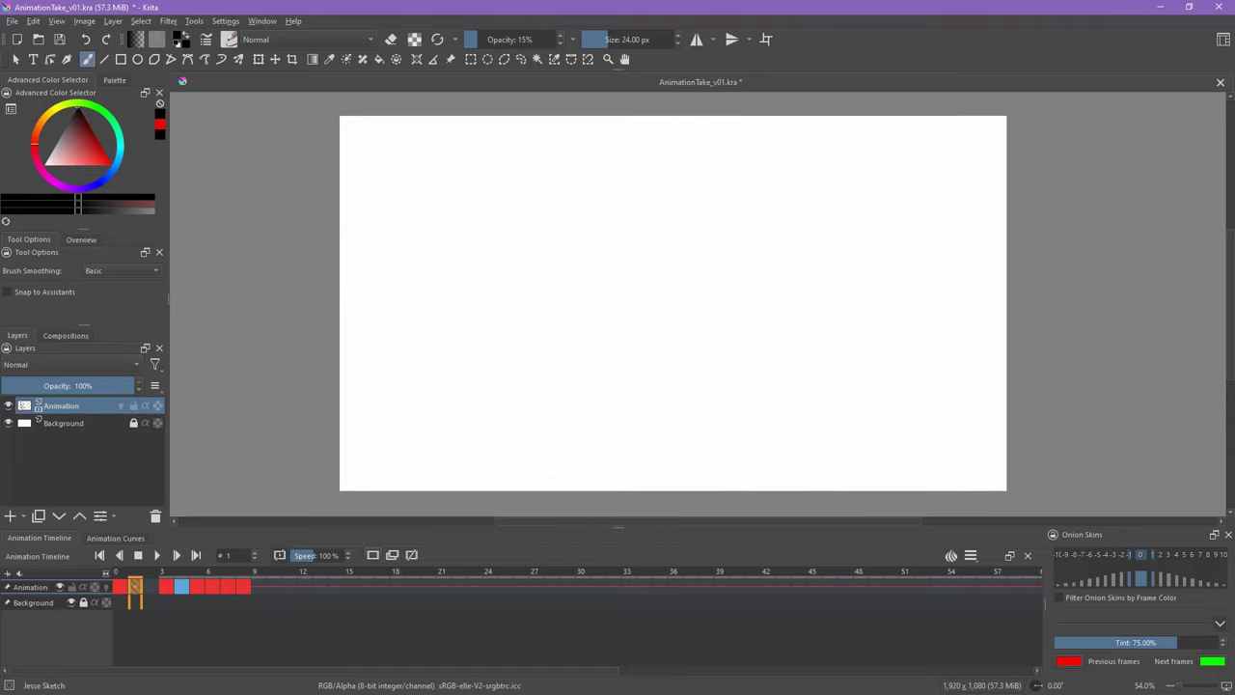
Turn on onion skinning and draw the eyes, eyebrow, nose, mouth and ear on frame 1.
click(106, 587)
drag(573, 250, 619, 246)
drag(614, 204, 630, 213)
mouse_move(589, 287)
mouse_down()
mouse_move(595, 315)
mouse_move(628, 311)
mouse_up()
drag(680, 245, 672, 301)
drag(697, 258, 681, 281)
Draw the hair, jaw, neck, V-neck collar and shoulders on frame 1, close to the first key pose.
drag(686, 209, 681, 241)
drag(688, 206, 674, 182)
mouse_move(672, 179)
mouse_down()
mouse_move(580, 161)
mouse_move(550, 232)
mouse_move(669, 307)
mouse_move(676, 390)
mouse_up()
drag(595, 394, 686, 394)
drag(680, 378, 743, 458)
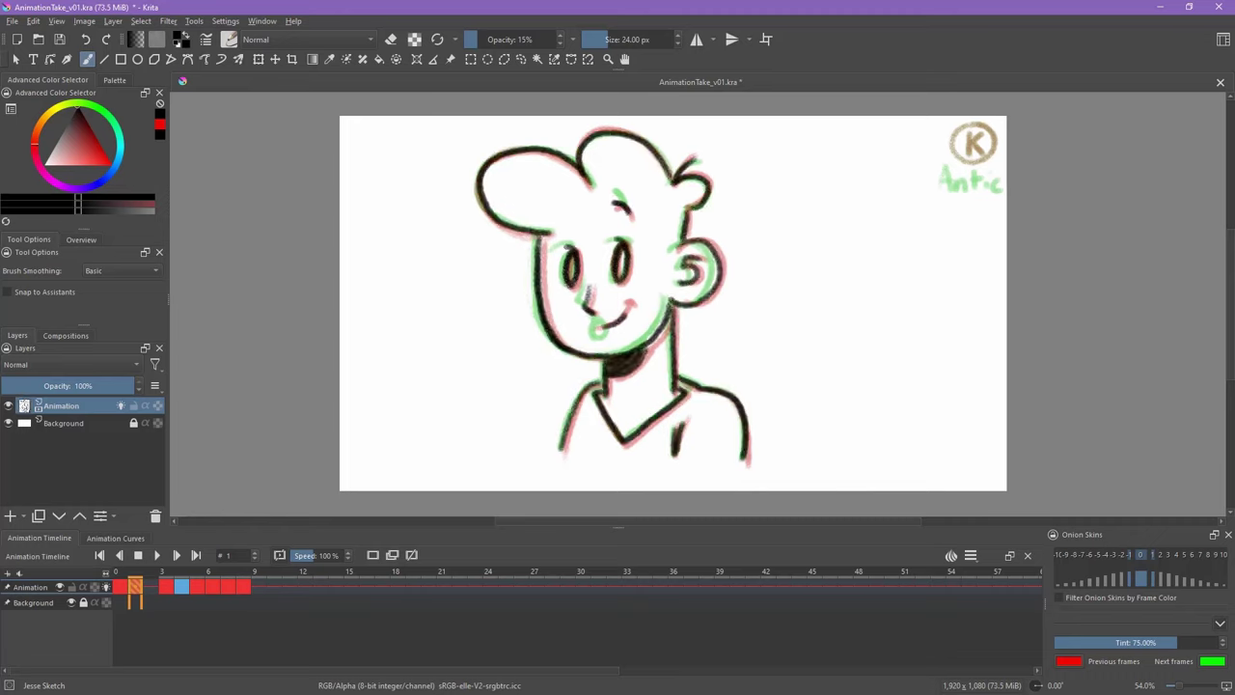
Draw the eyes, raised eyebrow, nose and small round mouth on frame 2, following the onion skins.
click(150, 587)
mouse_move(571, 241)
mouse_down()
mouse_move(559, 251)
mouse_move(573, 282)
mouse_up()
mouse_move(622, 239)
mouse_down()
mouse_move(610, 279)
mouse_move(627, 279)
mouse_up()
drag(611, 197, 629, 210)
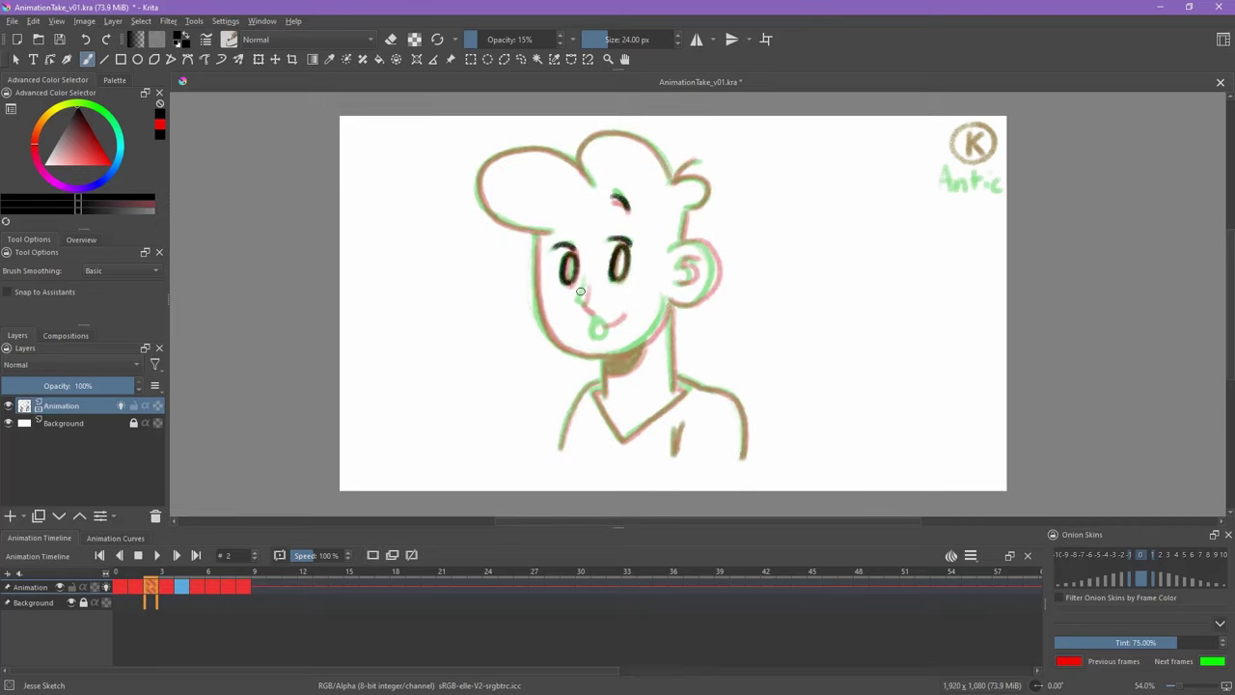
drag(580, 291, 591, 310)
drag(610, 321, 610, 334)
Draw the ear, side hair tufts, front quiff and top hair on frame 2.
mouse_move(676, 241)
mouse_down()
mouse_move(711, 259)
mouse_move(666, 303)
mouse_up()
mouse_move(691, 259)
mouse_down()
mouse_move(679, 263)
mouse_move(683, 283)
mouse_up()
drag(681, 242, 669, 168)
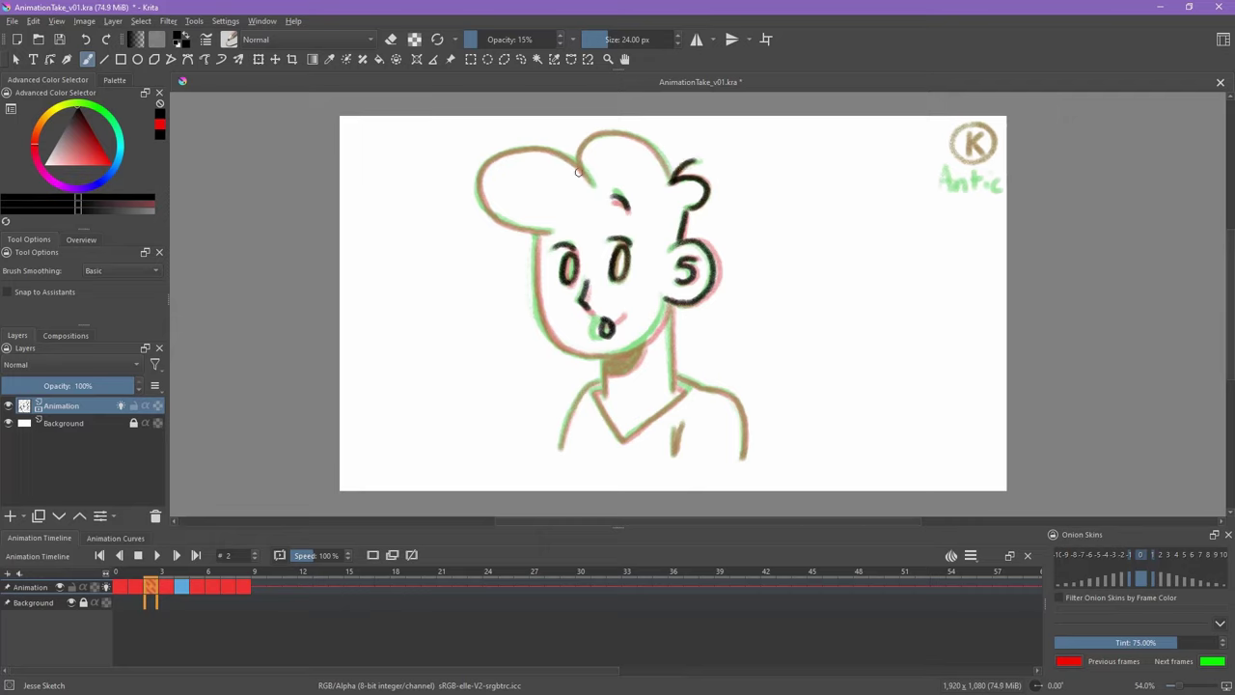
mouse_move(579, 160)
mouse_down()
mouse_move(509, 151)
mouse_move(552, 232)
mouse_up()
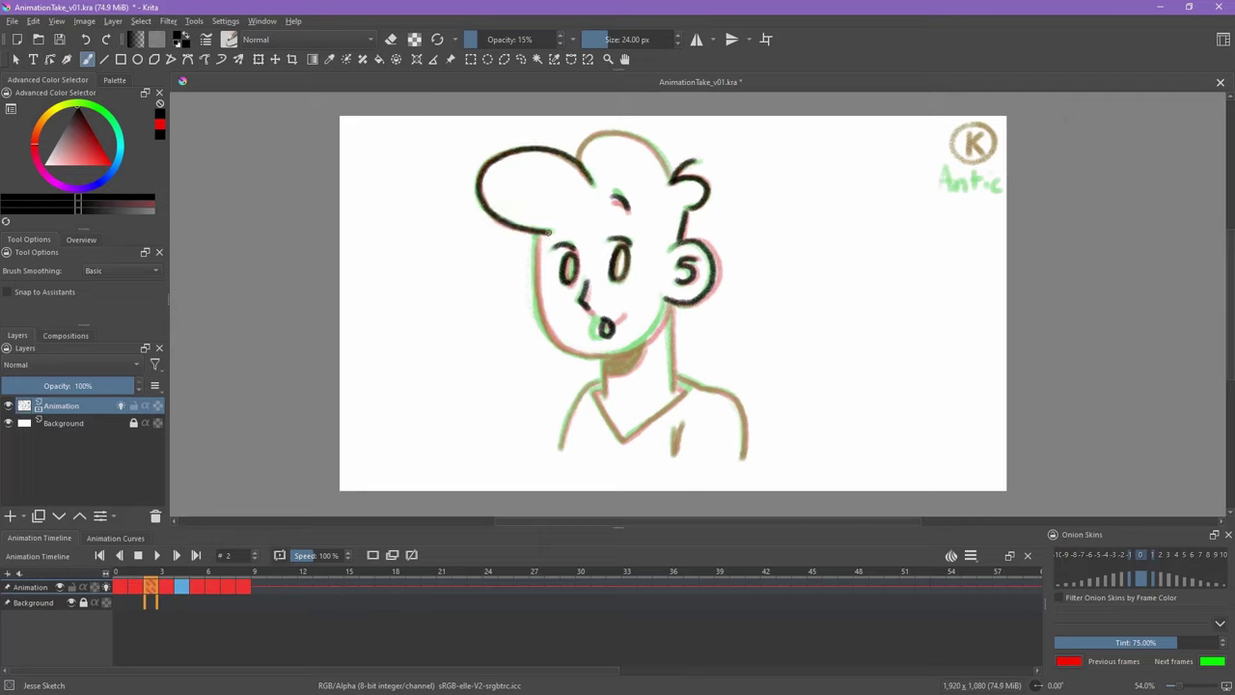
drag(670, 178, 579, 159)
Draw the jawline, neck, under-chin shadow and V-neck collar on frame 2.
drag(667, 301, 604, 356)
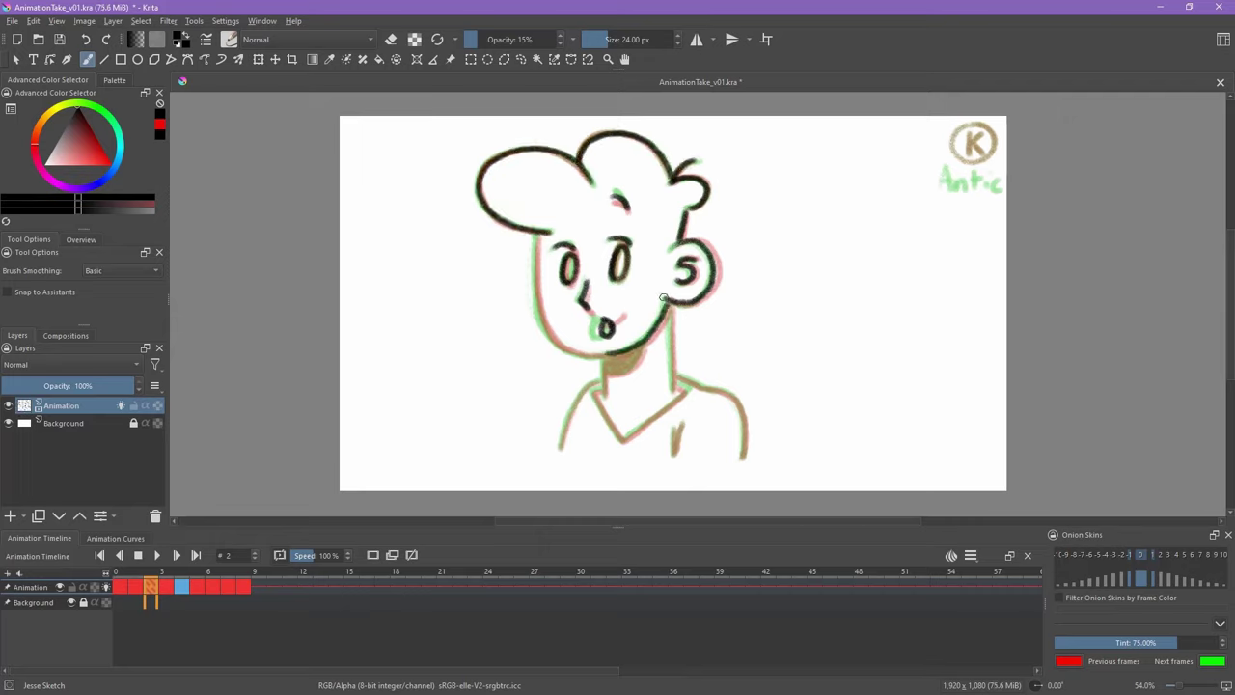
drag(535, 235, 605, 398)
drag(670, 309, 673, 391)
drag(617, 345, 637, 367)
drag(604, 386, 591, 394)
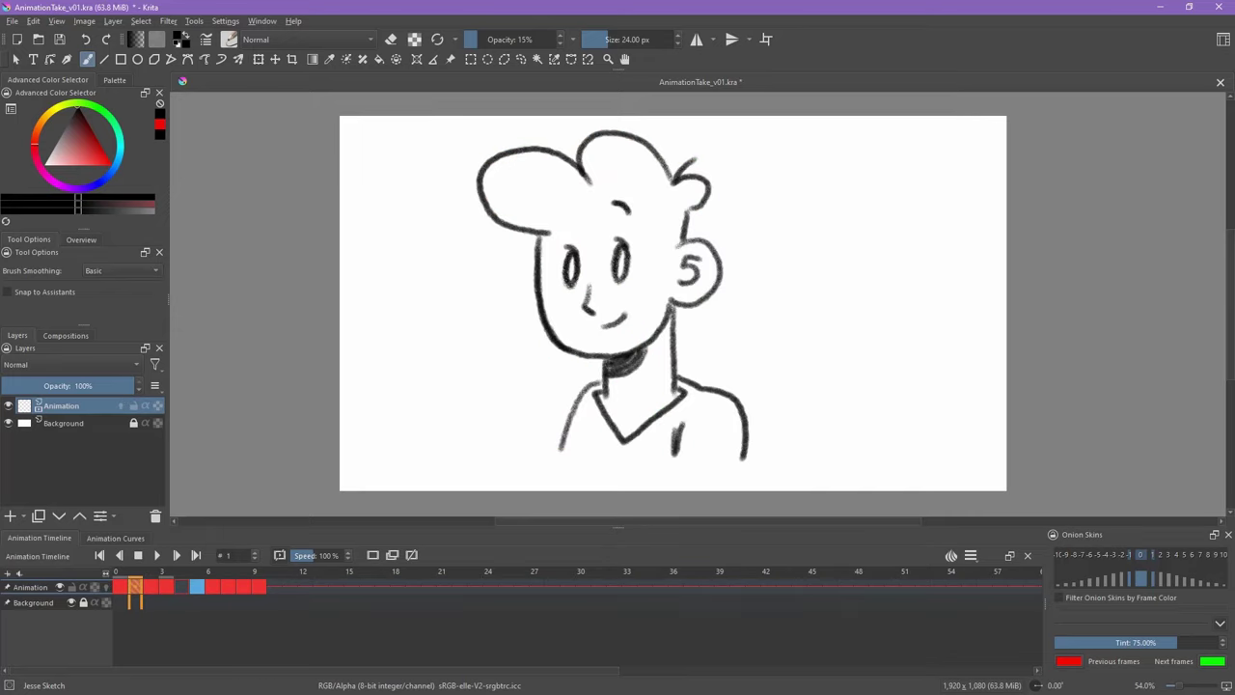
Clear the colour labels of the in-between keyframes on frames 1 and 2.
right_click(135, 585)
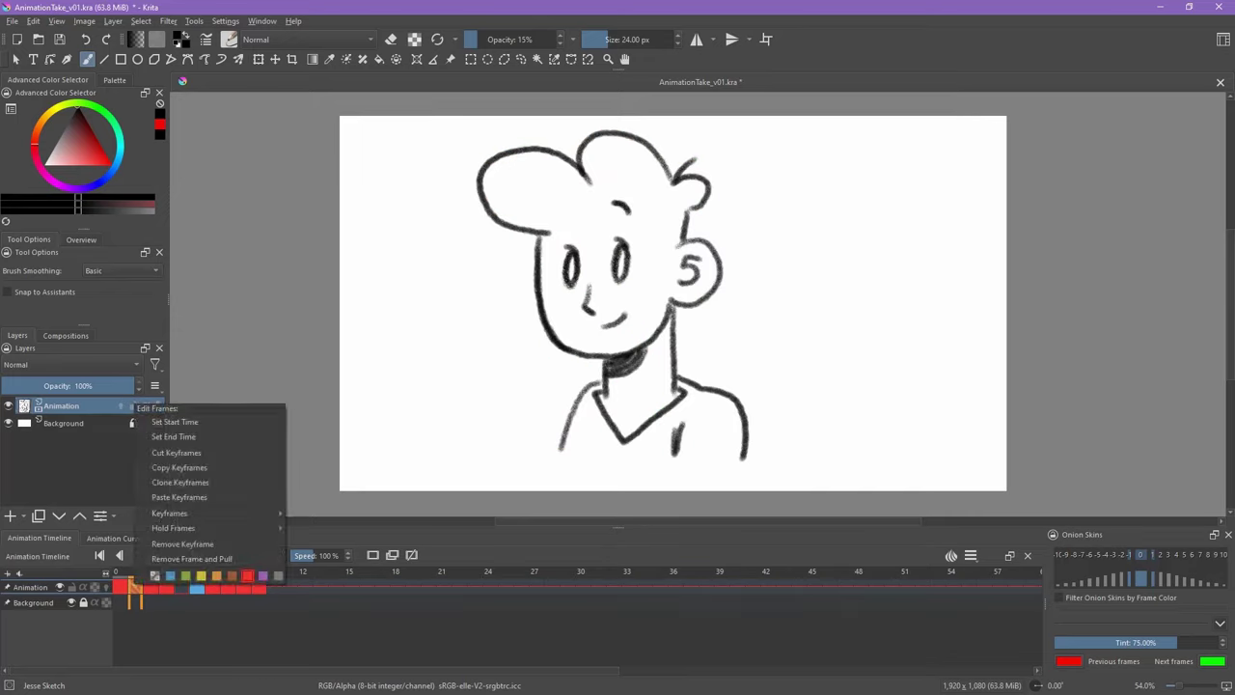
click(155, 576)
click(151, 587)
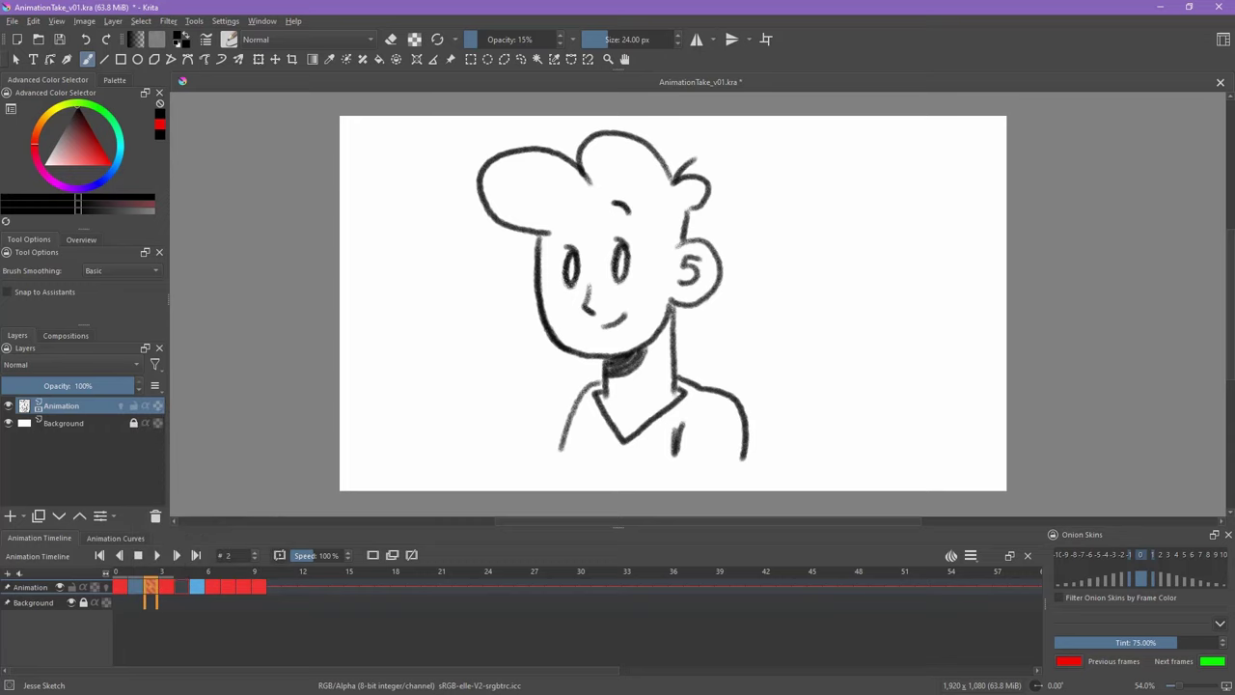
right_click(150, 589)
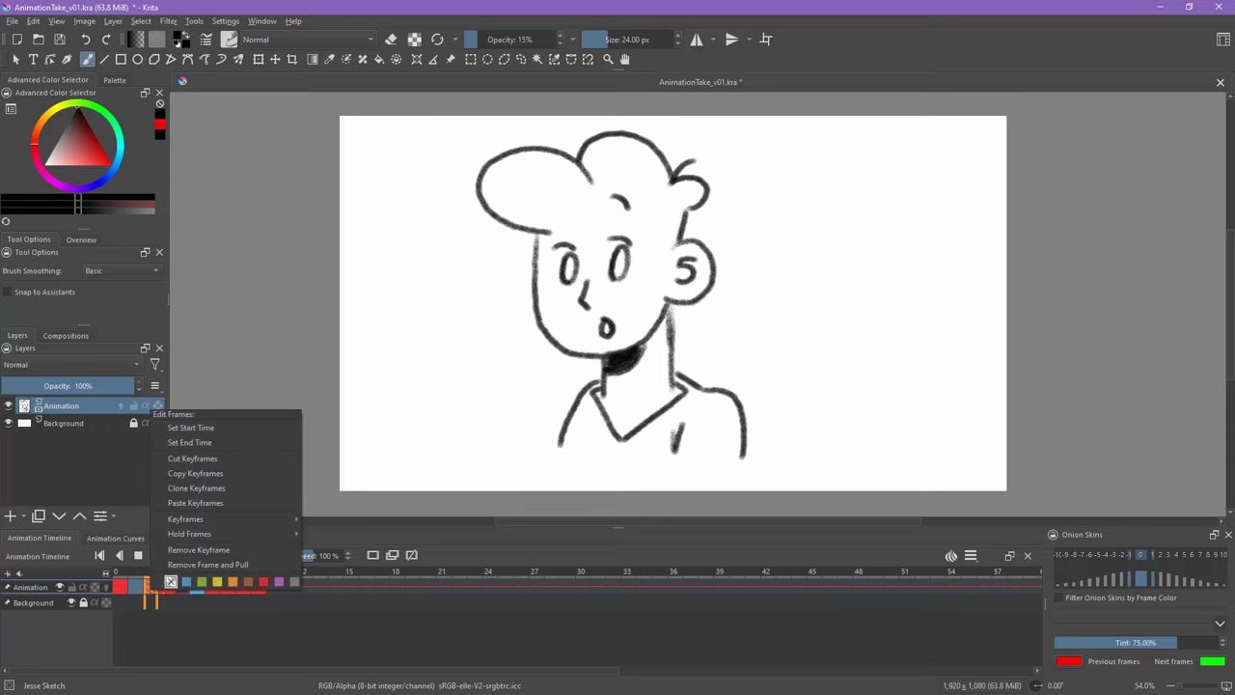
click(171, 581)
Rough in the head outline, neck, collar and shoulders on frame 4, between the anticipation key and the breakdown.
click(166, 586)
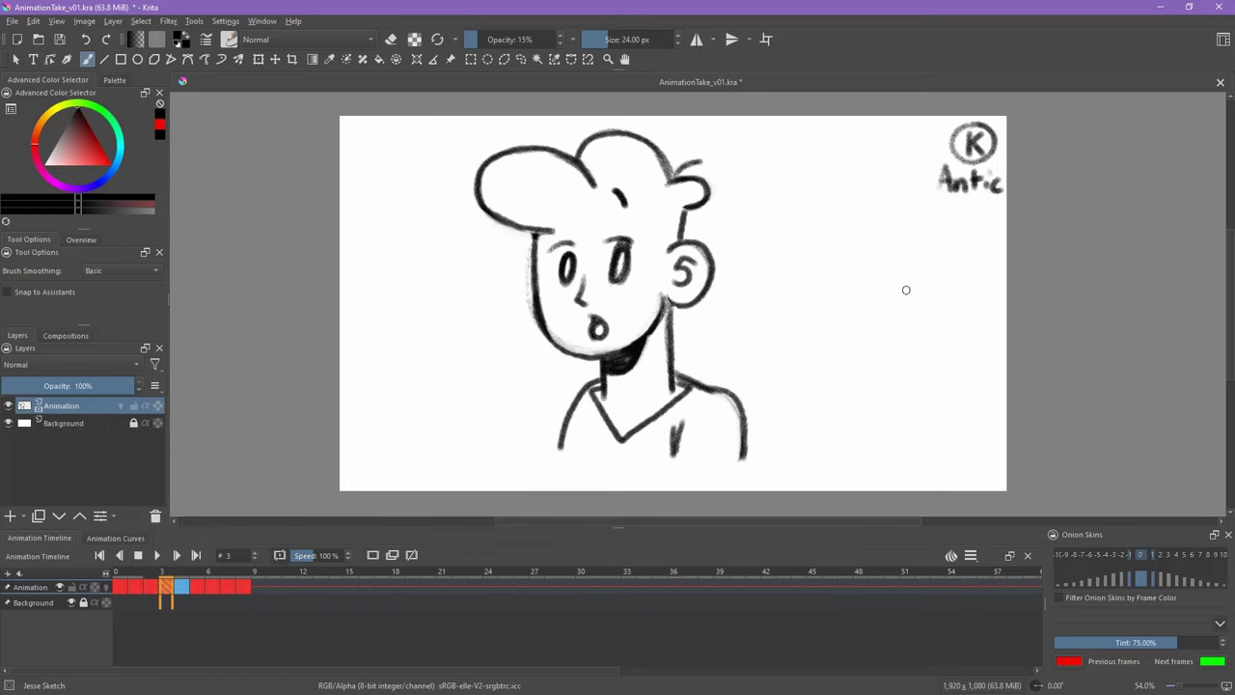
key(Right)
key(Left)
key(Right)
key(Left)
mouse_move(554, 249)
mouse_down()
mouse_move(561, 334)
mouse_move(602, 373)
mouse_up()
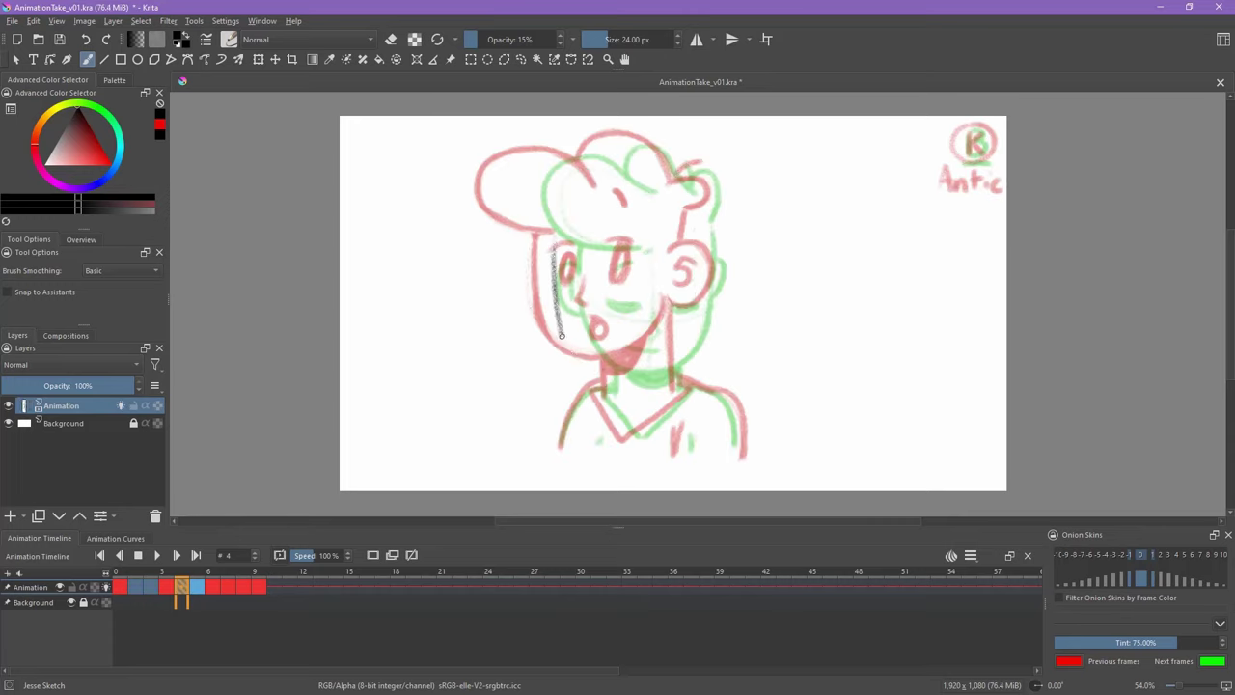
drag(696, 230, 598, 373)
drag(672, 350, 675, 388)
drag(595, 391, 691, 389)
drag(608, 382, 562, 434)
drag(678, 376, 737, 445)
Draw the nose, small mouth and half-closed eyes on frame 4.
drag(605, 284, 606, 322)
drag(595, 335, 620, 342)
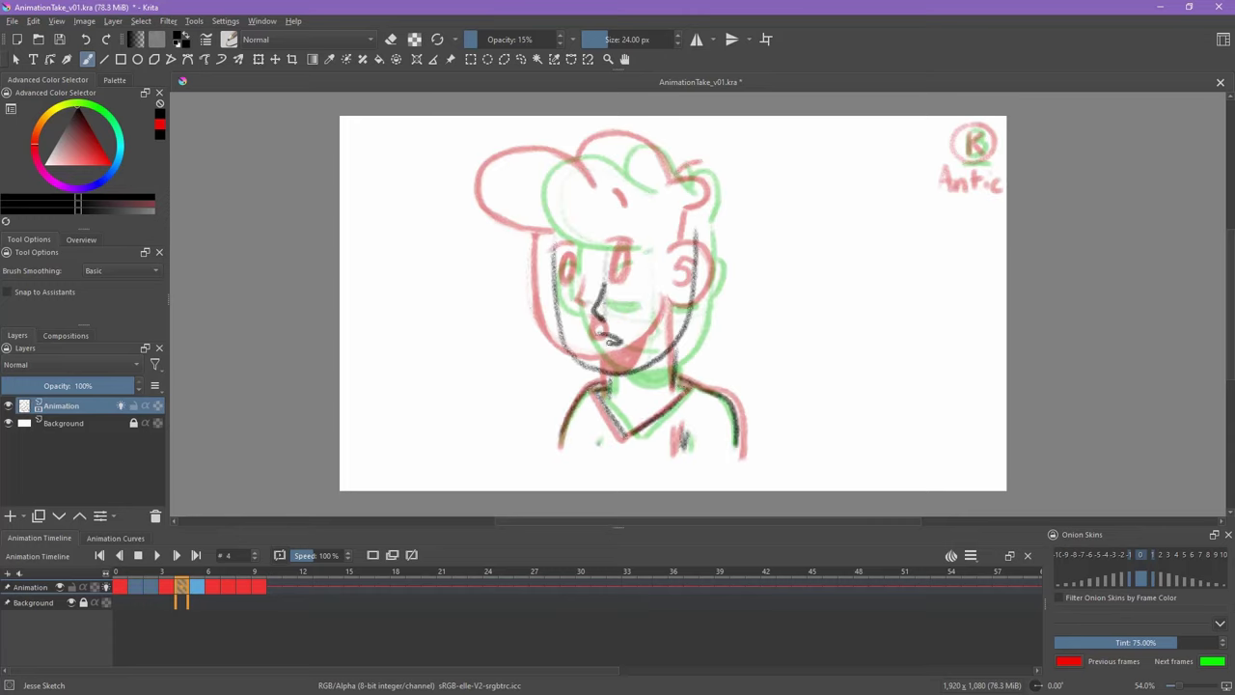
drag(563, 277, 593, 281)
drag(624, 285, 651, 287)
Darken the jaw contour and draw the ear on frame 4, flipping to the neighbouring frame to compare.
mouse_move(687, 303)
mouse_down()
mouse_move(600, 373)
mouse_move(553, 279)
mouse_move(552, 241)
mouse_up()
key(ctrl+z)
key(Left)
key(Right)
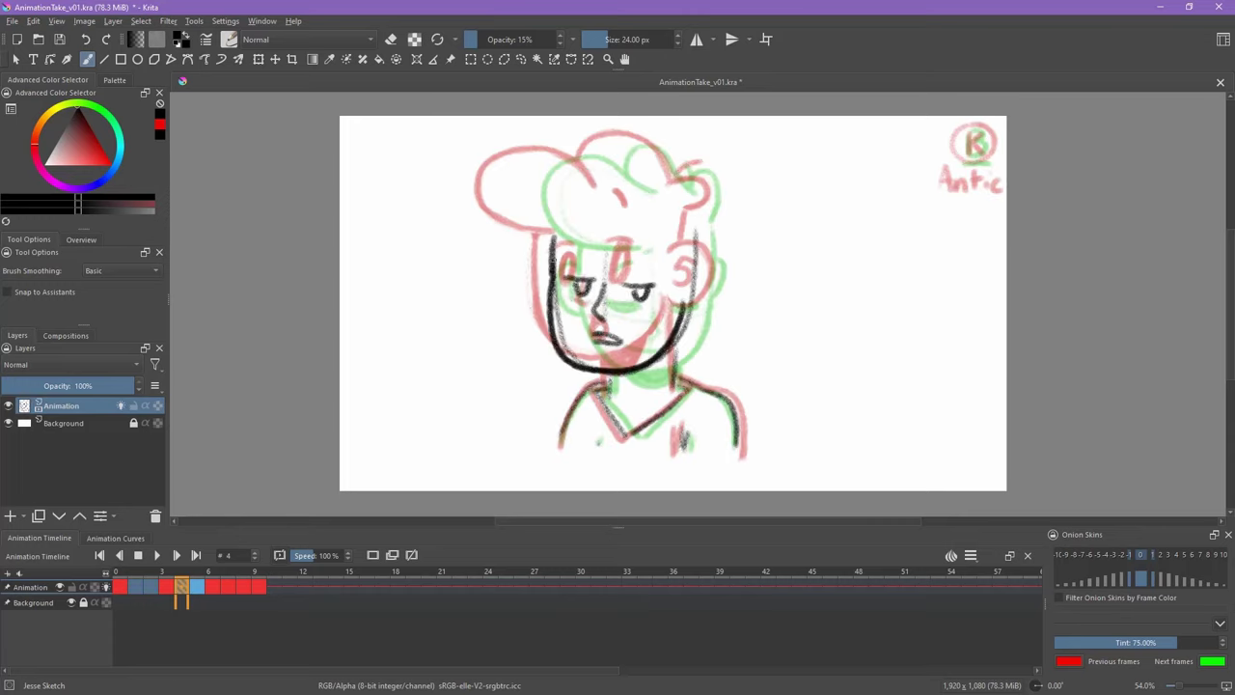
drag(685, 255, 679, 306)
key(Right)
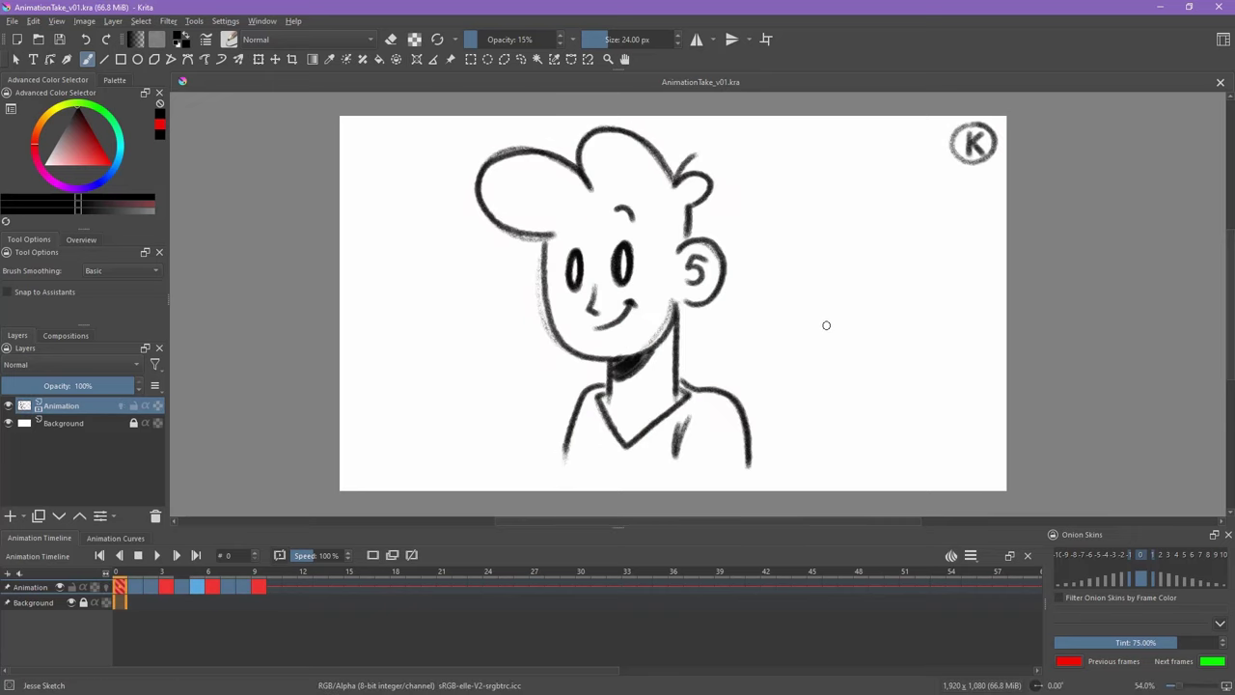
Step through the drawings from frame 0 to frame 9 and back to the start to review the head turn.
key(Right)
key(Right)
key(Right)
key(Right)
key(Right)
key(Right)
key(Right)
key(Right)
key(Right)
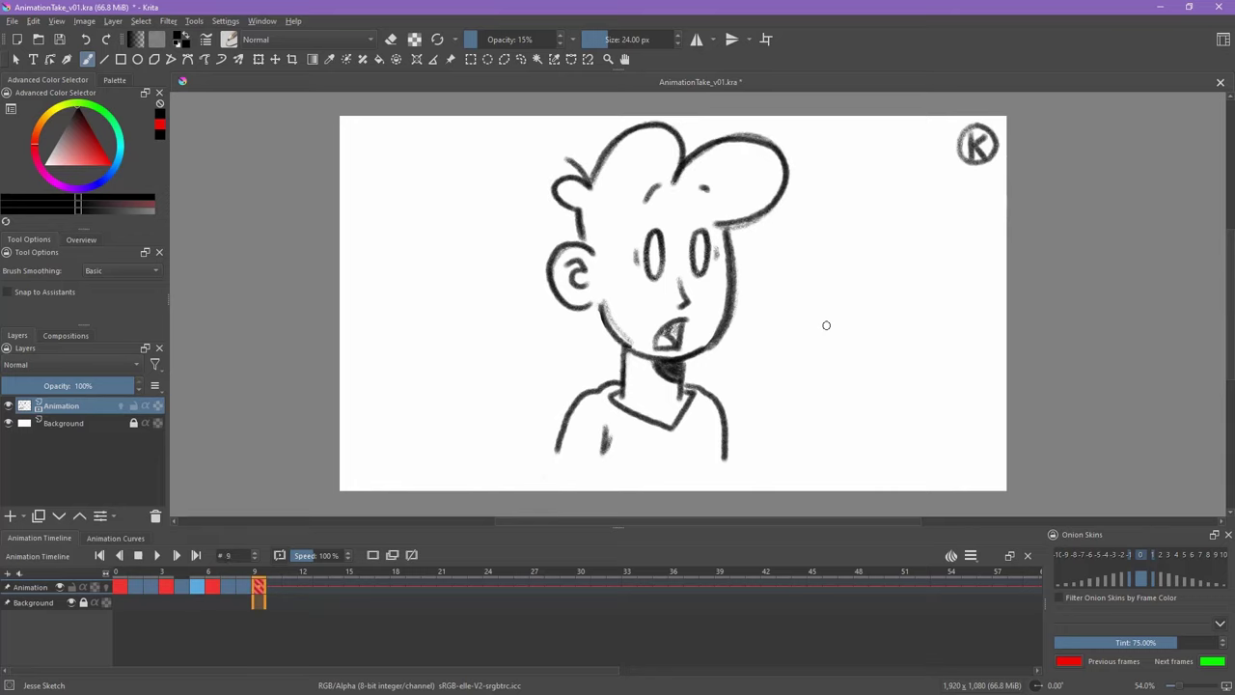
key(Left)
key(Left)
key(Left)
key(Left)
key(Left)
key(Left)
key(Left)
key(Left)
key(Left)
key(Left)
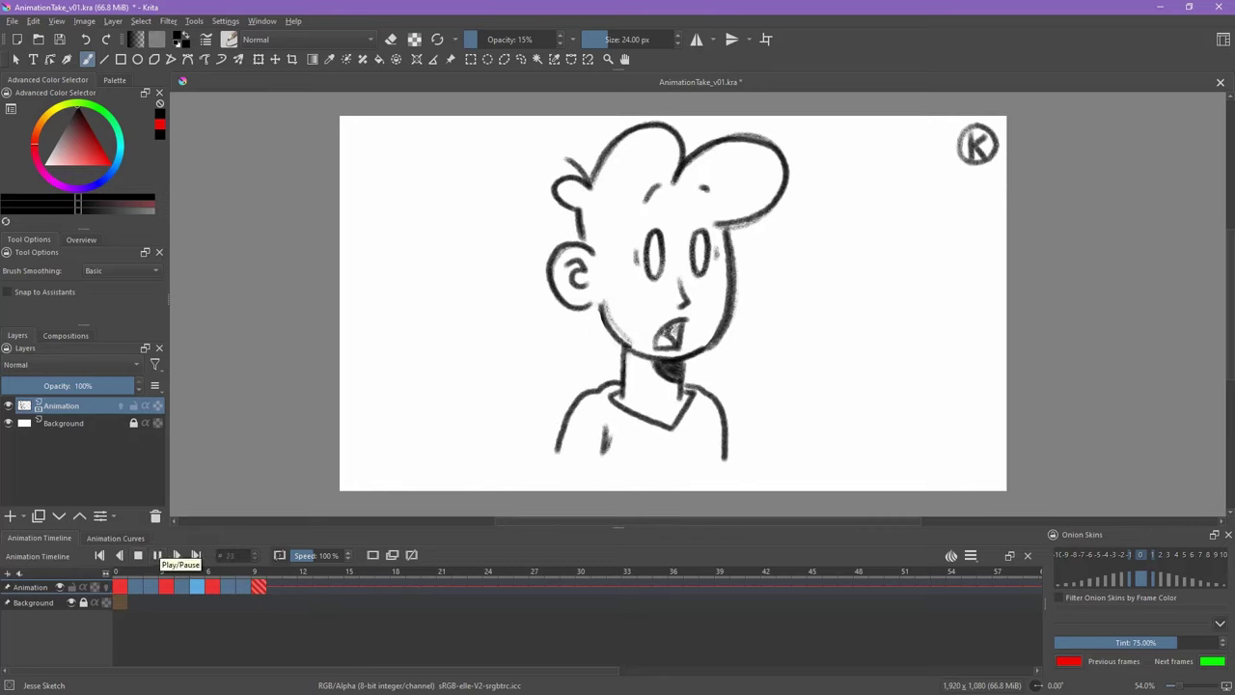
Play the whole clip, then select frames 0 to 9, play only that range and stop playback.
click(157, 555)
drag(386, 670, 386, 679)
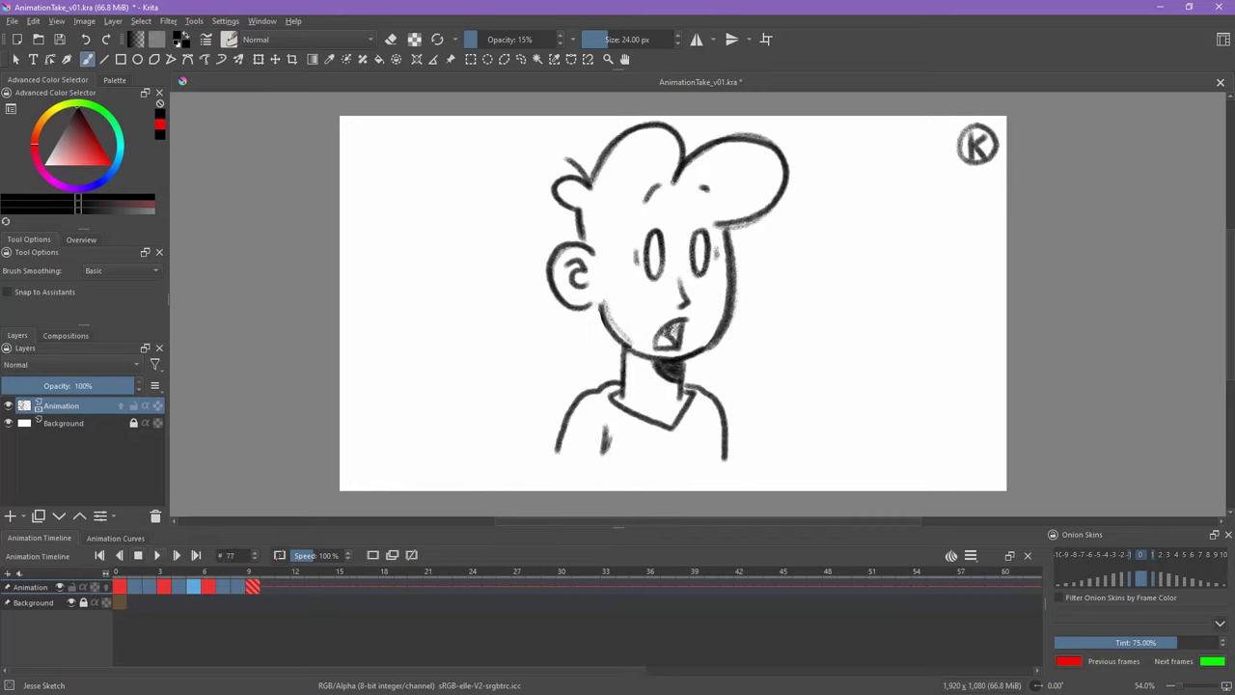
scroll(579, 571, down, 1)
drag(118, 572, 245, 572)
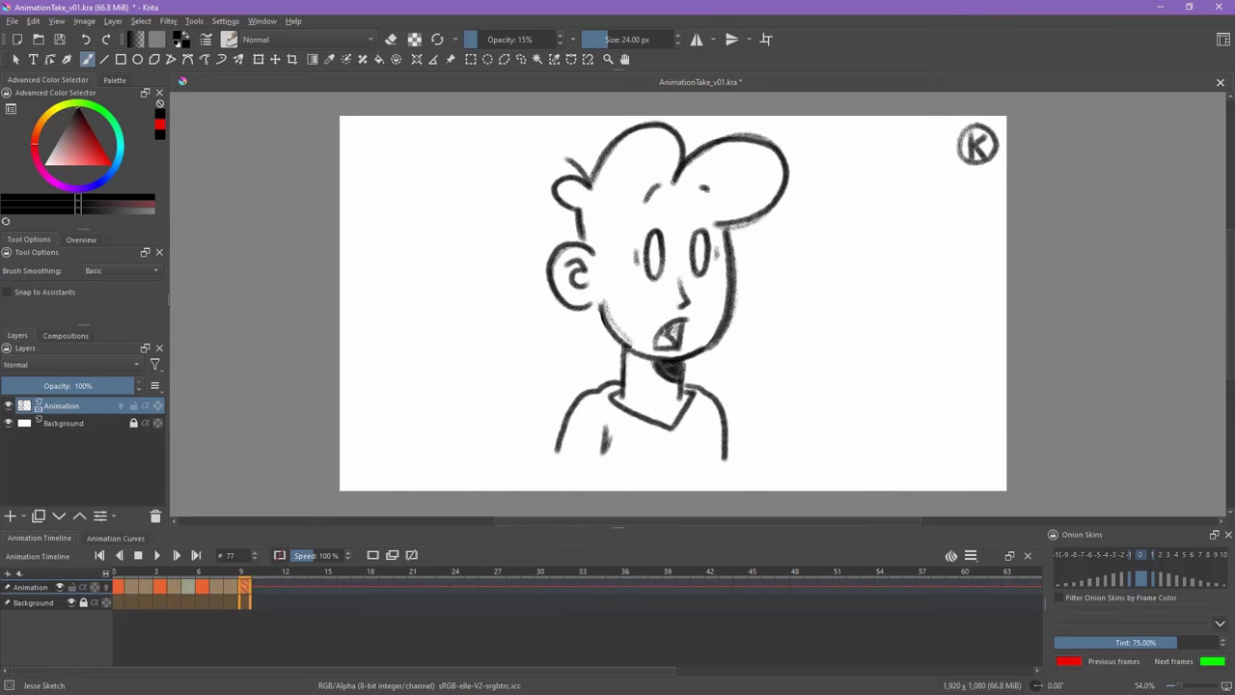
click(158, 555)
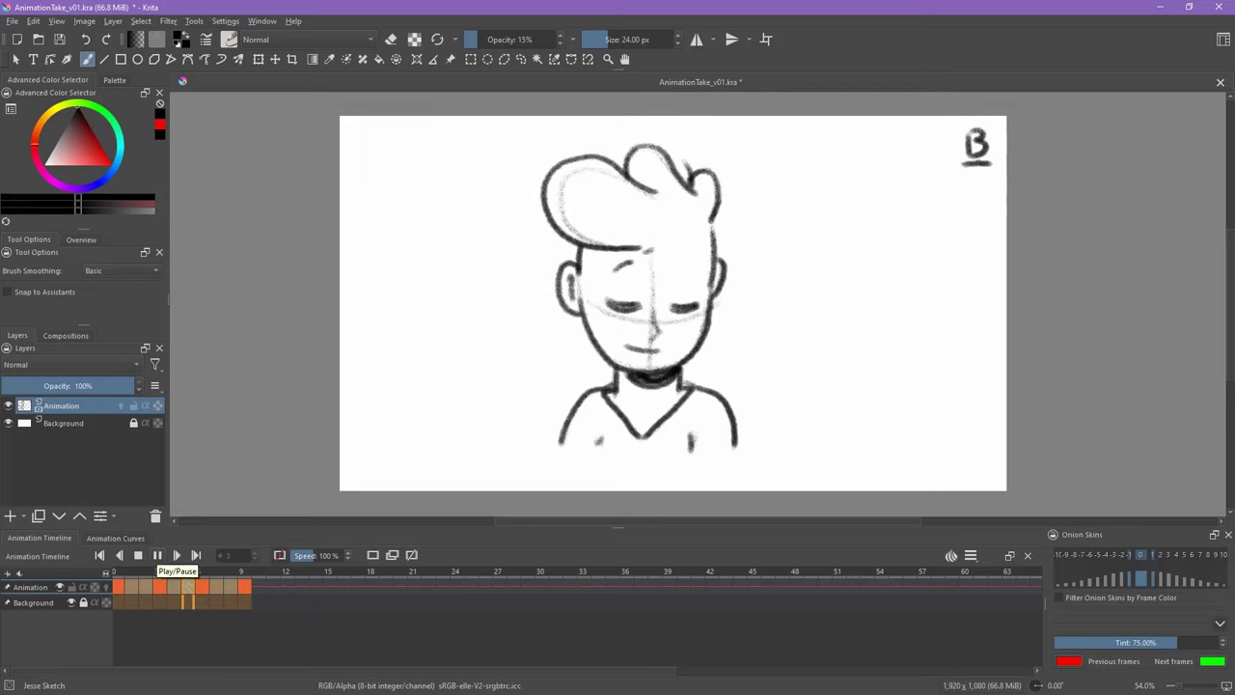
click(138, 555)
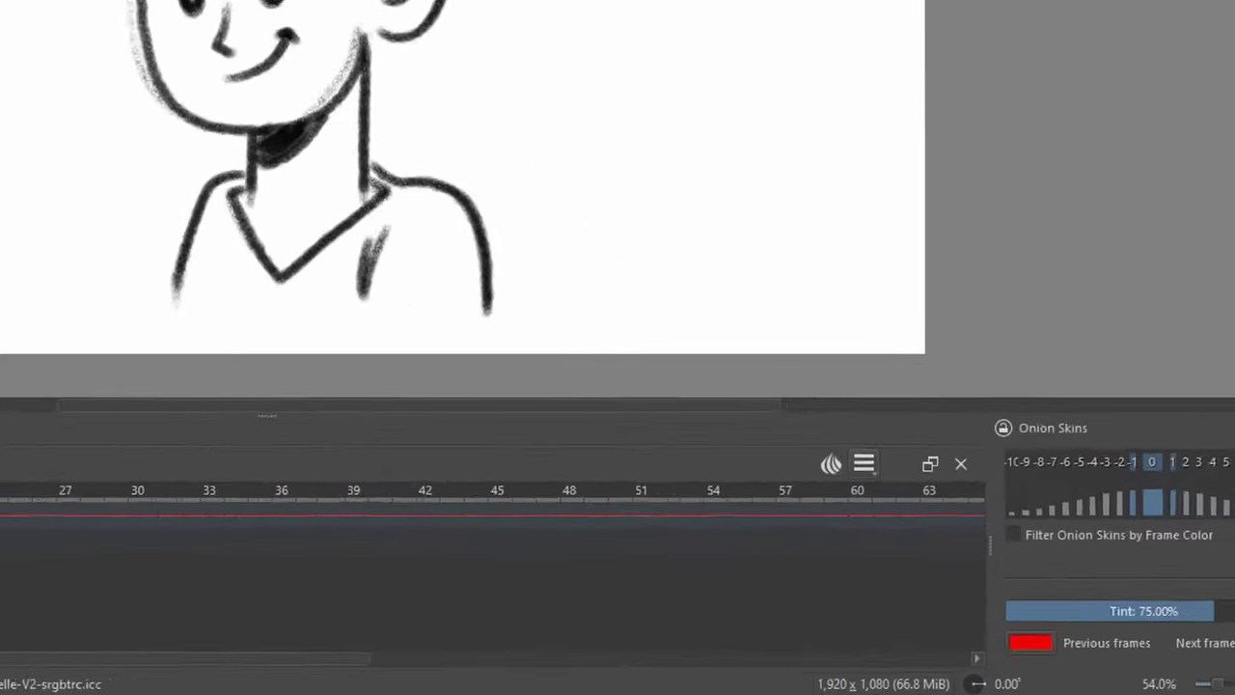
Shorten the clip end to just past the last drawing, then play the animation and stop it.
click(971, 555)
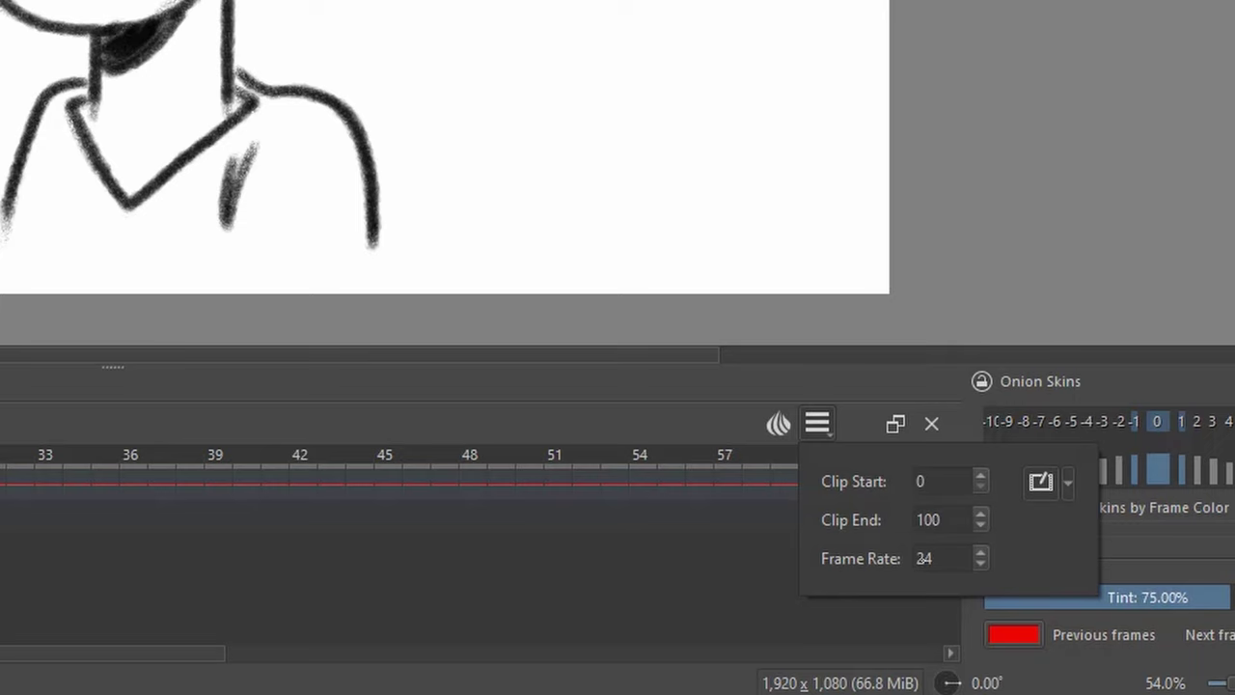
click(947, 520)
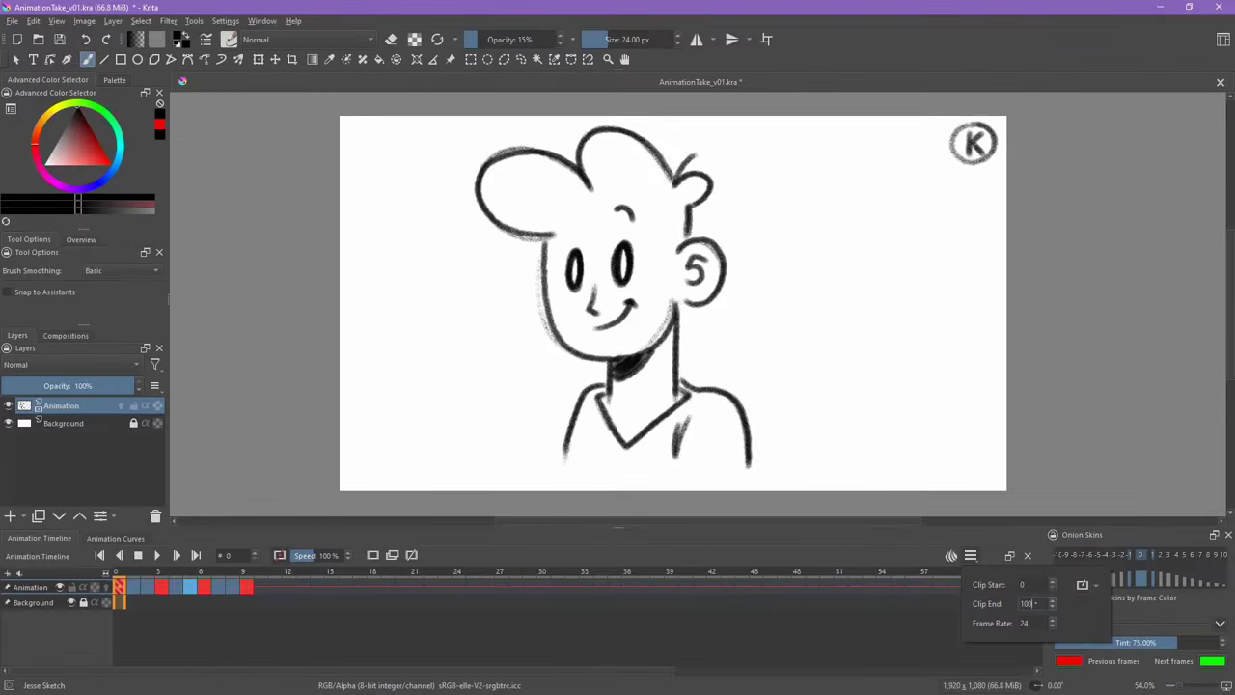
click(298, 642)
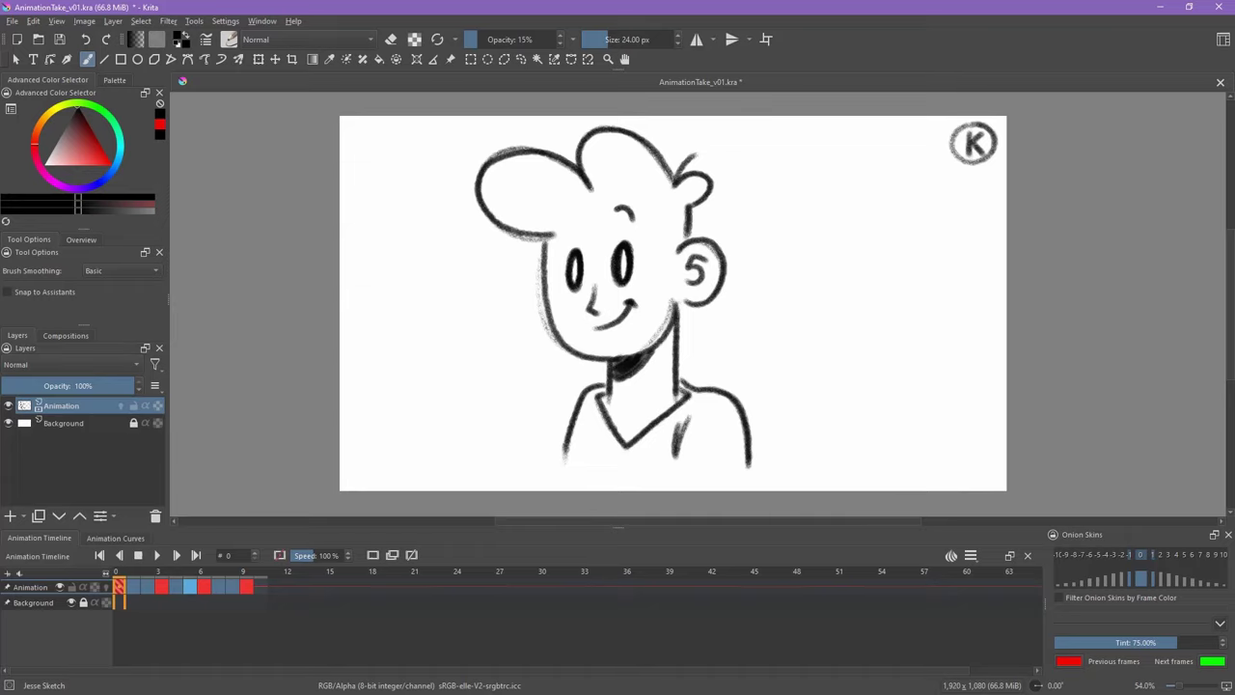
click(156, 555)
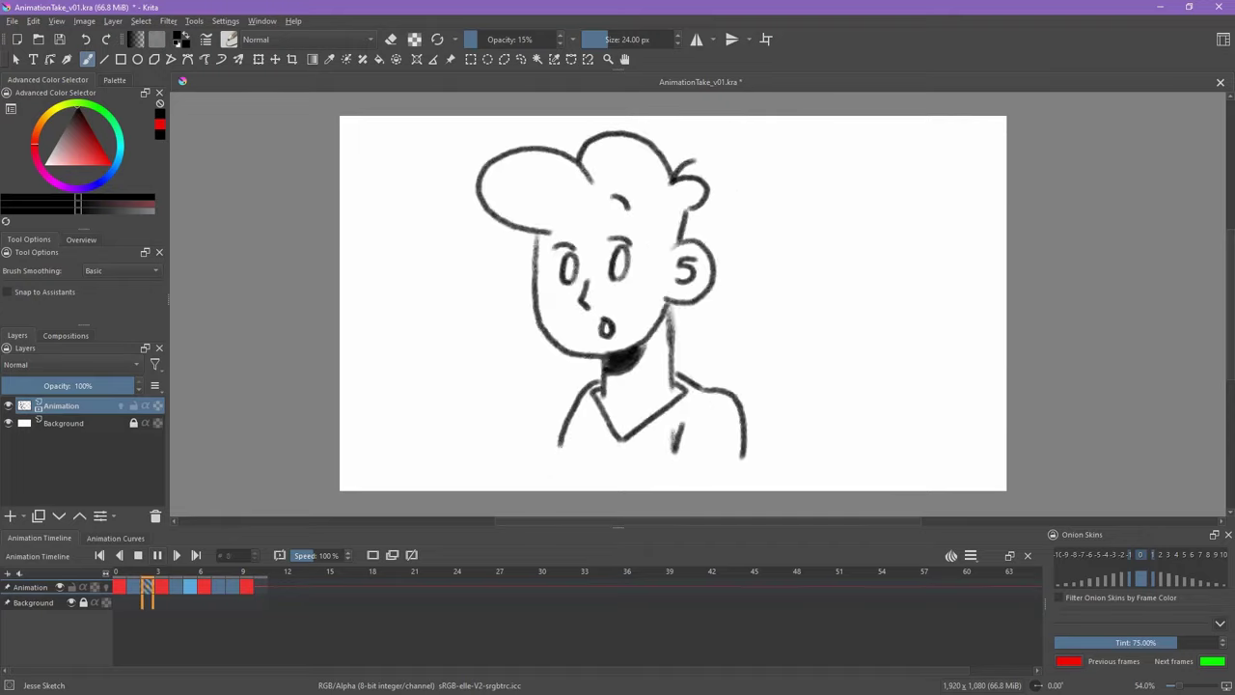
key(space)
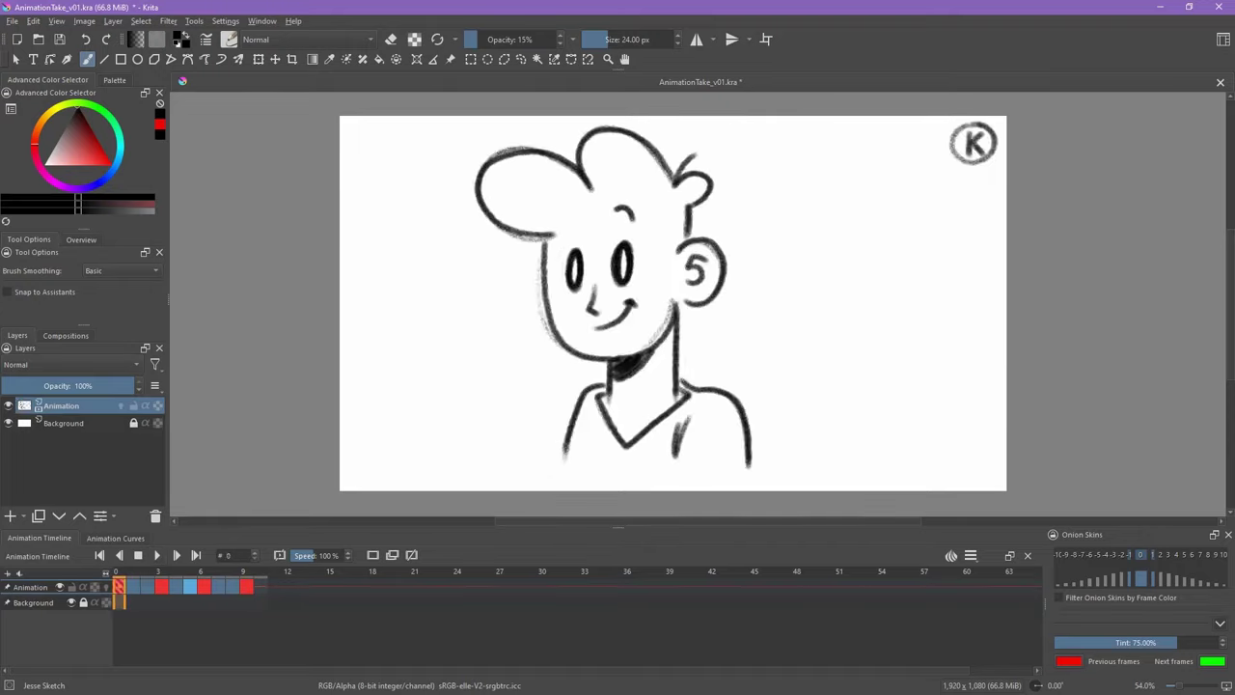
Spread out the drawings after the first one on the Animation layer by inserting one hold frame for each selected drawing.
drag(133, 572, 247, 571)
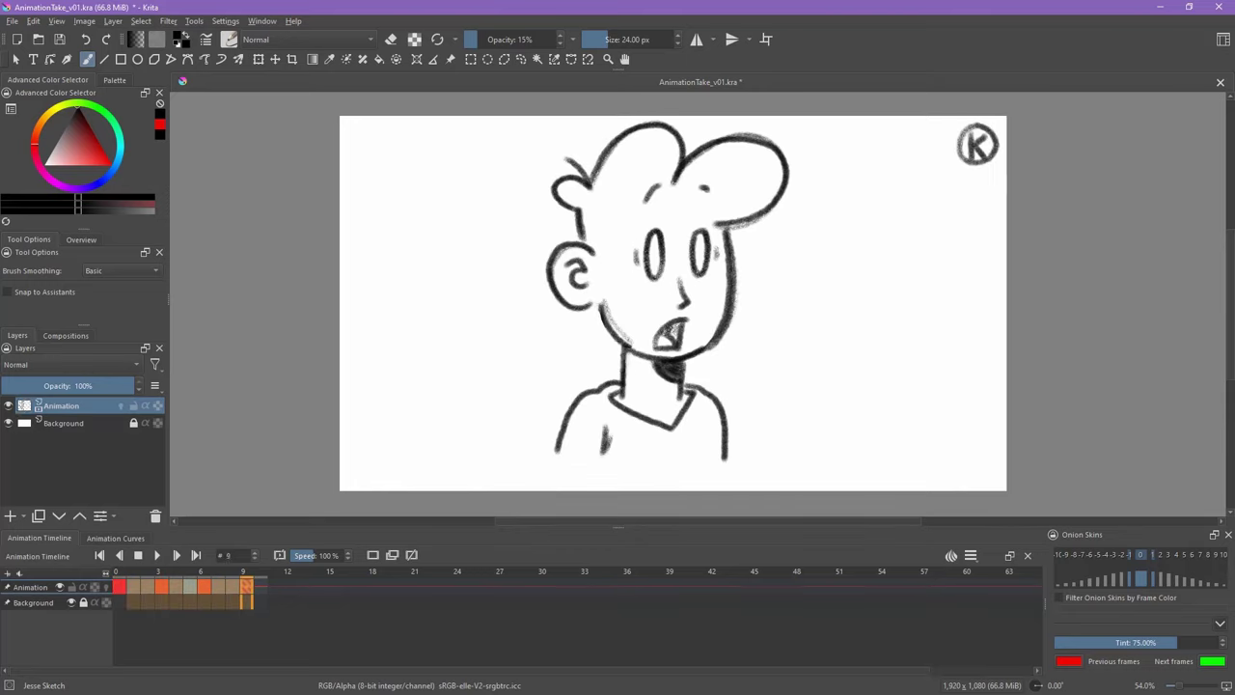
key(Right)
click(260, 586)
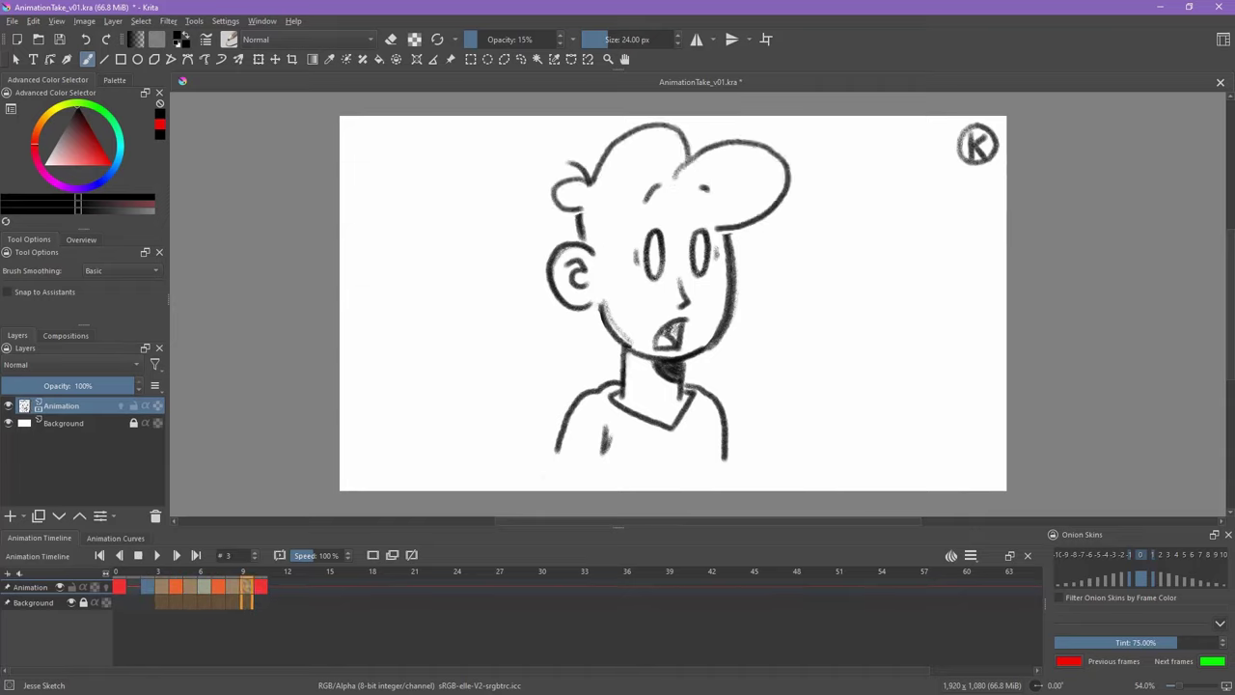
right_click(261, 586)
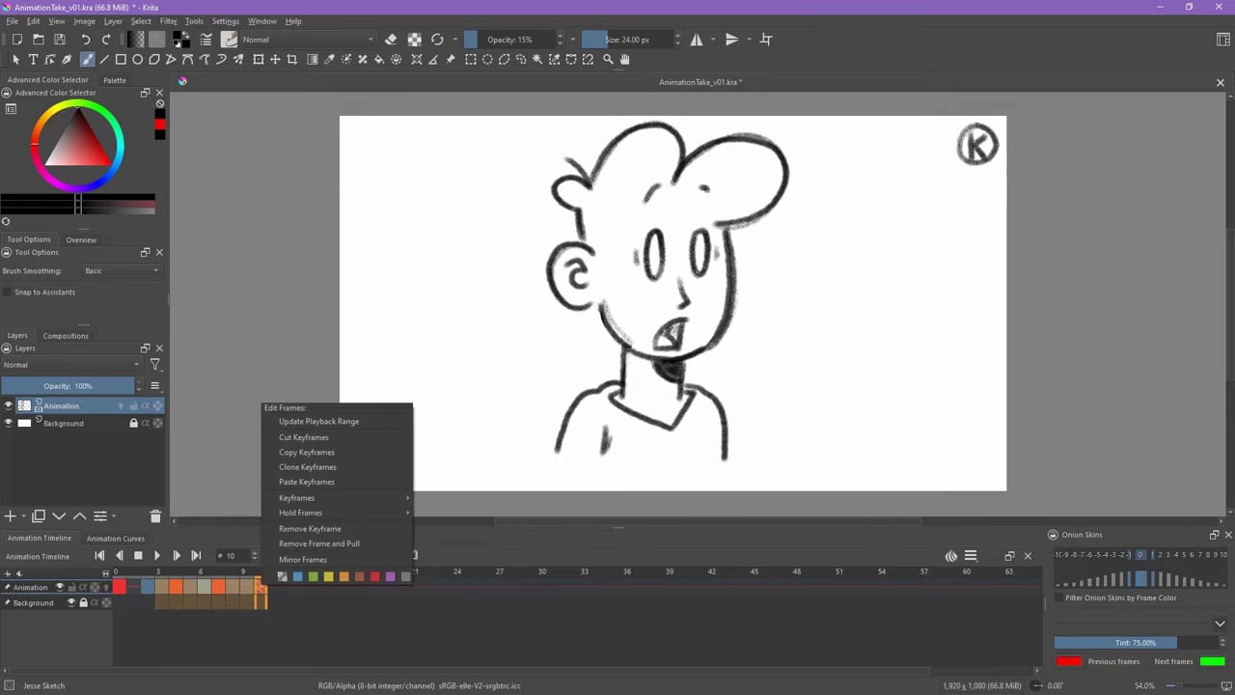
mouse_move(328, 512)
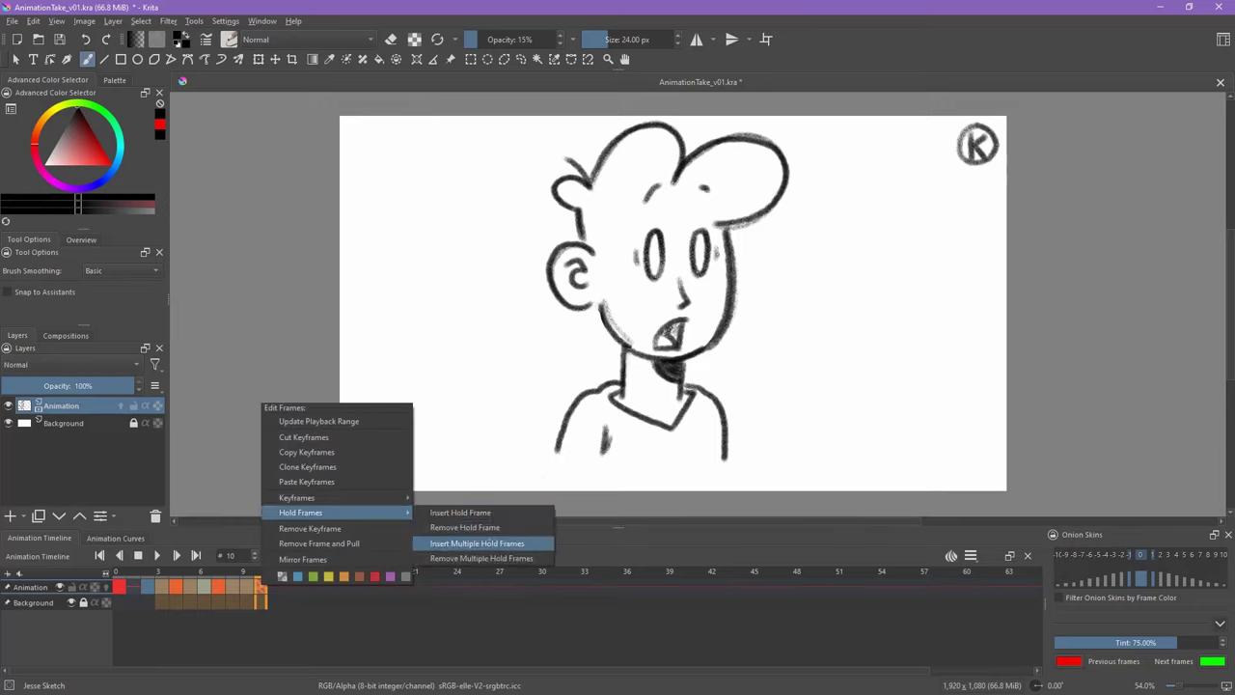
click(476, 543)
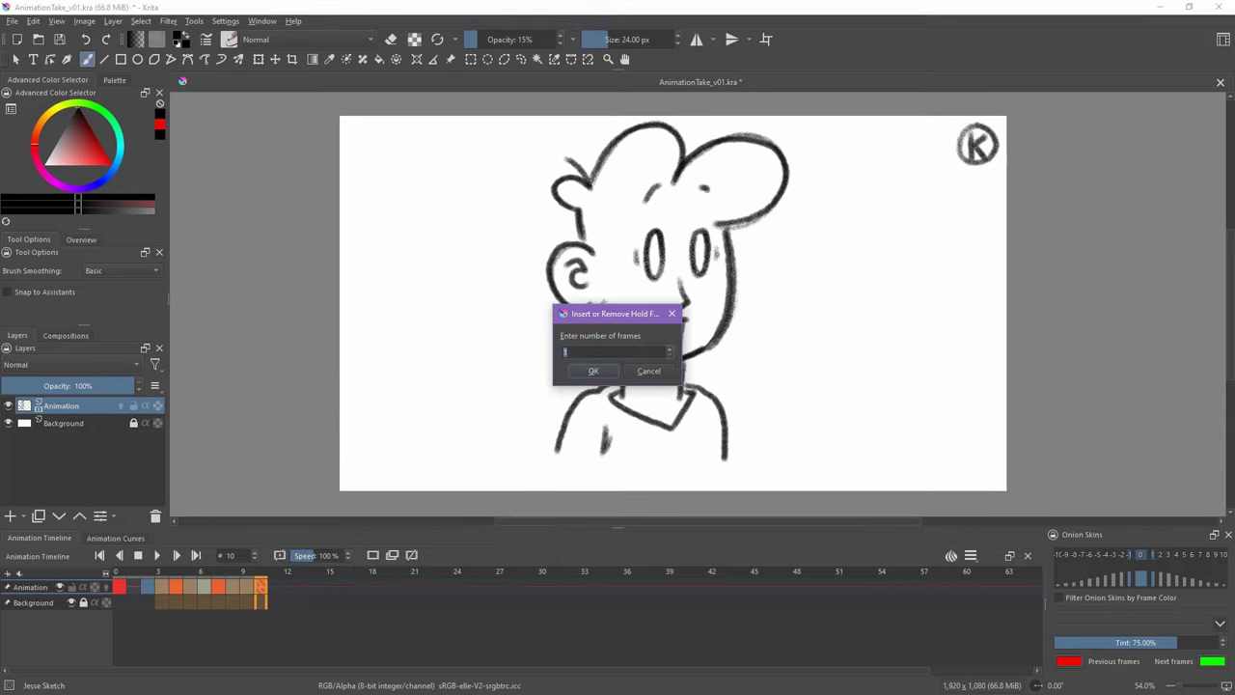
key(Return)
key(space)
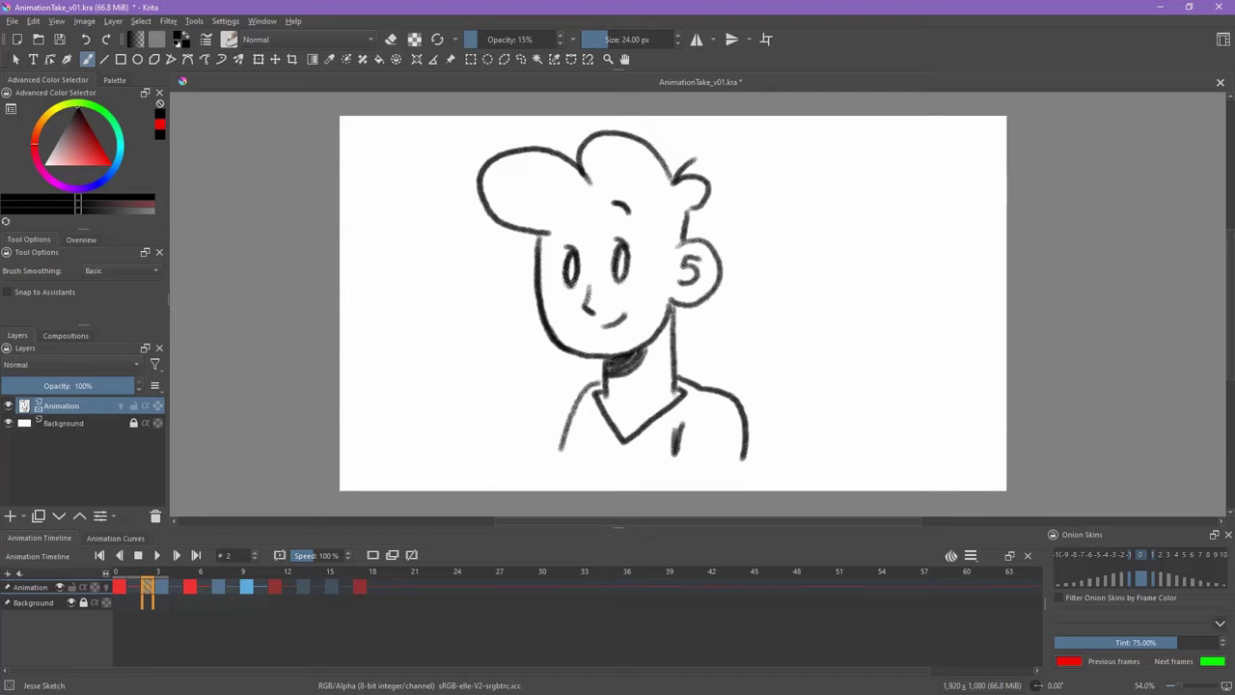
Insert a hold frame after the in-between drawing on frame 2.
right_click(147, 586)
mouse_move(188, 529)
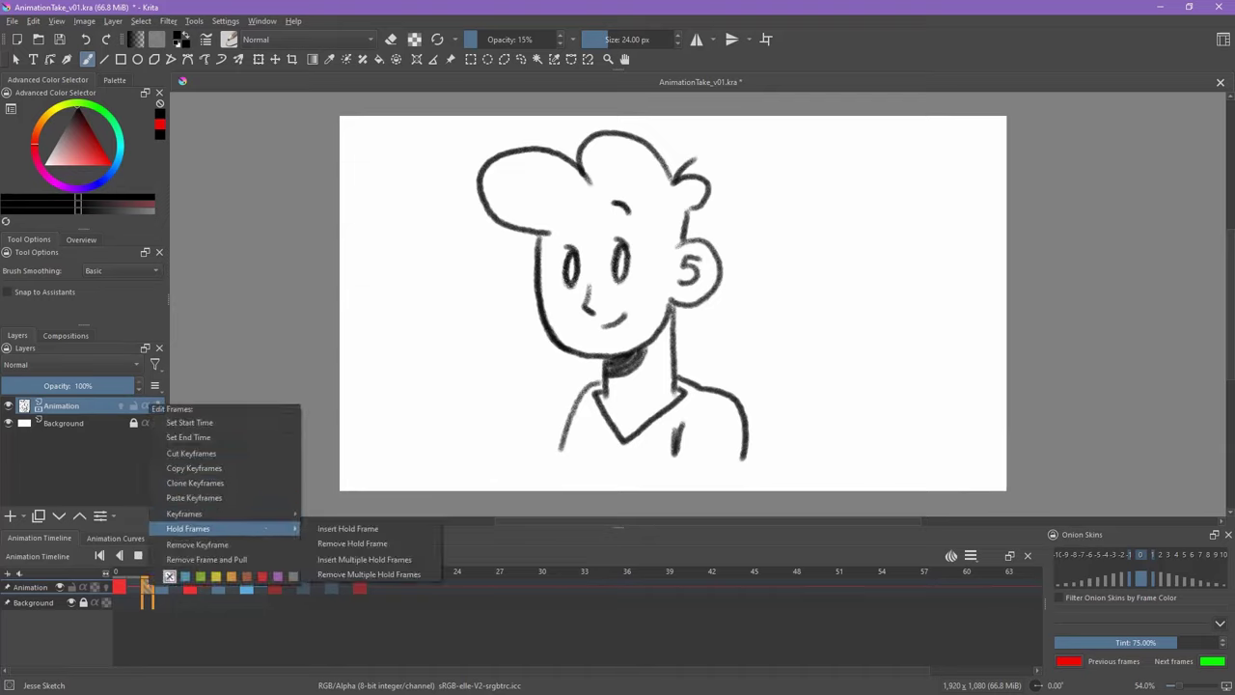
click(338, 530)
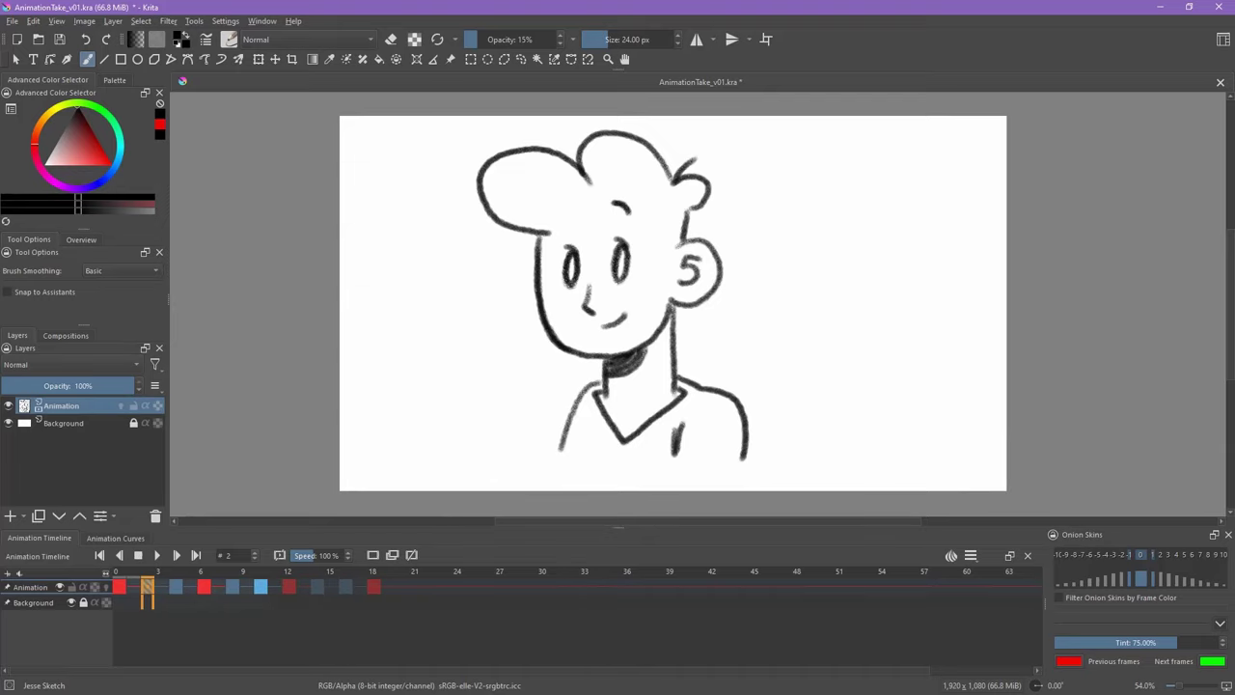
Return to frame 0, set the clip end to 21 and play the animation on twos.
click(119, 586)
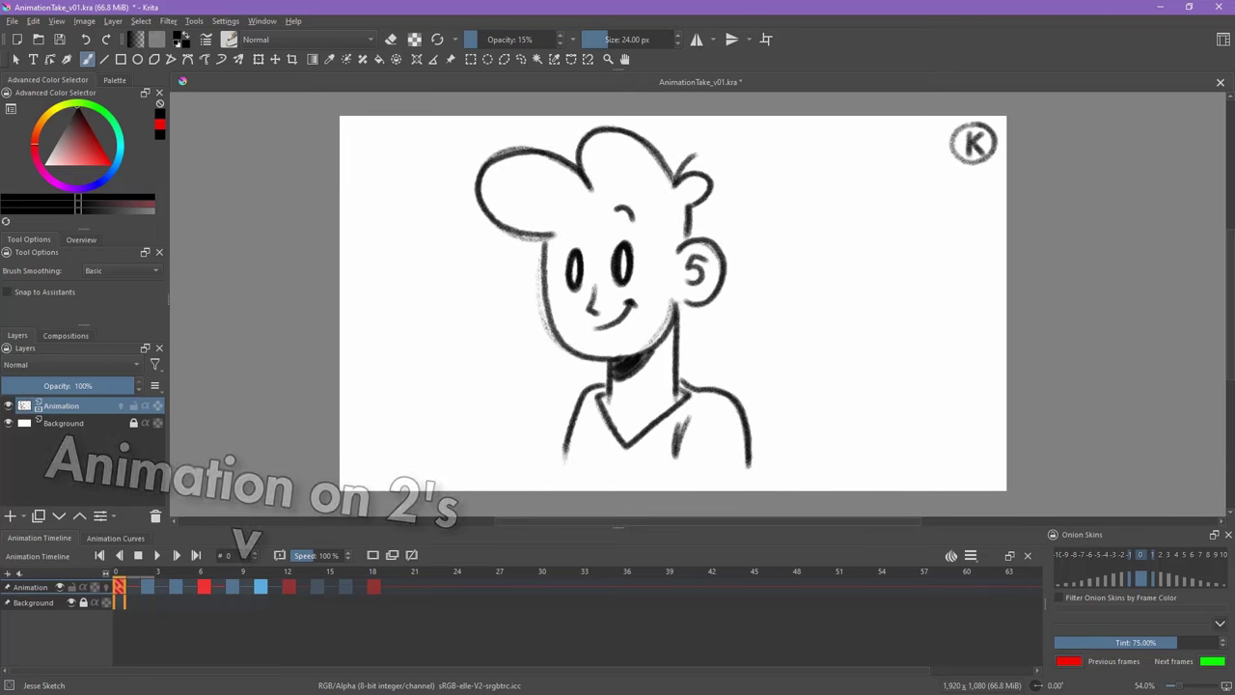
click(971, 555)
drag(1022, 604, 1018, 604)
text(21)
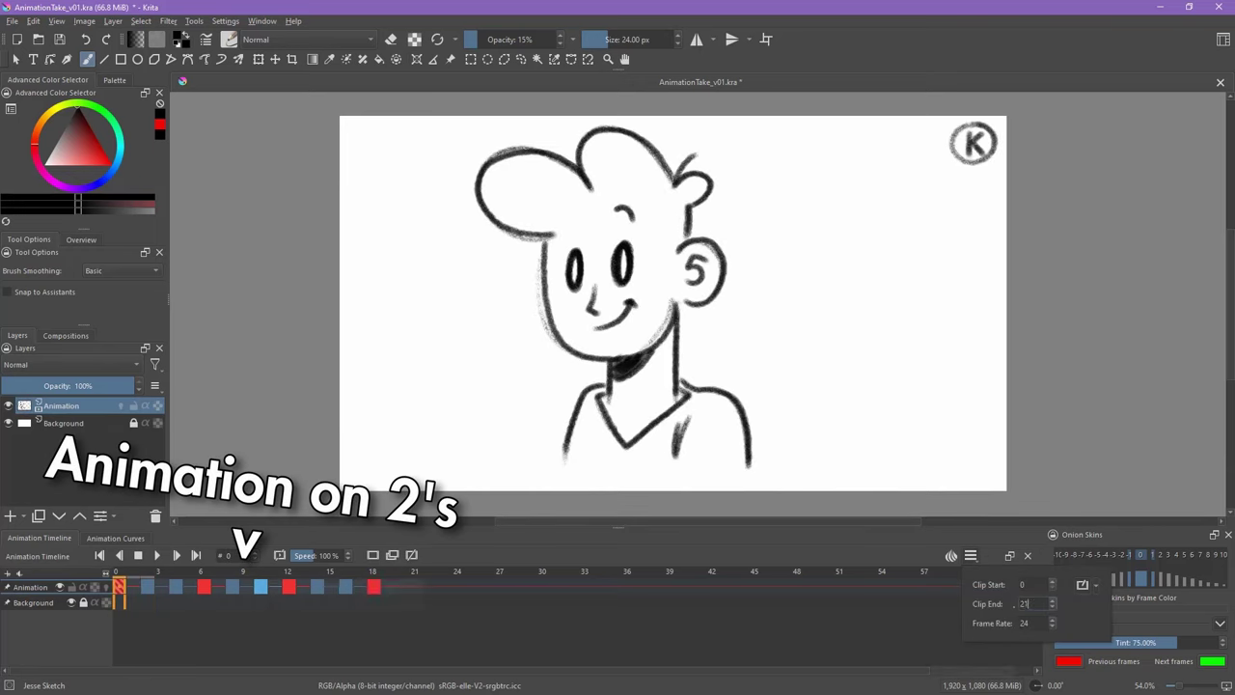
key(Return)
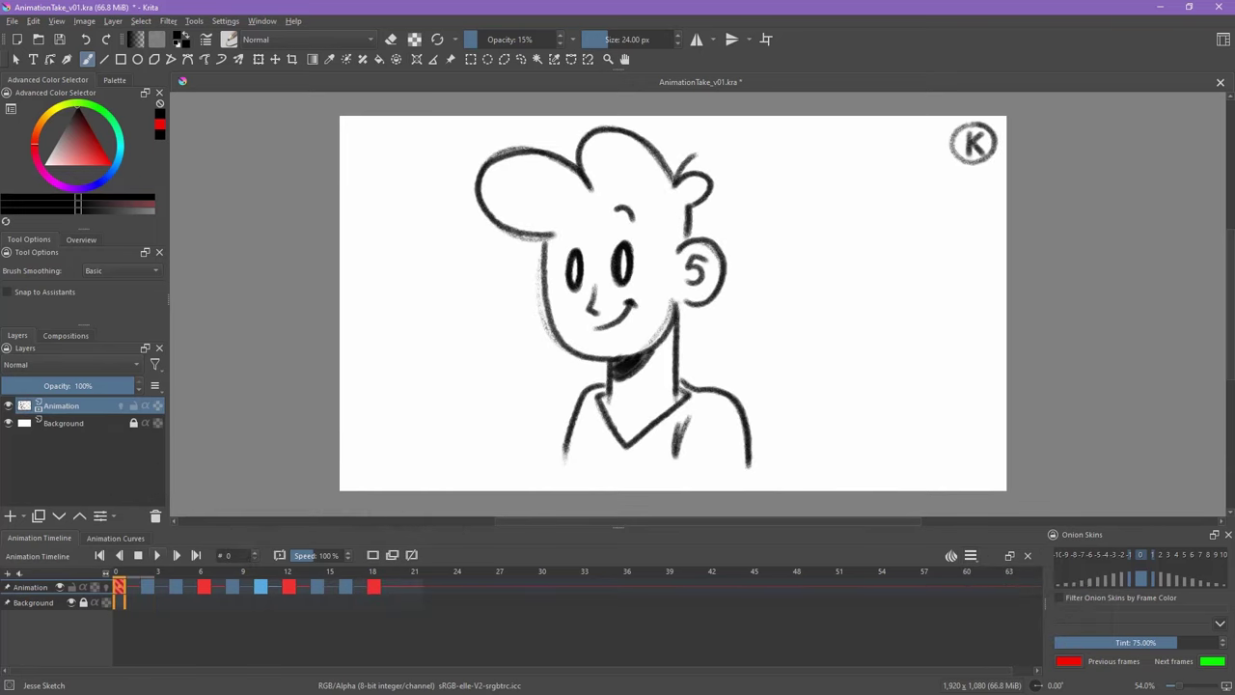
key(space)
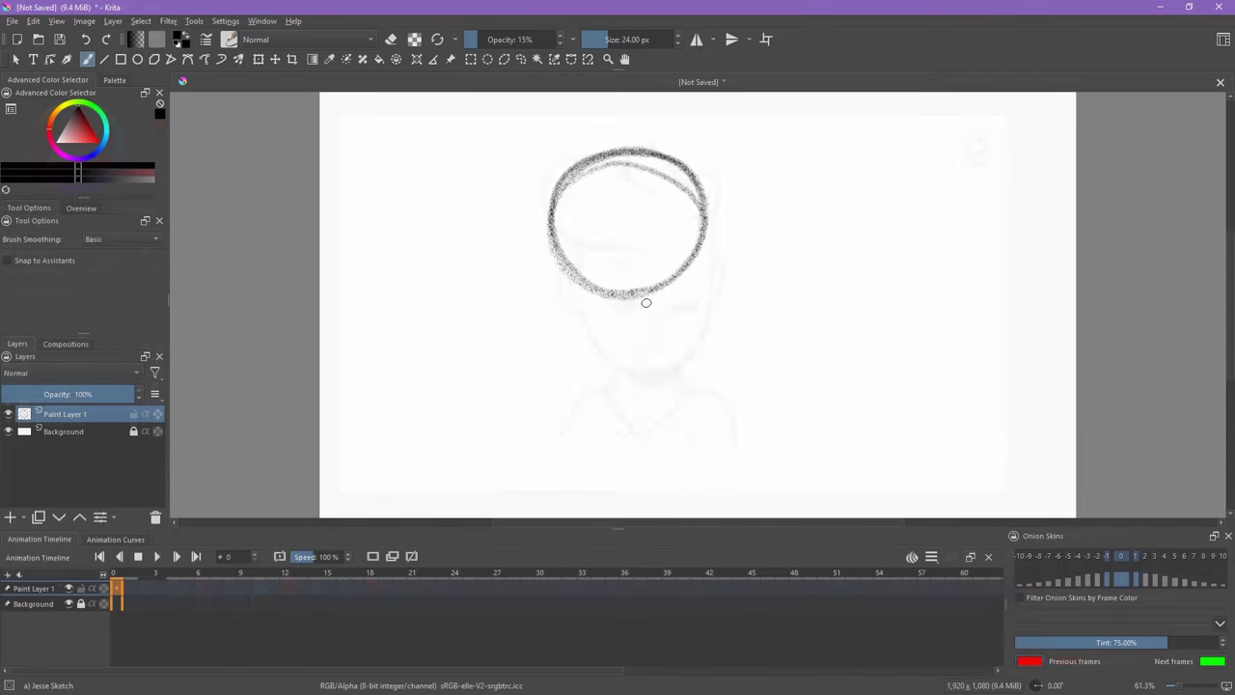
In the new unsaved document, sketch the hood, drawstrings, shoulder and sleeve of a hoodie below the round head.
drag(640, 303, 643, 349)
drag(648, 296, 720, 299)
drag(720, 300, 645, 348)
drag(630, 352, 636, 355)
drag(651, 359, 659, 362)
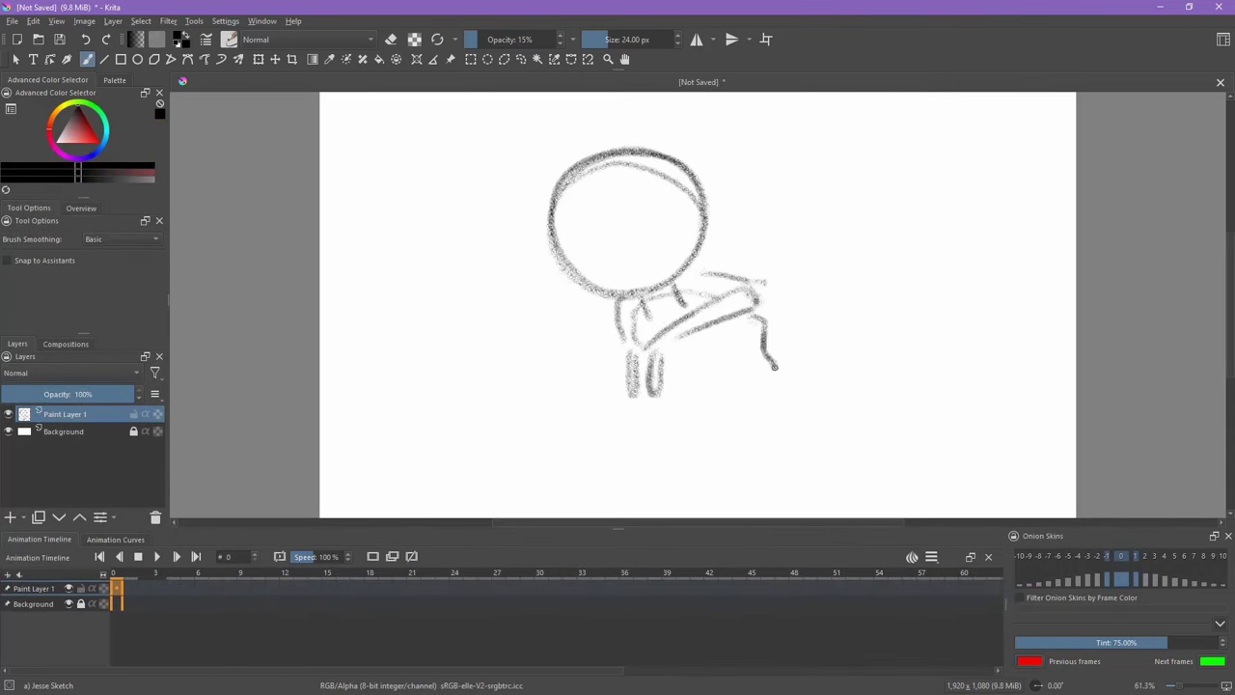
drag(774, 366, 779, 488)
drag(725, 343, 712, 482)
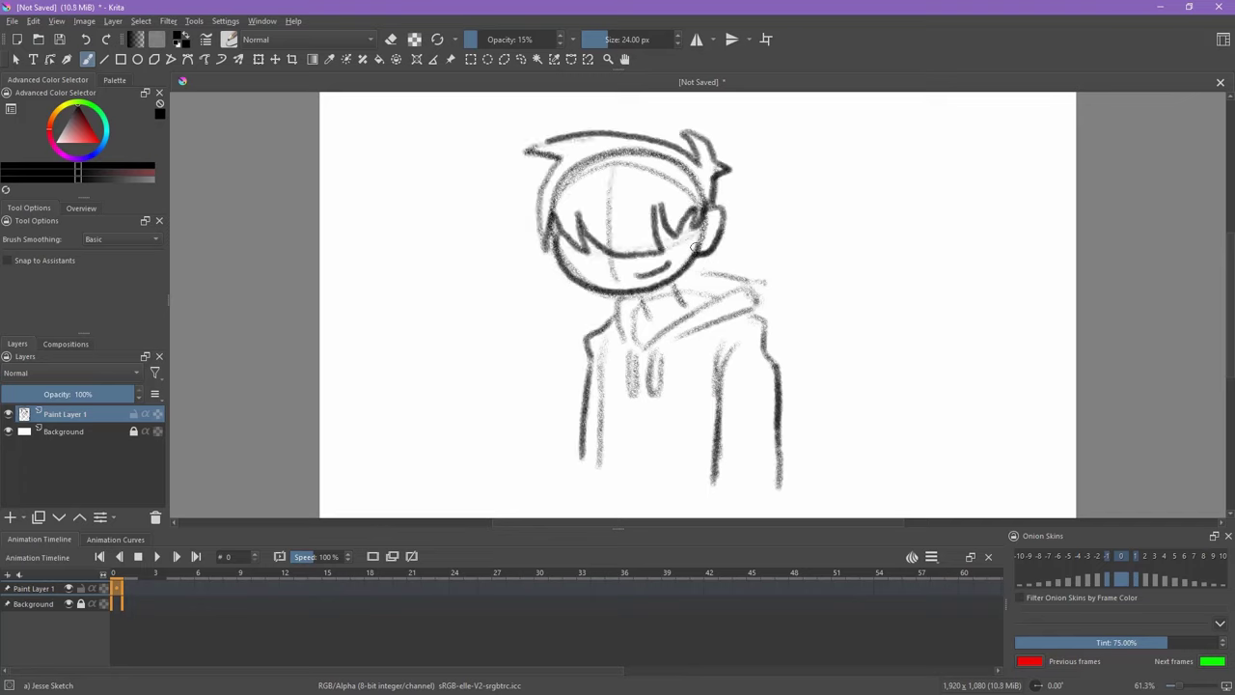
Refine the hood in the rough sketch and lower the sketch layer's opacity.
click(505, 58)
click(87, 59)
drag(699, 274, 759, 311)
drag(94, 394, 28, 393)
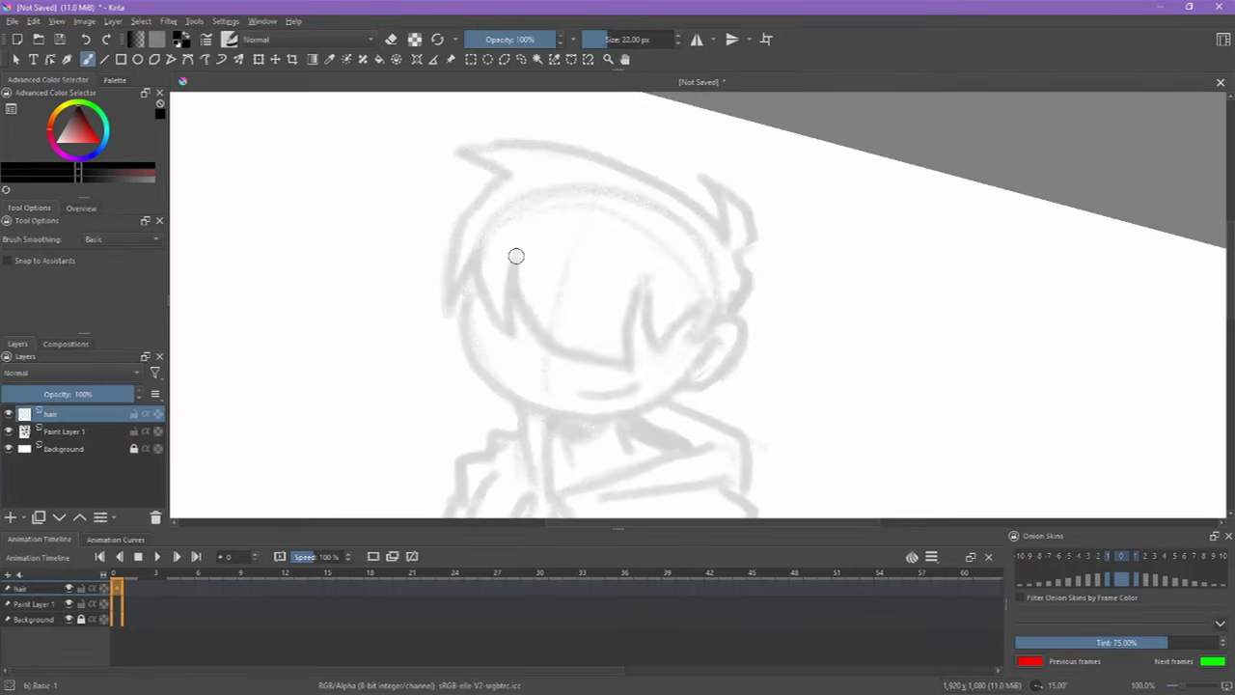
Ink the jagged fringe and the outer hair contour in black at 100% opacity and 22 px on the head layer.
drag(515, 254, 730, 331)
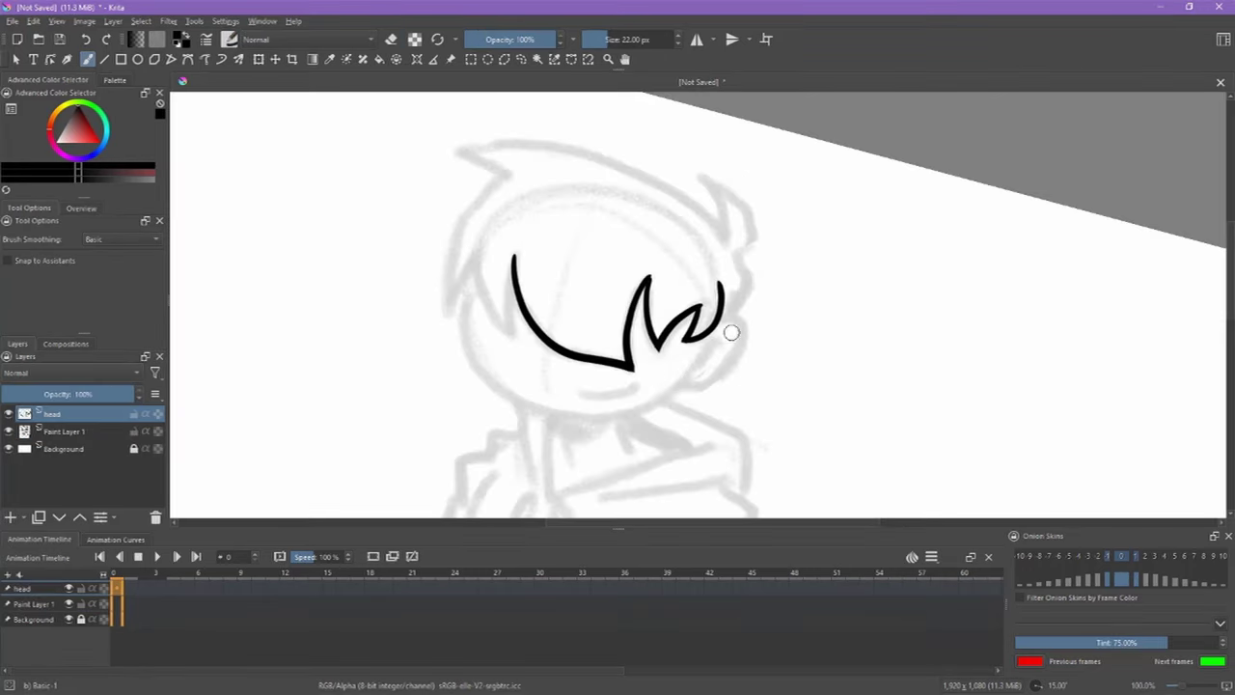
drag(454, 150, 724, 241)
drag(477, 232, 743, 280)
key(e)
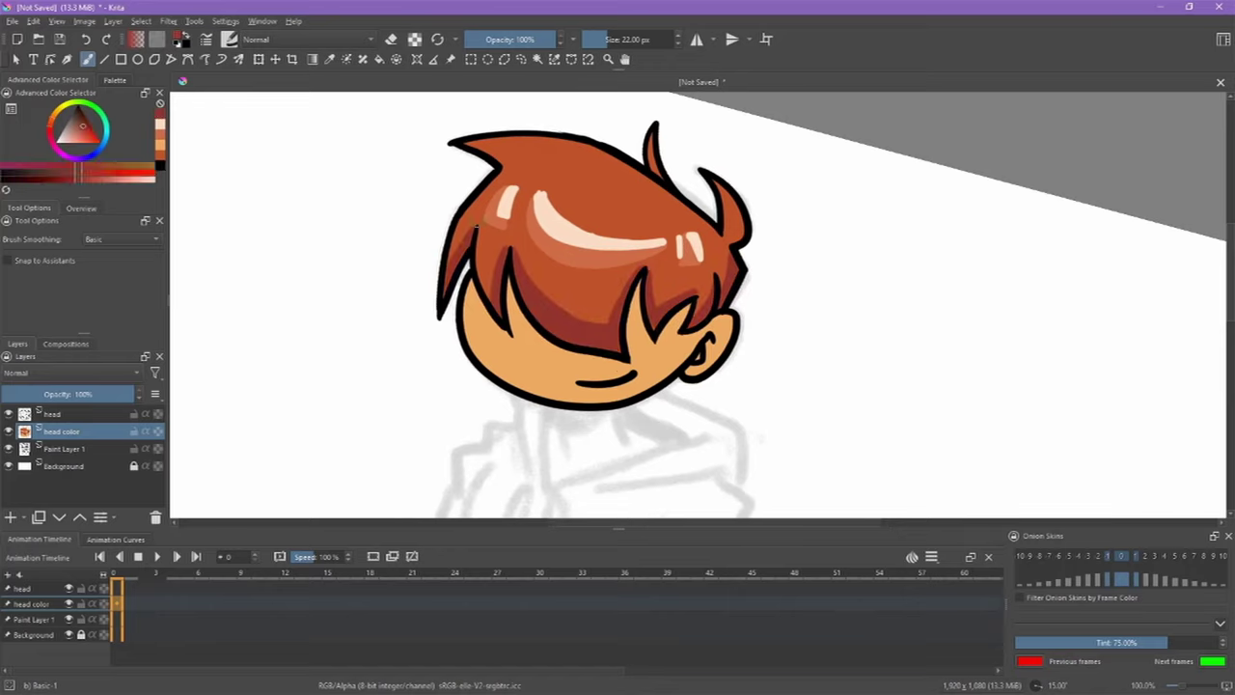
Shade the fringe dark red on the head color layer and ink the hoodie's drawstrings on the body layer.
drag(570, 308, 628, 337)
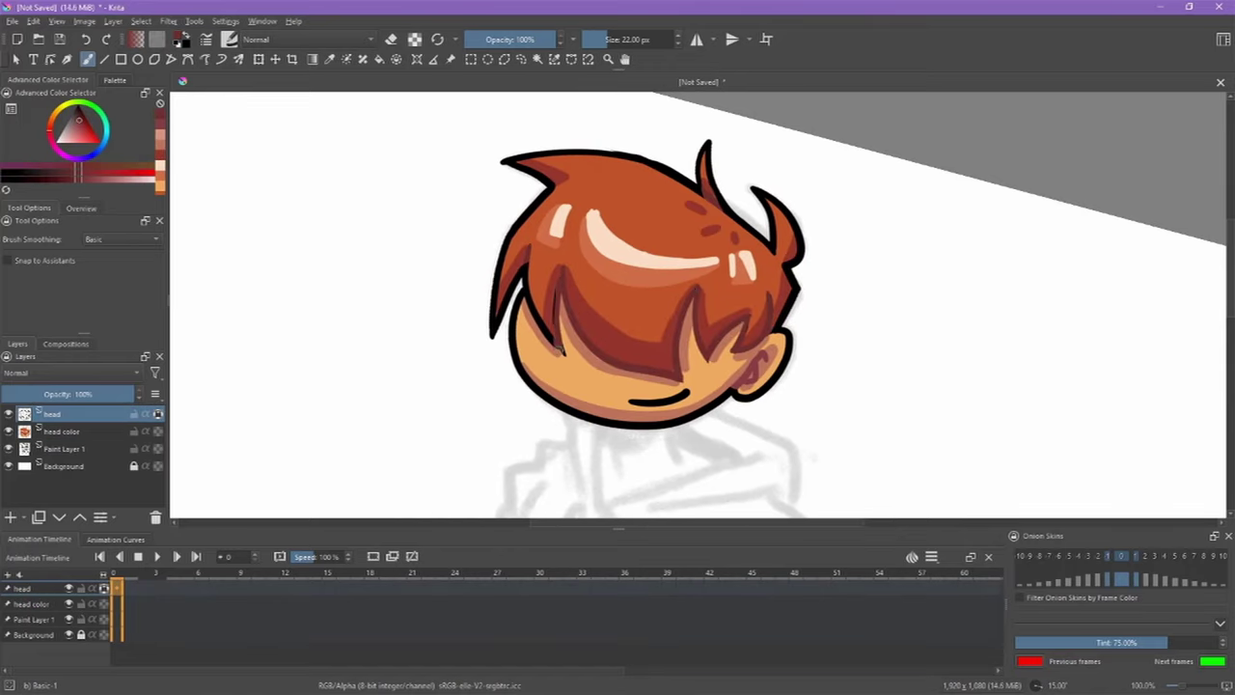
right_click(731, 344)
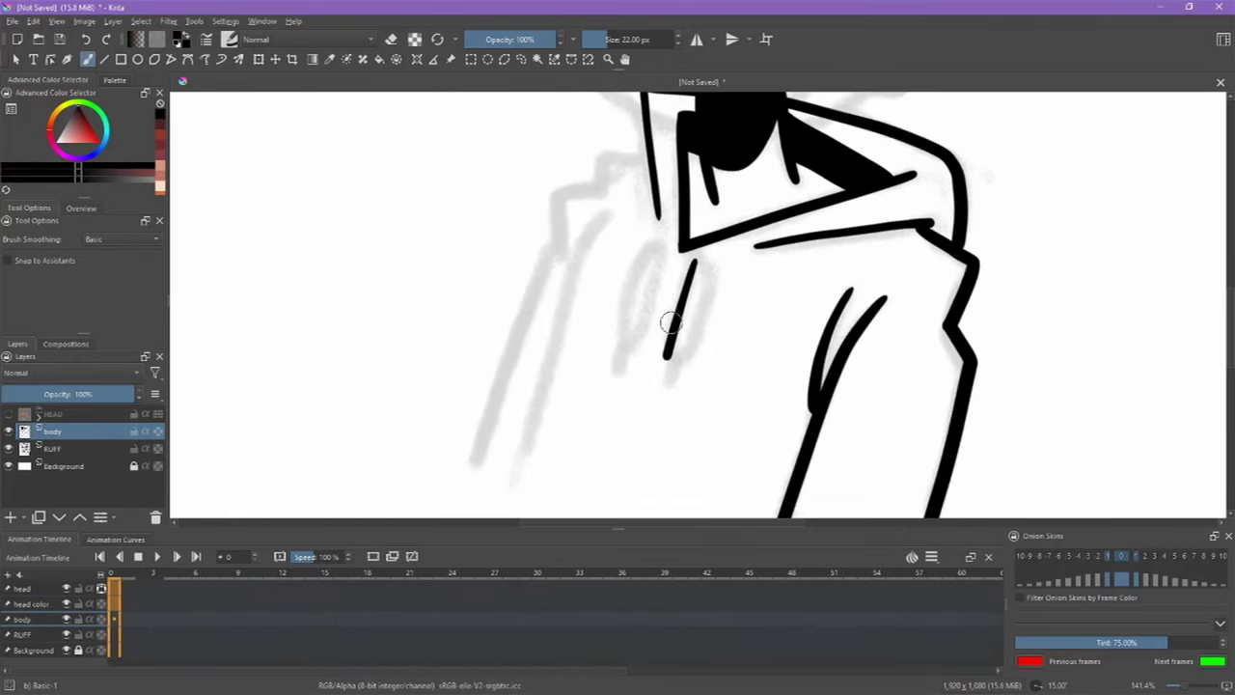
drag(676, 253, 637, 371)
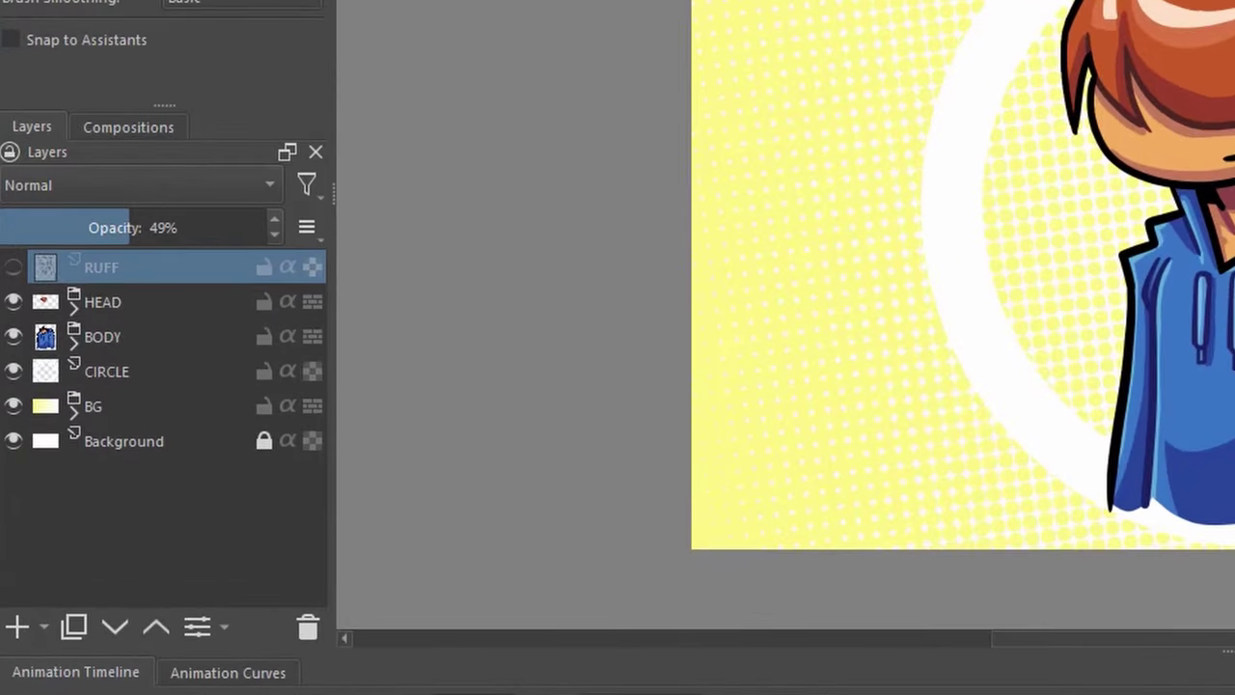
Move the RUFF layer below the BODY group and expand the HEAD group.
drag(109, 268, 109, 354)
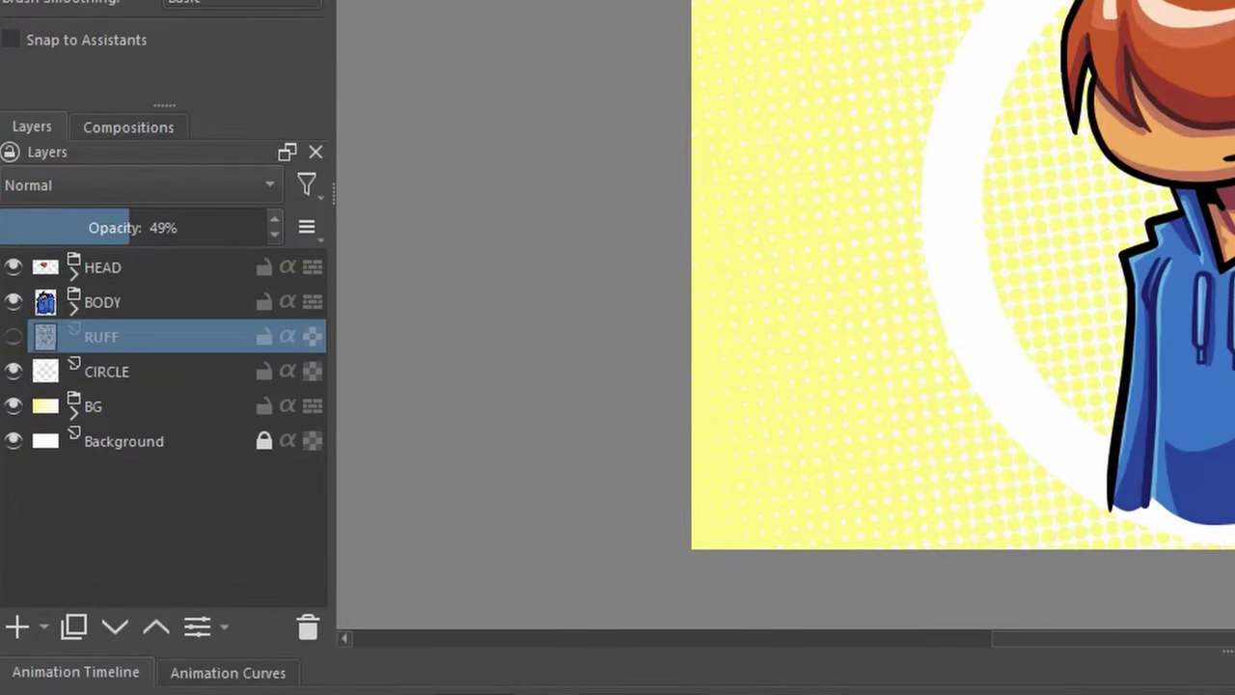
click(109, 268)
click(73, 274)
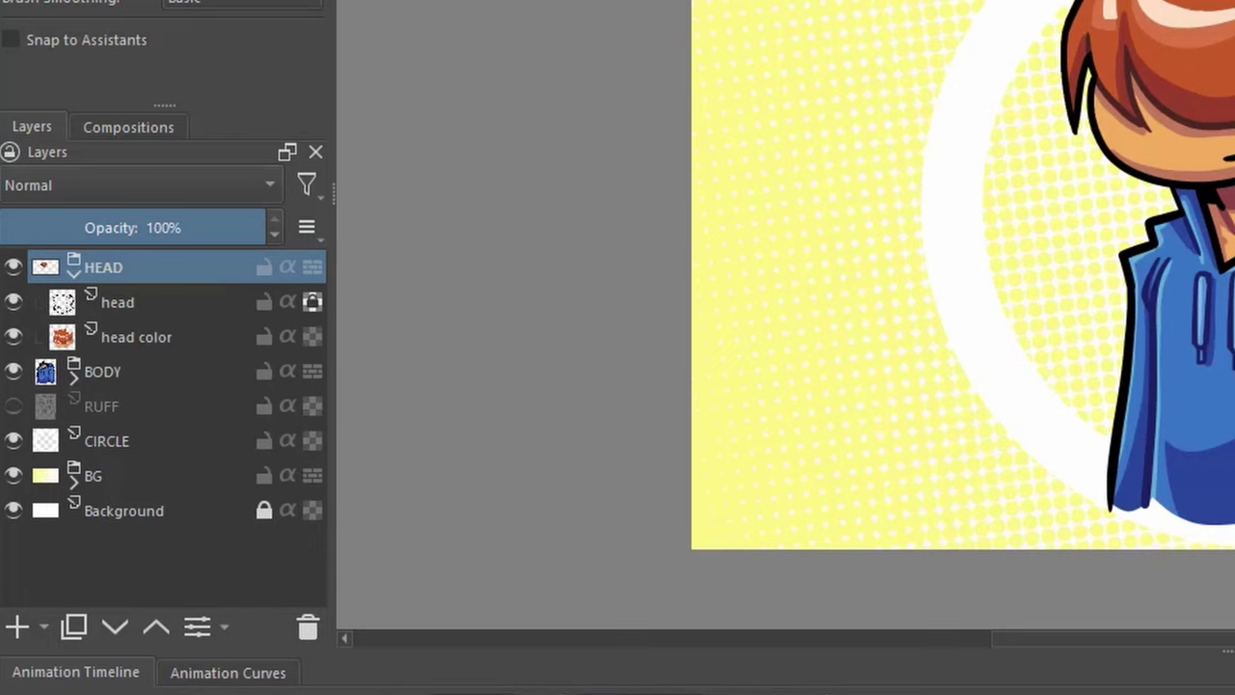
Examine the head and head color layers by hiding and showing each one and selecting them alternately.
click(118, 302)
click(14, 302)
click(14, 302)
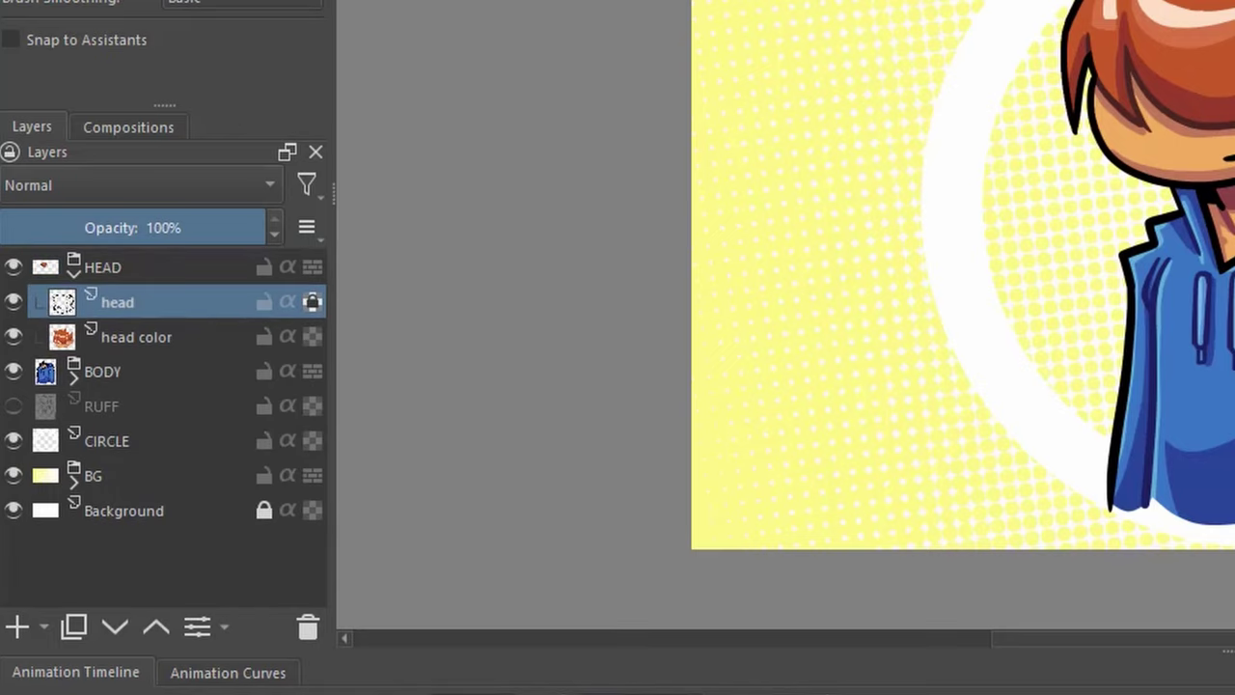
click(13, 337)
click(14, 337)
click(13, 337)
click(13, 336)
click(136, 337)
click(117, 302)
click(136, 336)
click(118, 302)
Collapse the HEAD group and open the BODY group with its body layer selected.
click(104, 267)
click(73, 274)
click(74, 309)
click(117, 337)
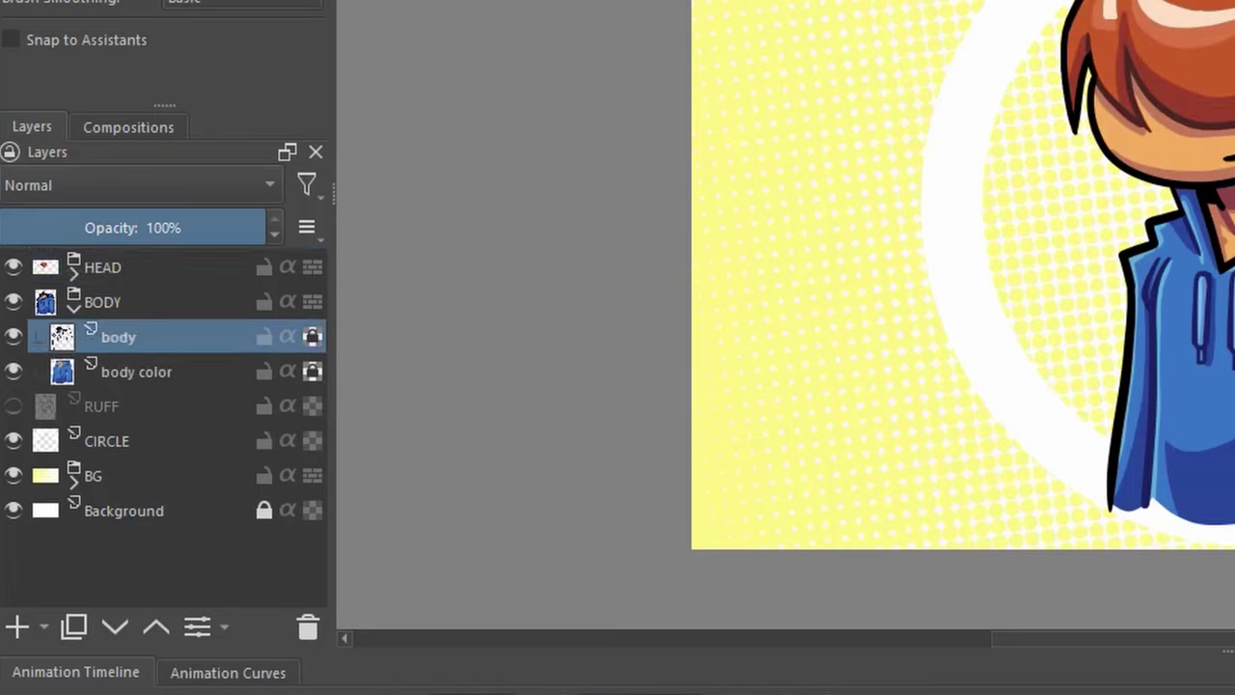
Select the body and body color layers together, and collapse their BODY group with the group selected.
shift+click(136, 371)
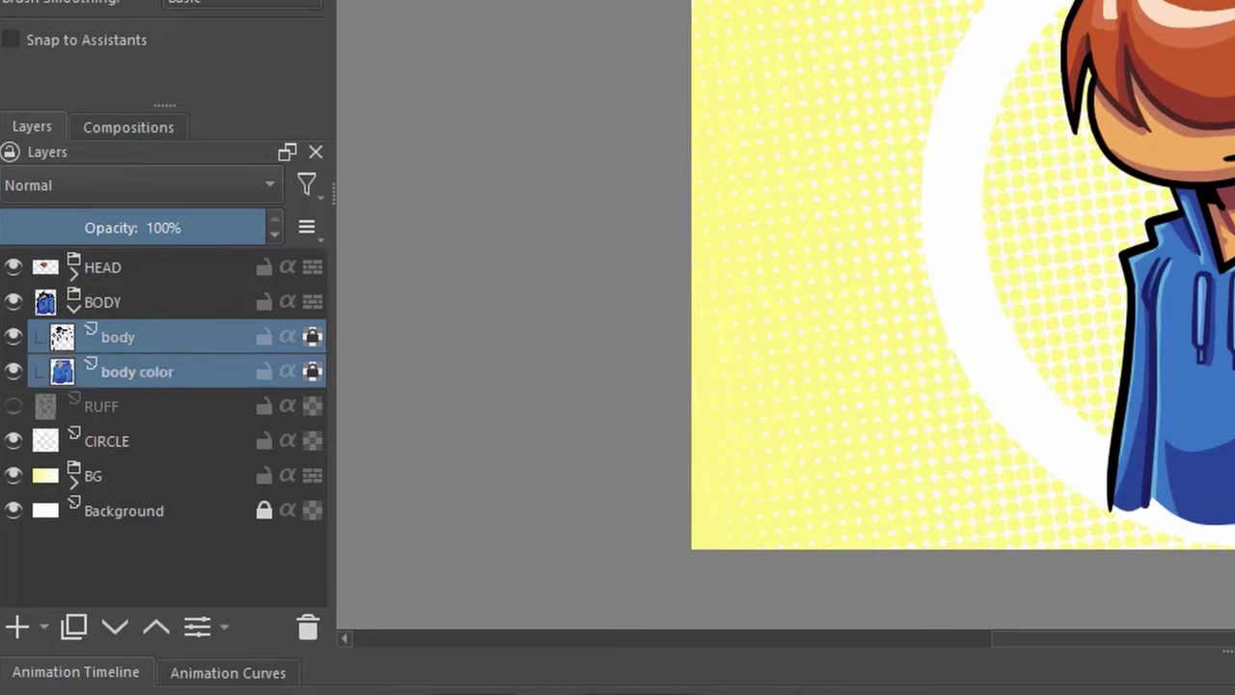
click(104, 302)
click(73, 309)
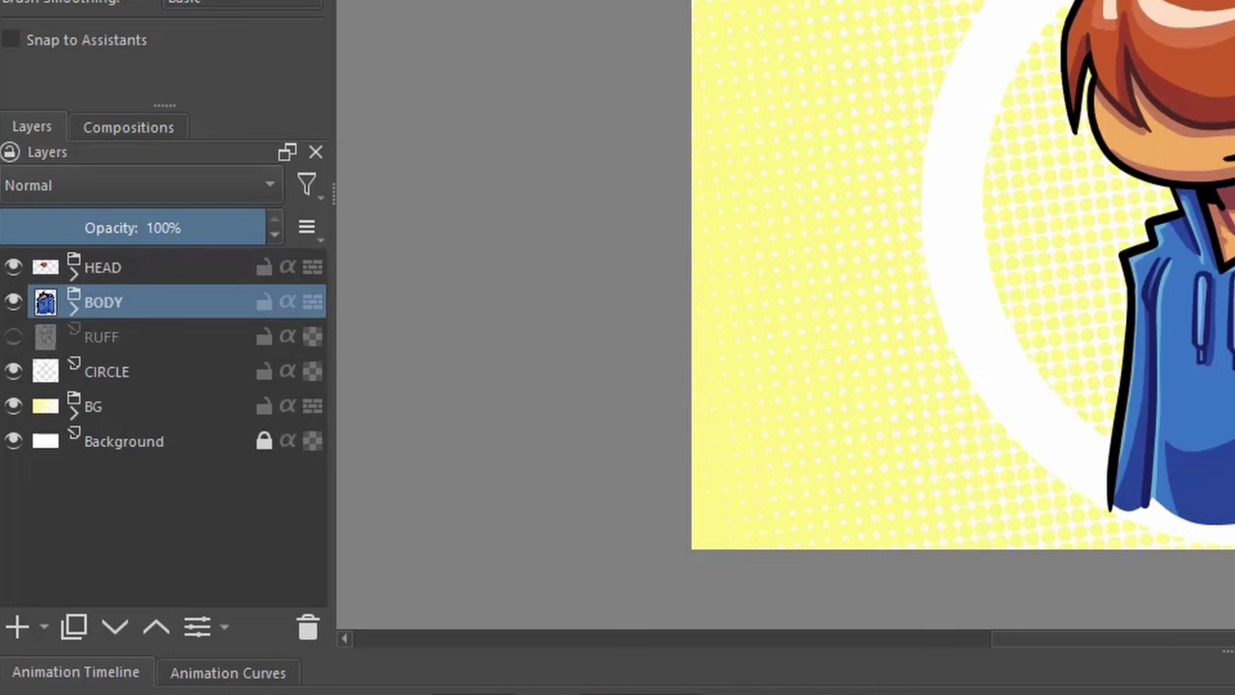
Examine the BG group and CIRCLE layer by hiding and showing each one, and select the CIRCLE layer.
click(96, 406)
click(13, 406)
click(13, 406)
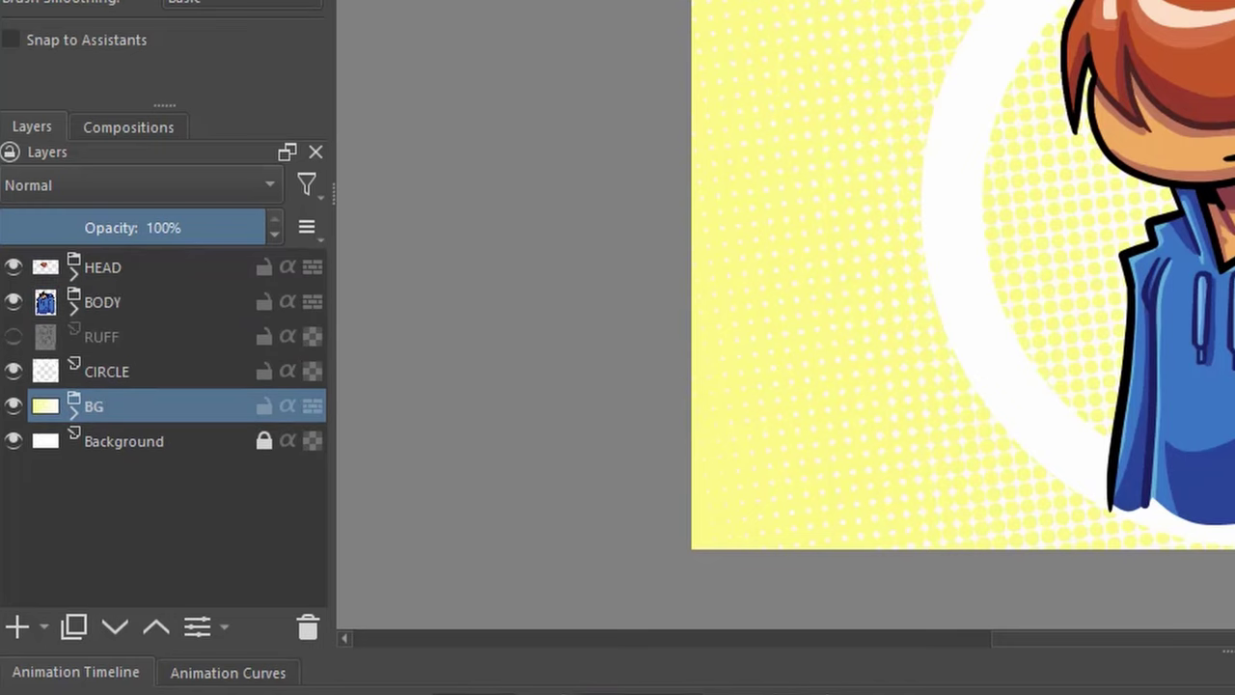
click(14, 371)
click(14, 371)
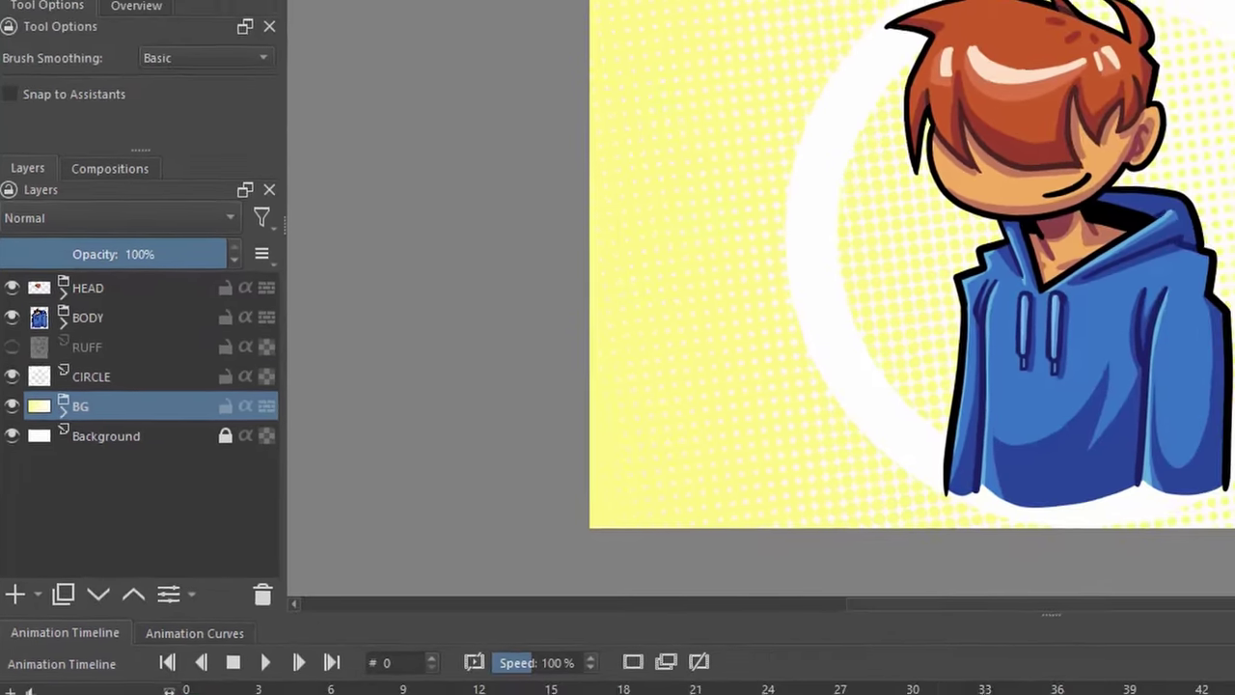
click(107, 371)
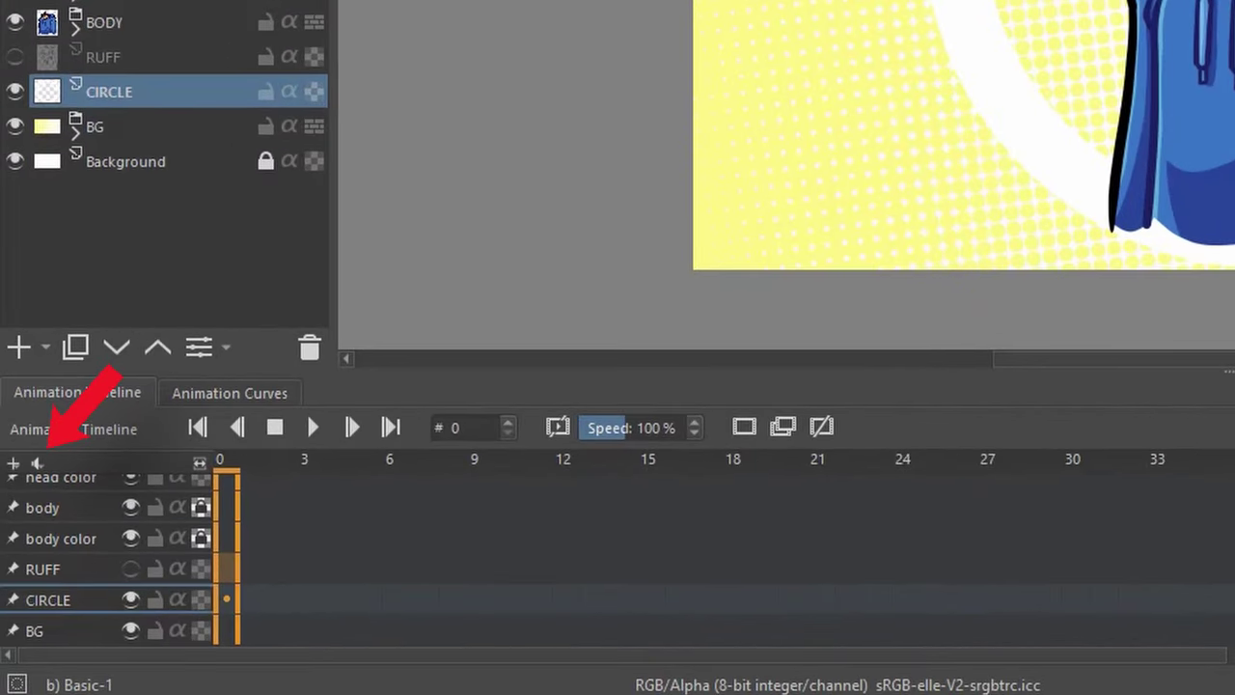
Load man-on-the-groove.wav from the KritaAnimation folder as the animation's audio track.
click(37, 463)
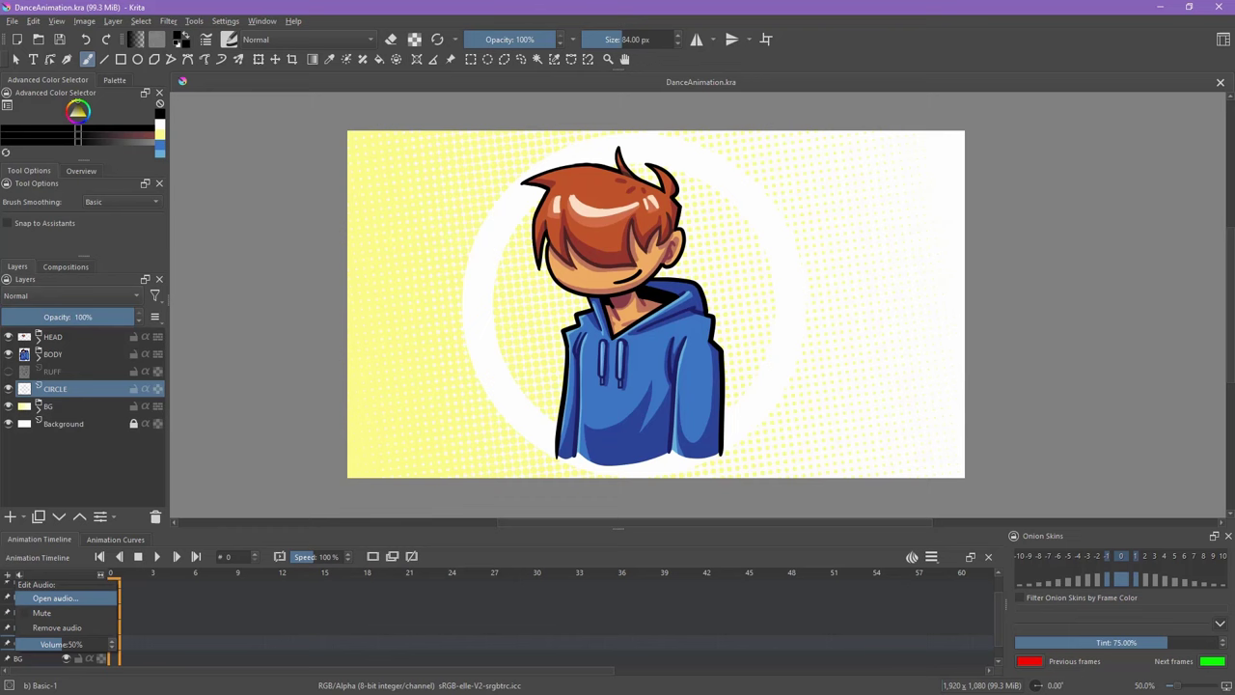
click(109, 509)
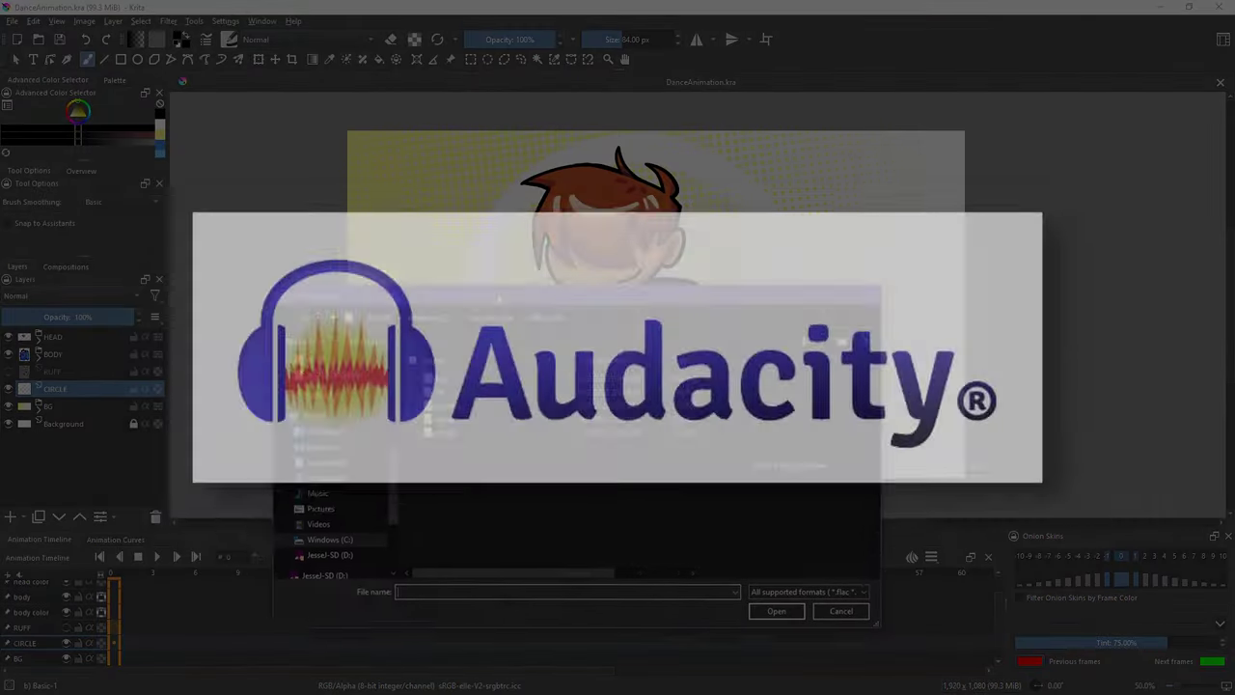
scroll(328, 482, up, 5)
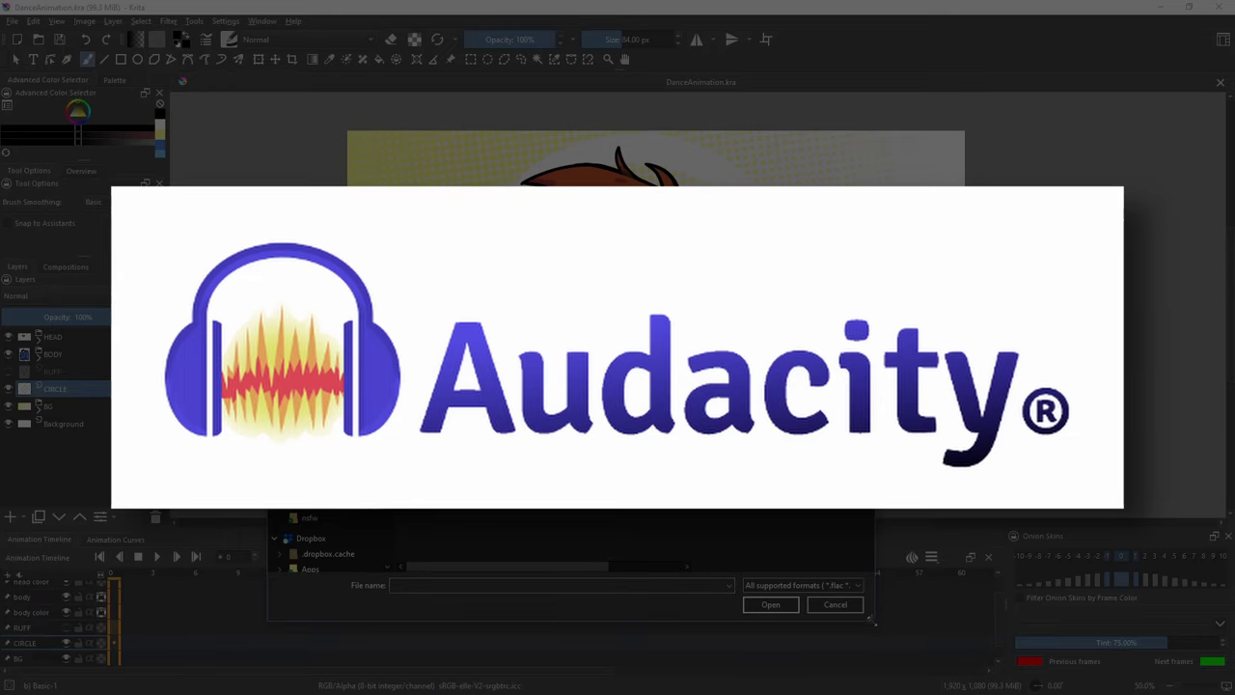
drag(873, 621, 804, 625)
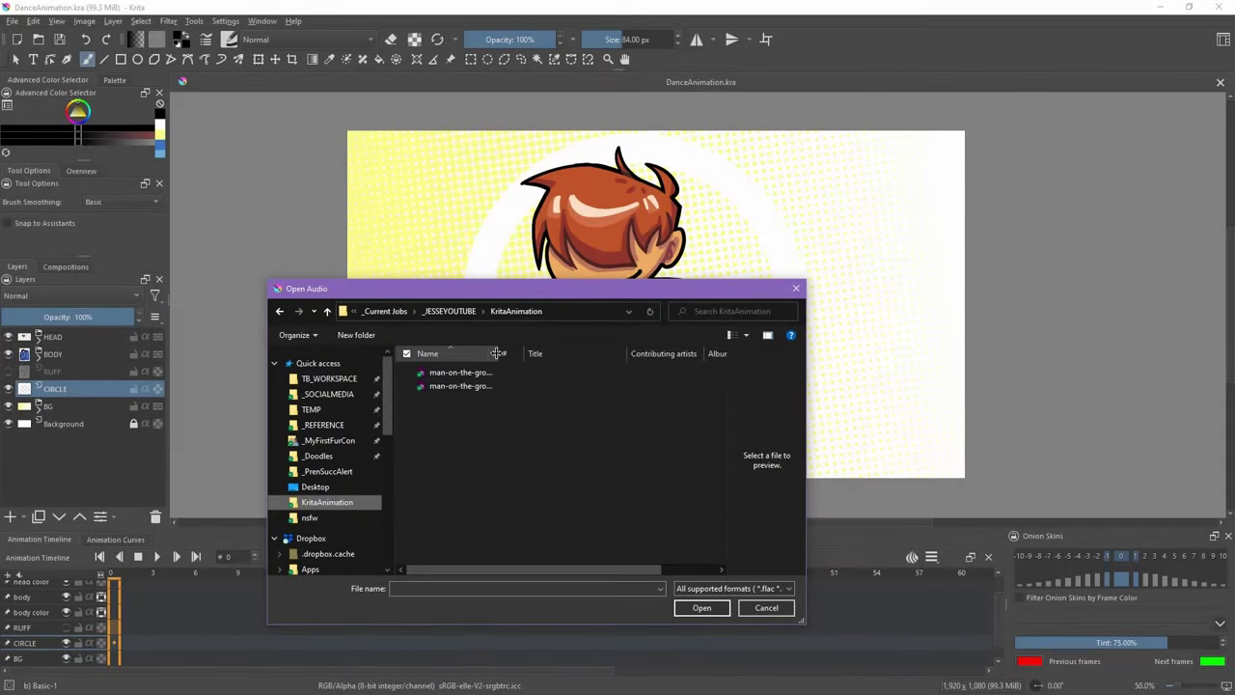
drag(500, 359, 584, 357)
click(489, 375)
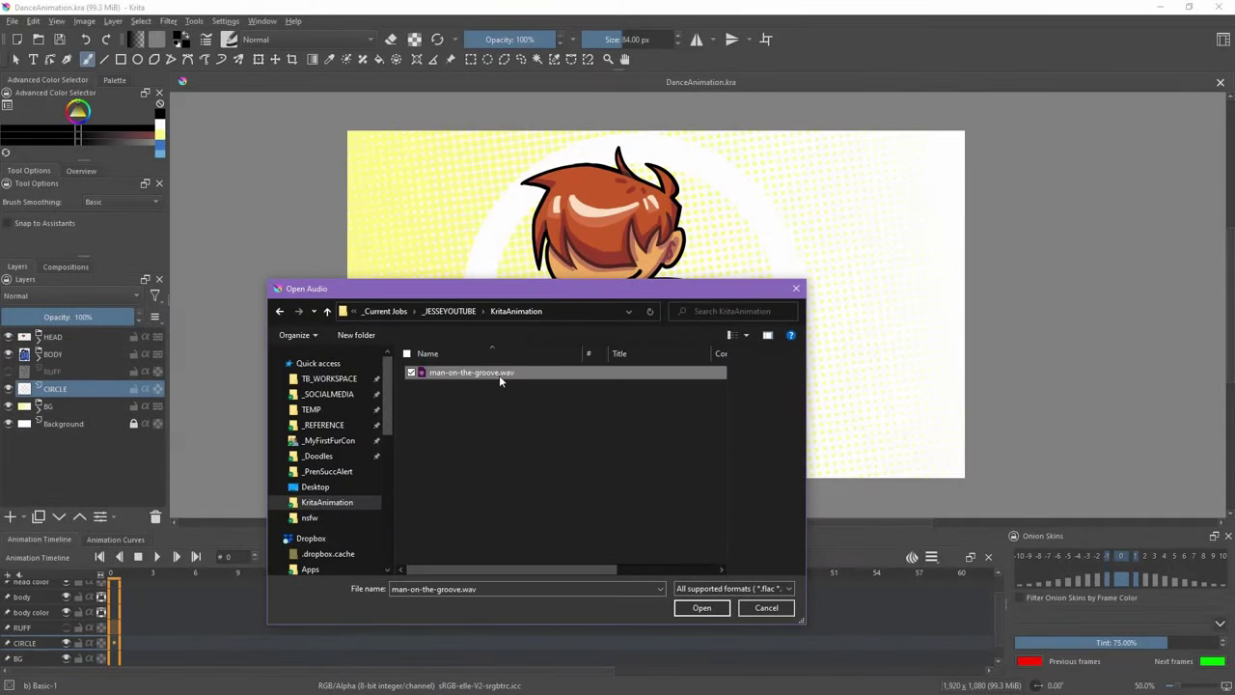
click(702, 608)
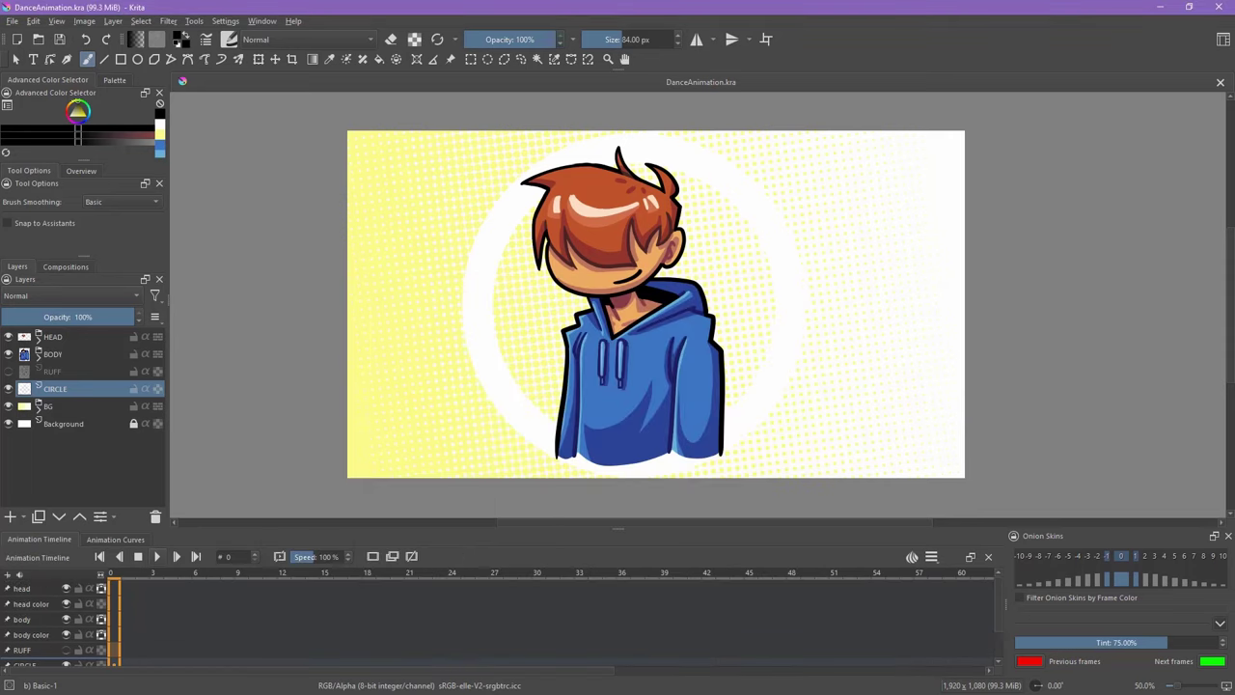
Listen to the audio track by playing the animation and scrubbing through the timeline to find the beats.
click(158, 556)
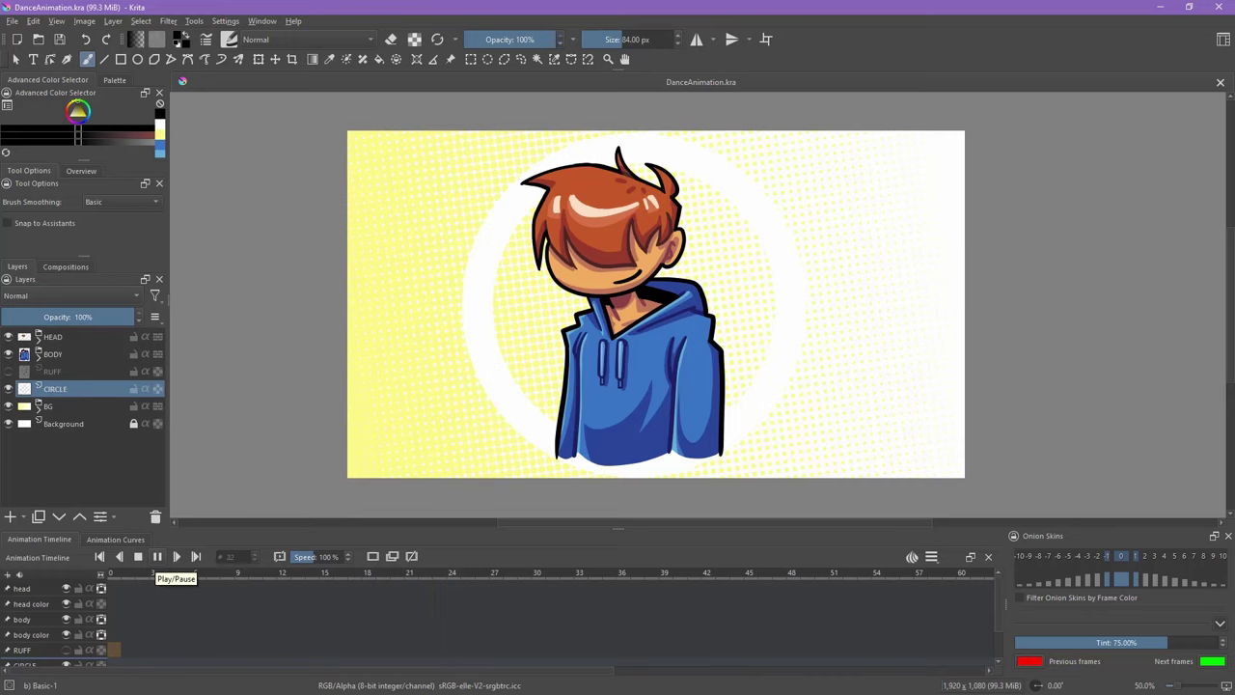
click(158, 556)
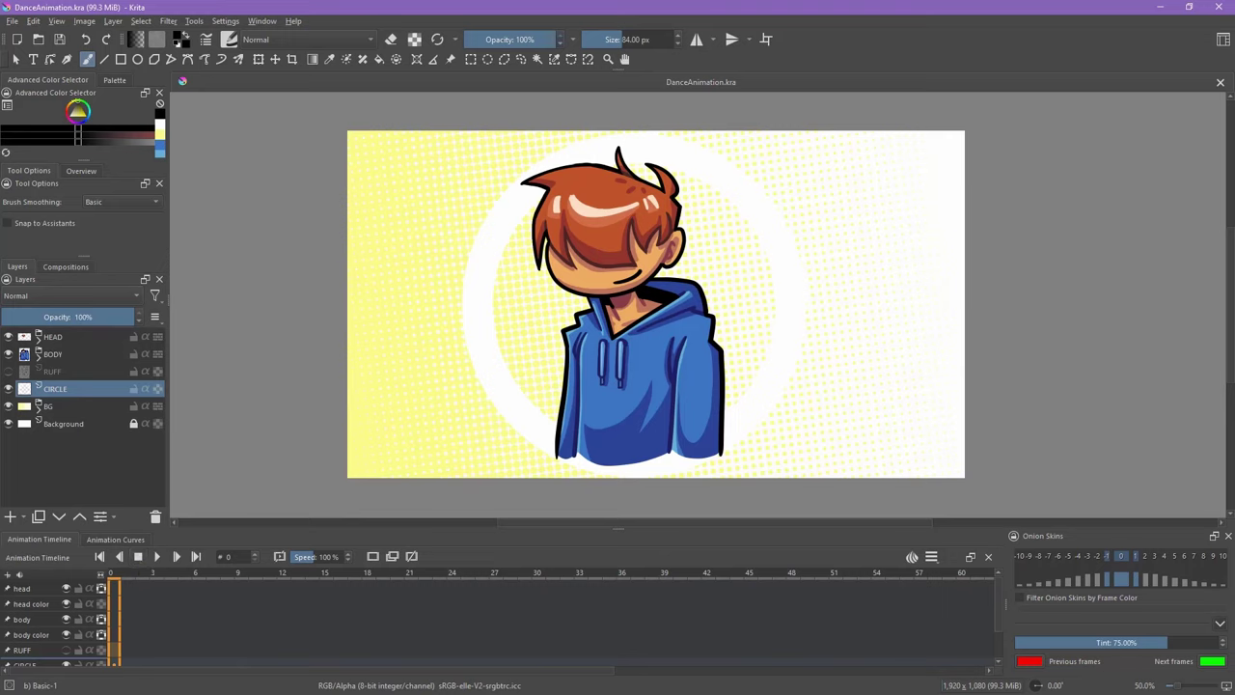
drag(113, 618, 792, 617)
click(157, 556)
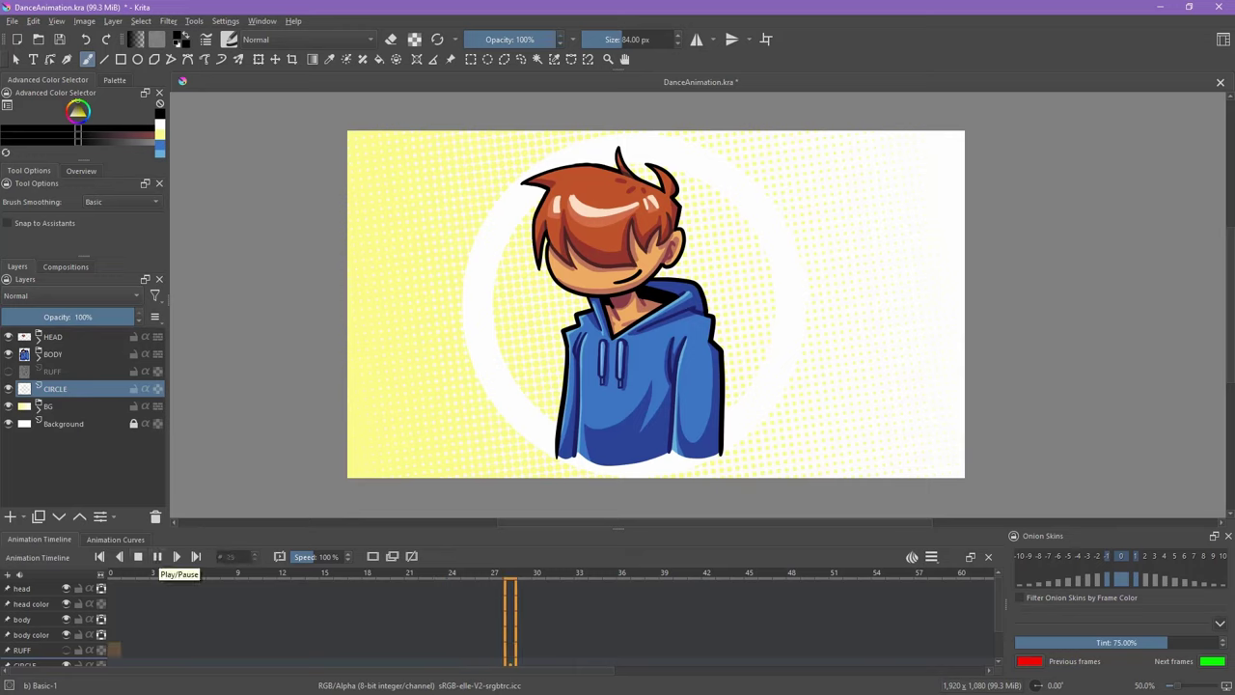
click(138, 555)
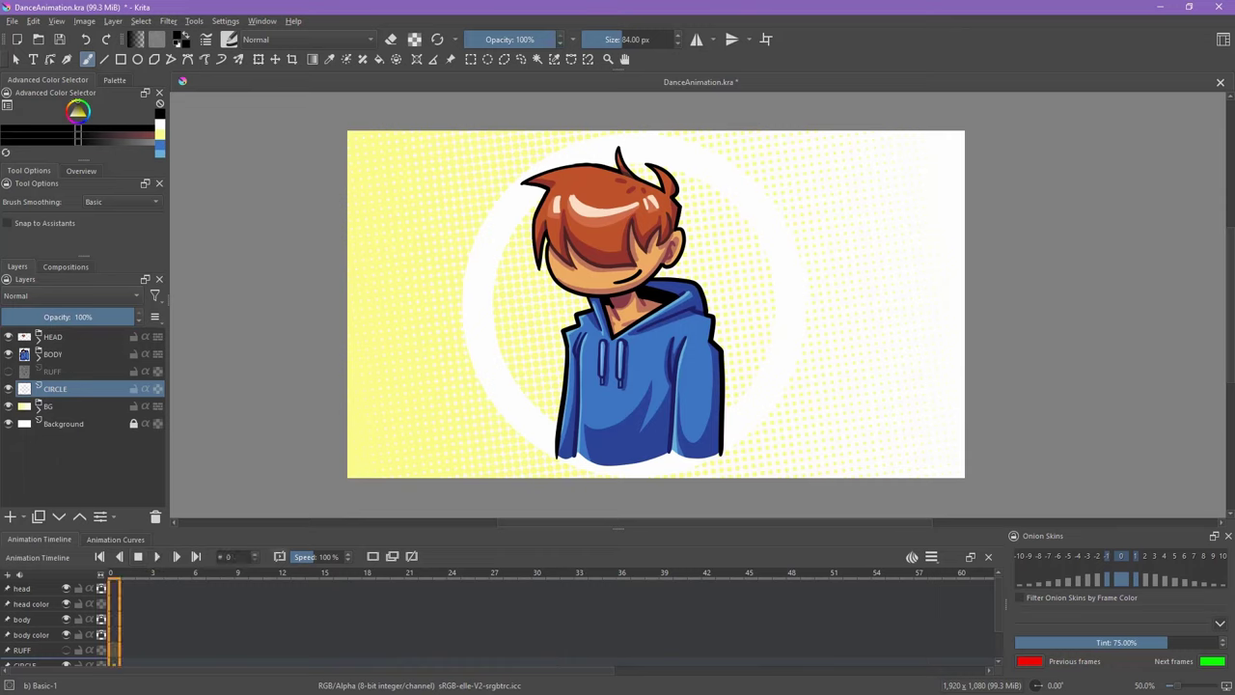
drag(305, 573, 878, 573)
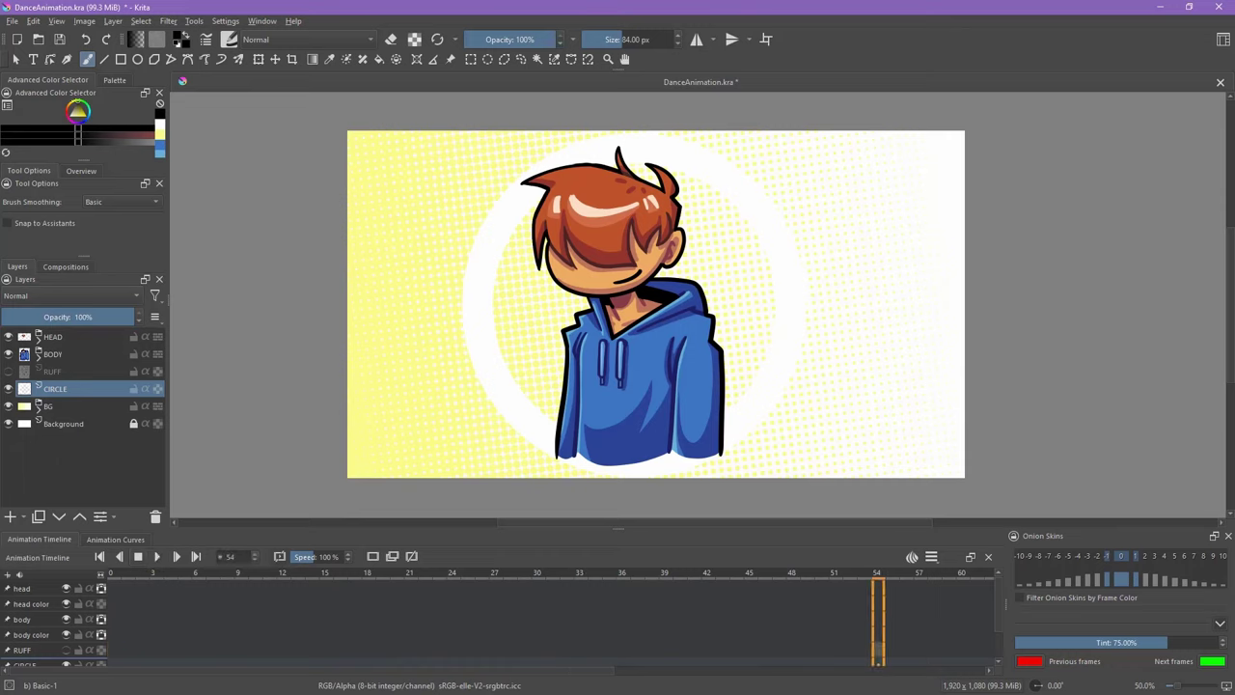
click(114, 574)
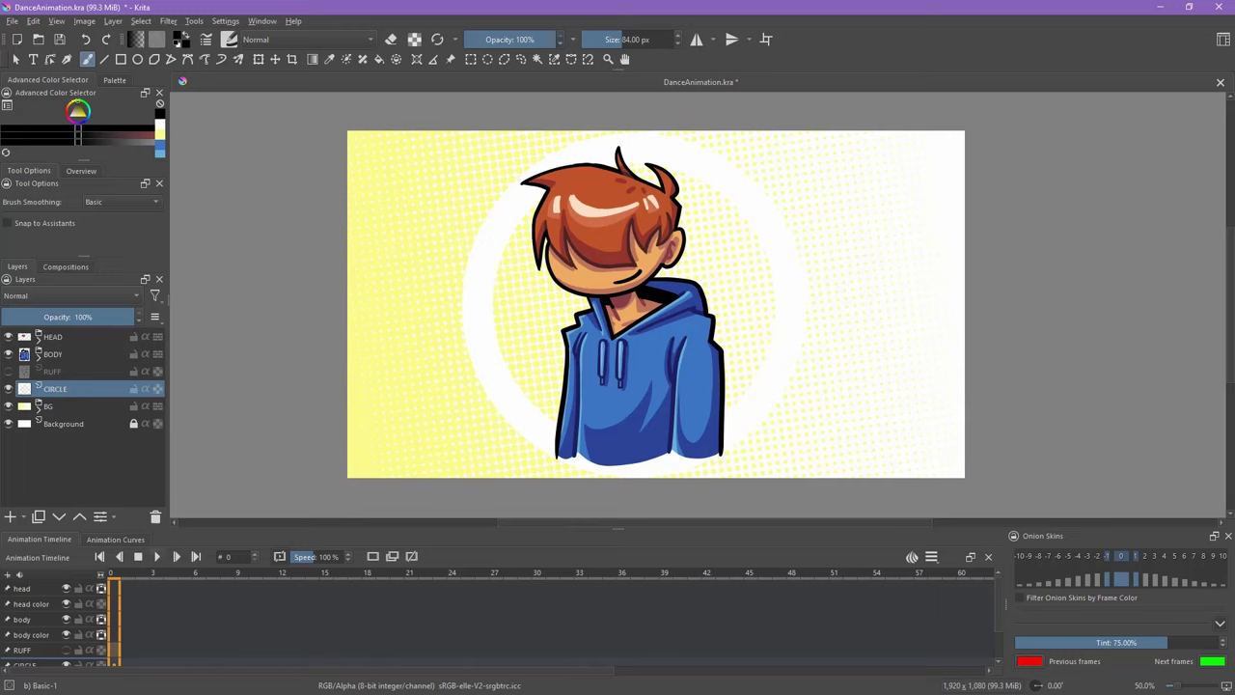
click(158, 557)
Go to frame 3 and add a paint layer named BEATS above the HEAD group.
click(156, 573)
click(53, 337)
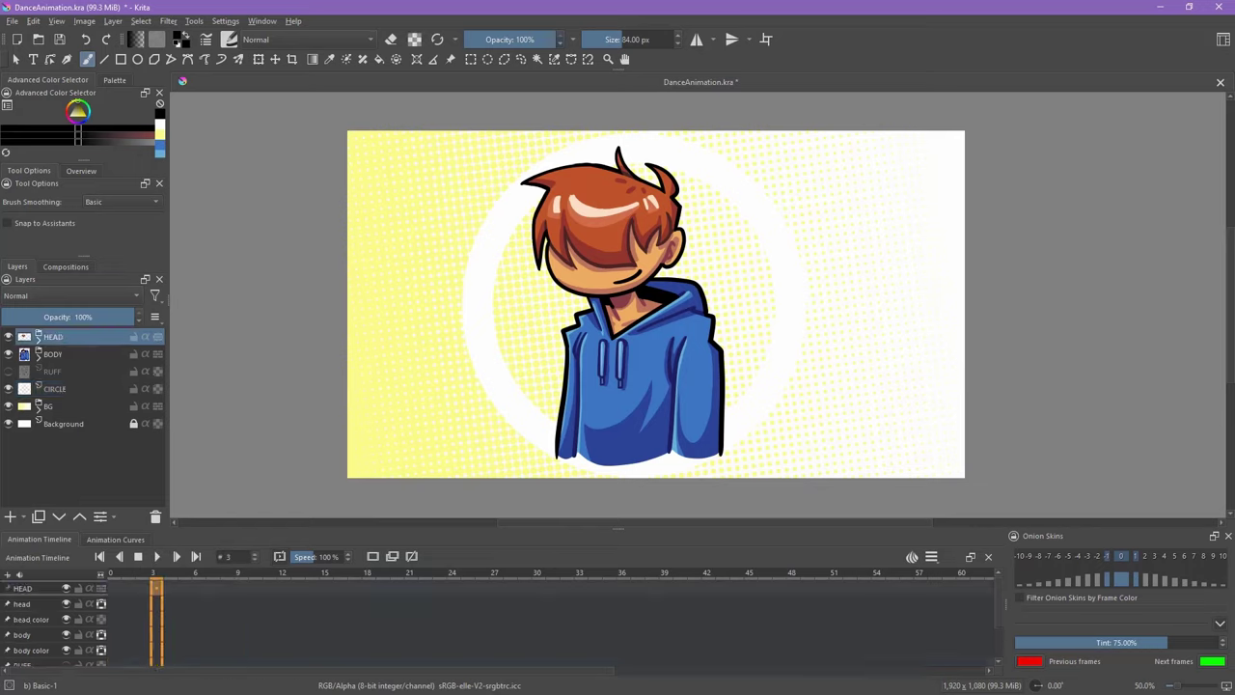
click(55, 389)
click(53, 337)
key(Insert)
key(F2)
text(BBEATS)
key(Return)
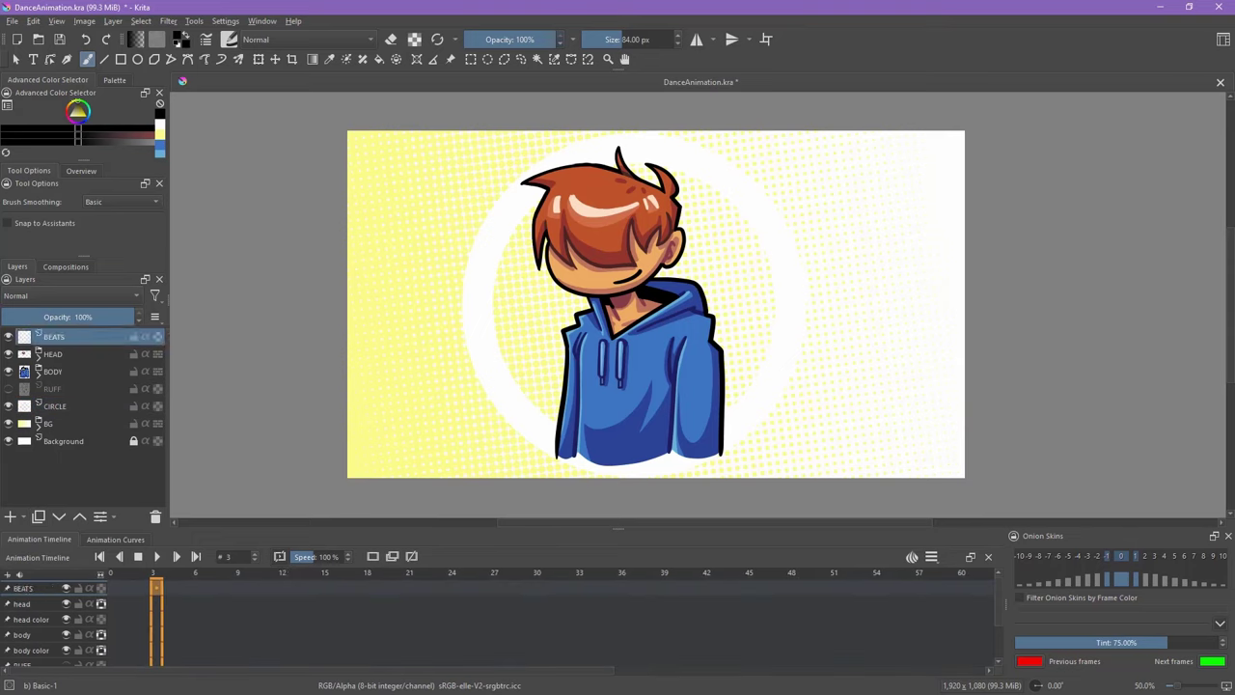
Create a blank frame at frame 3 of the BEATS layer and paint a Primary Blue dot in the canvas's upper right corner.
right_click(155, 587)
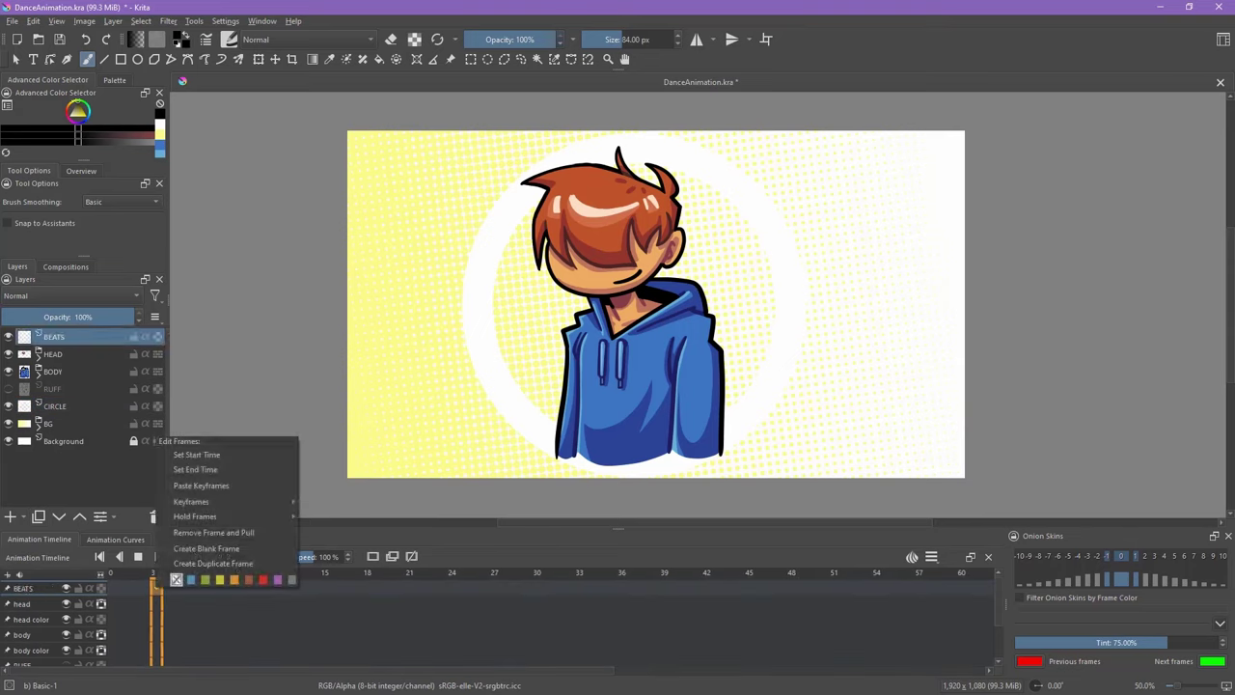
click(206, 548)
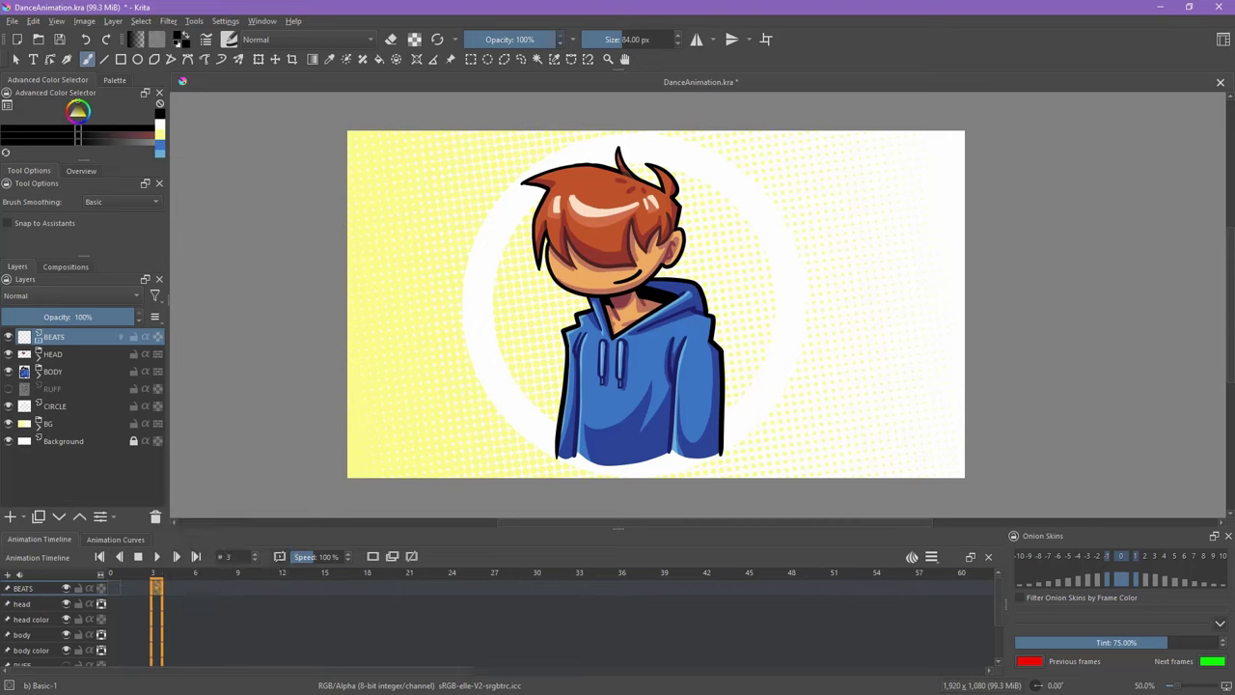
click(114, 80)
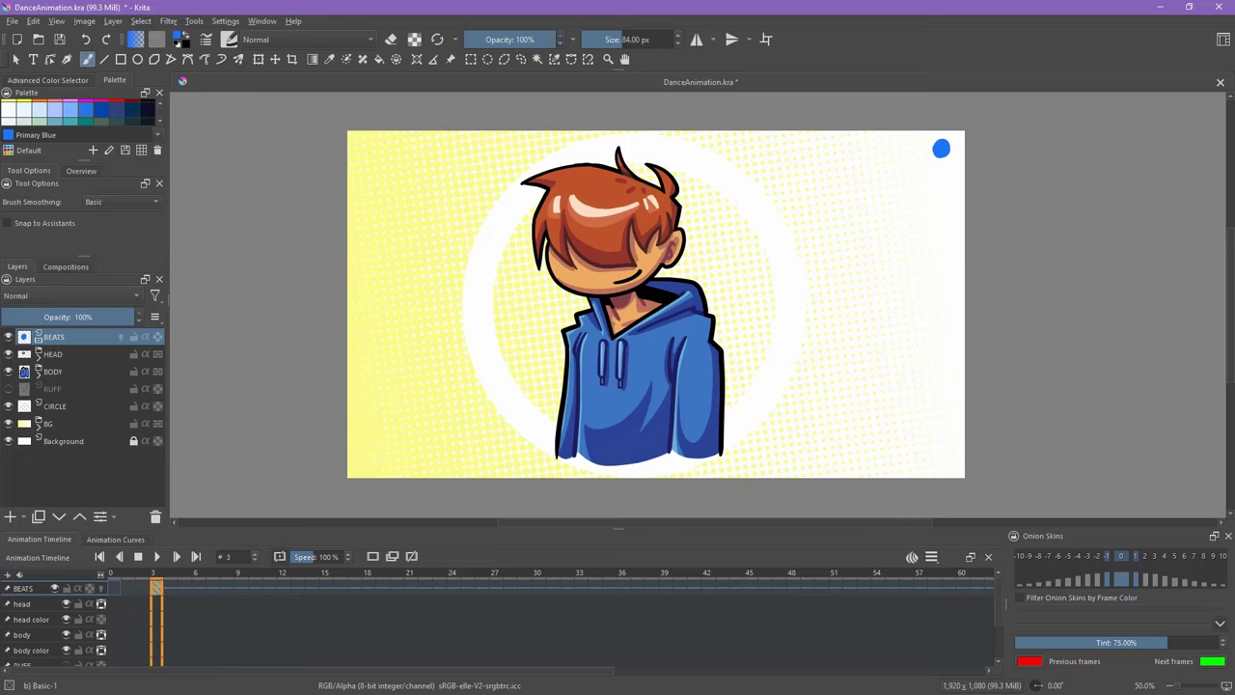
Create a blank frame at frame 4 of the BEATS layer to end the blue dot, and compare frames 3 and 4.
drag(156, 573, 538, 573)
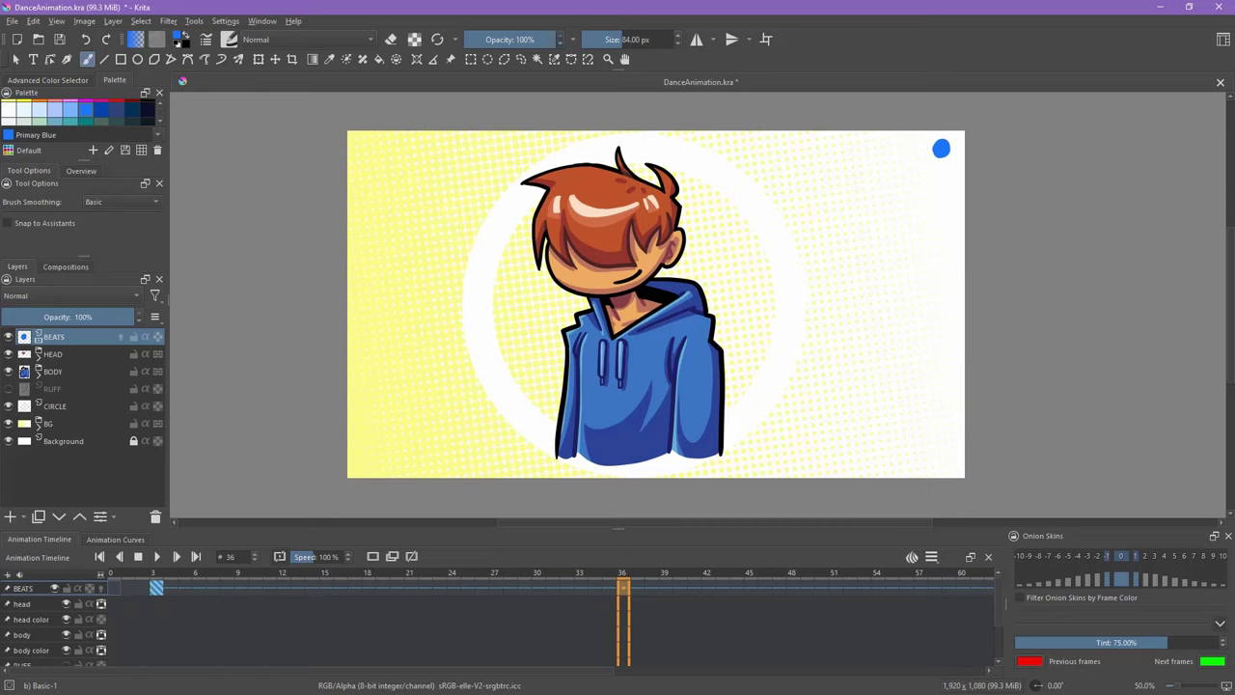
key(space)
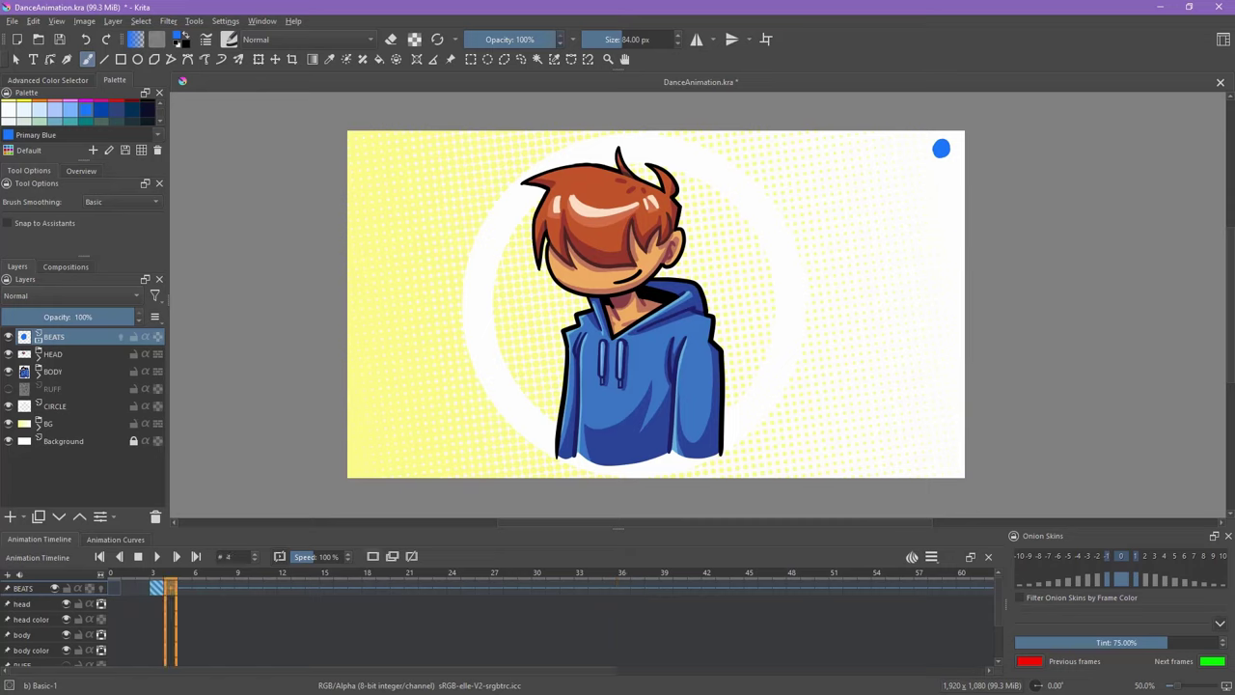
click(372, 557)
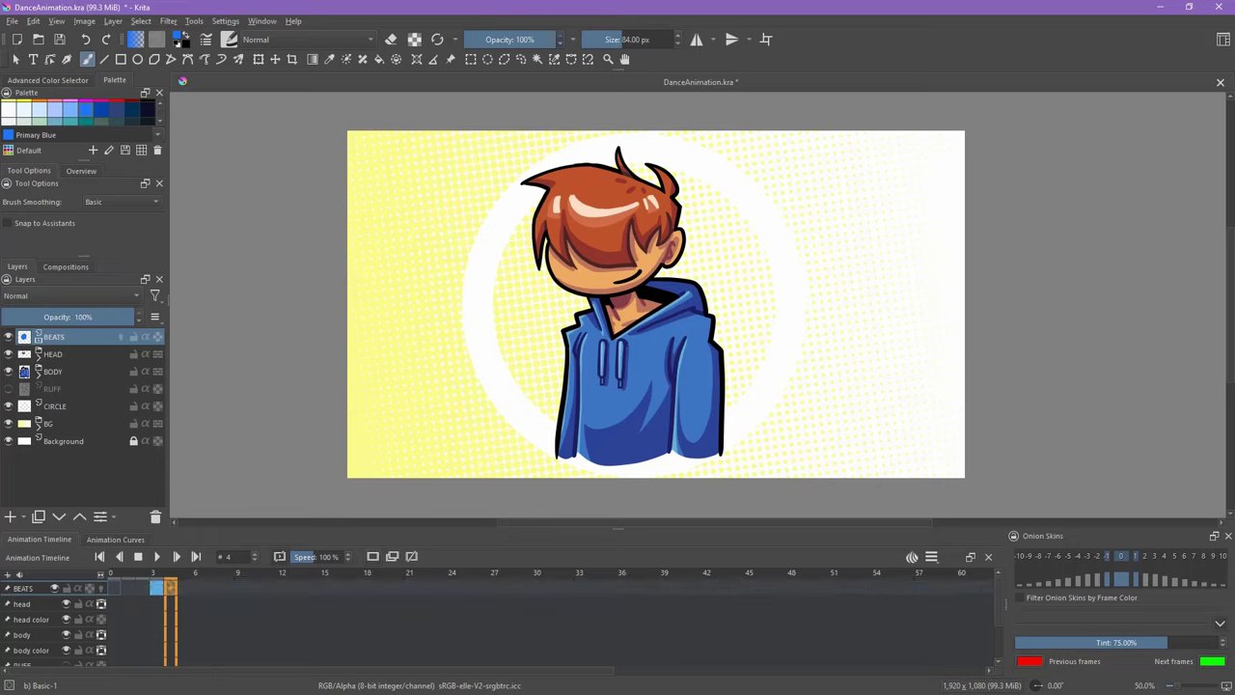
click(156, 588)
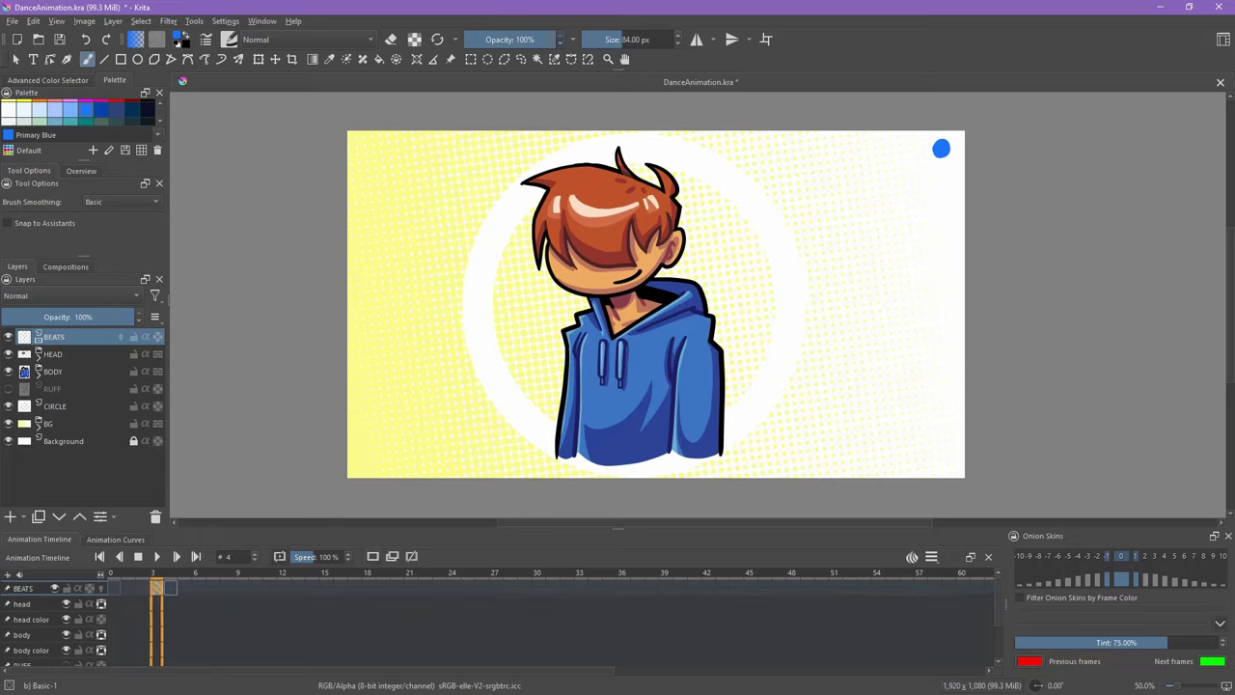
click(171, 588)
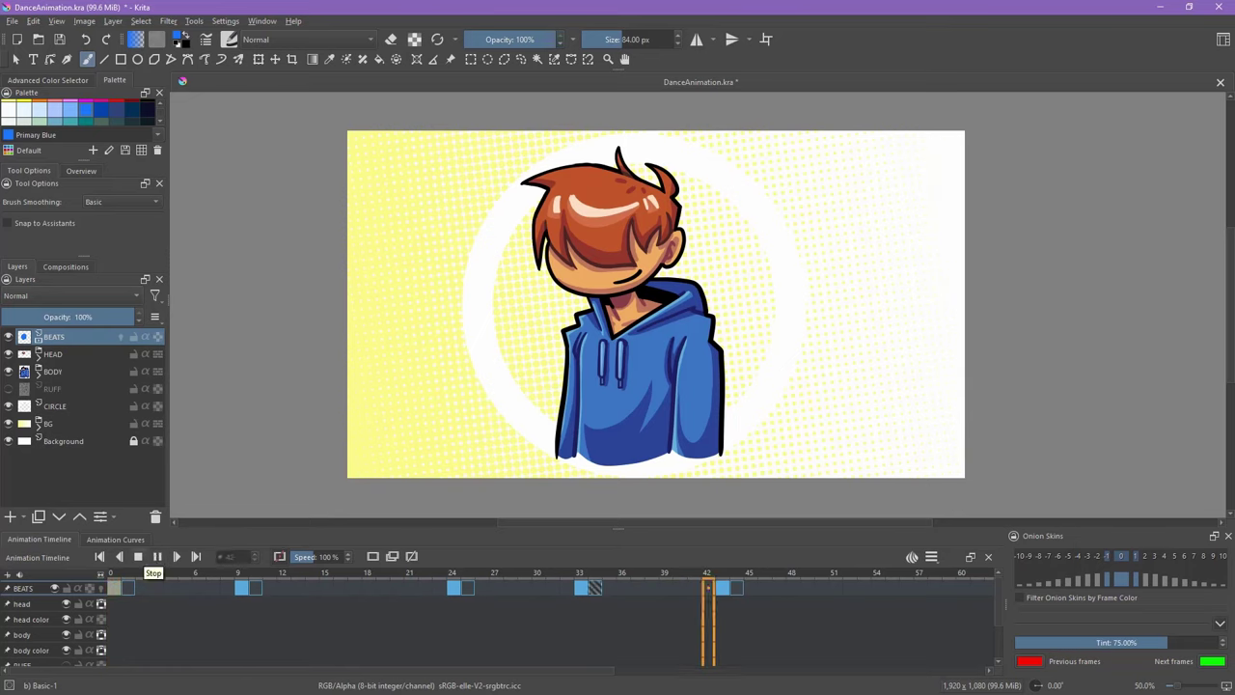
Stop the playback of the beat markers and zoom the timeline out to fit more frames.
click(157, 557)
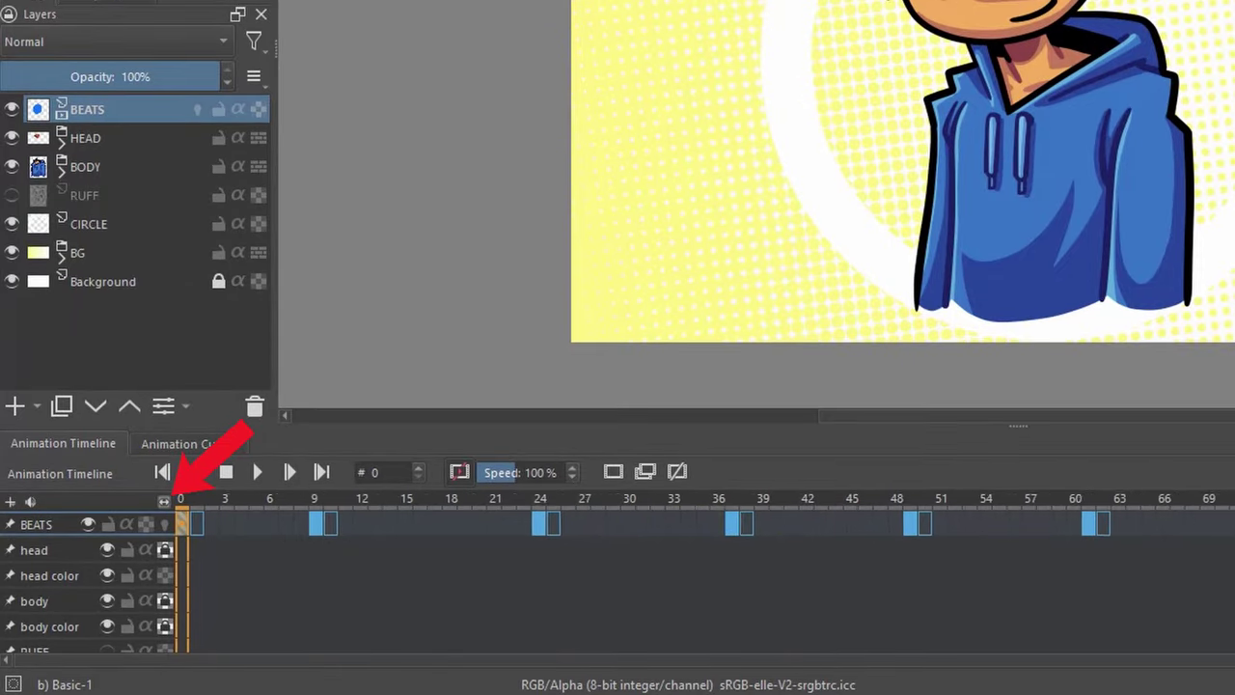
mouse_move(164, 501)
mouse_down()
mouse_move(148, 502)
mouse_move(222, 501)
mouse_move(157, 502)
mouse_move(178, 502)
mouse_up()
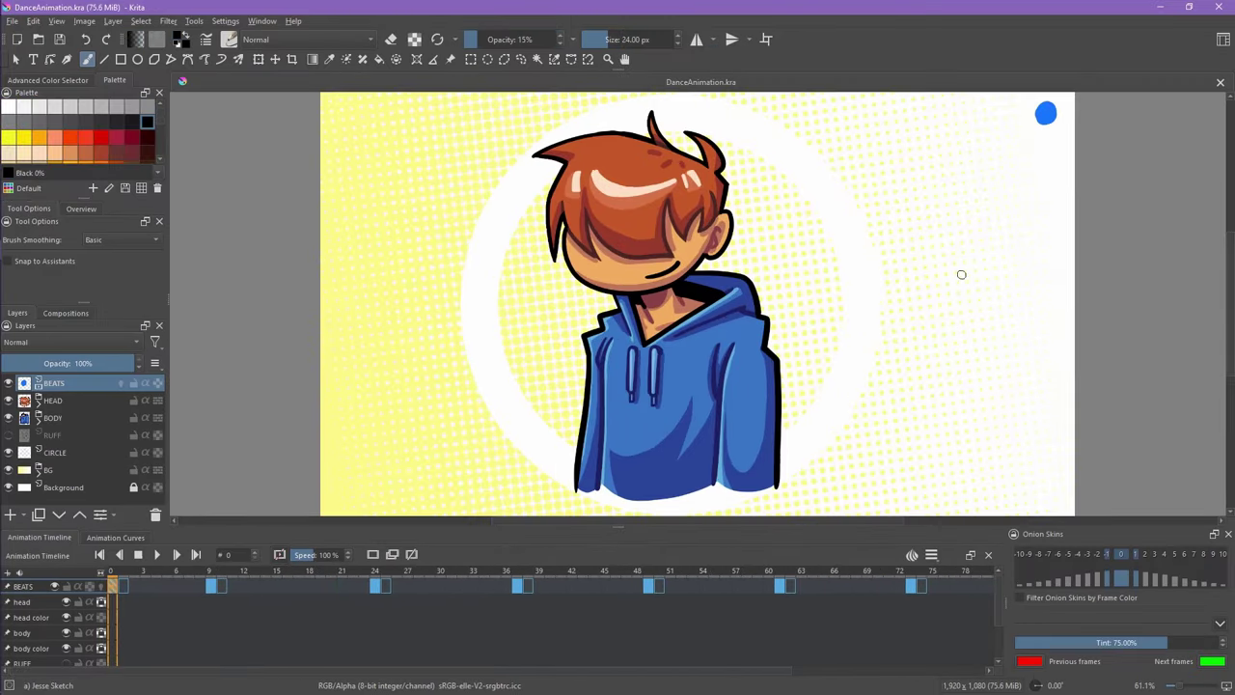
Examine the HEAD and BODY groups by hiding and showing each one, and expand the HEAD group.
click(8, 401)
click(9, 400)
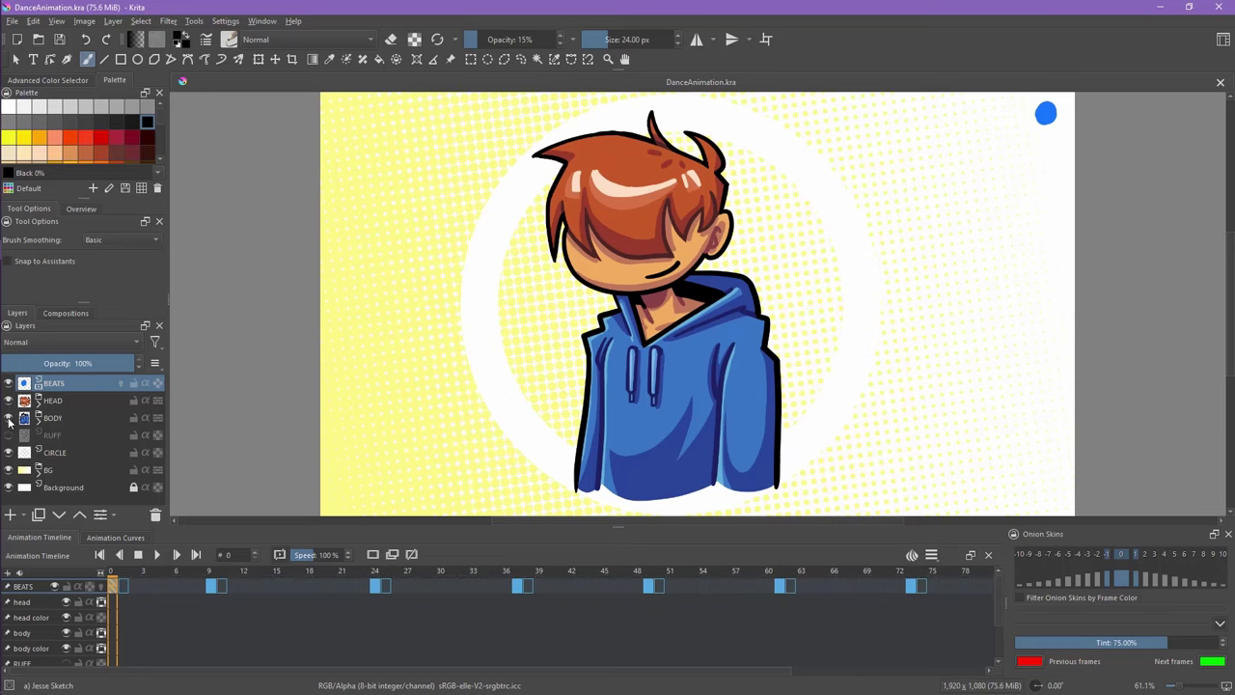
click(9, 418)
click(8, 418)
click(37, 402)
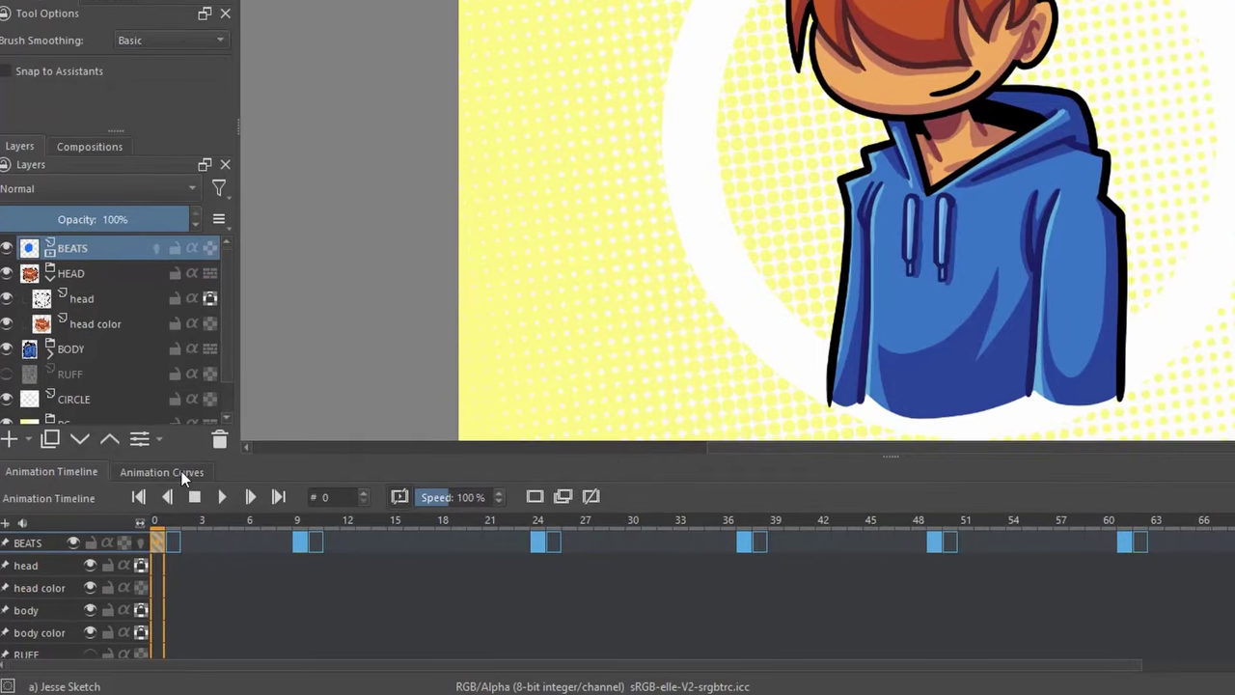
Show the animation curves, add a transform mask to the HEAD group, and activate the Transform tool on the mask.
click(180, 472)
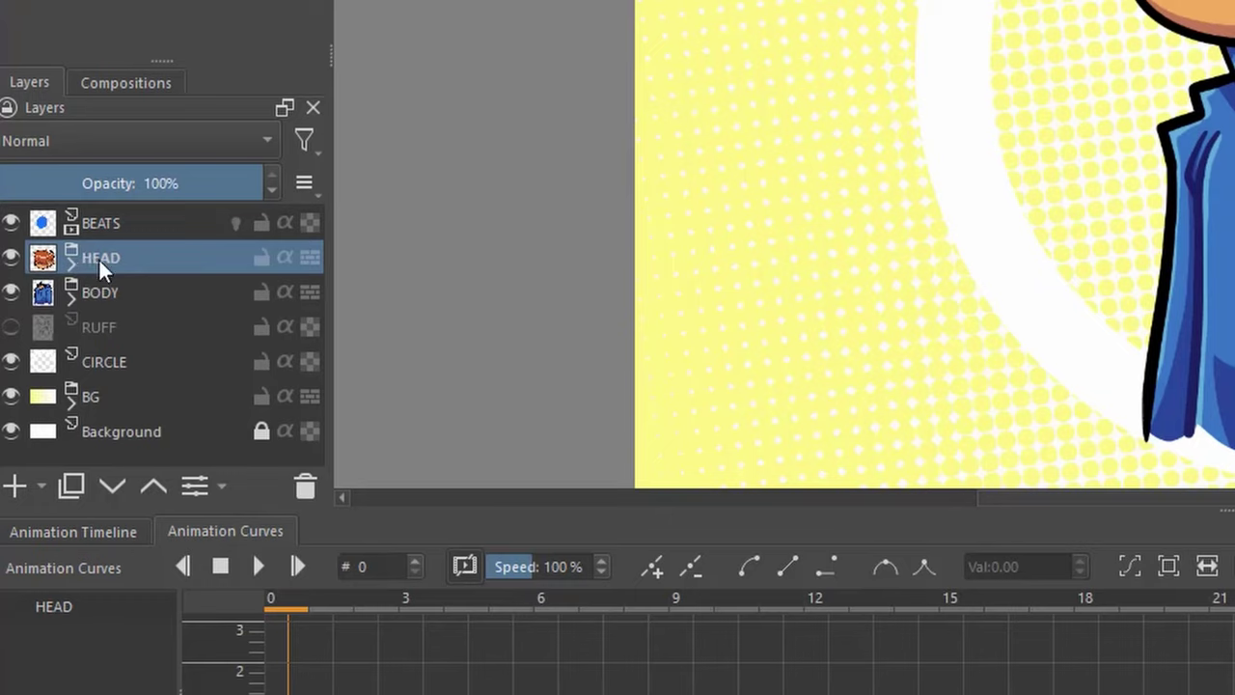
click(40, 482)
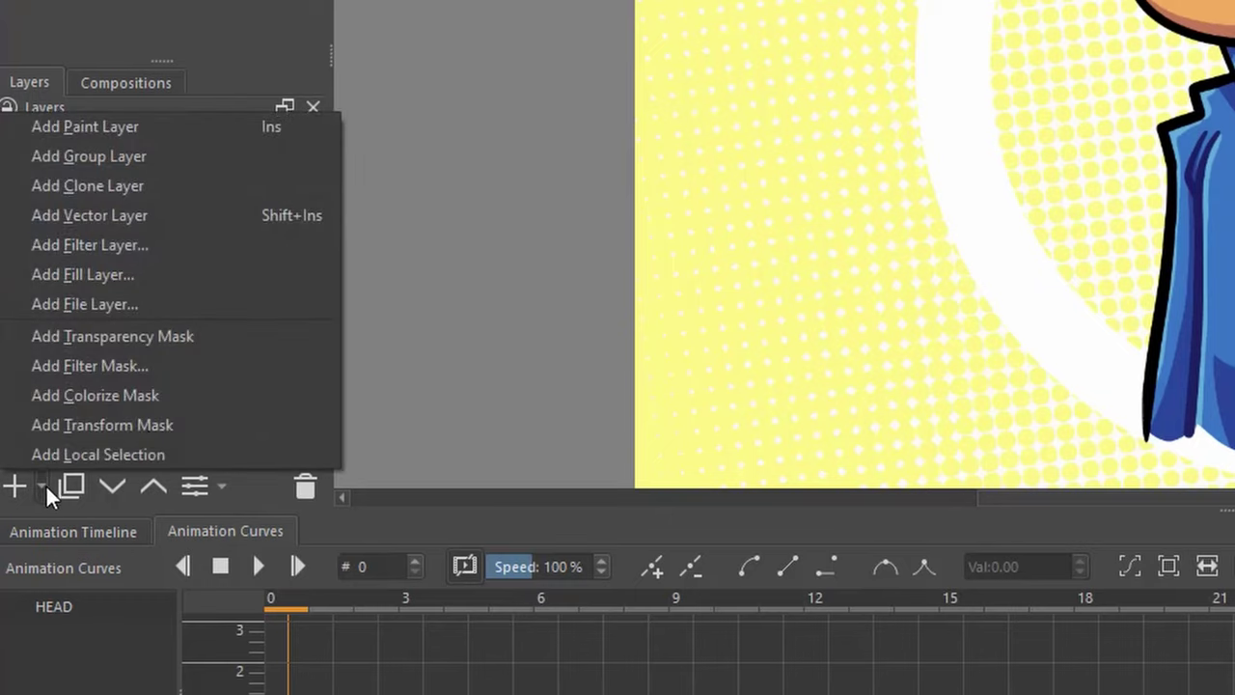
click(147, 424)
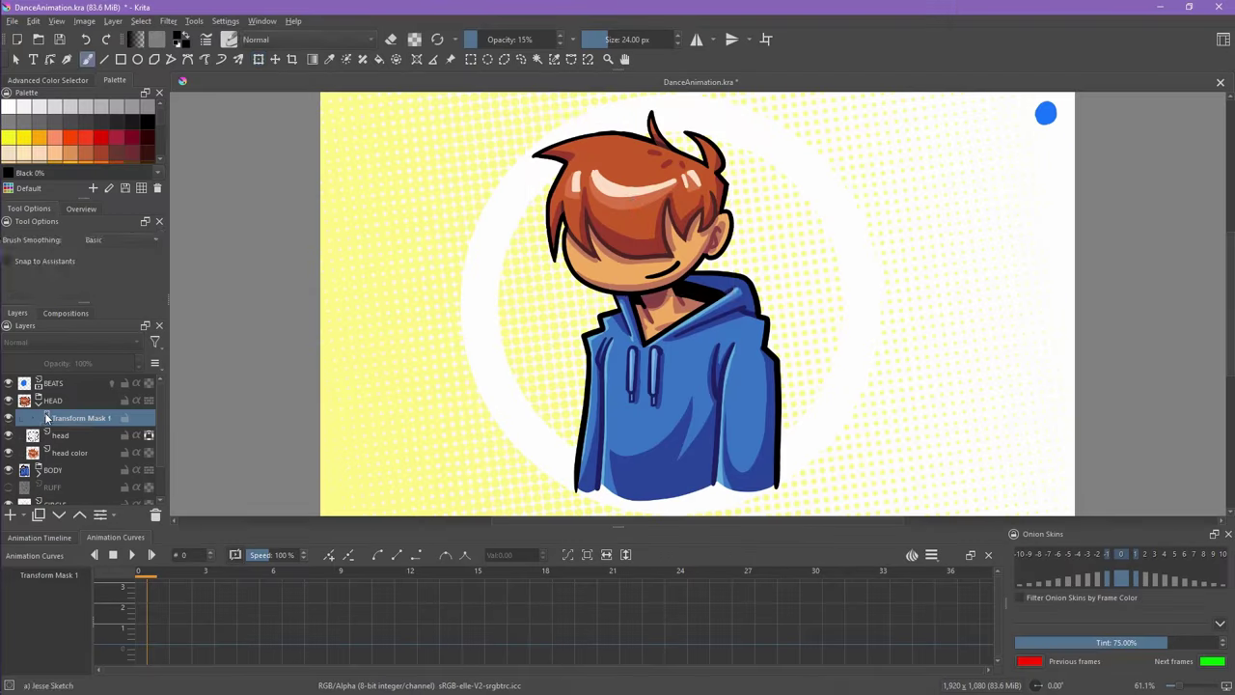
key(ctrl+t)
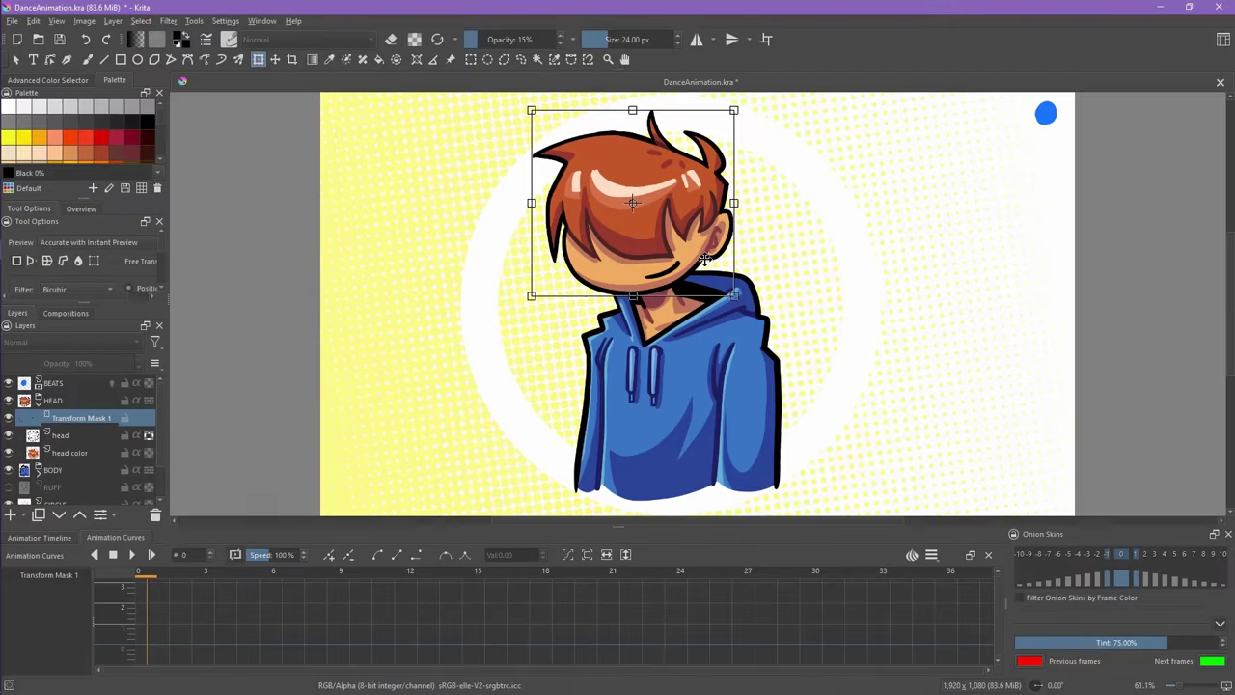
Try moving the head off the body with Transform Mask 1, and compare the result by hiding and showing the mask.
drag(676, 210, 540, 337)
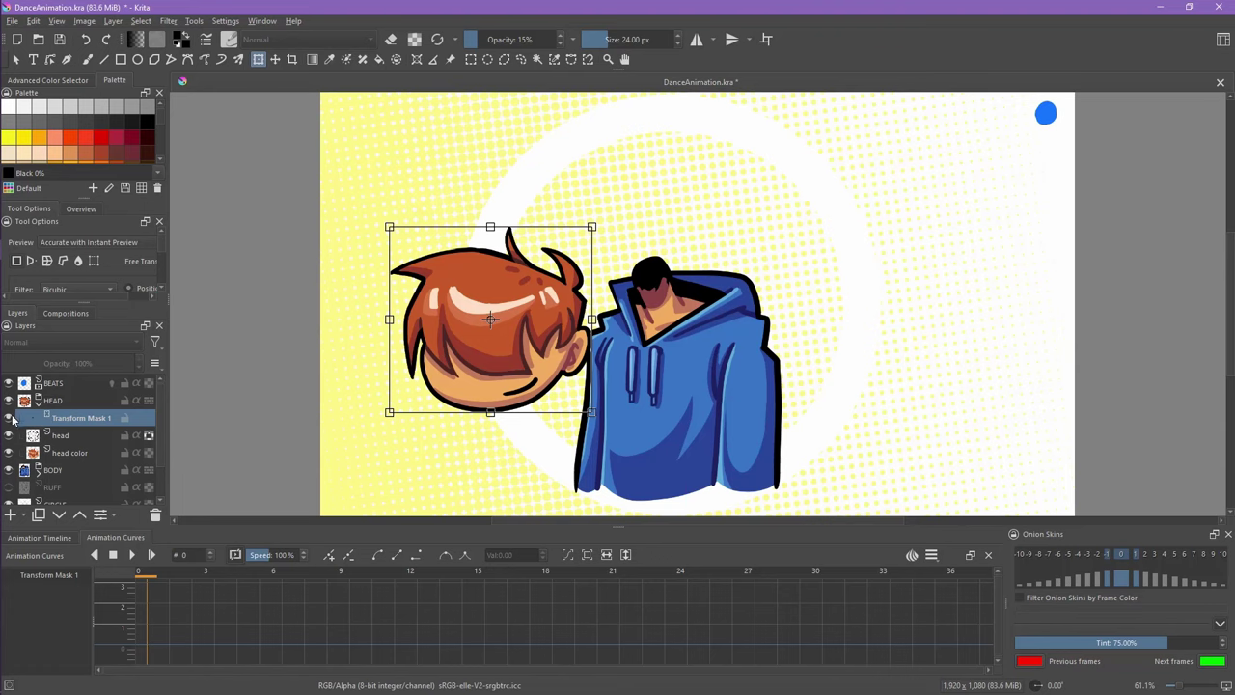
click(9, 419)
click(9, 419)
click(8, 420)
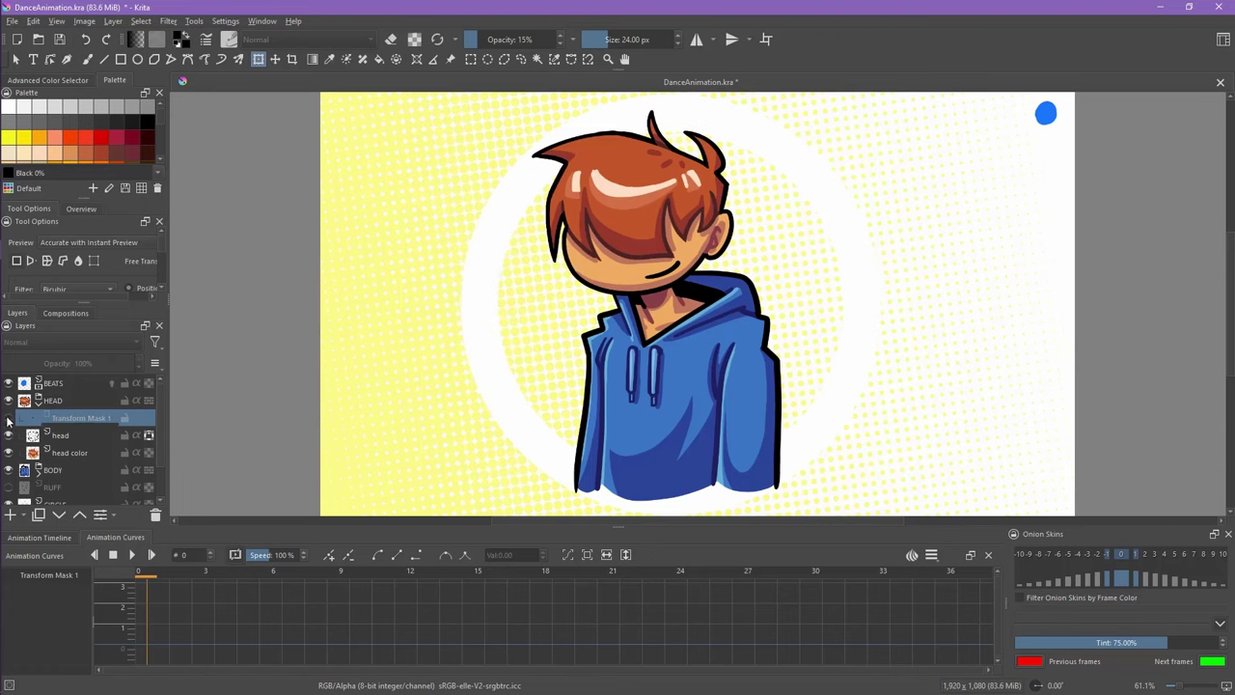
click(8, 420)
click(9, 420)
click(9, 420)
click(9, 420)
click(9, 420)
click(8, 420)
click(9, 420)
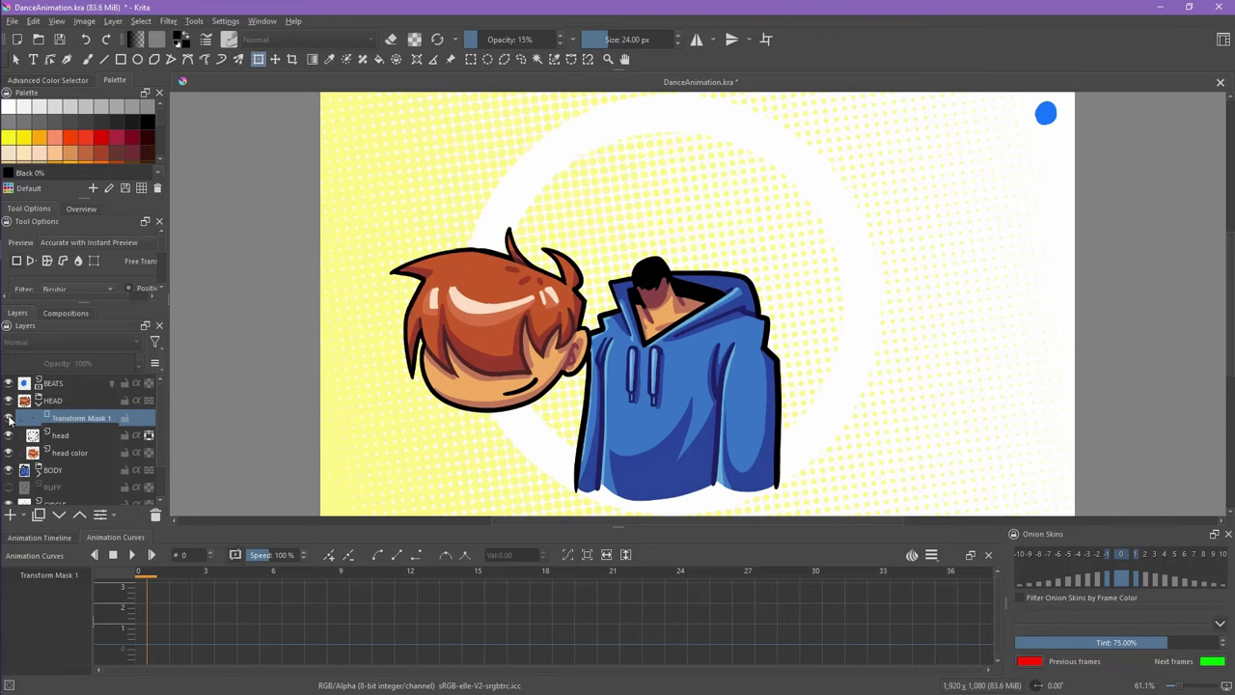
click(8, 420)
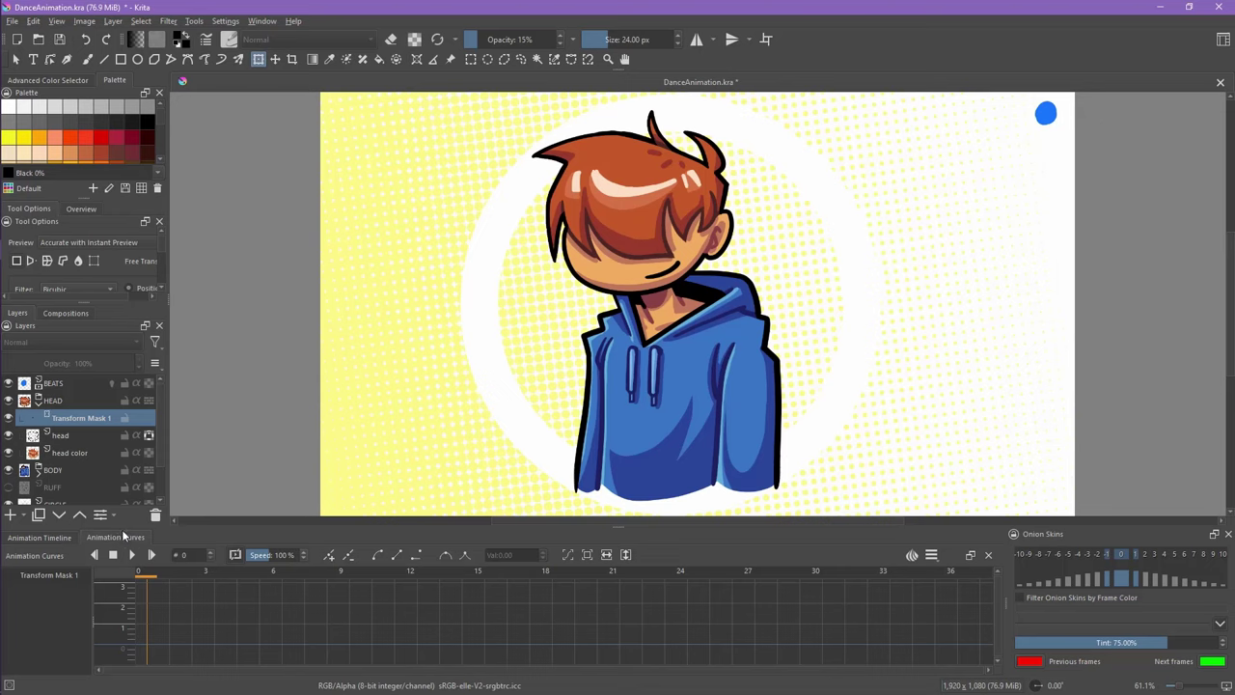
Add keyframes at frame 0 to Transform Mask 1 and to the opacity of the head color layer.
click(328, 558)
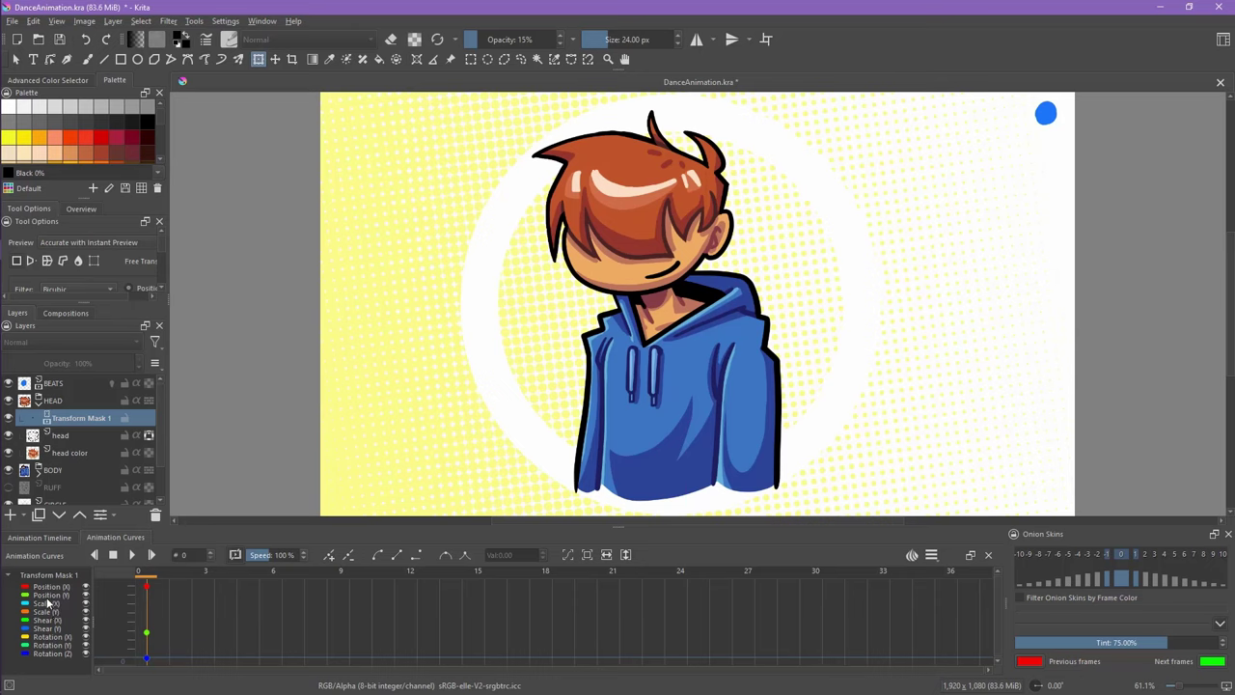
click(61, 452)
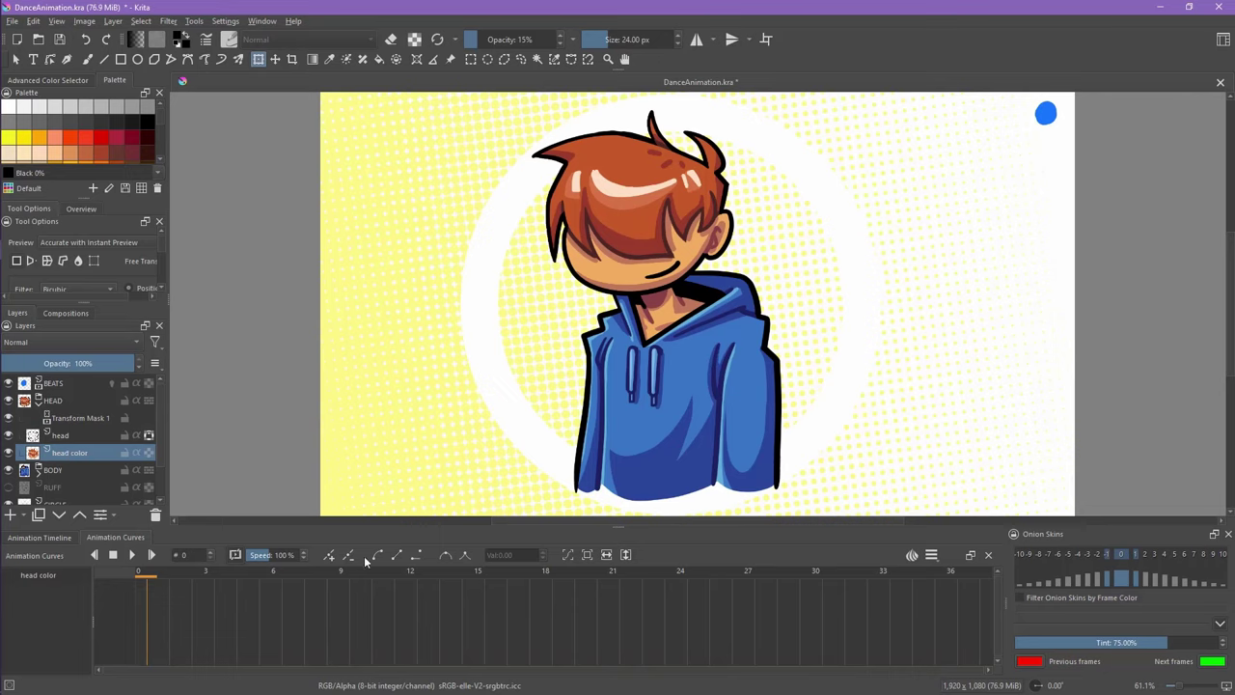
click(329, 556)
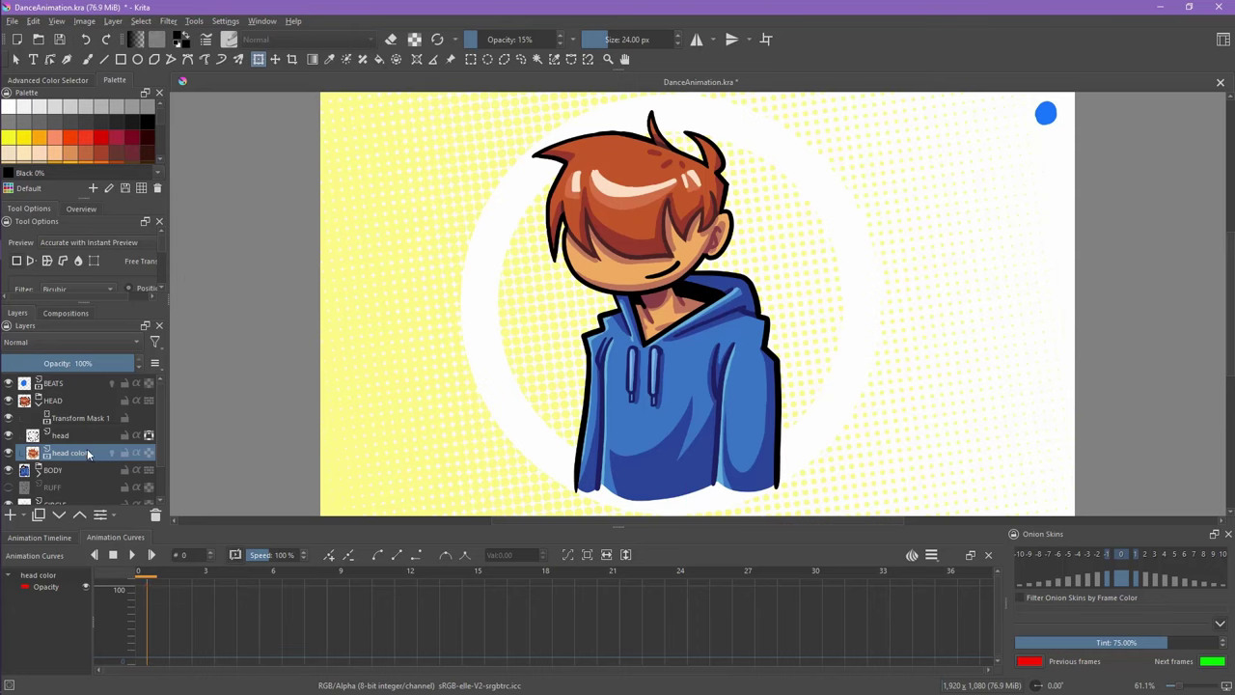
Add a keyframe to Transform Mask 1 at frame 9, where the second beat marker begins.
click(74, 419)
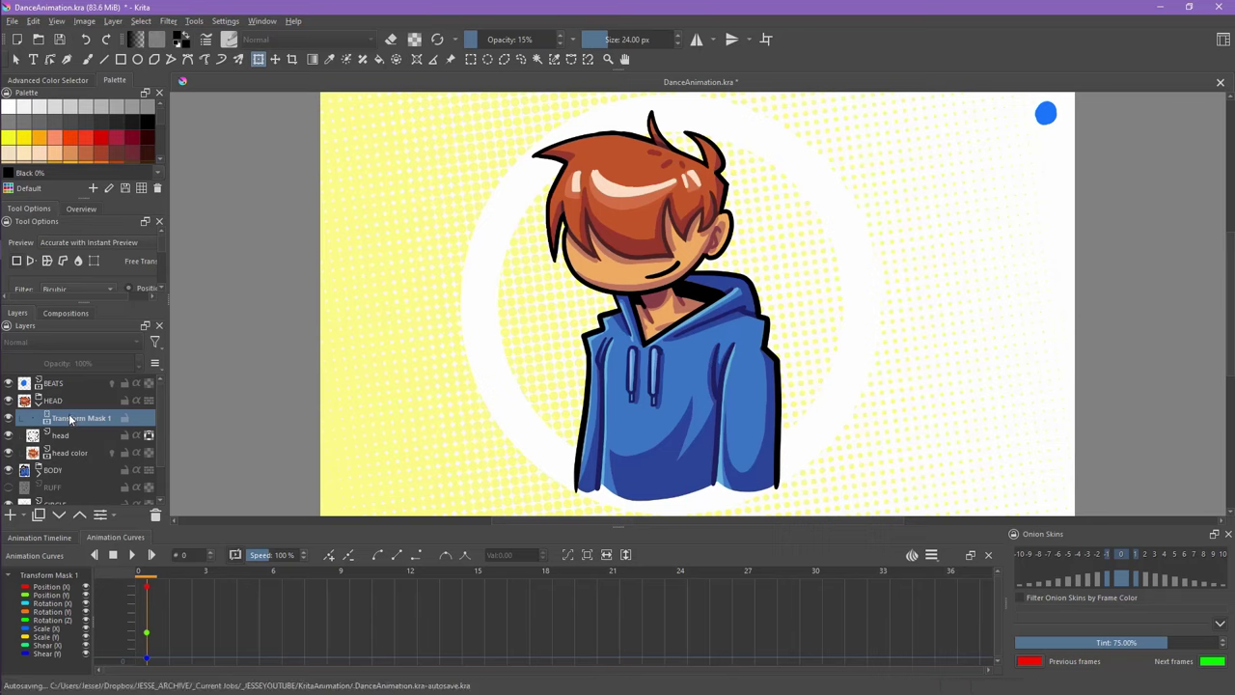
click(50, 537)
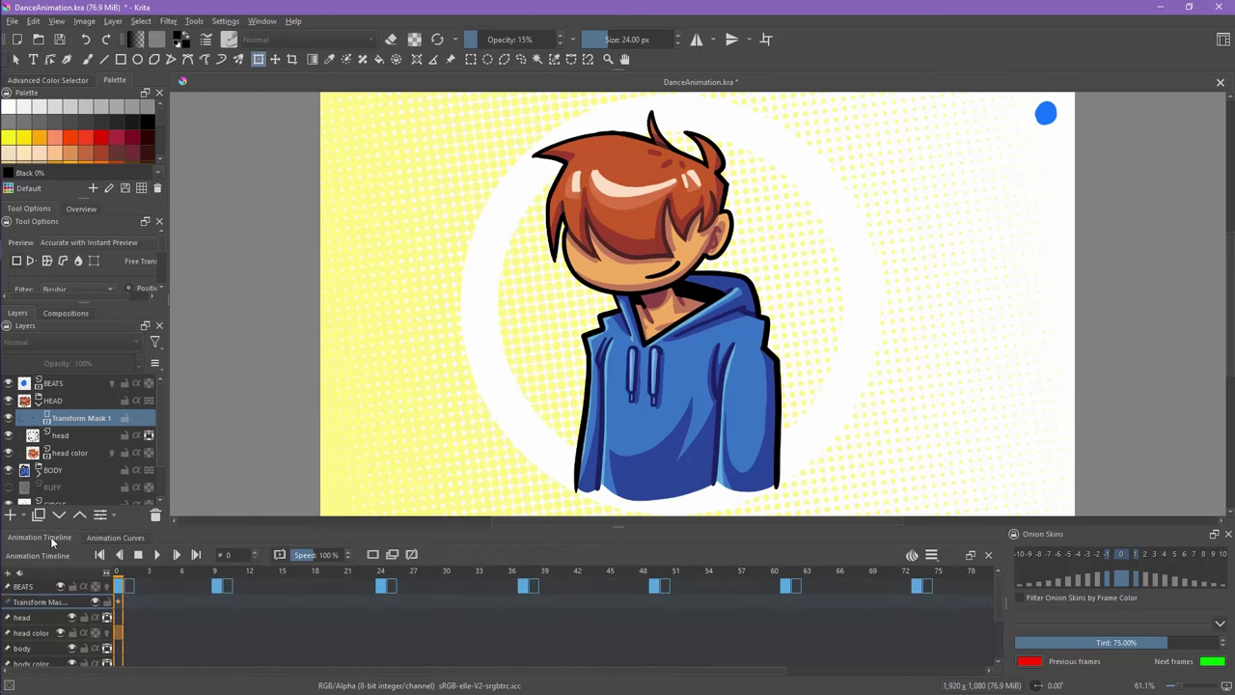
click(116, 577)
drag(132, 577, 220, 577)
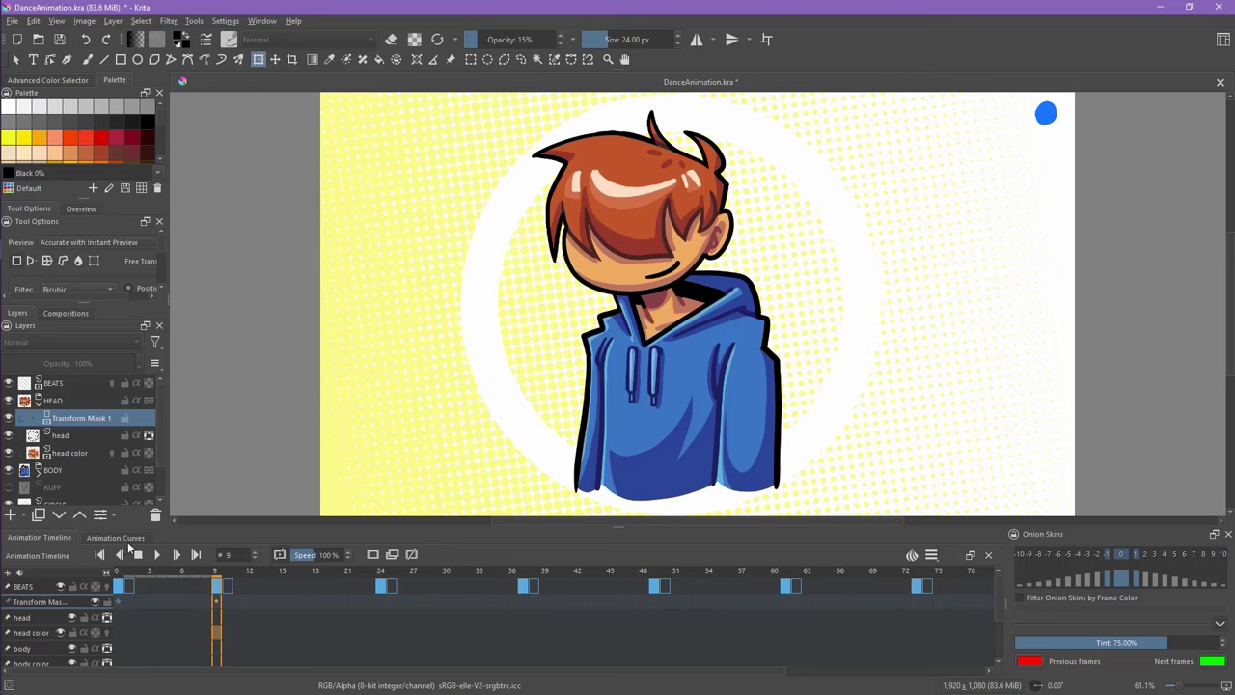
click(129, 538)
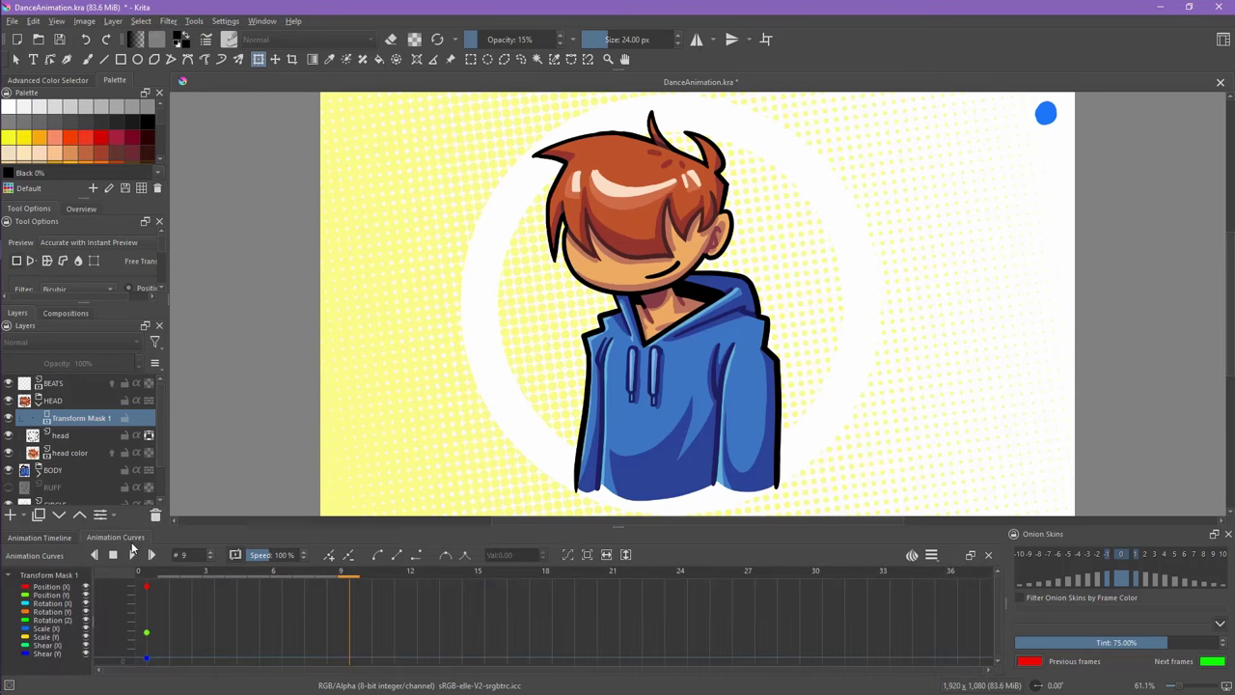
click(329, 555)
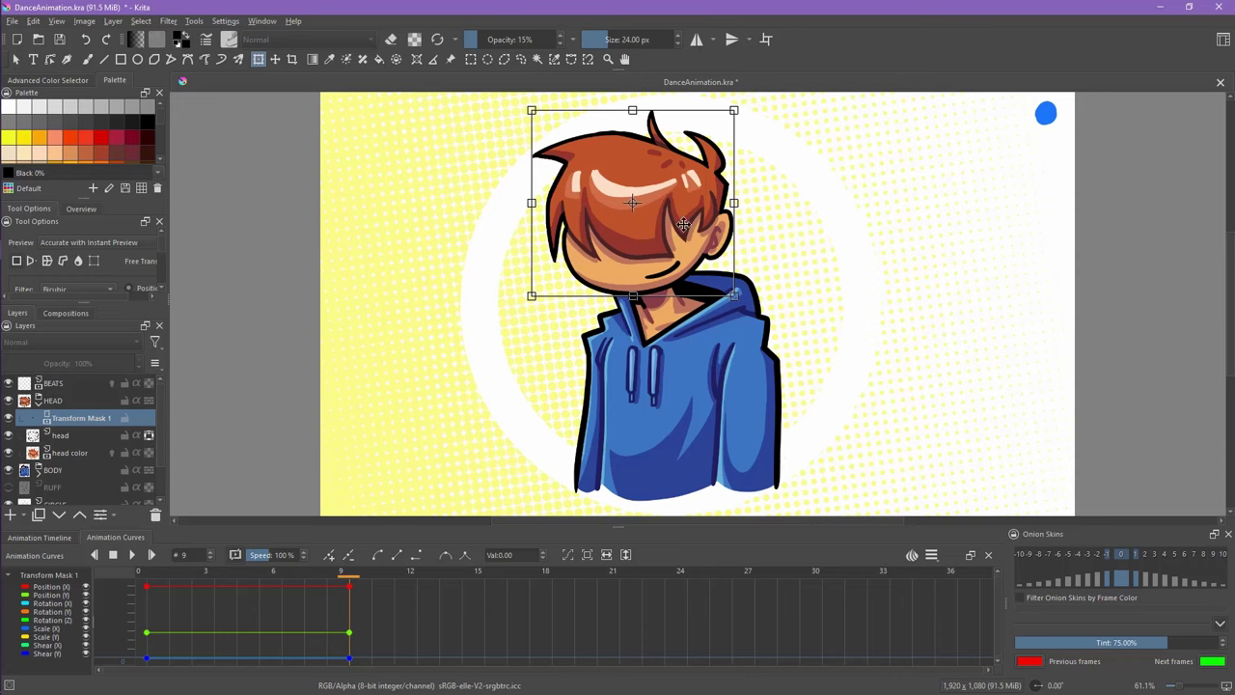
Move the head down and to the left and tilt it forward at frame 9, keying the new pose.
drag(678, 230, 666, 245)
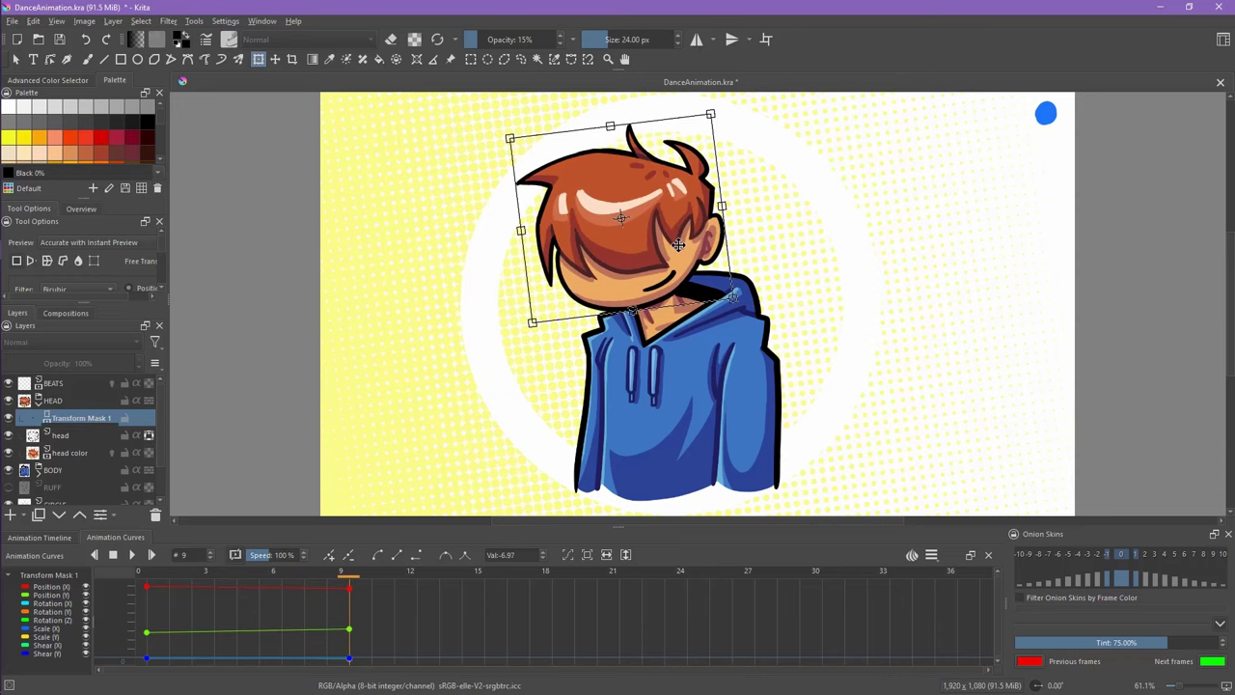
click(329, 556)
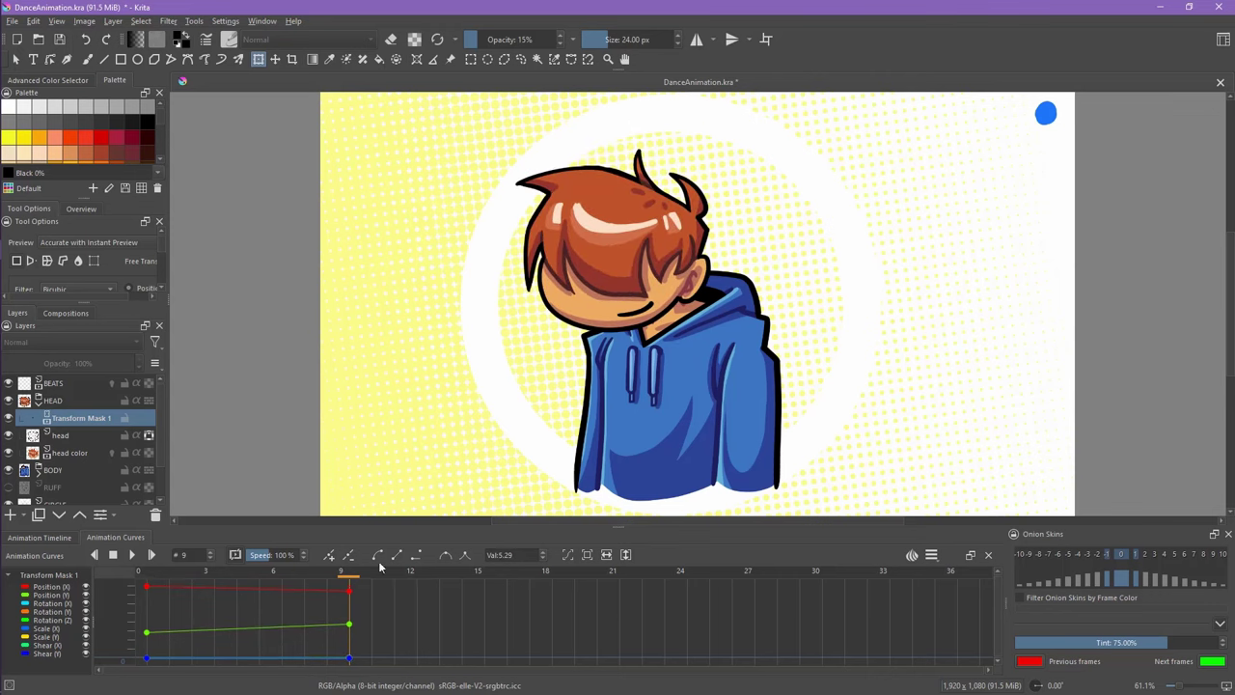
mouse_move(349, 571)
mouse_down()
mouse_move(172, 571)
mouse_move(294, 574)
mouse_move(159, 583)
mouse_move(351, 574)
mouse_move(145, 585)
mouse_move(348, 588)
mouse_up()
Compare the head's pose at frames 0, 2 and 9 in the animation timeline.
click(52, 536)
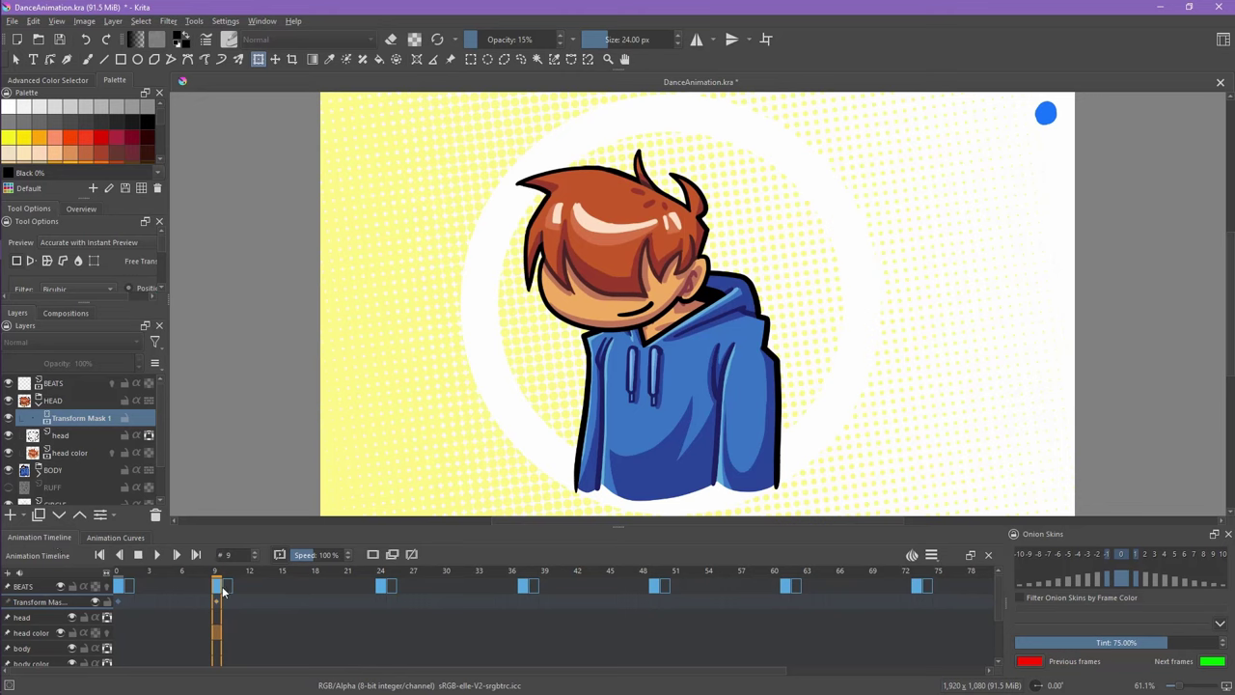
click(123, 608)
click(119, 603)
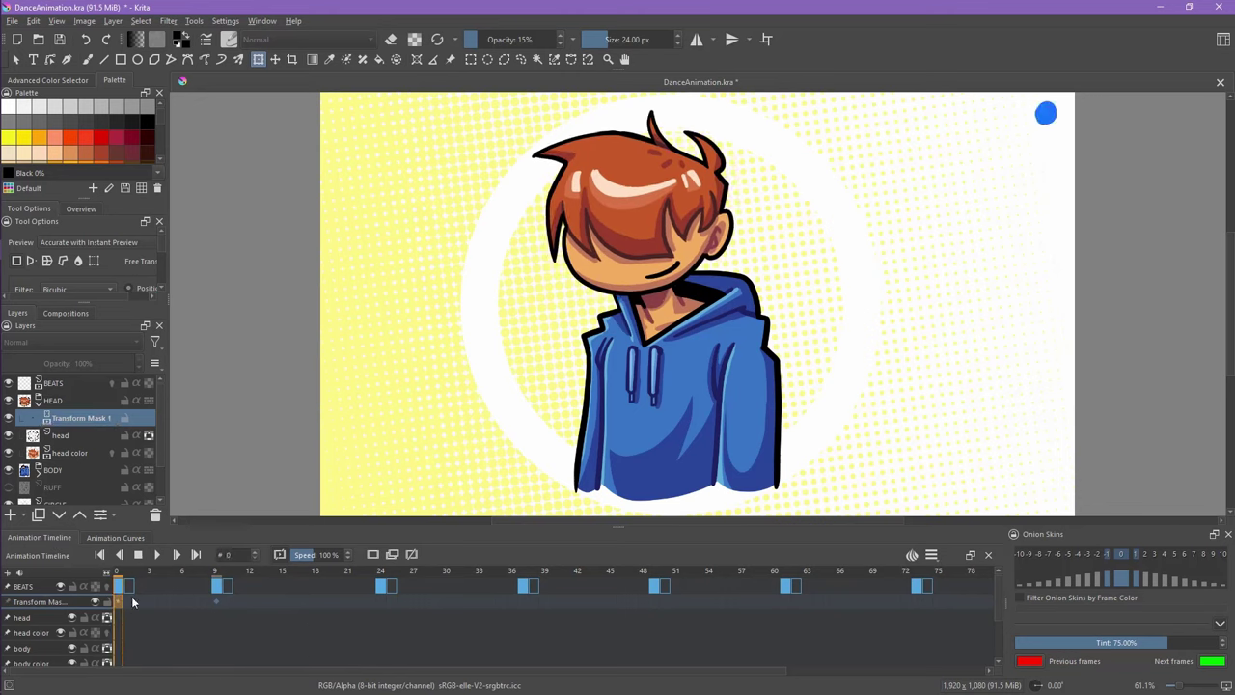
click(219, 602)
key(comma)
click(140, 602)
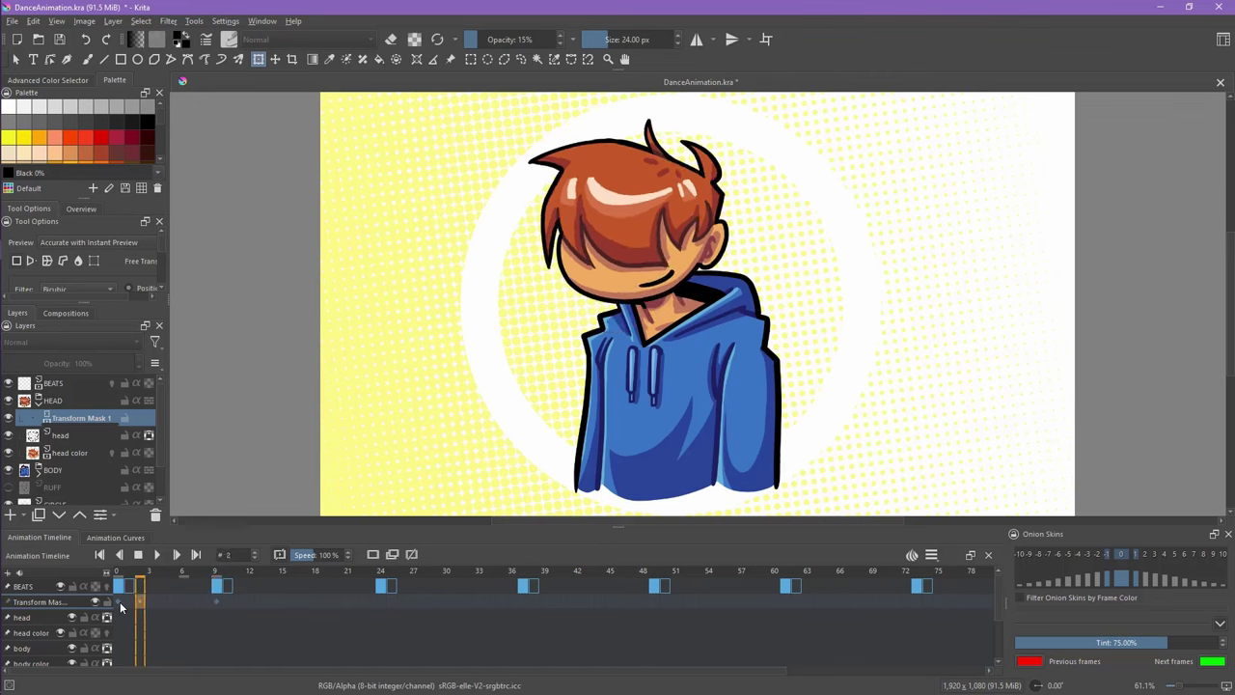
Copy the Transform Mask 1 keyframe from frame 0 to frame 18 and check its curves.
click(119, 602)
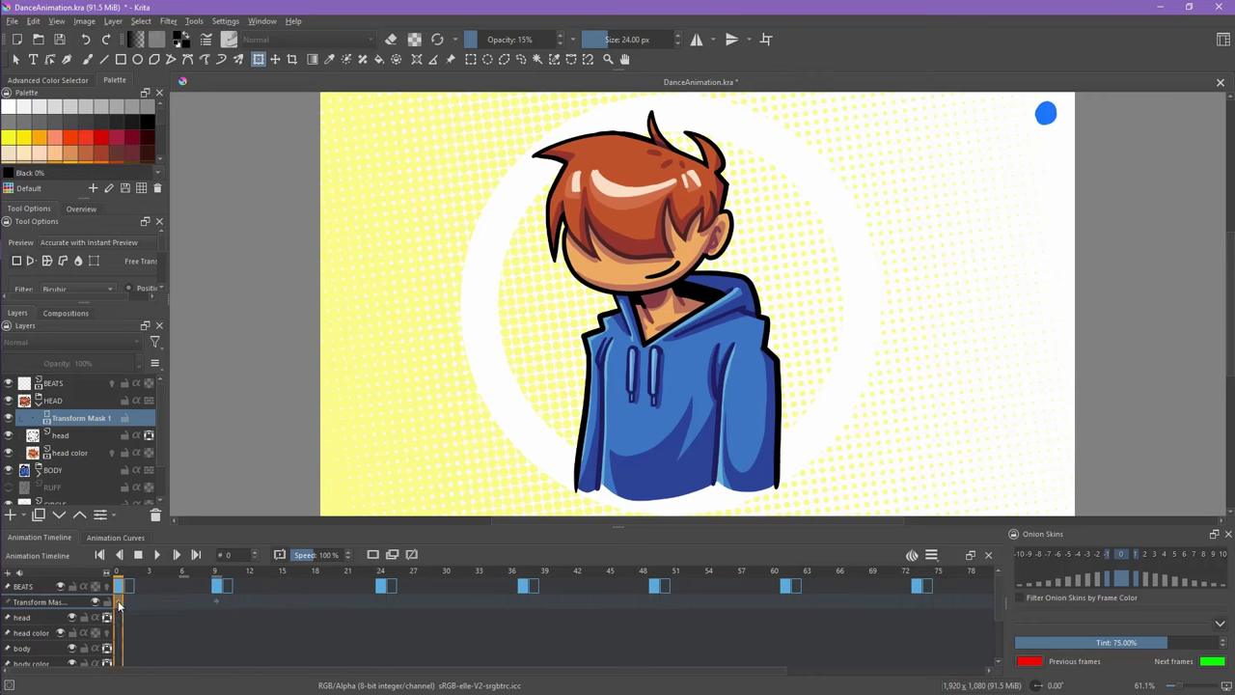
drag(119, 604, 315, 599)
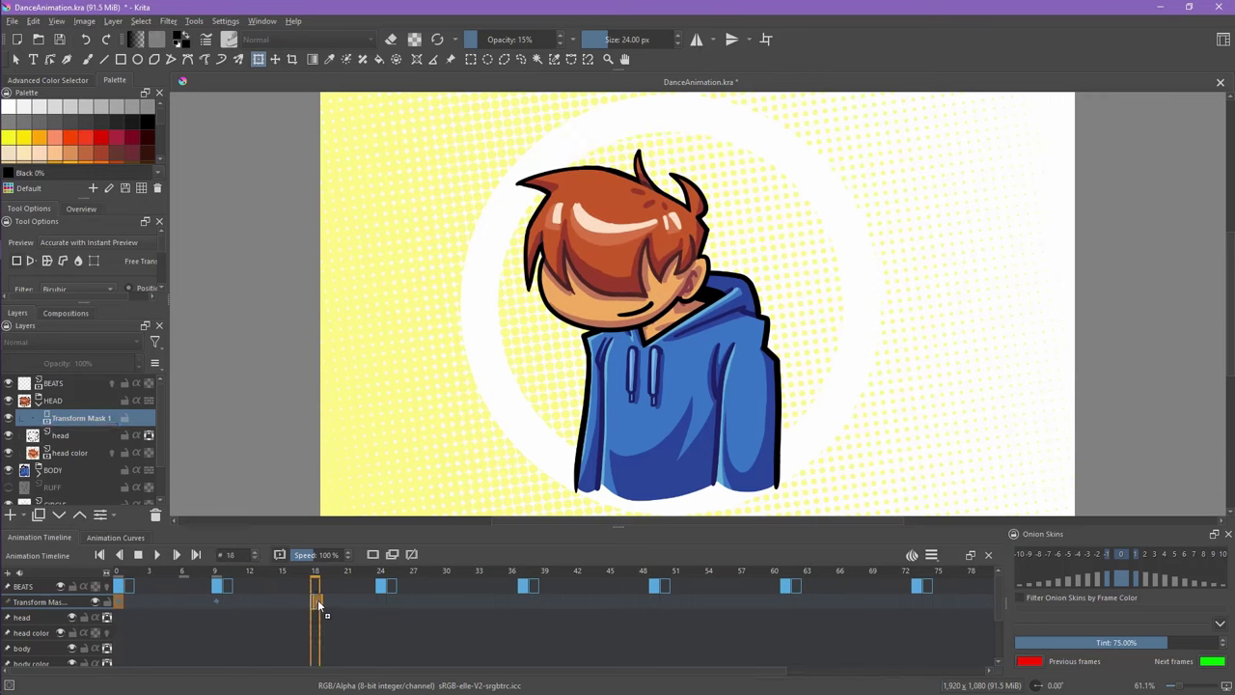
drag(119, 574, 318, 583)
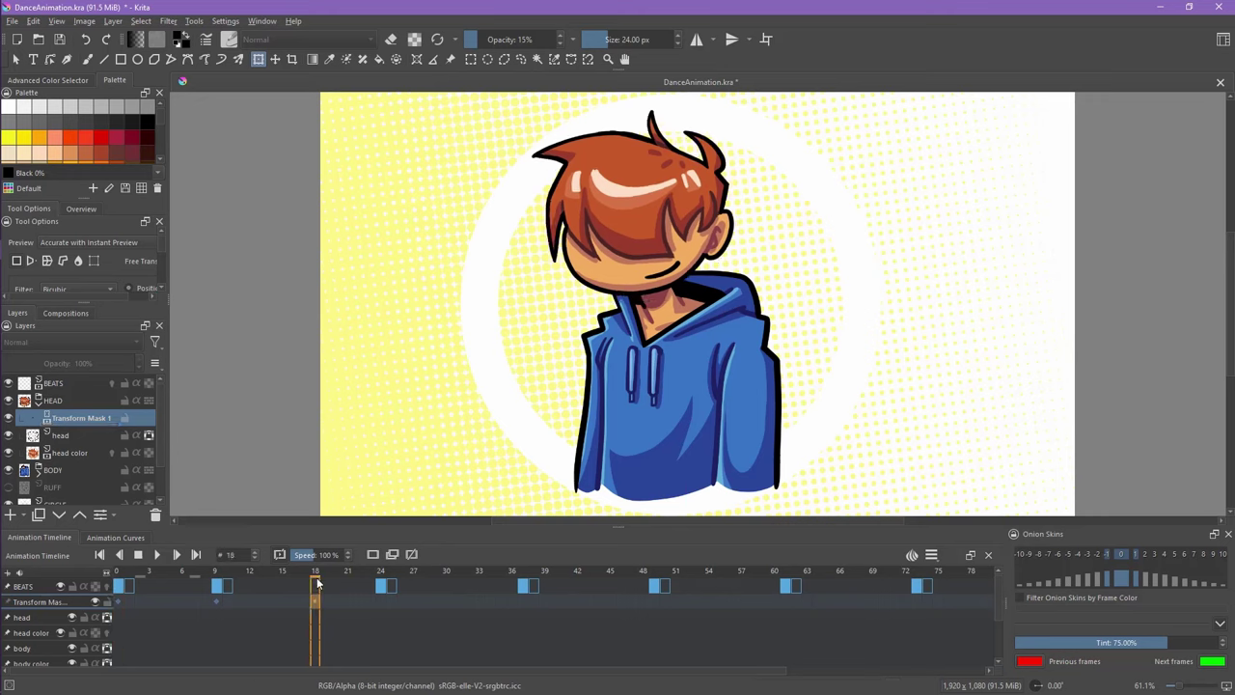
click(124, 542)
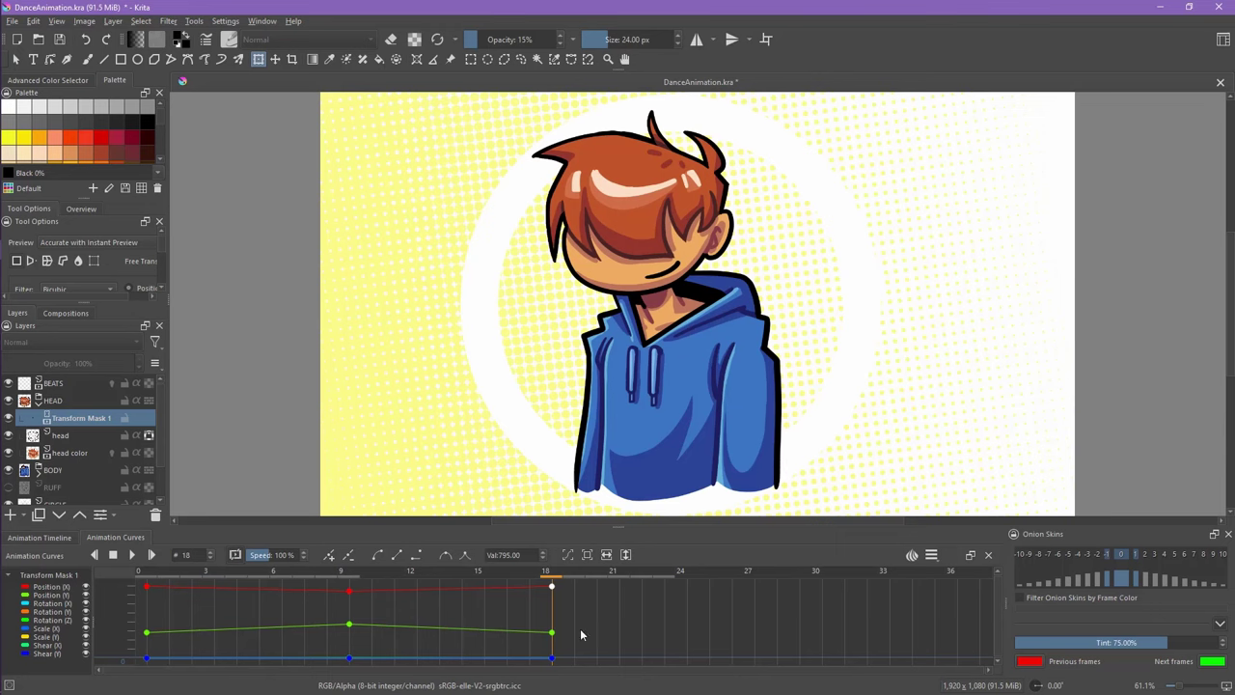
Play the head bob animation from the timeline and stop the playback.
click(39, 537)
click(157, 554)
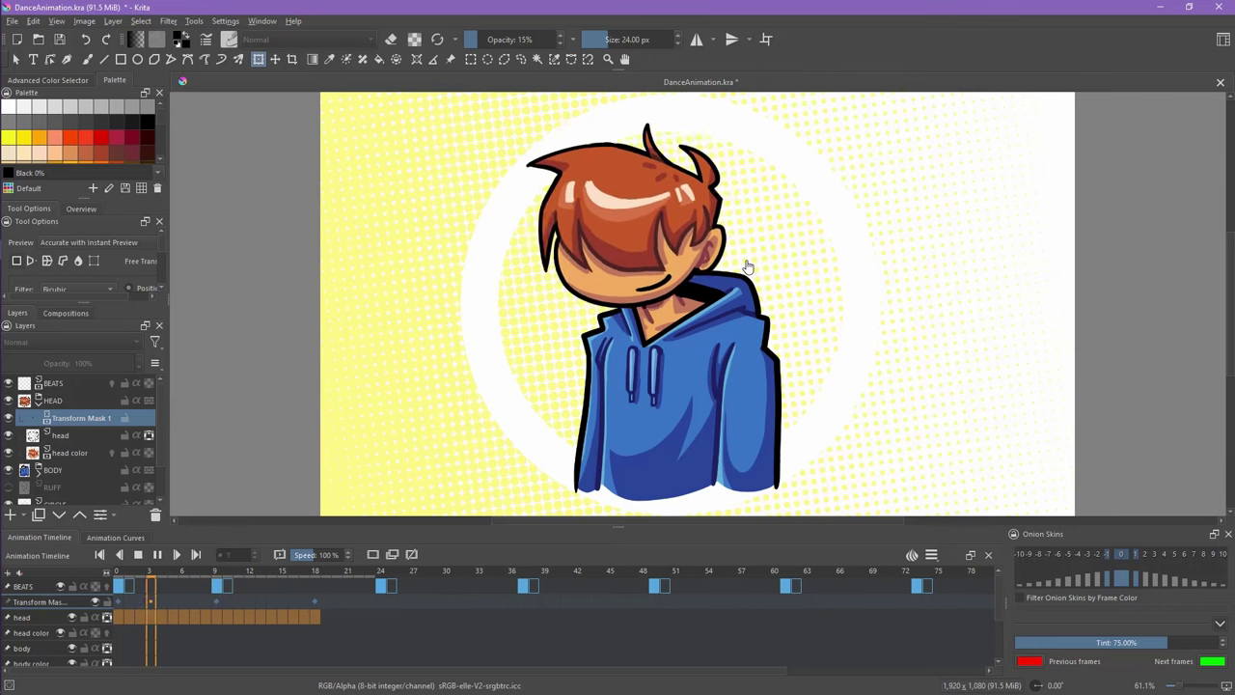
click(157, 553)
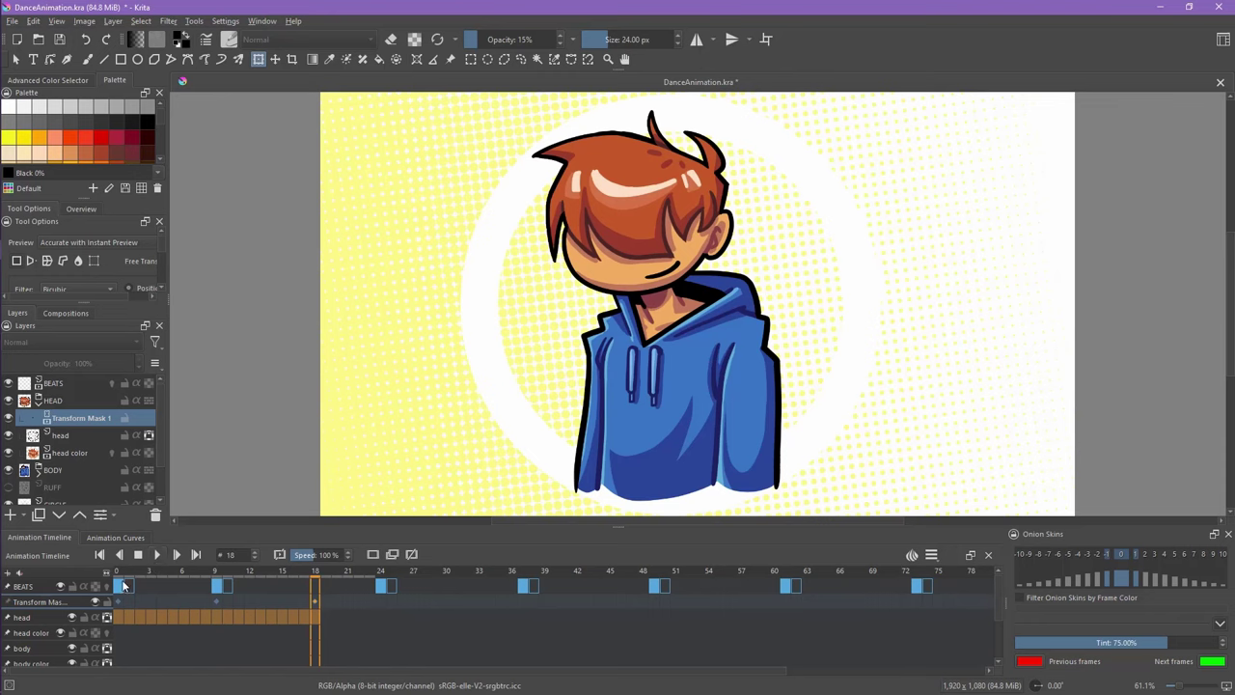
Return to frame 0 and hide the Rotation X, Rotation Y, Scale and Shear curves of Transform Mask 1.
click(118, 572)
click(115, 537)
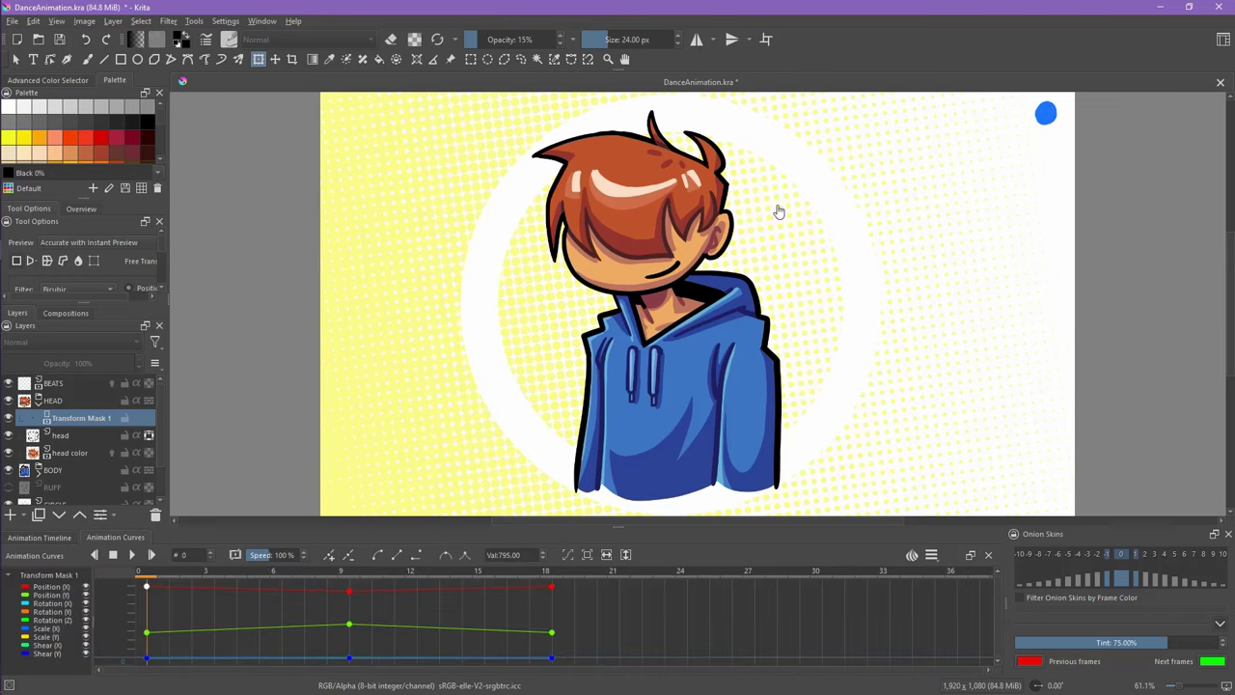
click(146, 586)
mouse_move(151, 576)
mouse_down()
mouse_move(193, 571)
mouse_move(146, 579)
mouse_up()
mouse_move(171, 573)
mouse_down()
mouse_move(351, 578)
mouse_move(154, 581)
mouse_up()
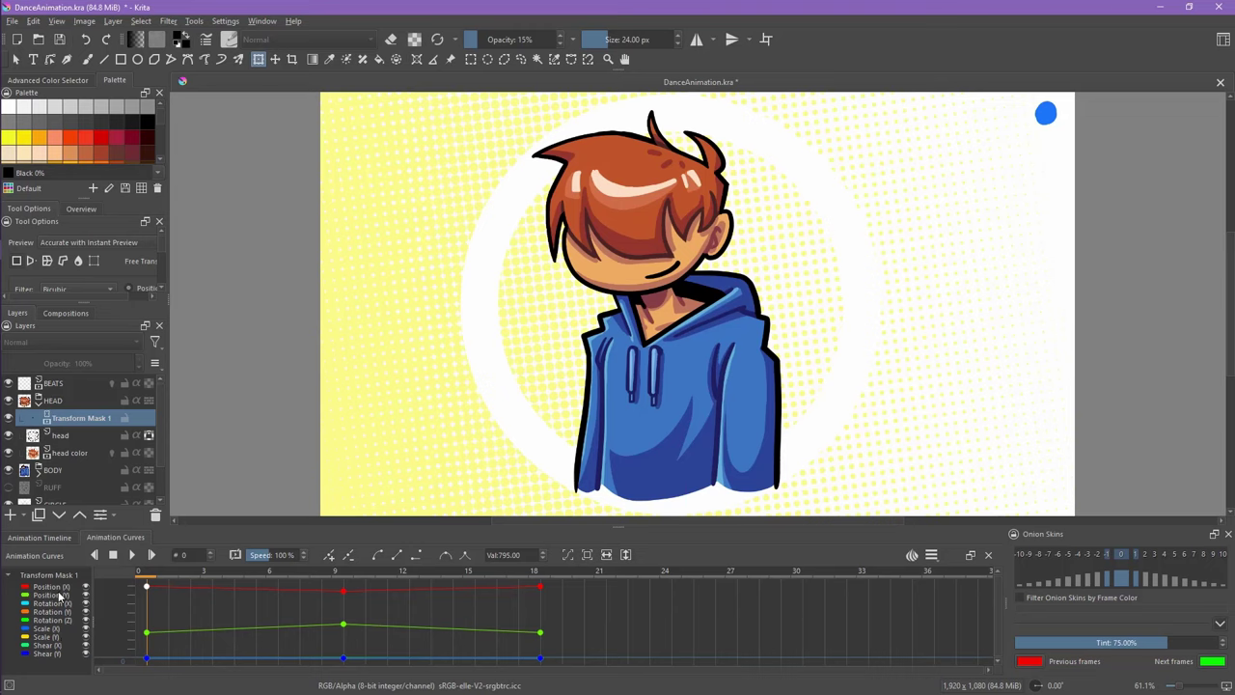
click(87, 613)
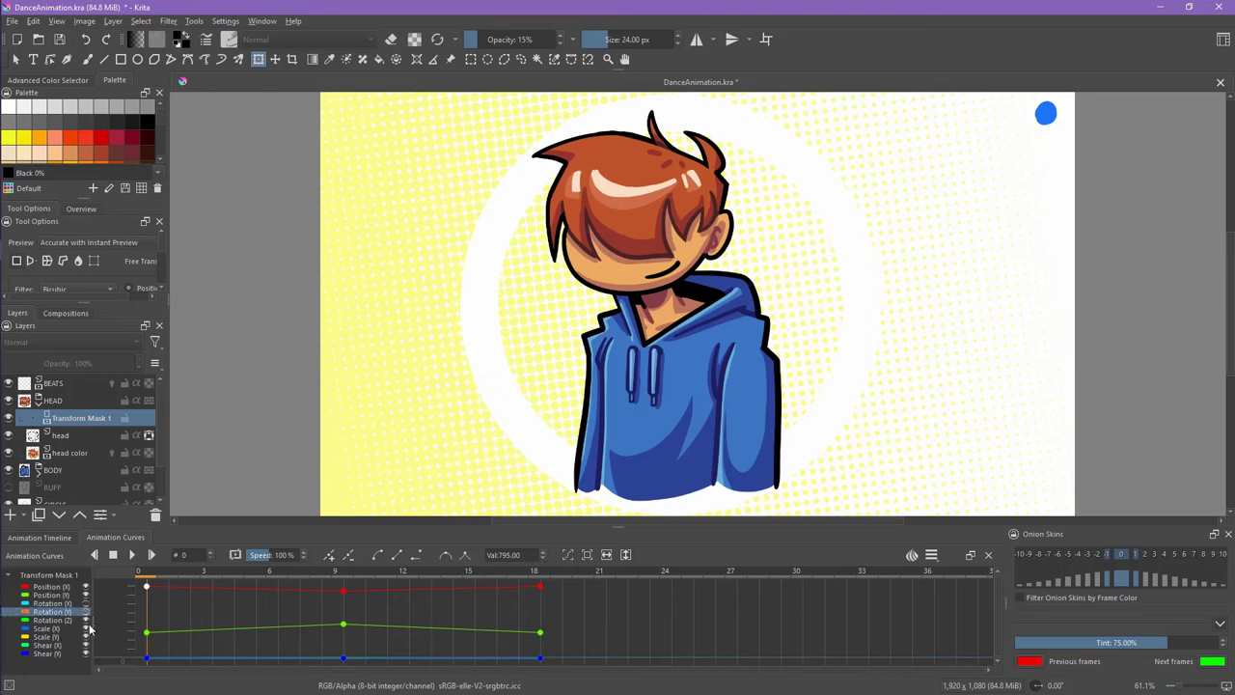
click(88, 628)
click(87, 637)
click(86, 646)
click(85, 653)
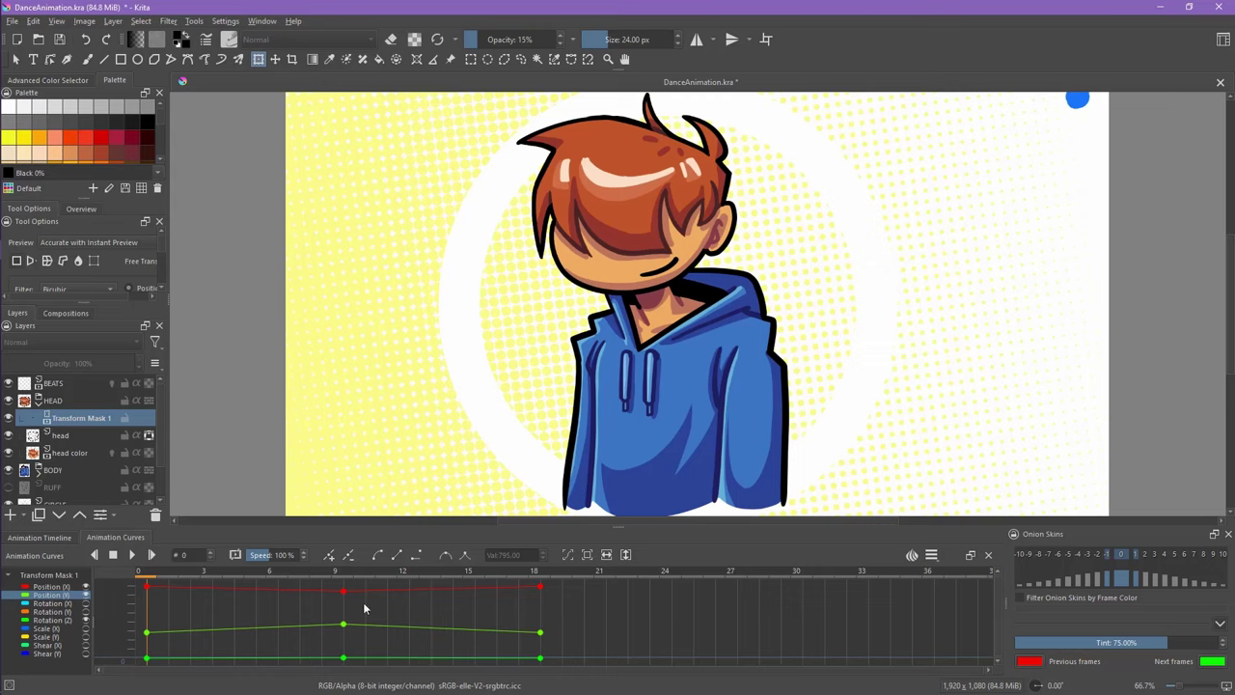
Apply constant interpolation to the frame 0 keyframes of the position and Z rotation curves, and scrub through the first frames.
click(146, 633)
click(343, 625)
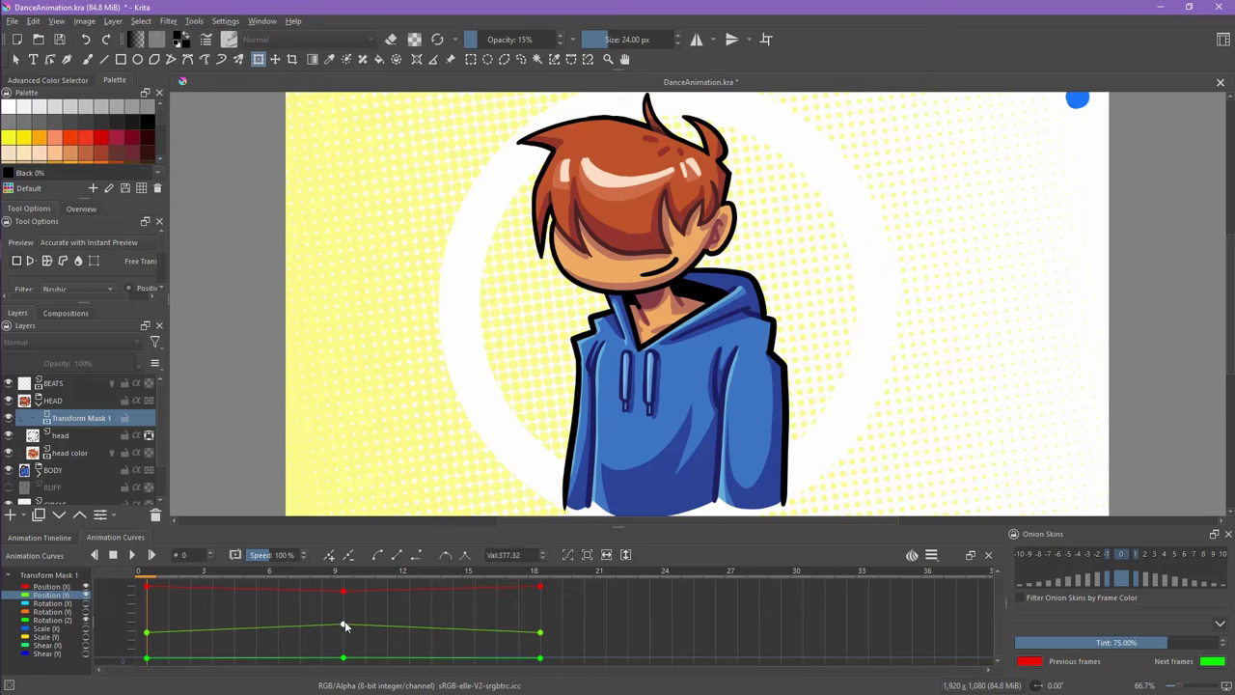
click(540, 633)
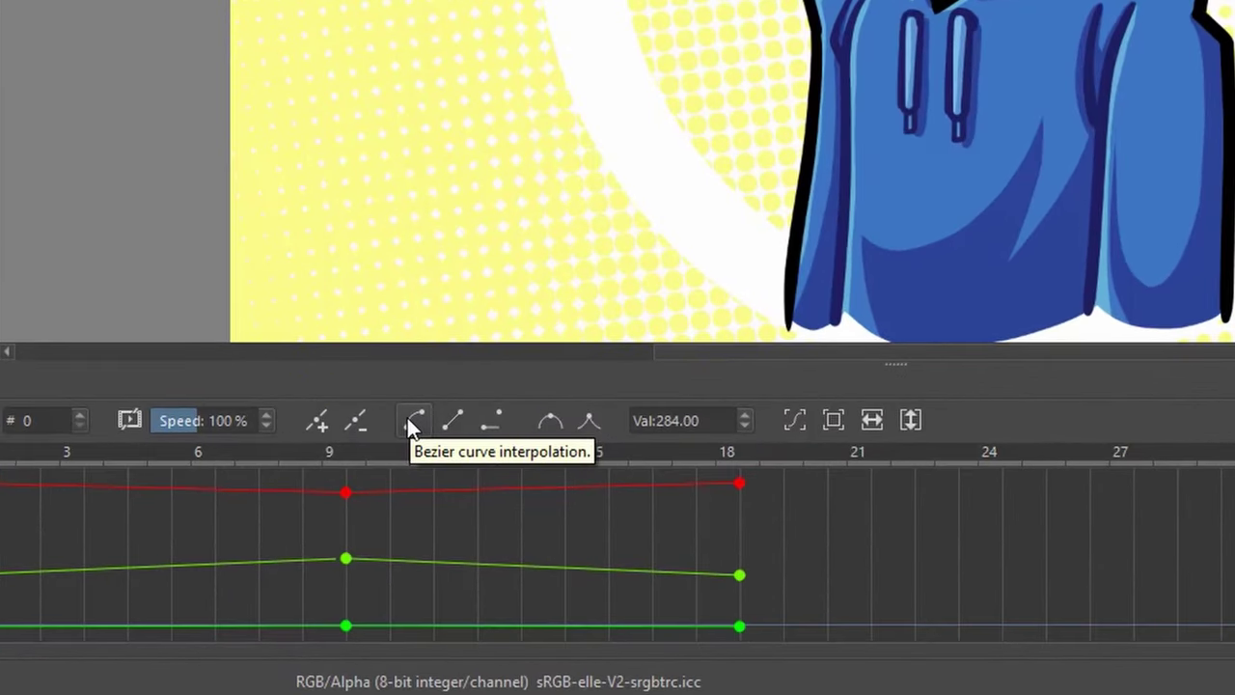
click(493, 421)
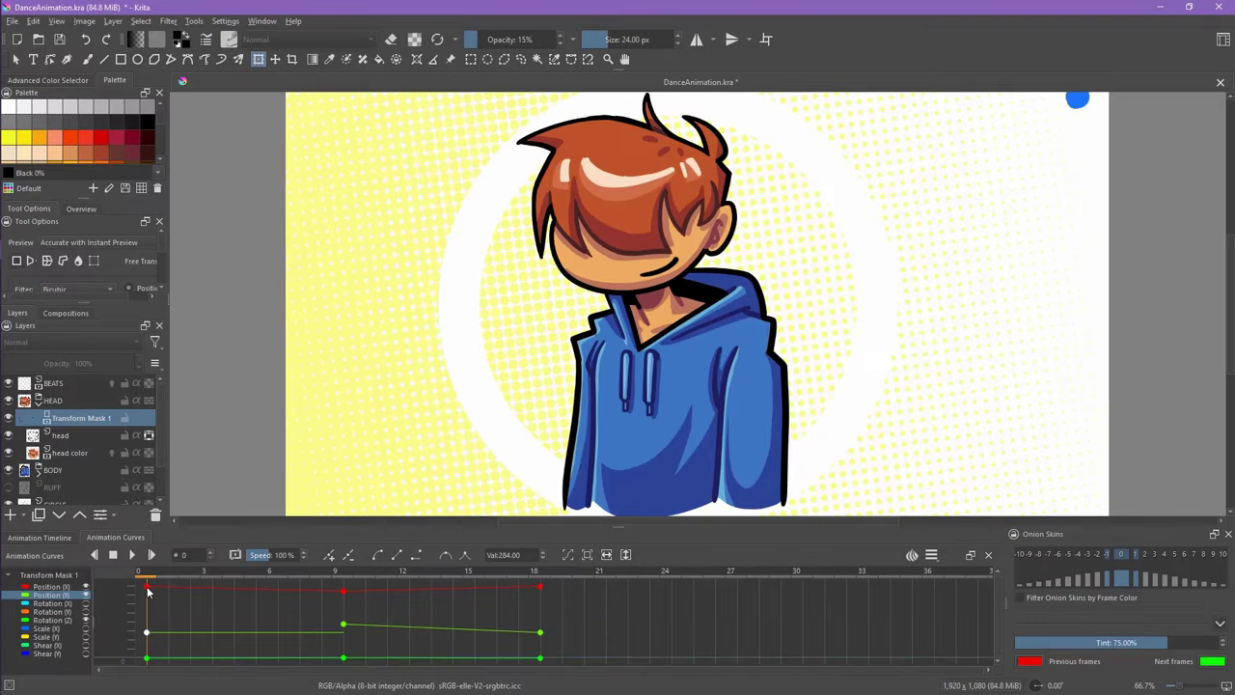
click(147, 586)
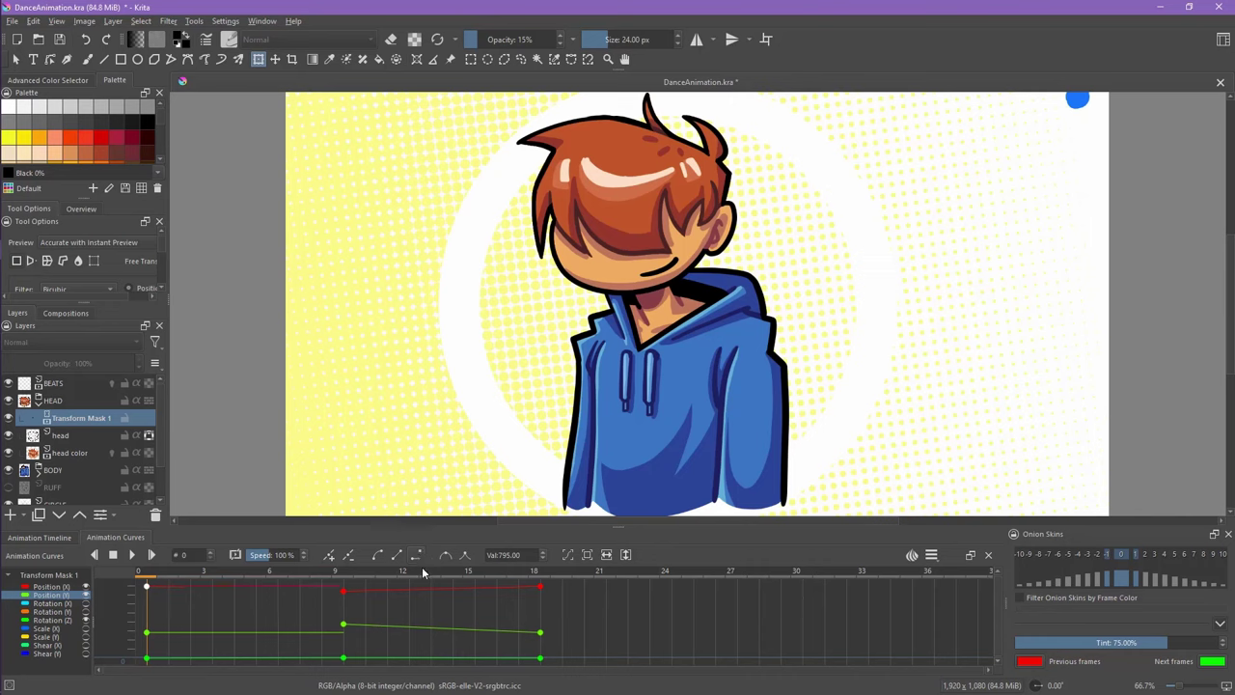
click(147, 658)
drag(157, 576, 193, 576)
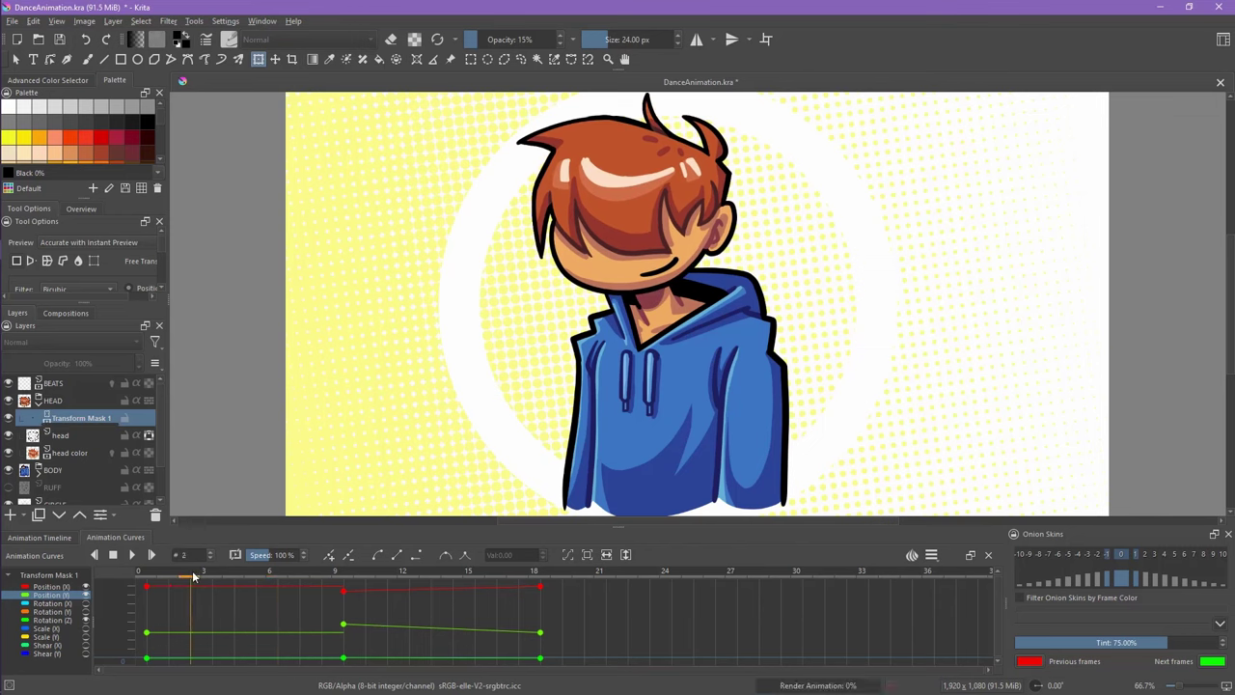
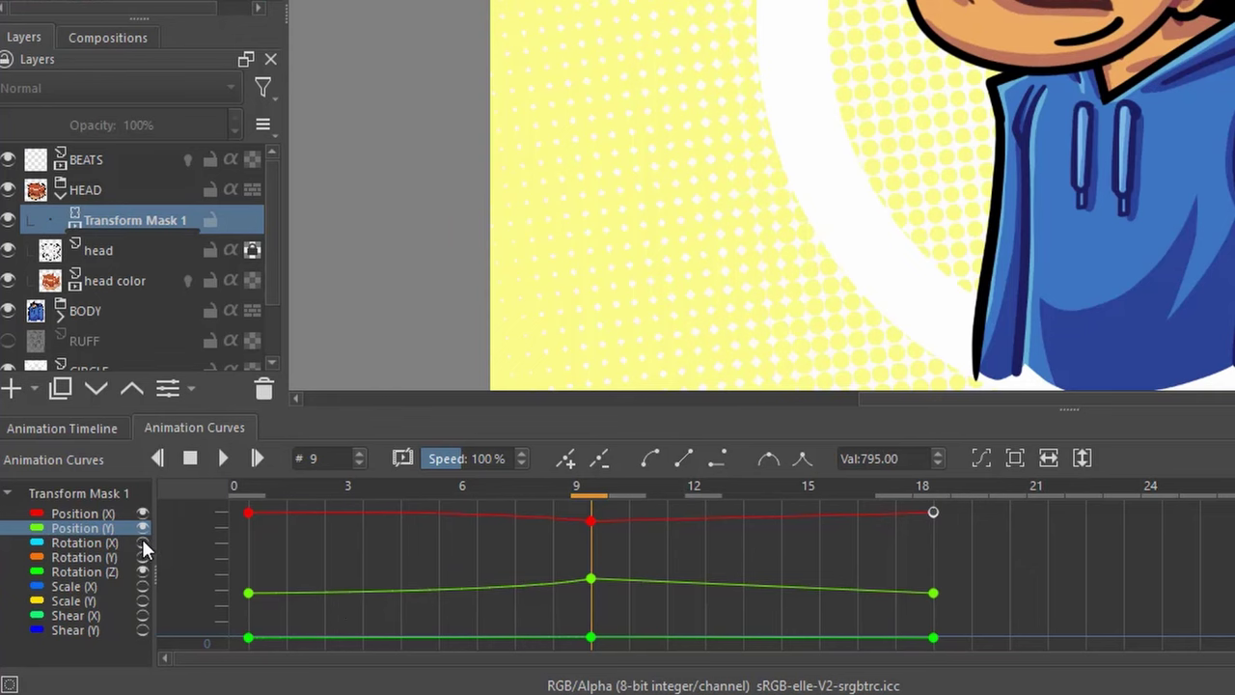
Show the Rotation X and Rotation Y curves of Transform Mask 1 again.
click(86, 603)
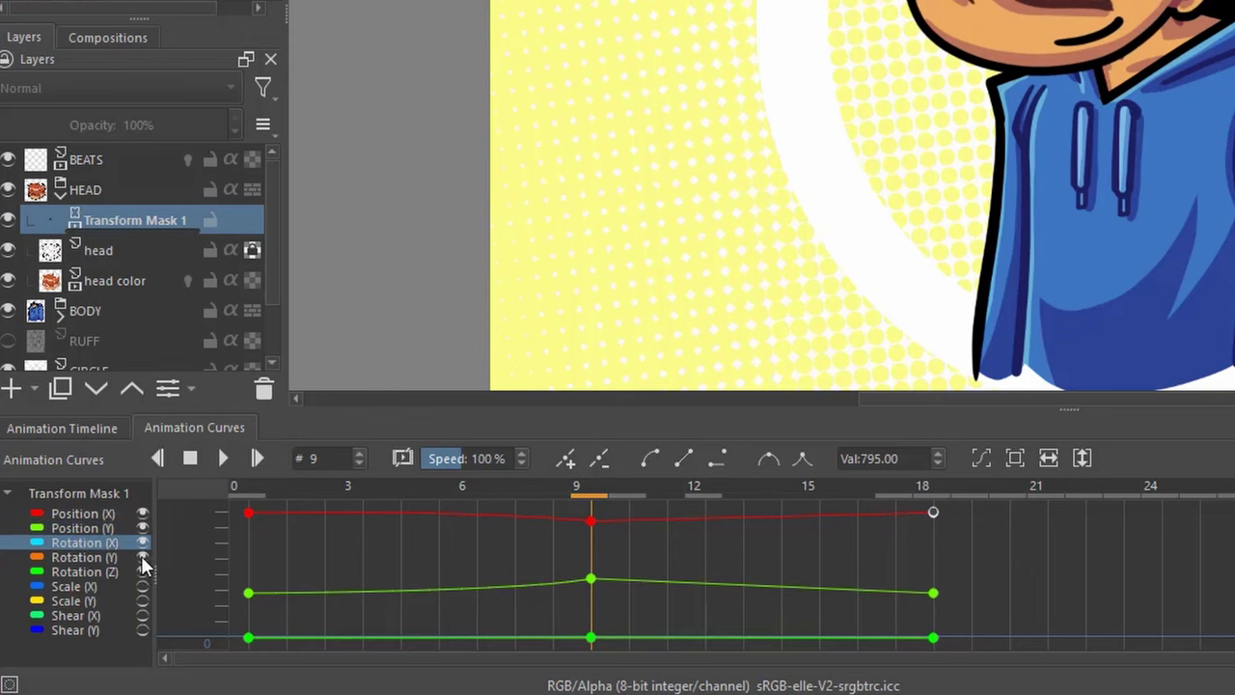
click(142, 585)
click(142, 584)
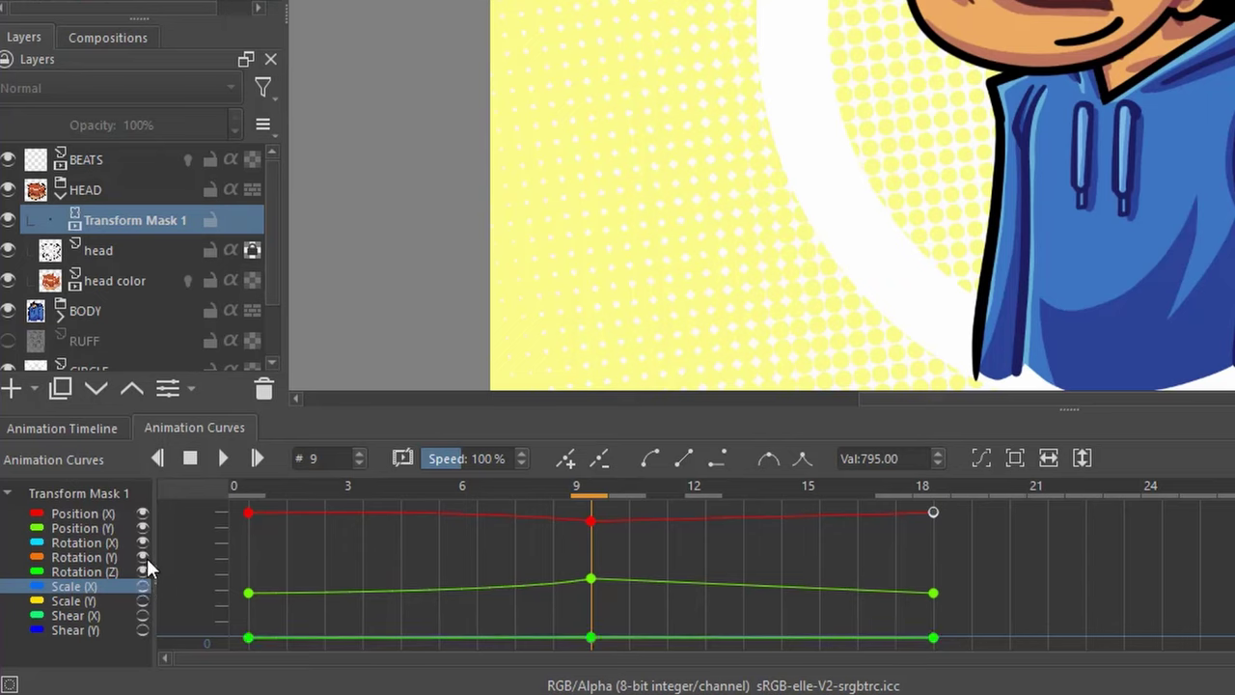
Hide the position, Rotation (X) and Rotation (Y) curves of Transform Mask 1 so only the Rotation (Z) curve is shown.
click(144, 541)
click(144, 529)
click(143, 514)
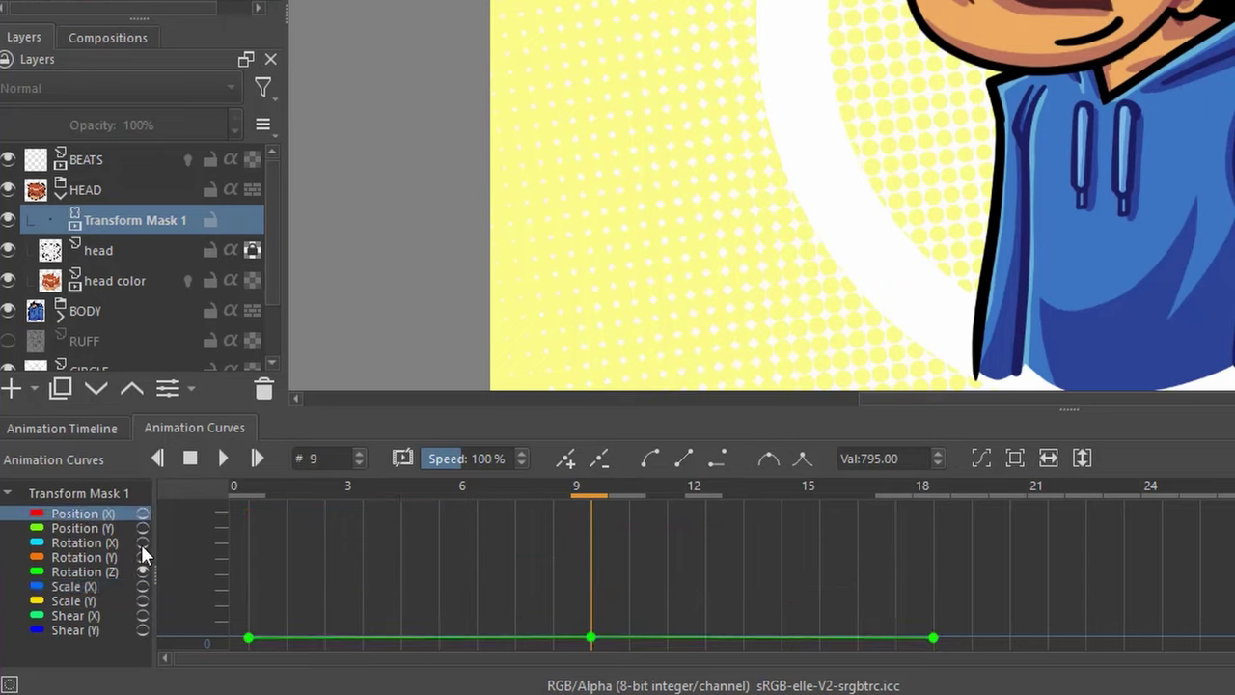
Ease the Rotation (Z) curve out of its frame 0 keyframe with a long, nearly flat tangent handle reaching to about frame 8.
click(1049, 457)
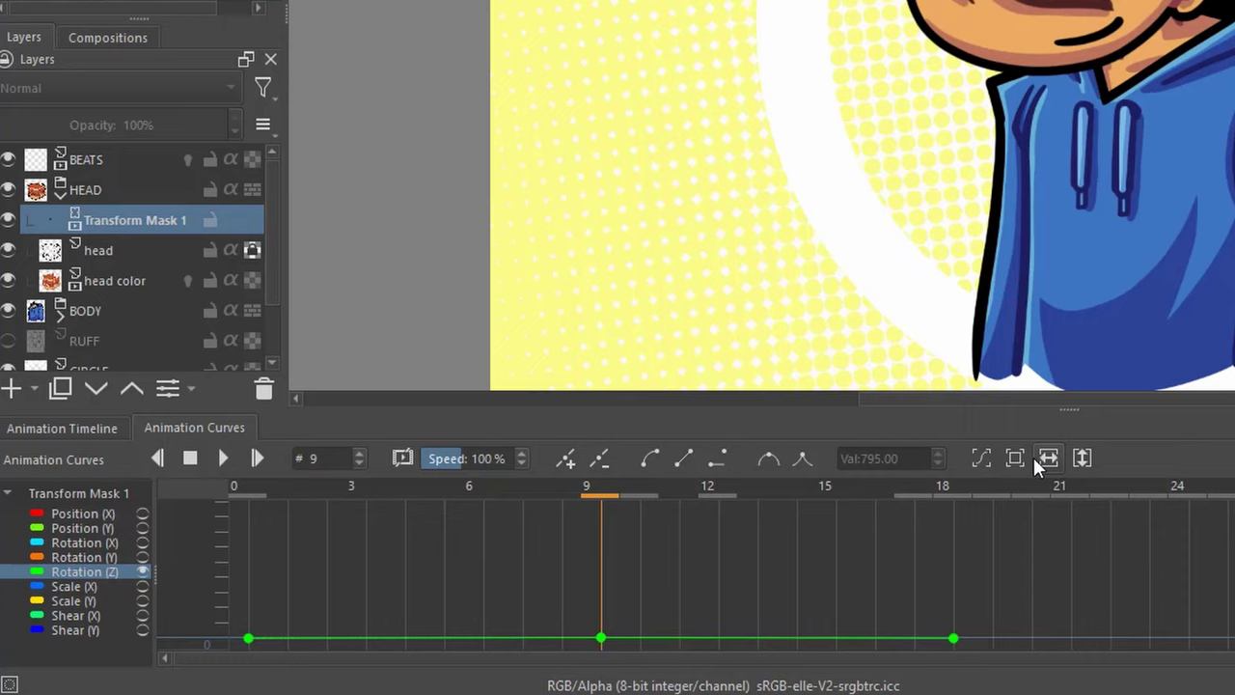
click(1020, 456)
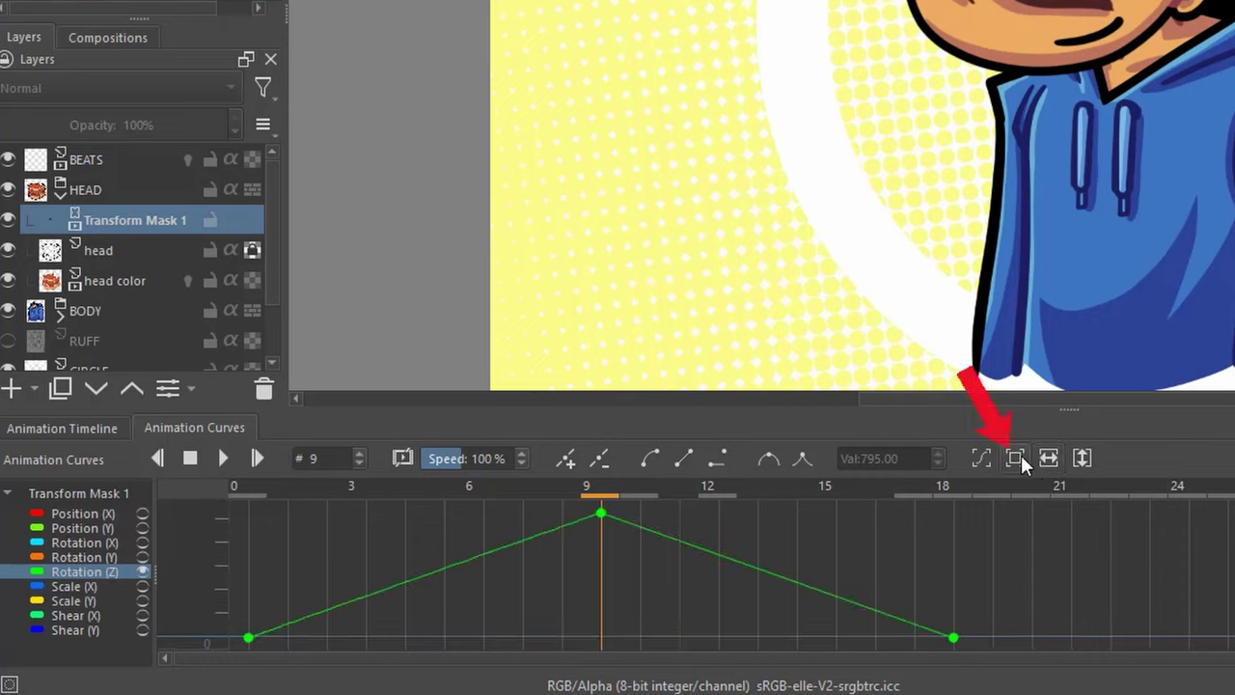
click(599, 513)
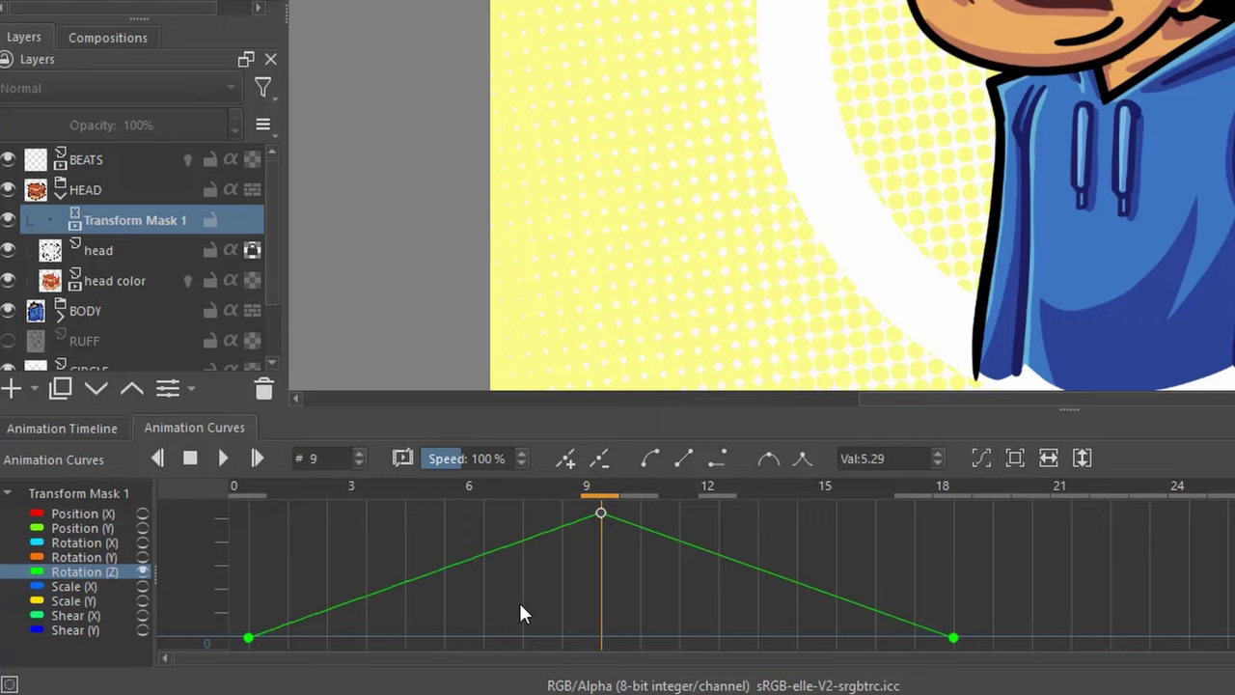
click(248, 638)
drag(250, 638, 546, 634)
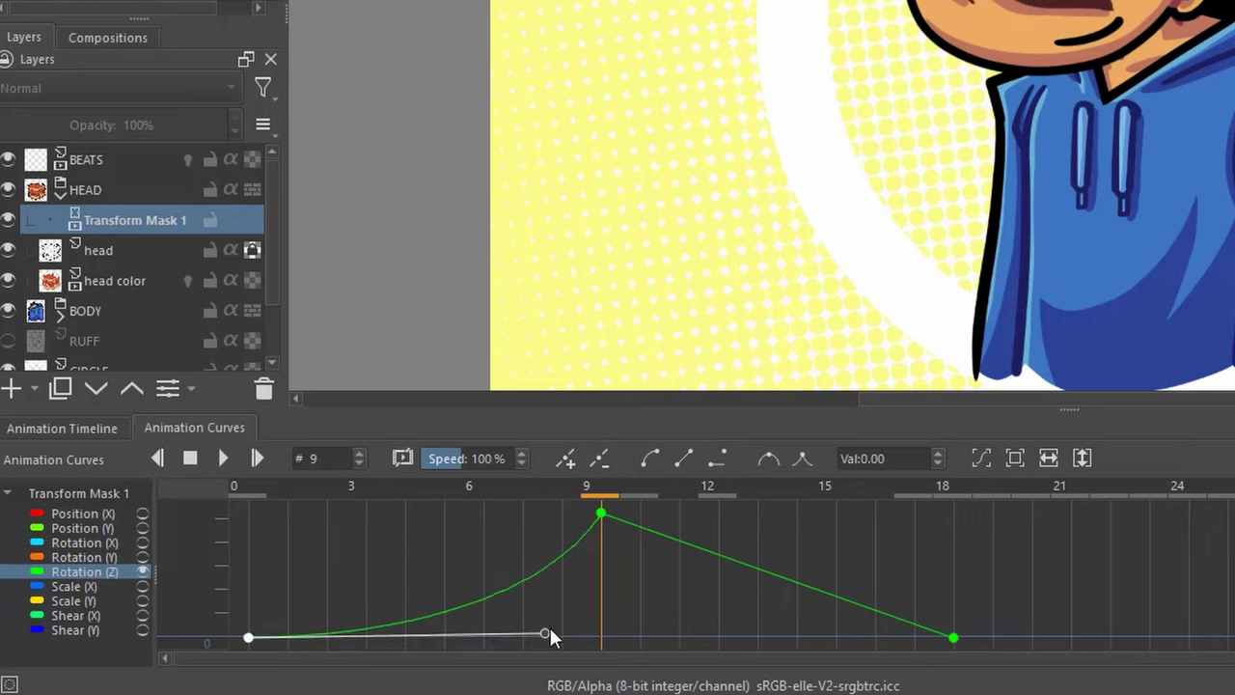
Shape the frame 9 keyframe of the Rotation (Z) curve into a sharp peak that drops steeply and flattens toward frame 18.
click(953, 638)
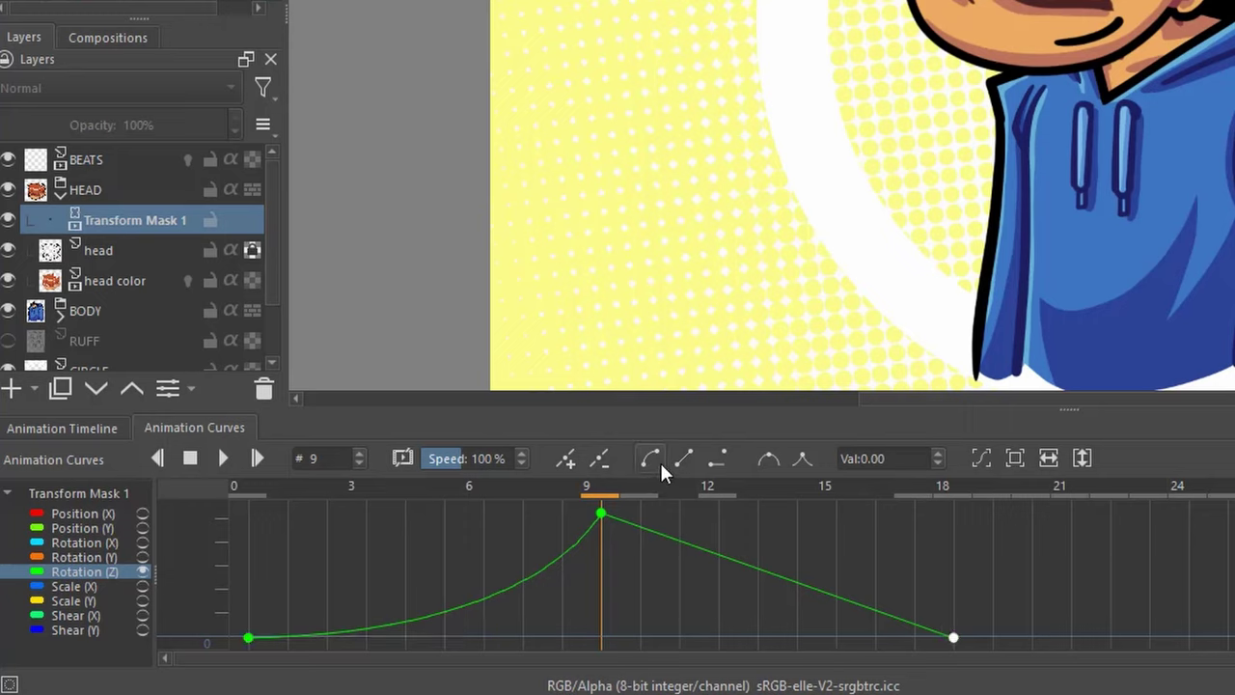
click(602, 513)
drag(601, 515, 675, 515)
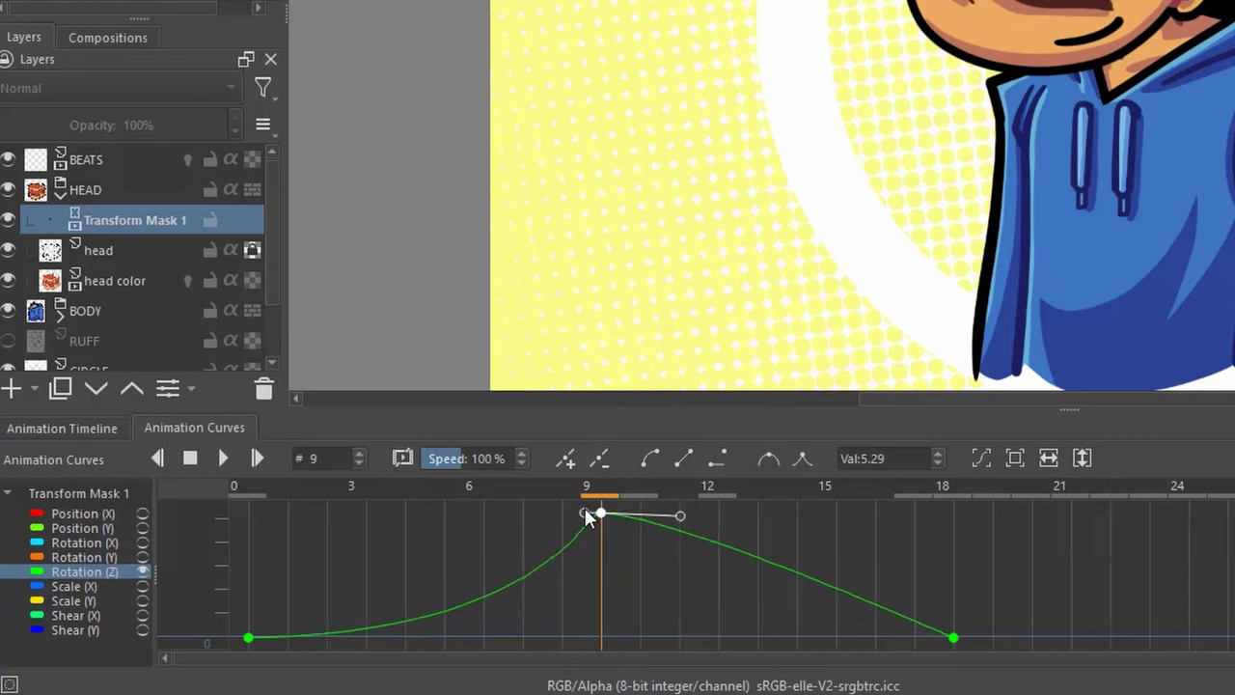
mouse_move(584, 510)
mouse_down()
mouse_move(628, 577)
mouse_move(599, 515)
mouse_up()
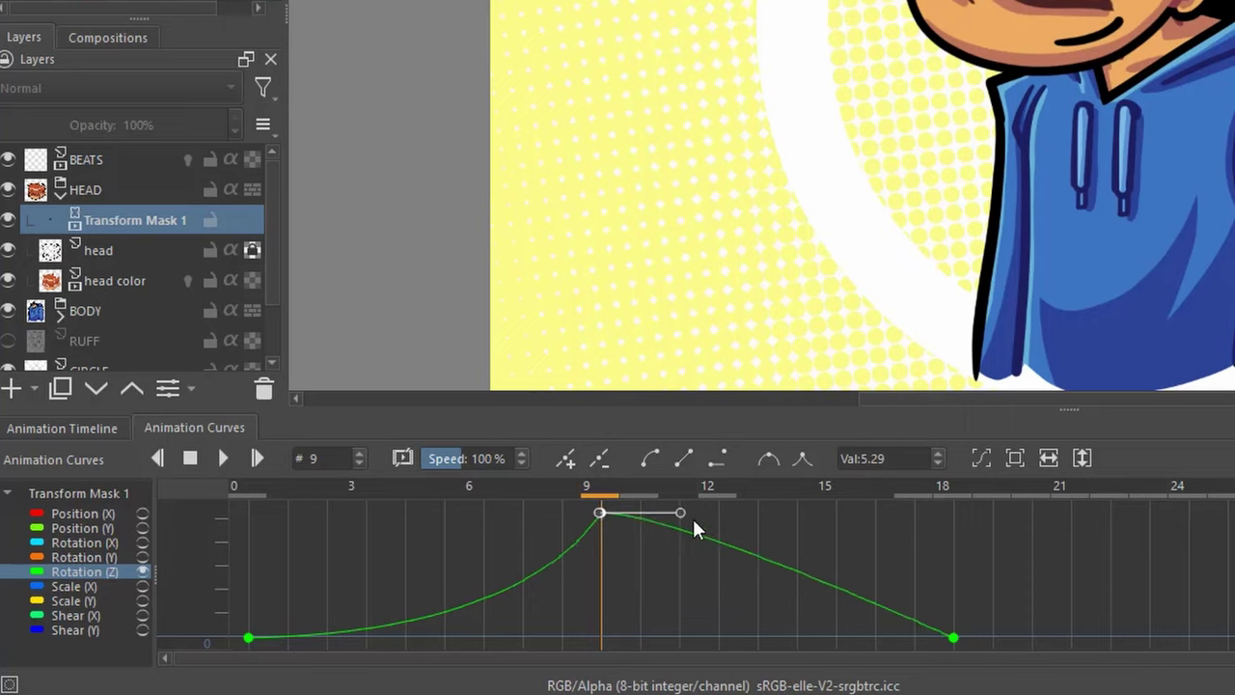
drag(681, 512, 667, 610)
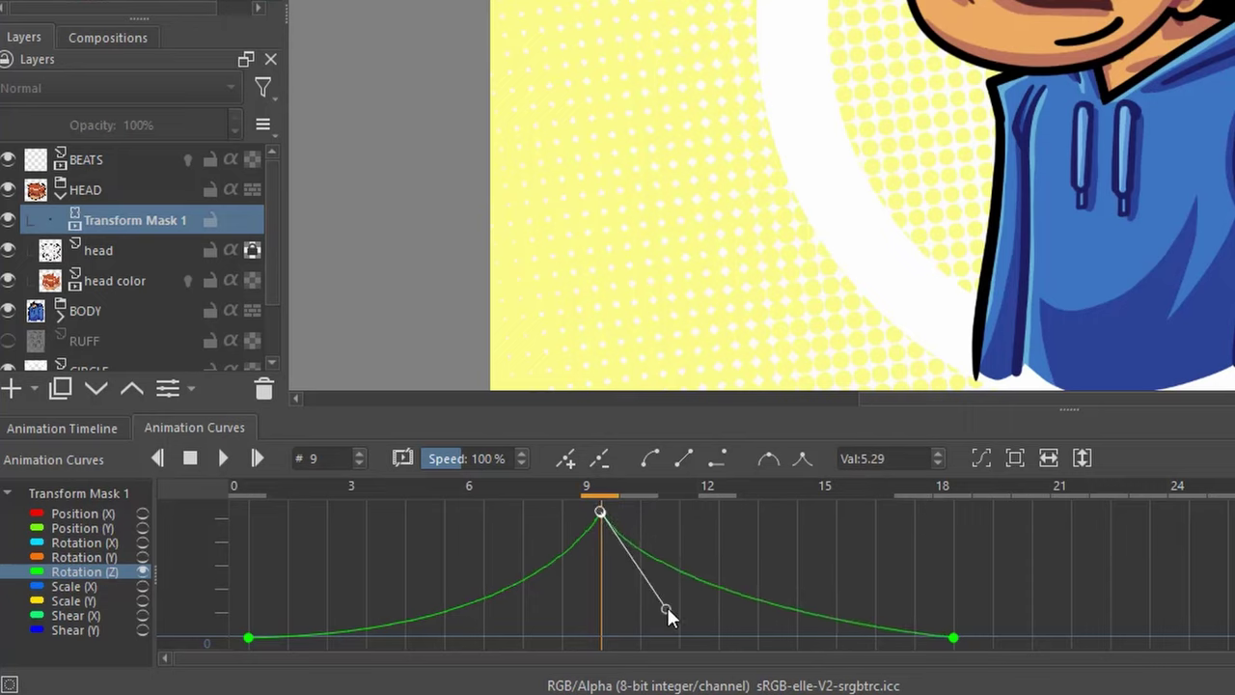
click(624, 533)
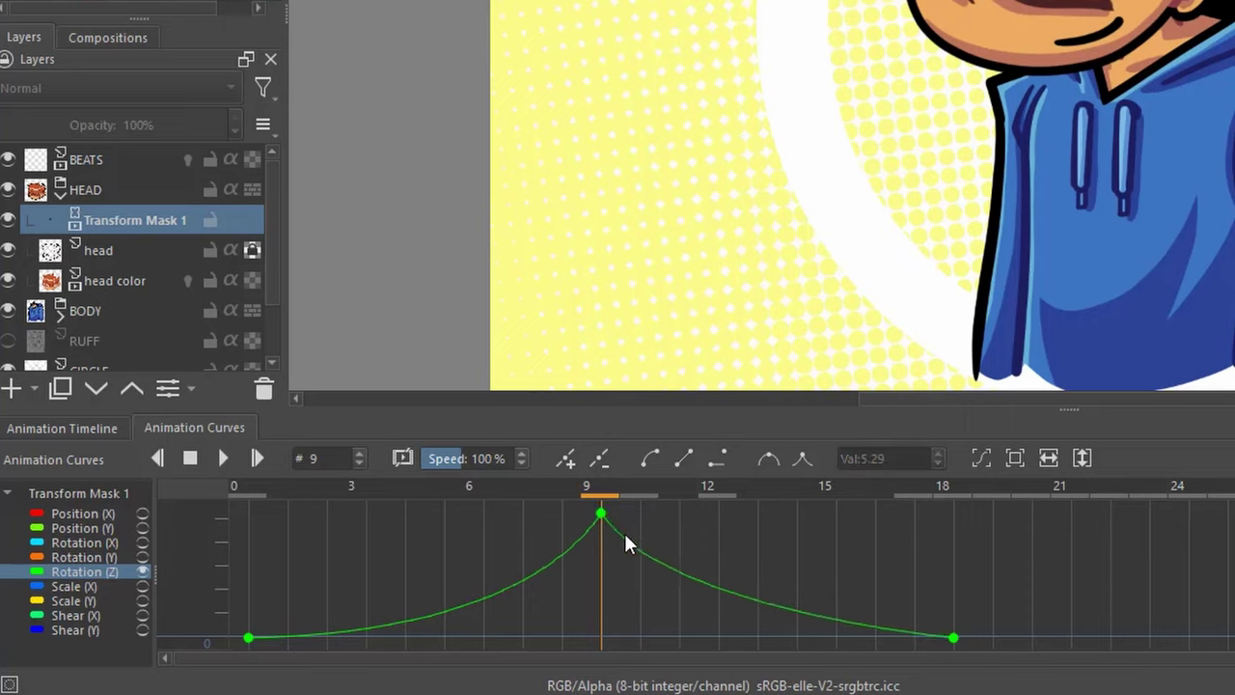
Show the Position (Y) curve and adjust the tangent handles of its frame 9 and frame 18 keyframes to ease the motion.
drag(604, 494, 954, 527)
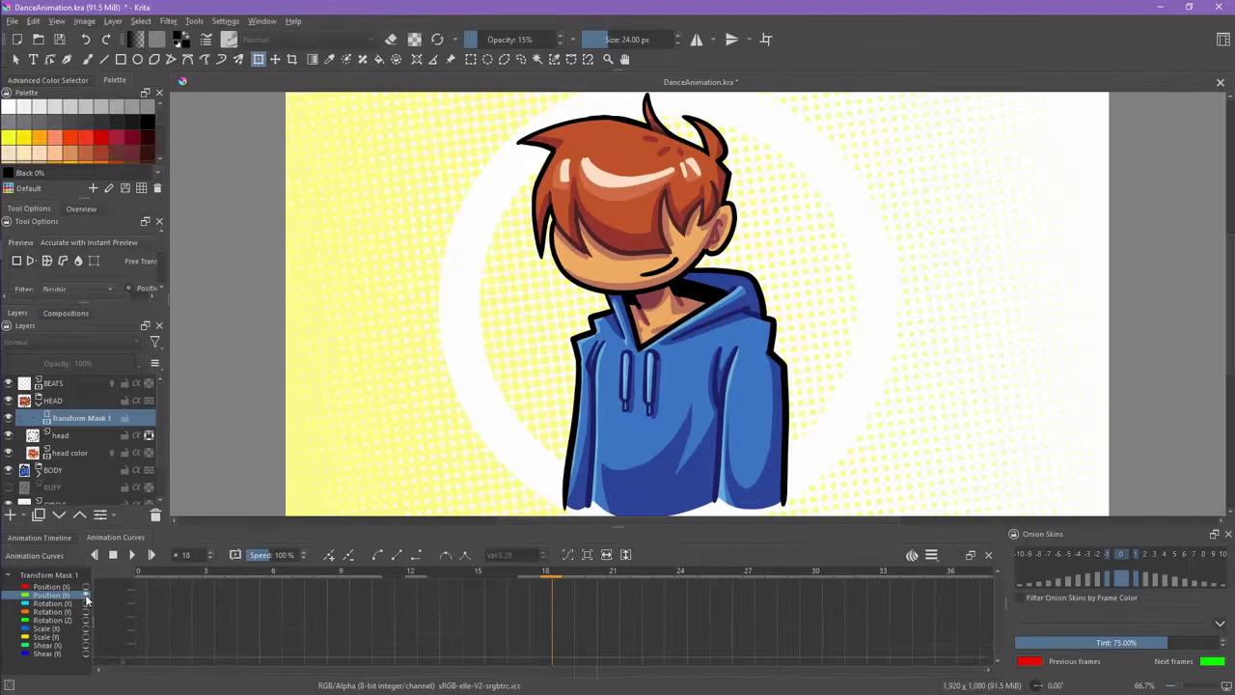
click(587, 555)
click(349, 586)
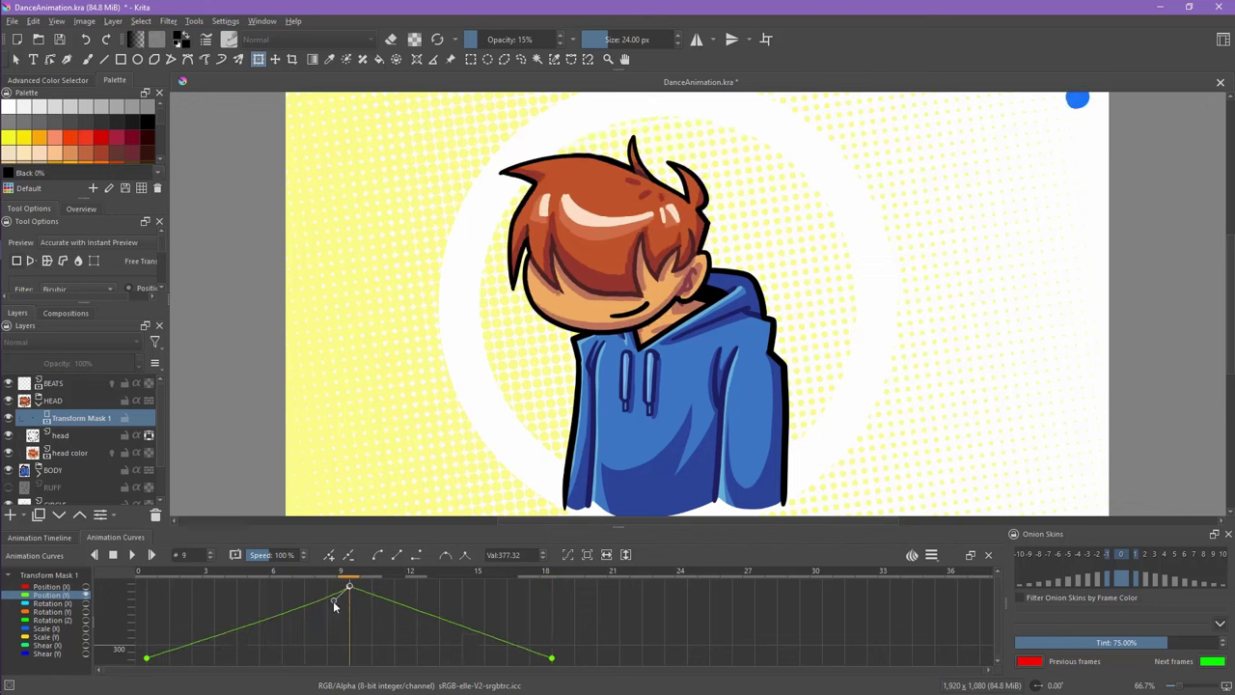
drag(551, 657, 366, 651)
Show the Position (X) curve and extend the frame 0 tangent handle toward the frame 9 keyframe to ease the motion.
click(86, 586)
click(146, 605)
drag(193, 607, 301, 658)
click(349, 658)
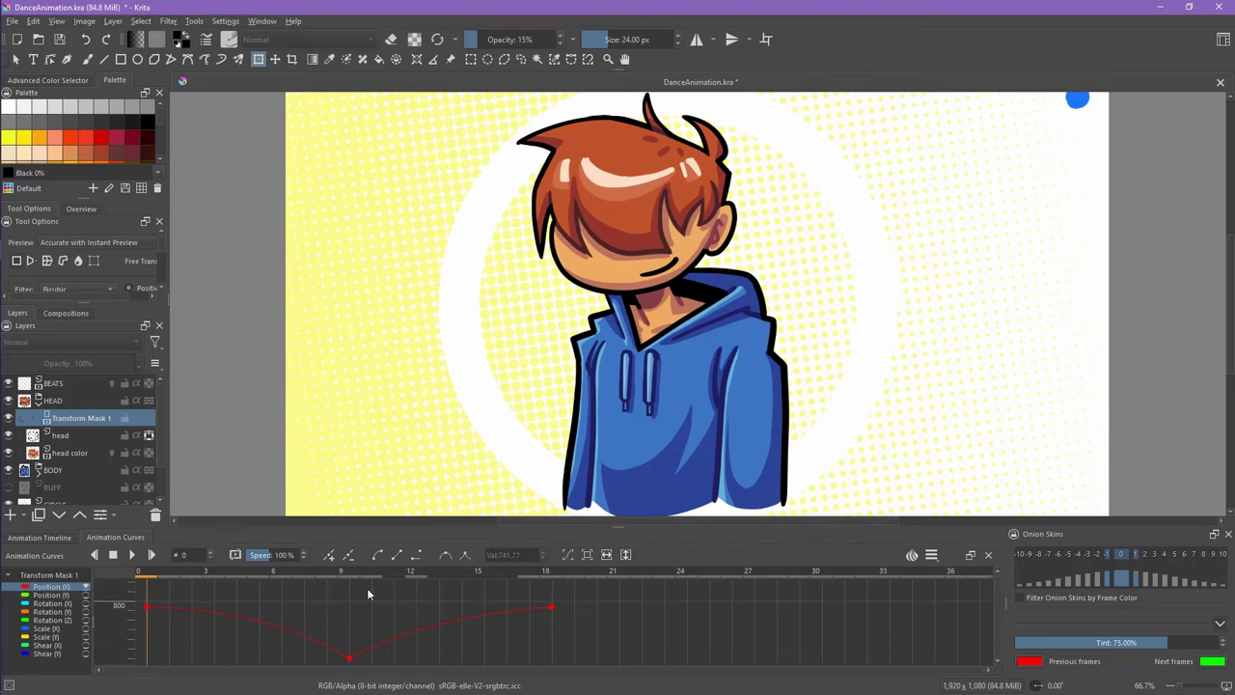
Play the eased head animation, stop the playback and return to frame 0.
click(133, 555)
click(113, 555)
mouse_move(147, 571)
mouse_down()
mouse_move(350, 571)
mouse_move(147, 571)
mouse_up()
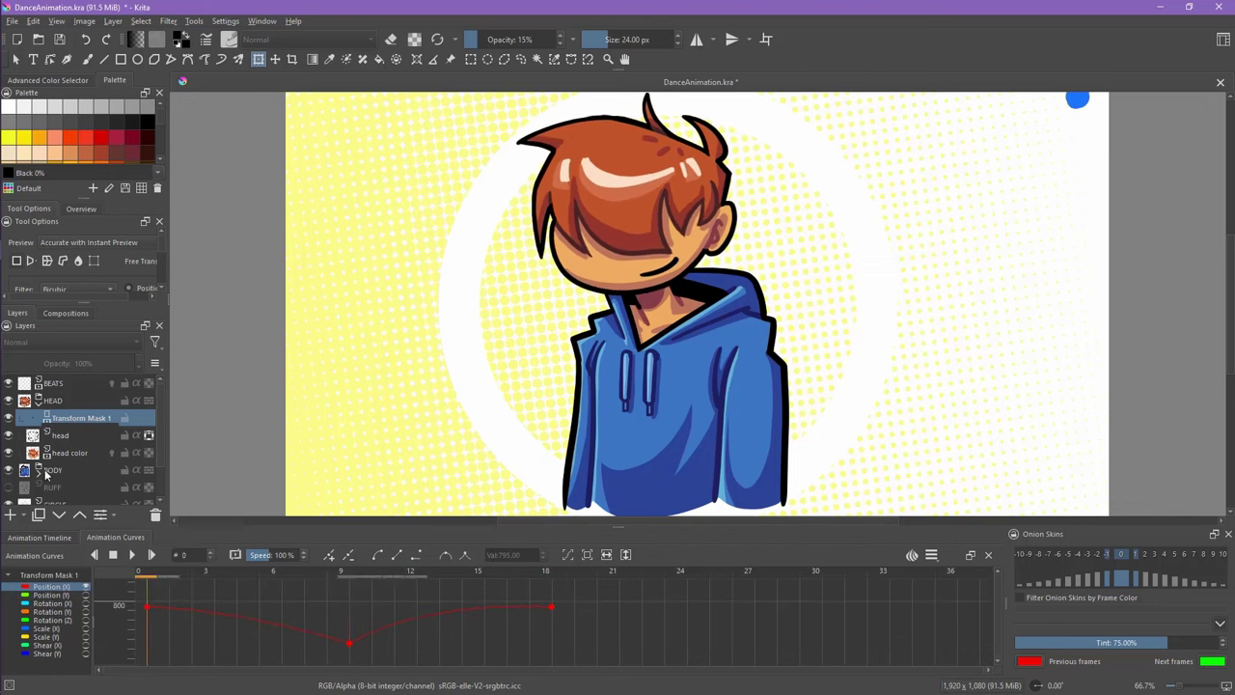
Expand the BODY layer group and scrub through the animation frames.
click(39, 471)
drag(380, 602, 526, 608)
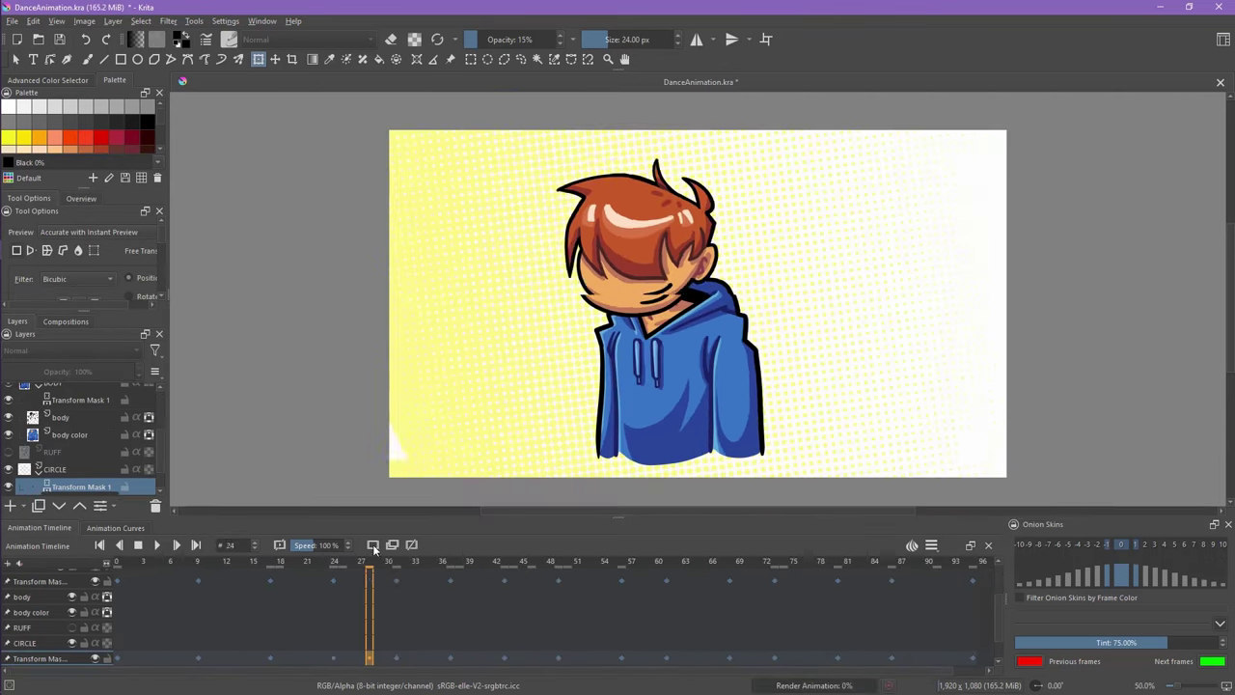
drag(373, 546, 473, 542)
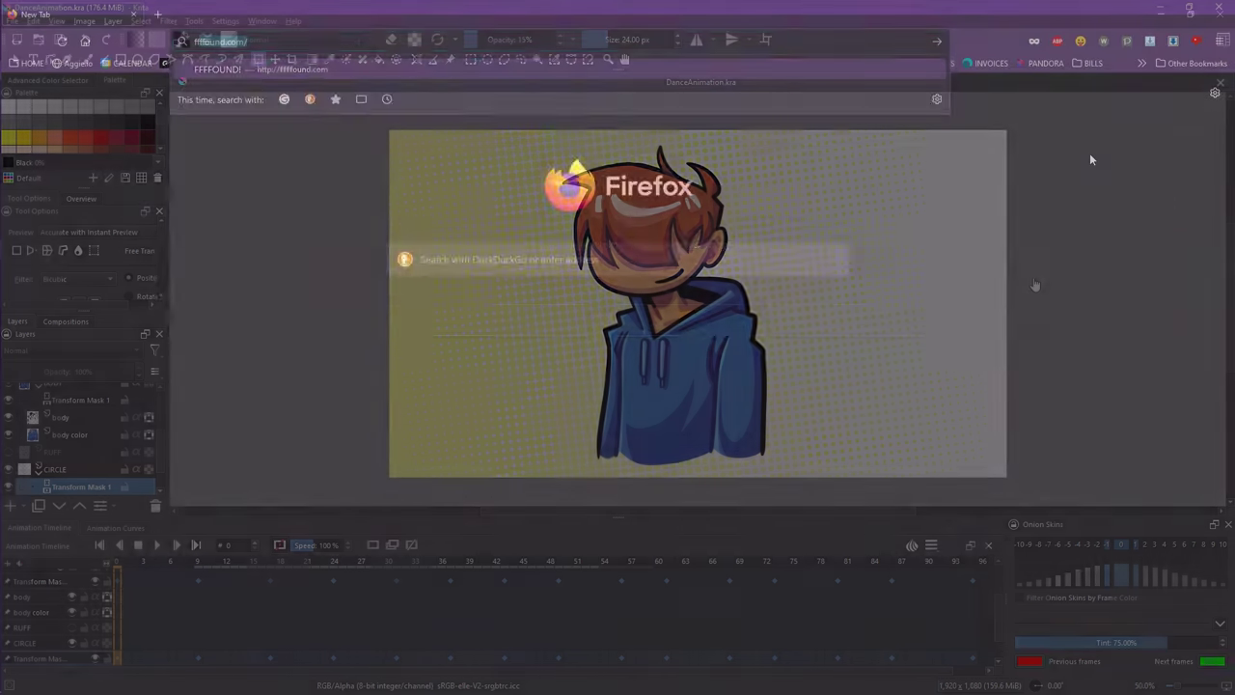
Switch to Firefox, search the web for ffmpeg and open the download page of ffmpeg.org.
text(ffmpeg)
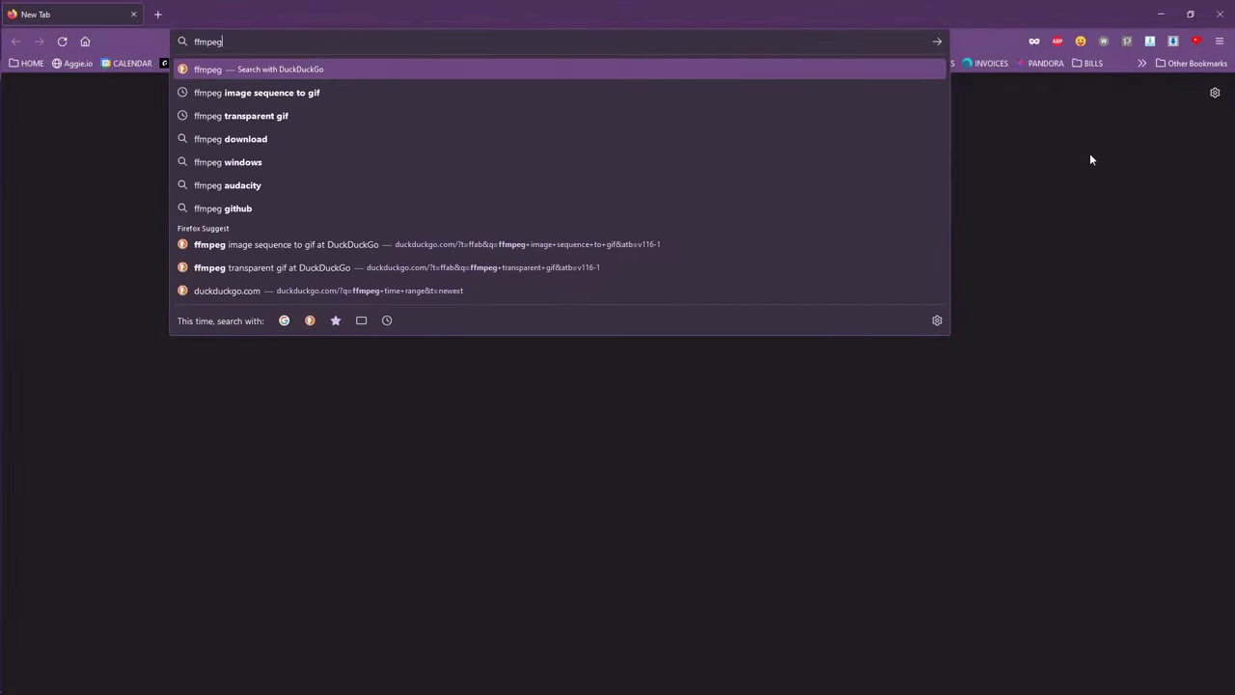
key(Return)
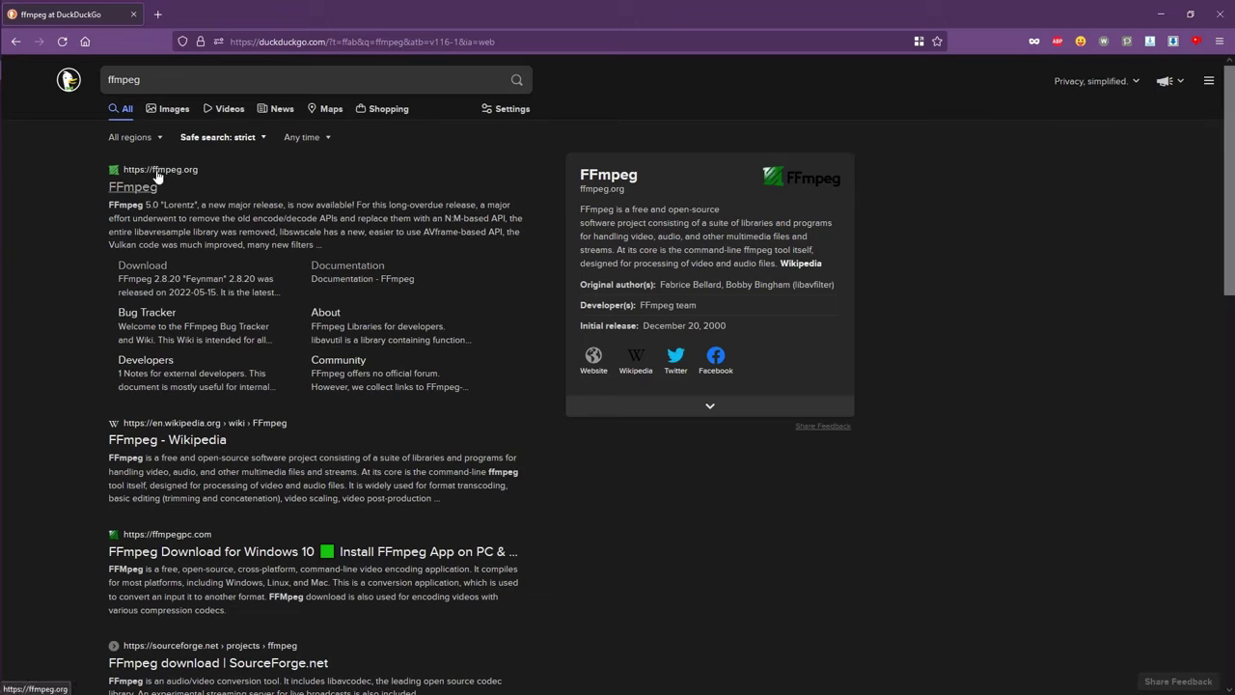
click(192, 174)
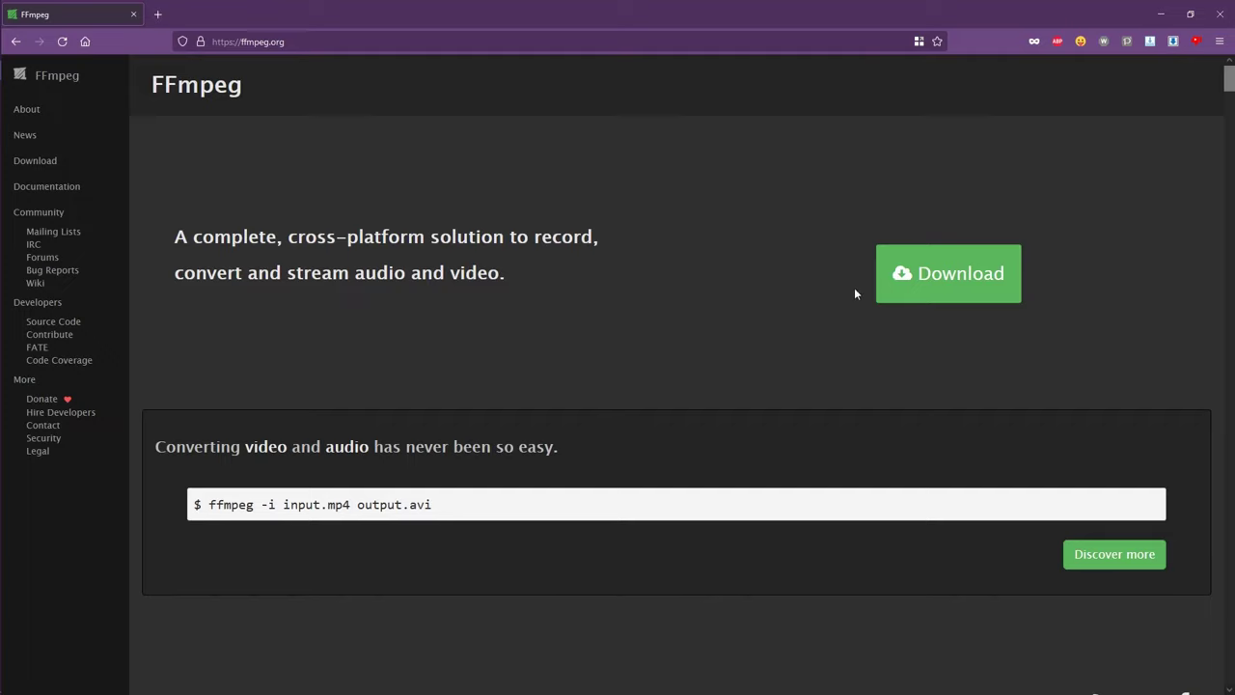
click(944, 278)
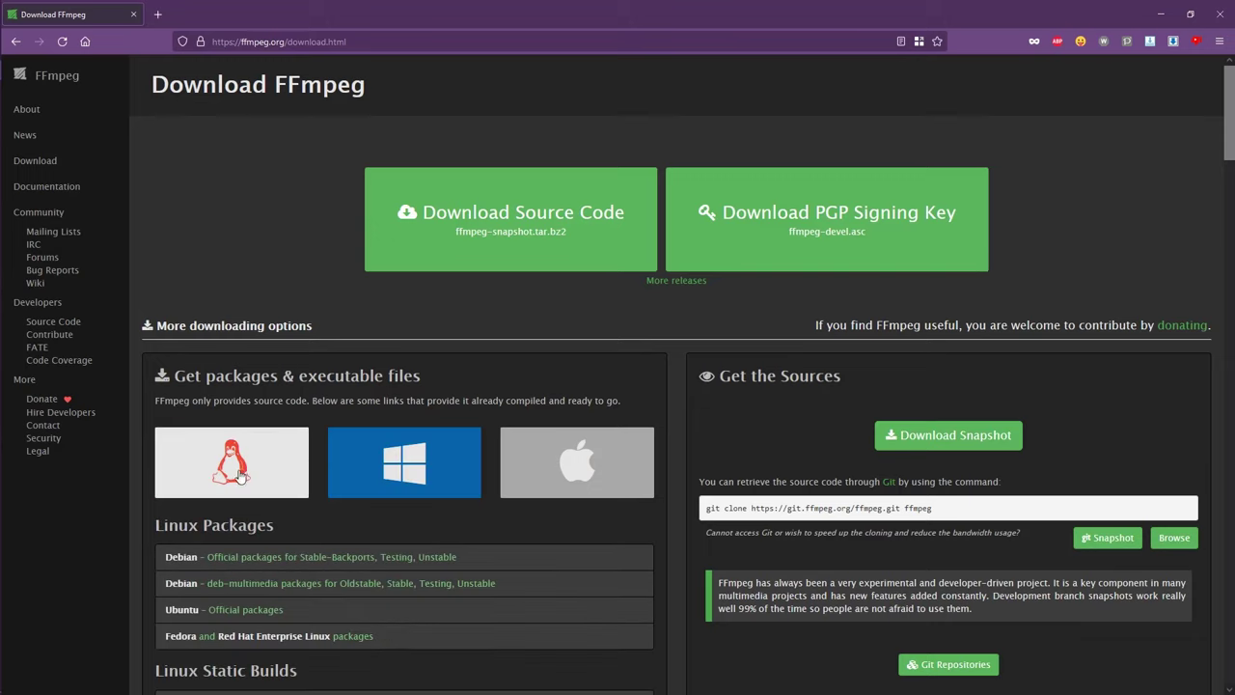
Choose the Windows builds from gyan.dev and download the ffmpeg-git-essentials.7z package.
mouse_move(436, 456)
mouse_move(618, 466)
click(399, 462)
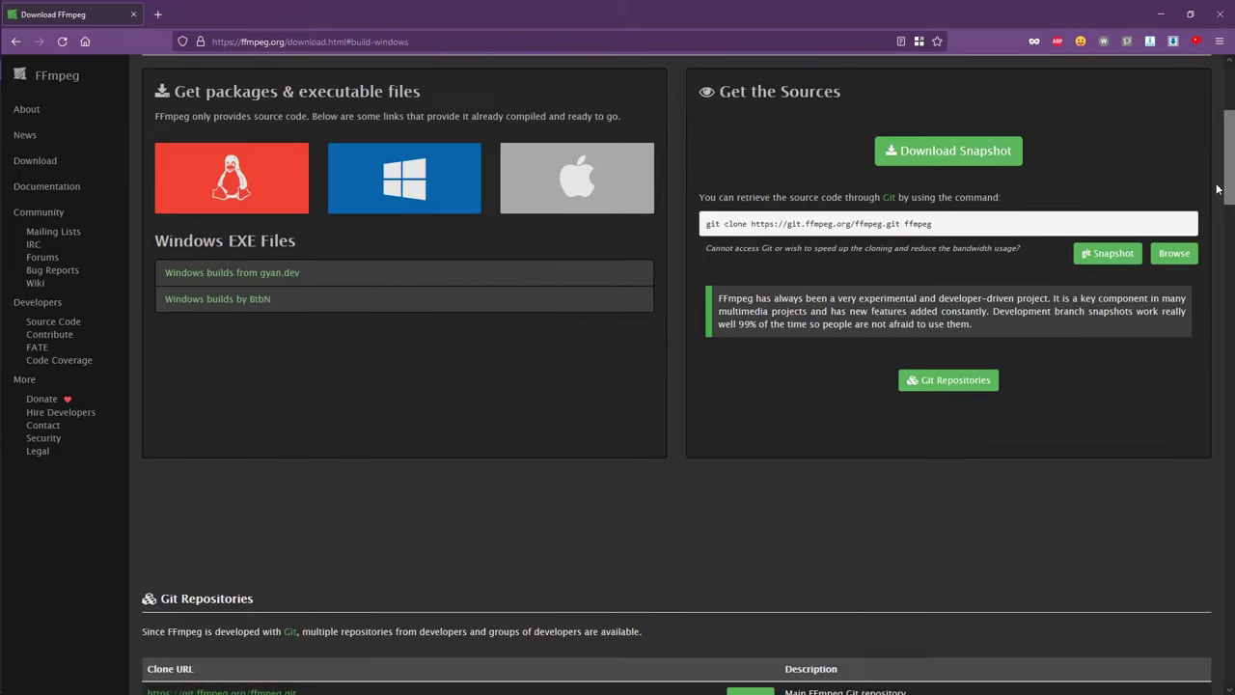
click(260, 279)
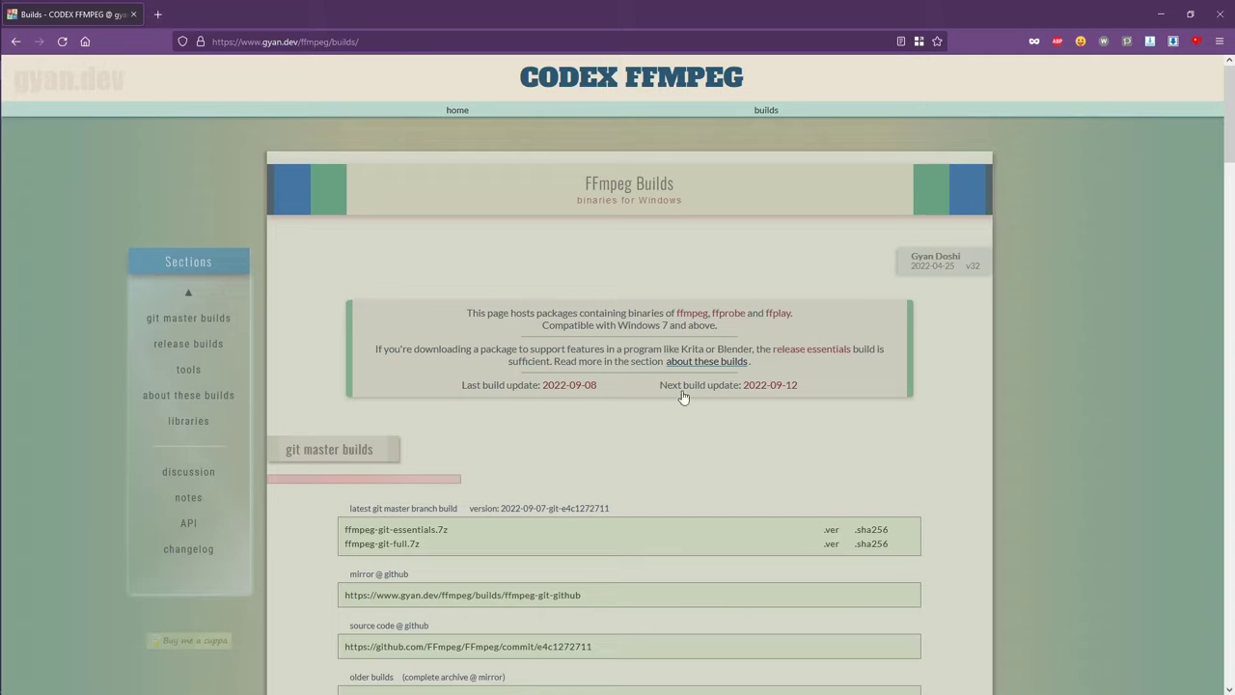
click(429, 537)
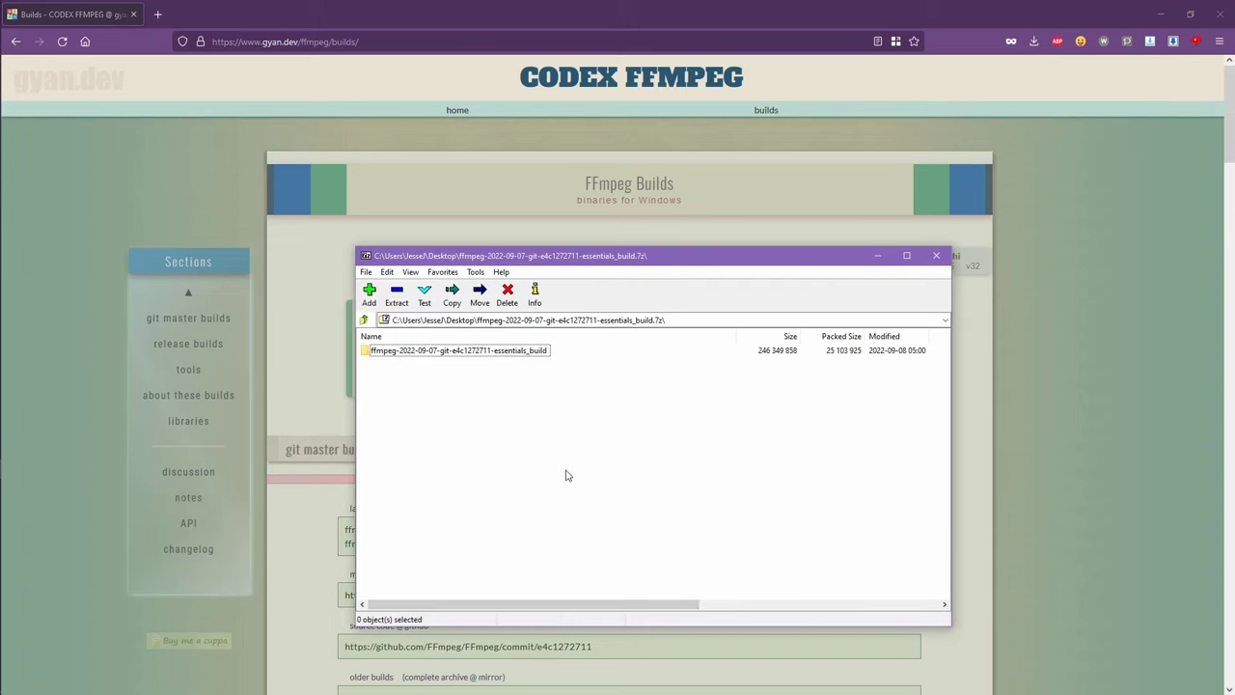
Open the essentials build folder inside the downloaded archive and move the archive window aside to make room.
double_click(398, 357)
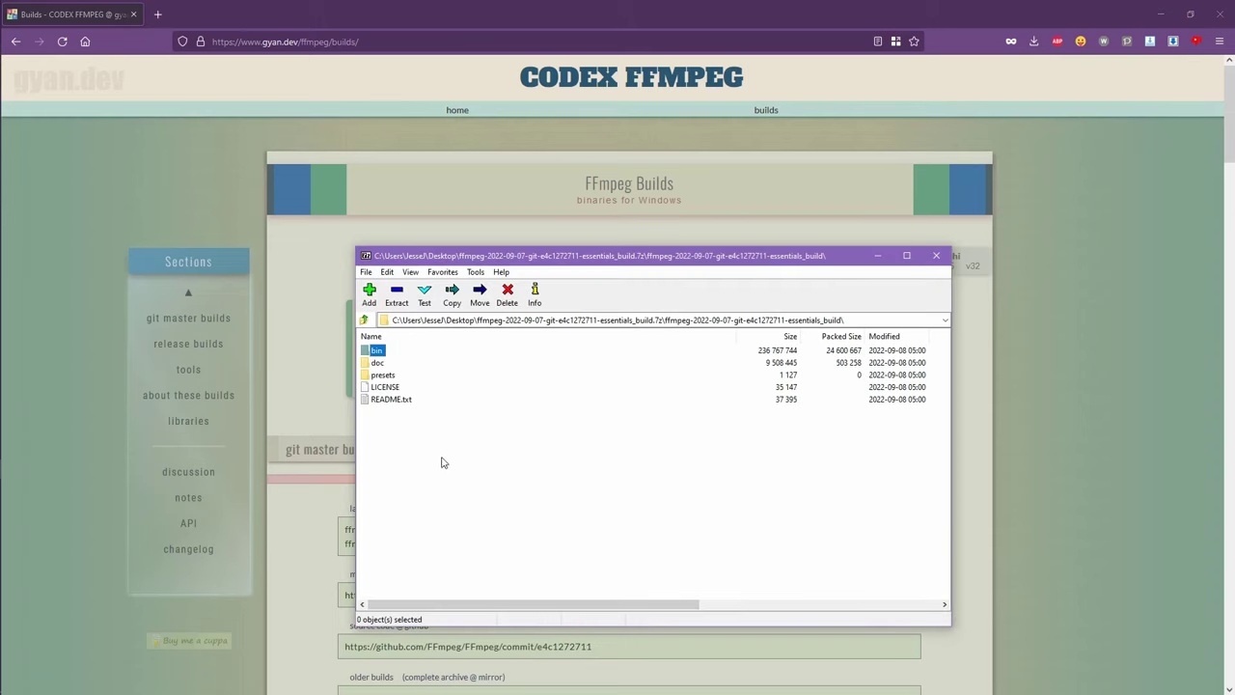
drag(452, 491, 363, 345)
click(469, 372)
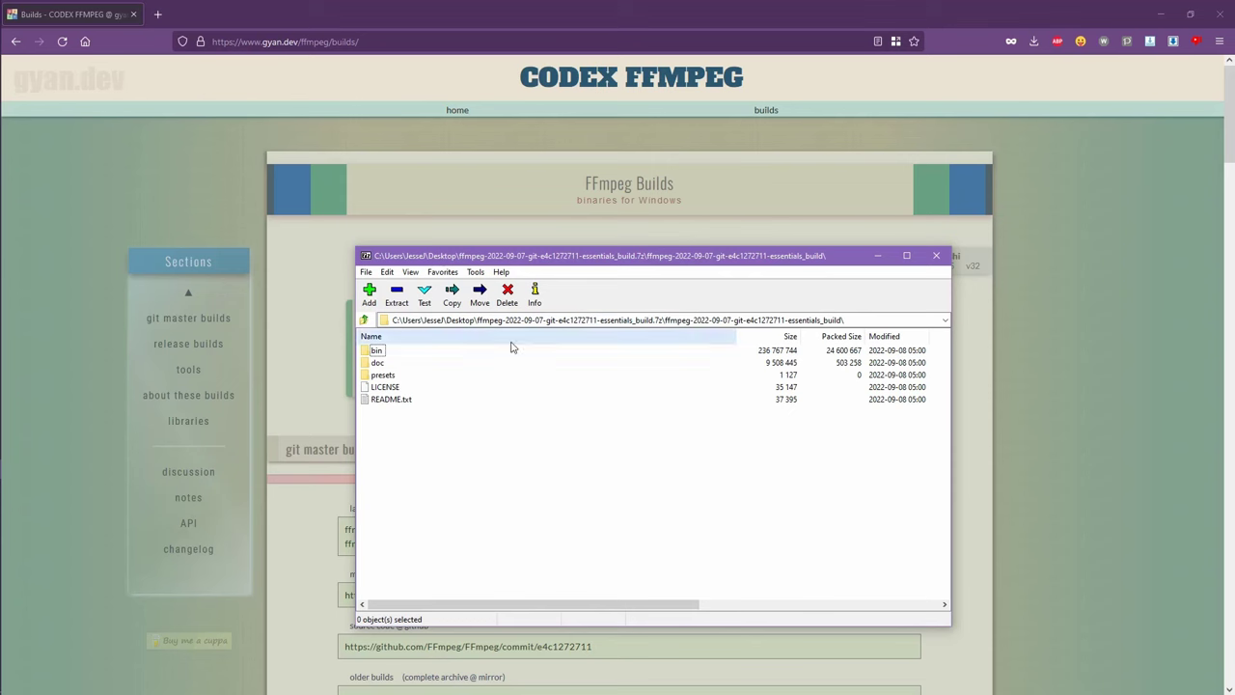
drag(537, 257, 867, 217)
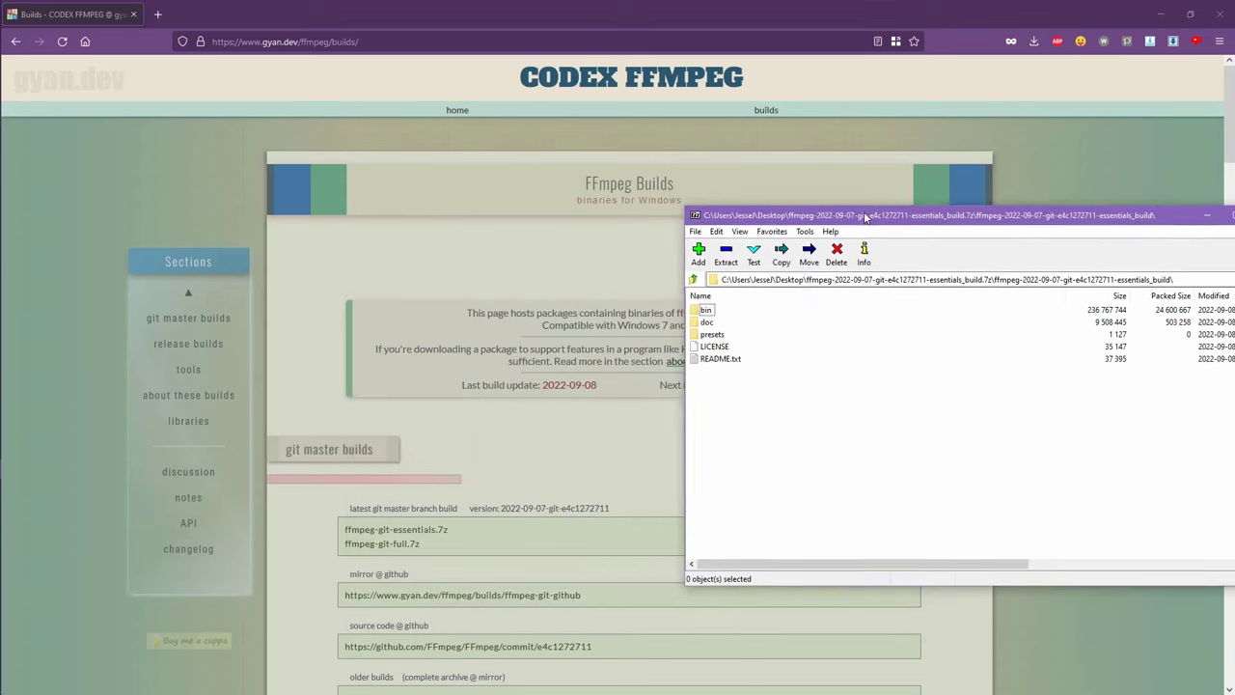
Open File Explorer, go to the Windows (C:) drive and open its ffmpeg folder.
key(super+e)
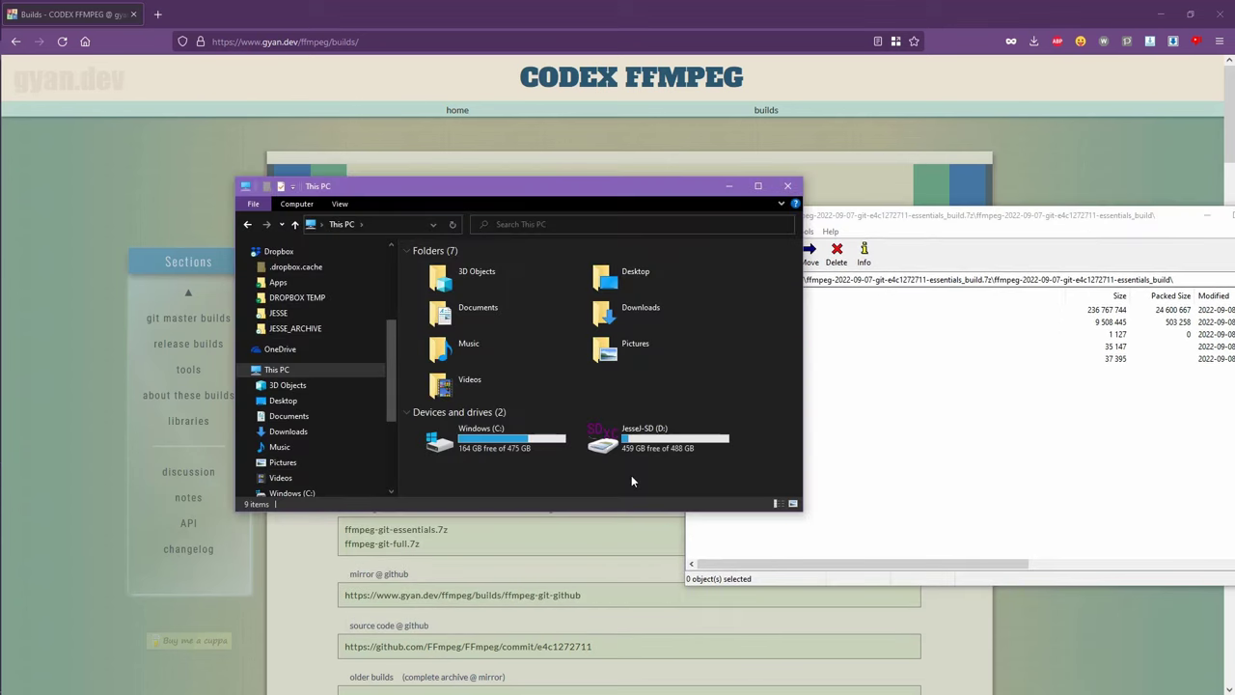
double_click(503, 437)
click(447, 279)
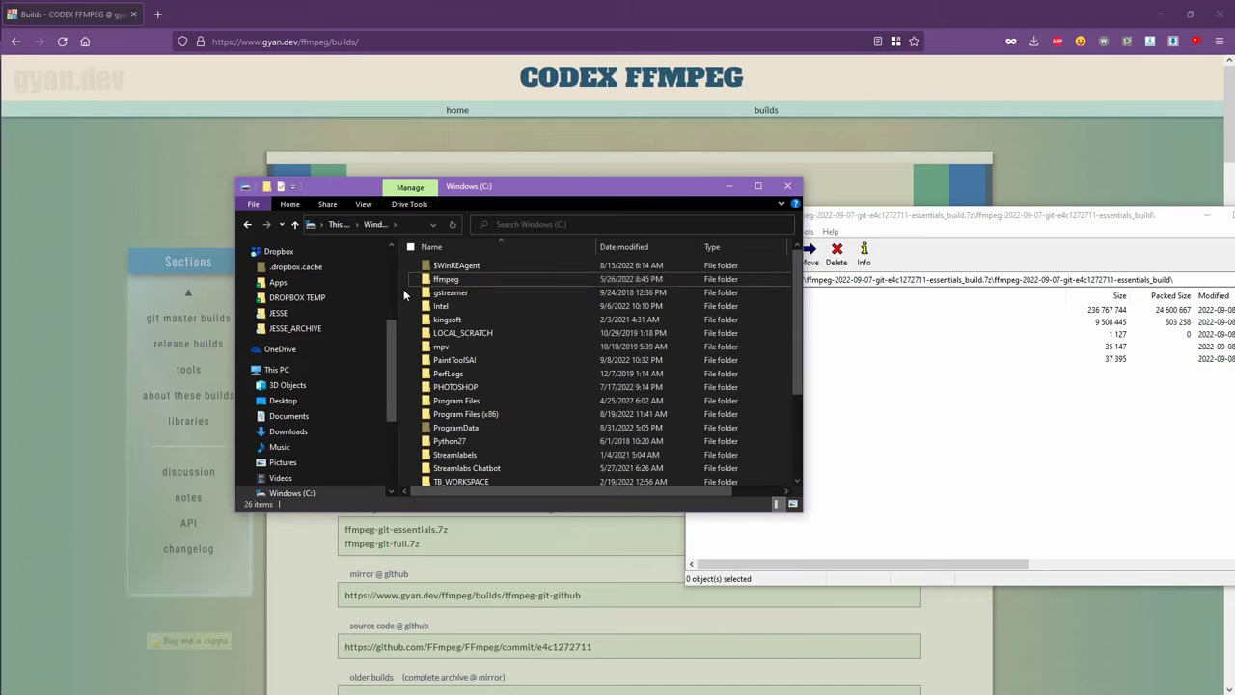
right_click(405, 290)
mouse_move(521, 459)
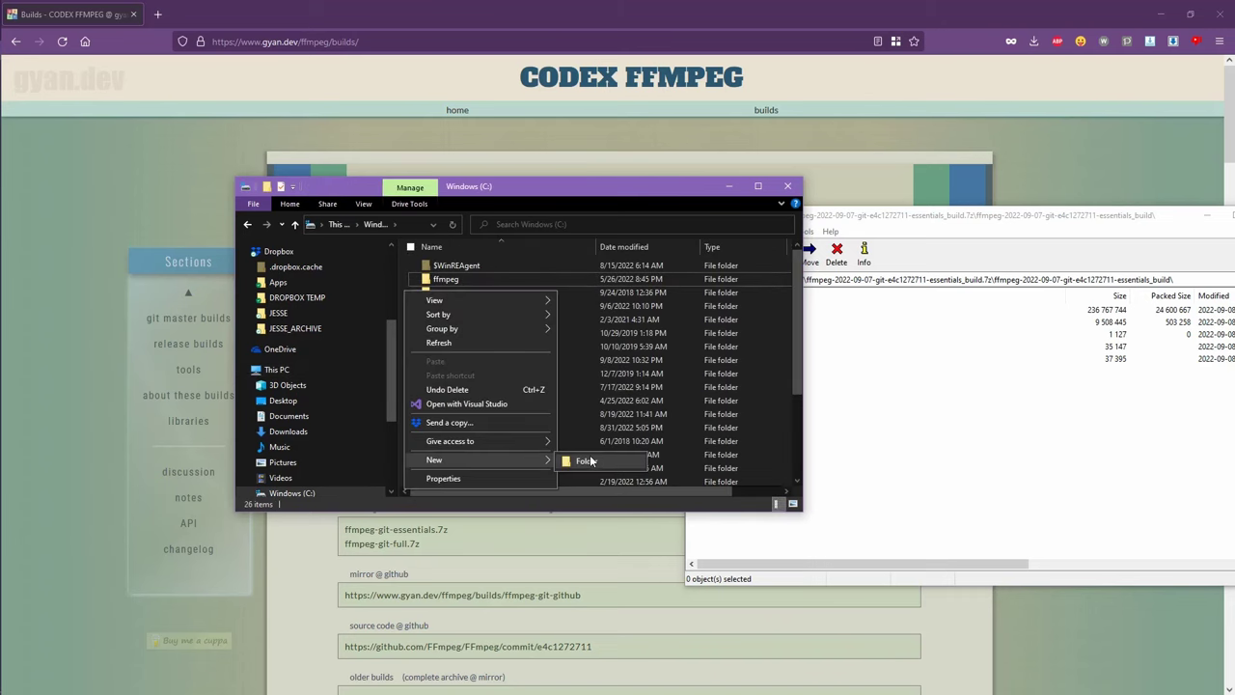
click(442, 281)
double_click(455, 279)
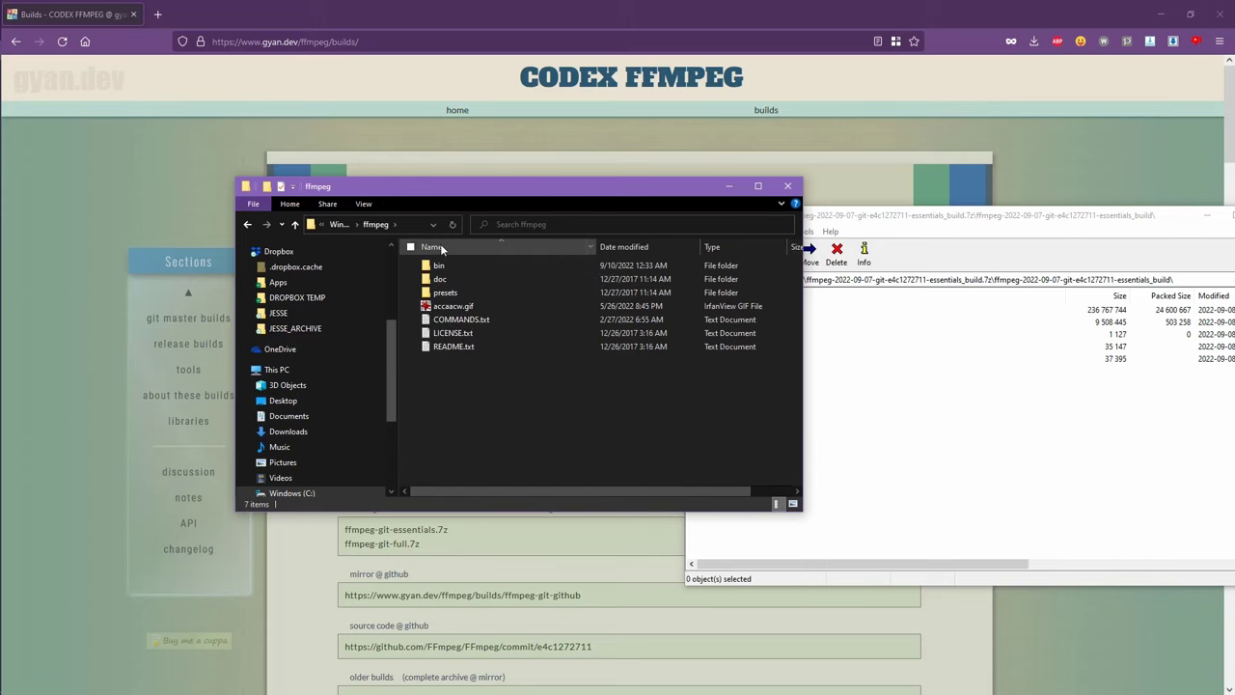
Select all contents of the downloaded build in the archive window and open the bin folder inside C:\ffmpeg.
click(900, 426)
drag(818, 464, 701, 307)
click(478, 402)
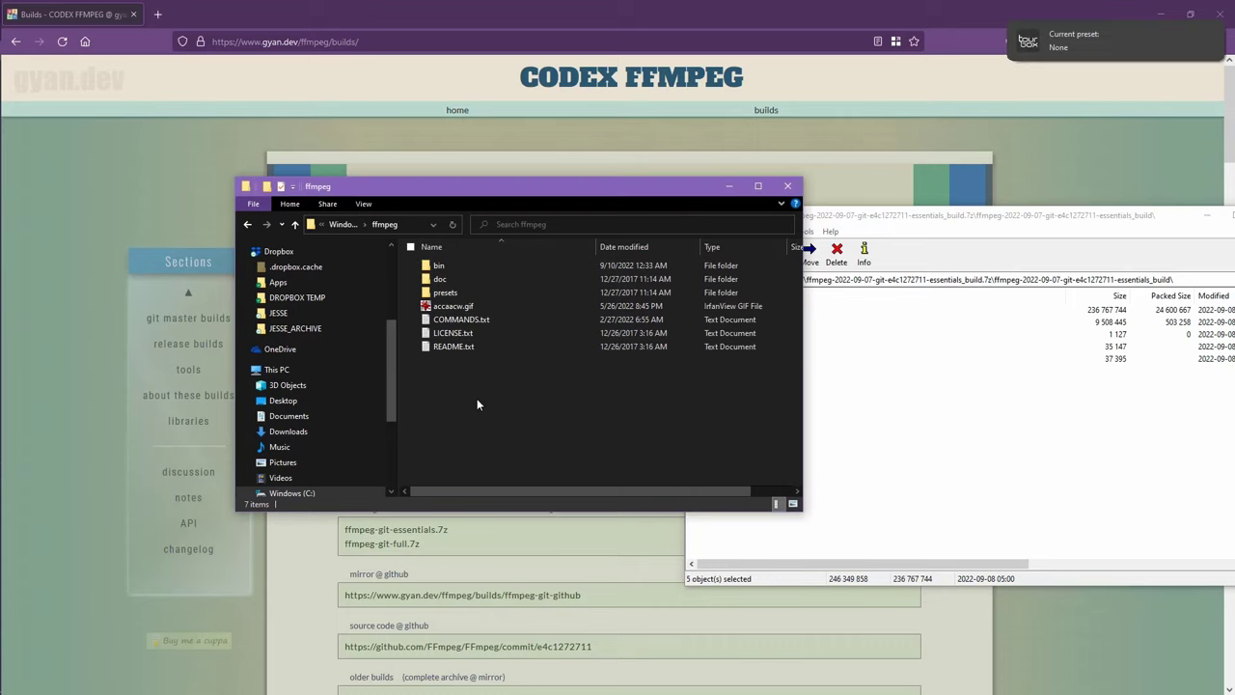
double_click(439, 267)
click(460, 271)
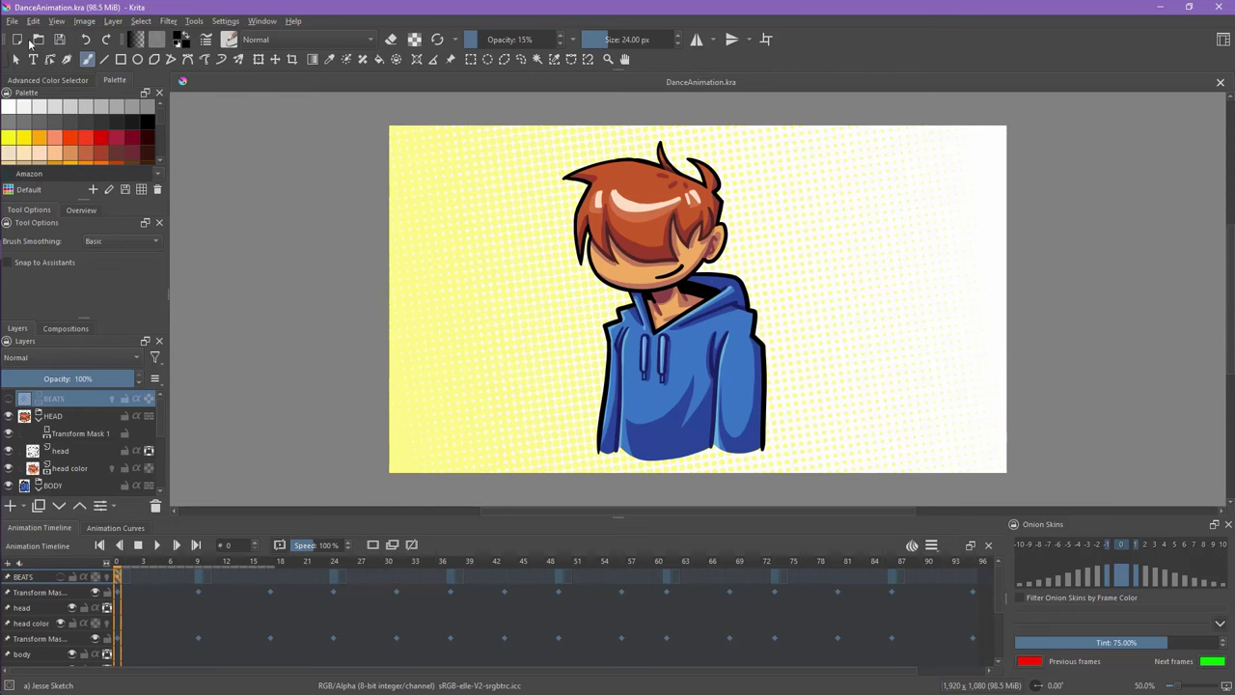
Open the Render Animation settings and set the export type to Video.
click(11, 22)
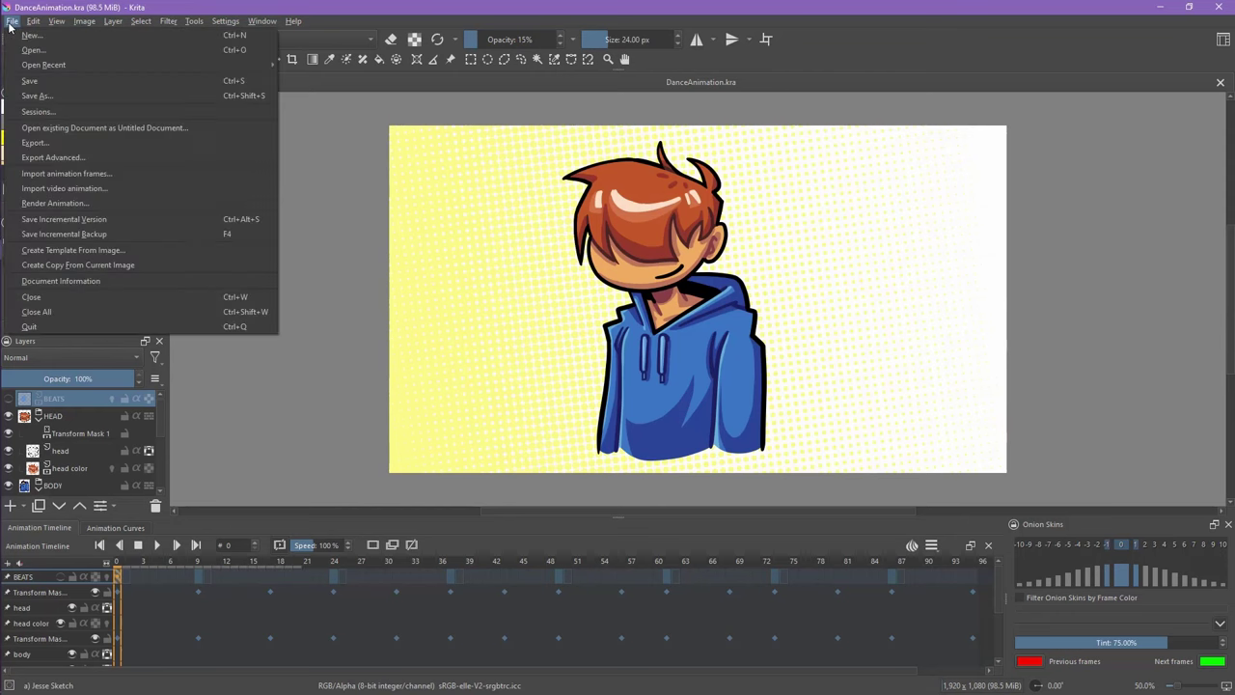
click(63, 205)
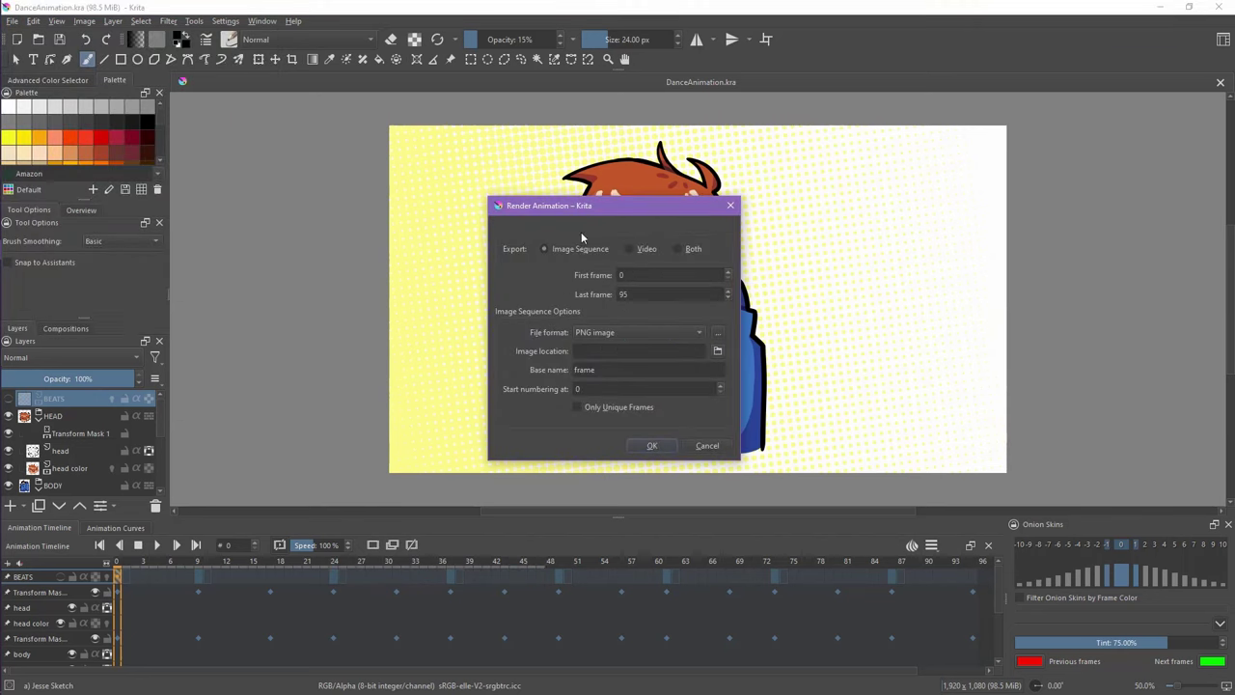
click(633, 249)
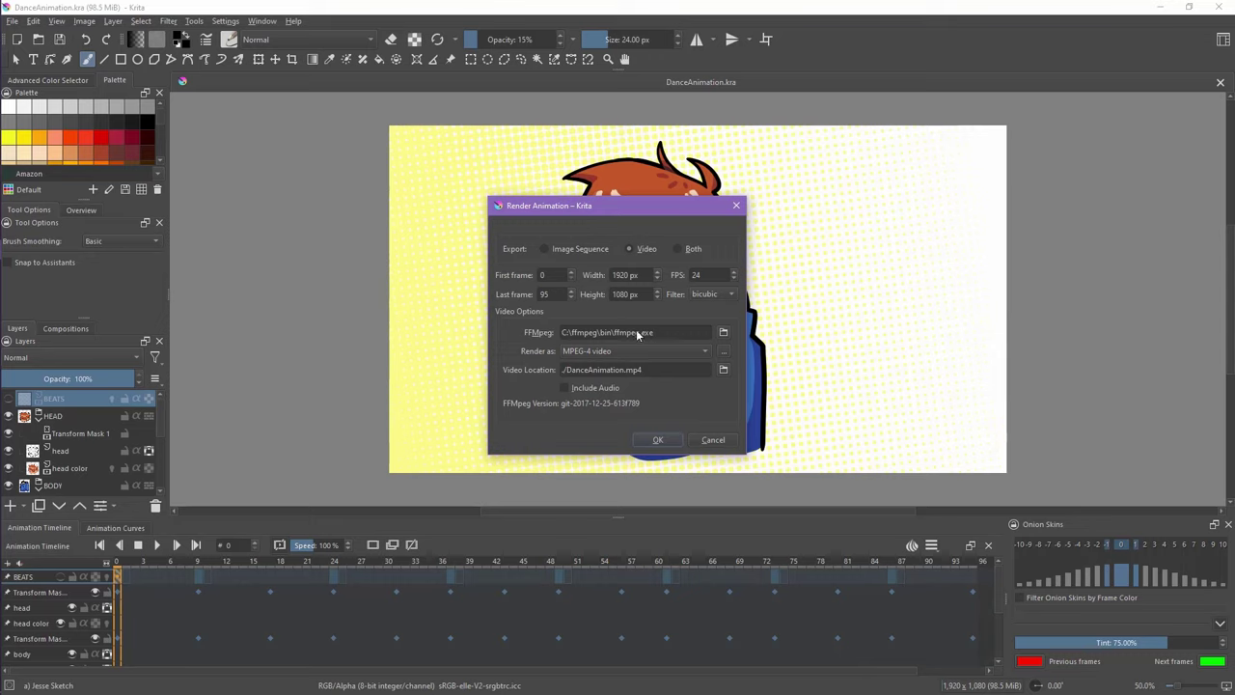
Set the FFmpeg path for the render by browsing the Windows (C:) drive to ffmpeg\bin and choosing ffmpeg.exe.
click(724, 333)
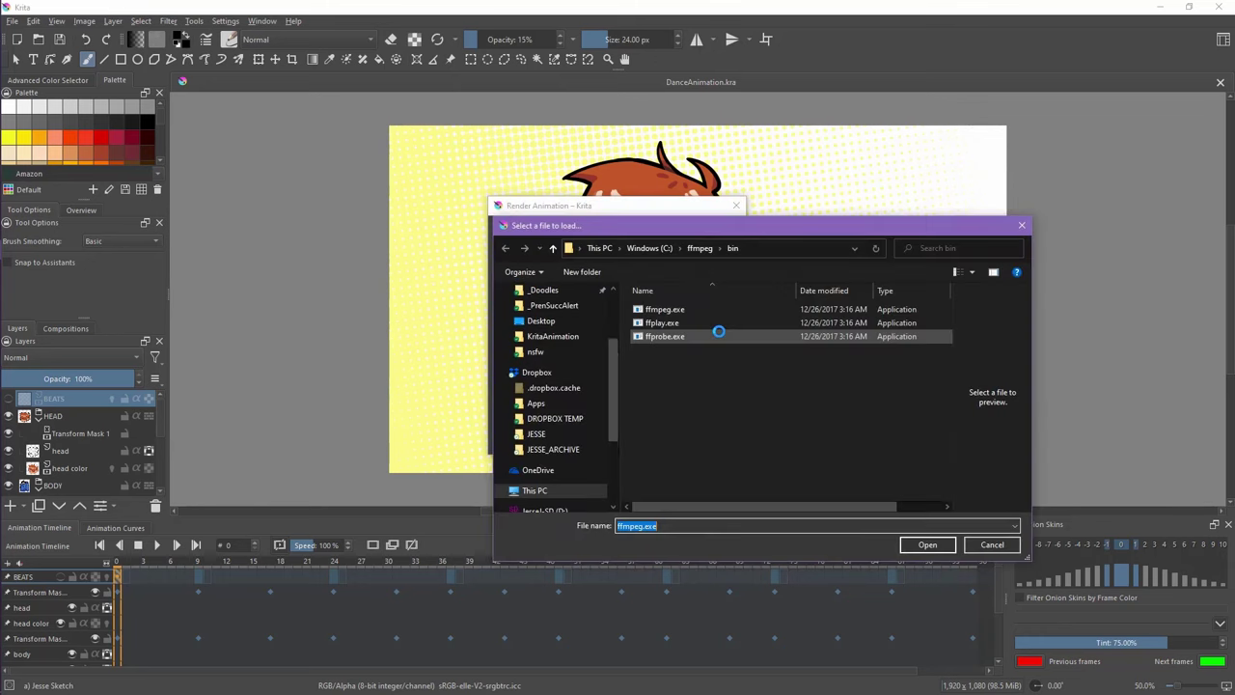
click(599, 248)
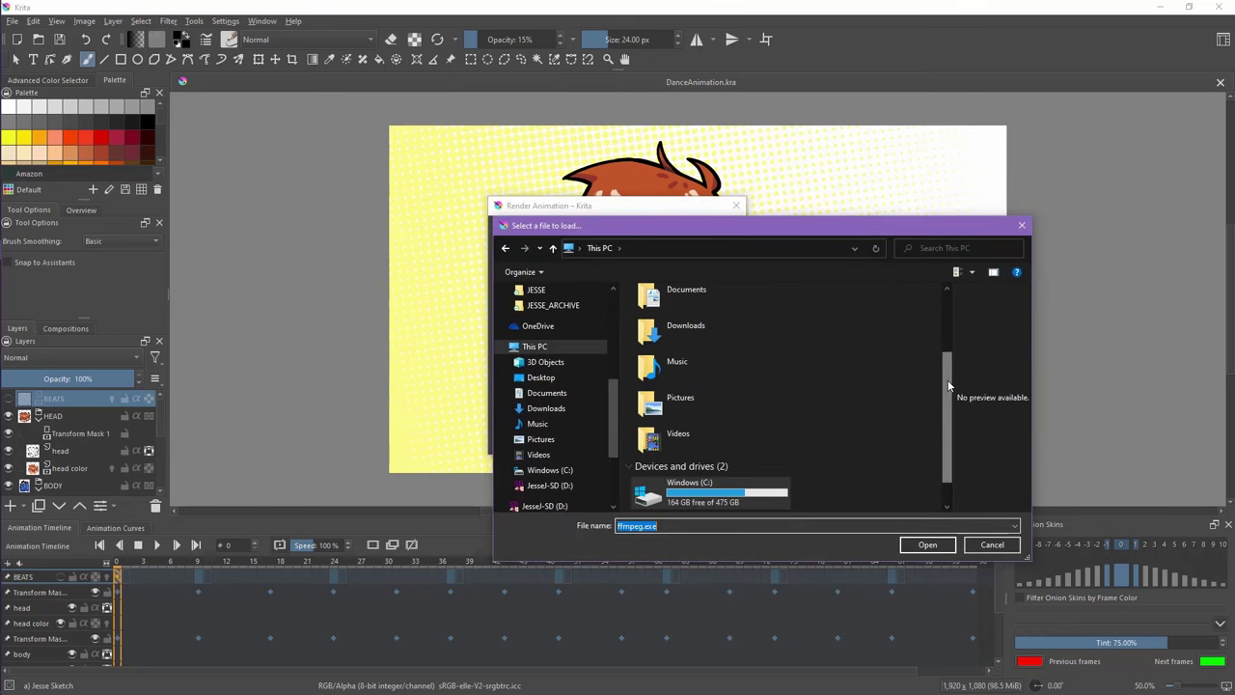
drag(947, 393, 948, 415)
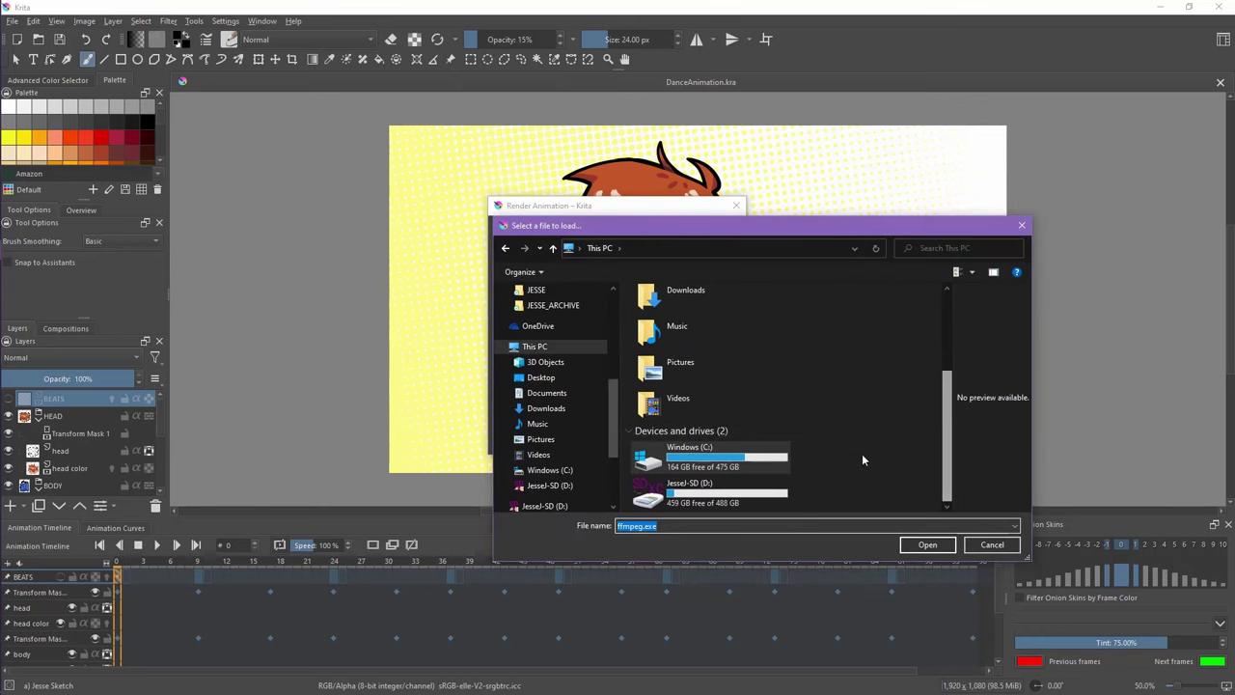
double_click(705, 456)
double_click(666, 326)
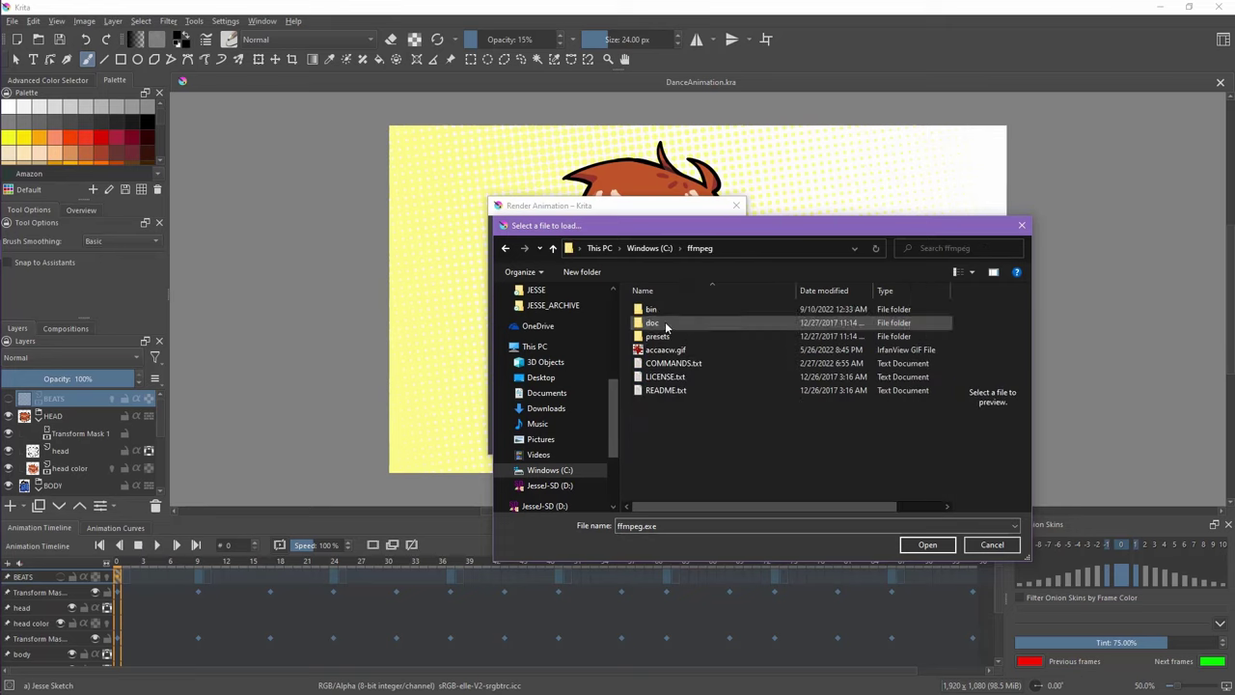
double_click(653, 311)
click(663, 311)
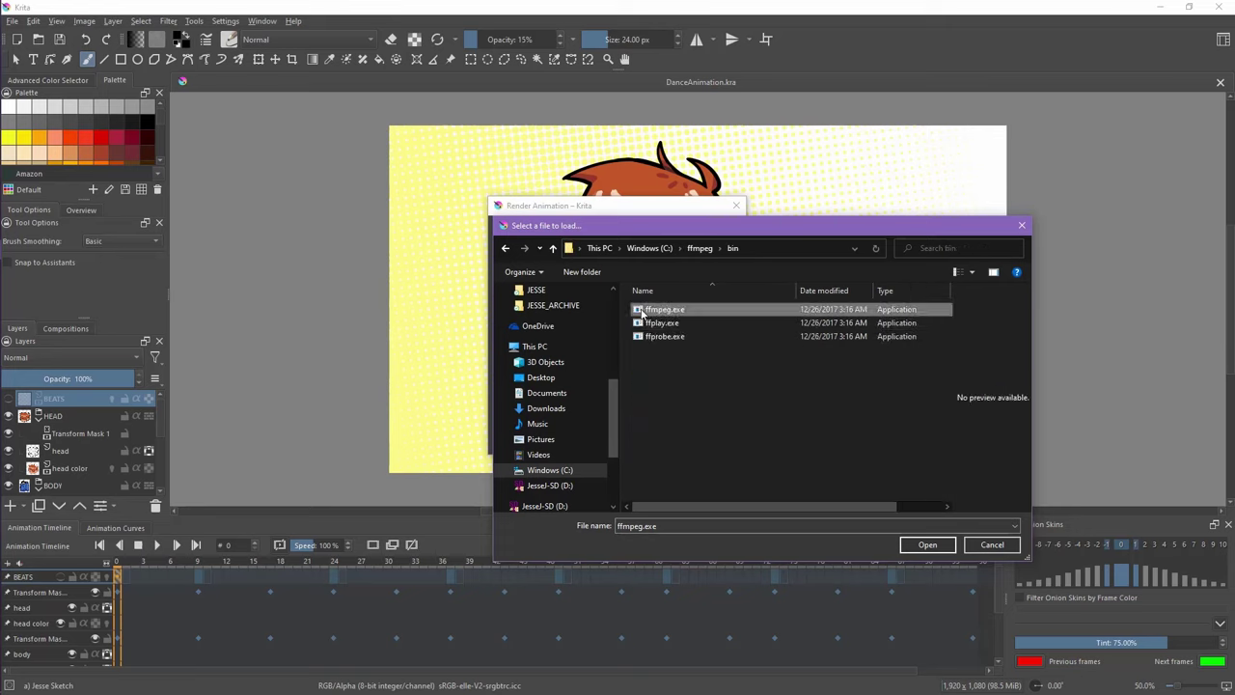
click(927, 544)
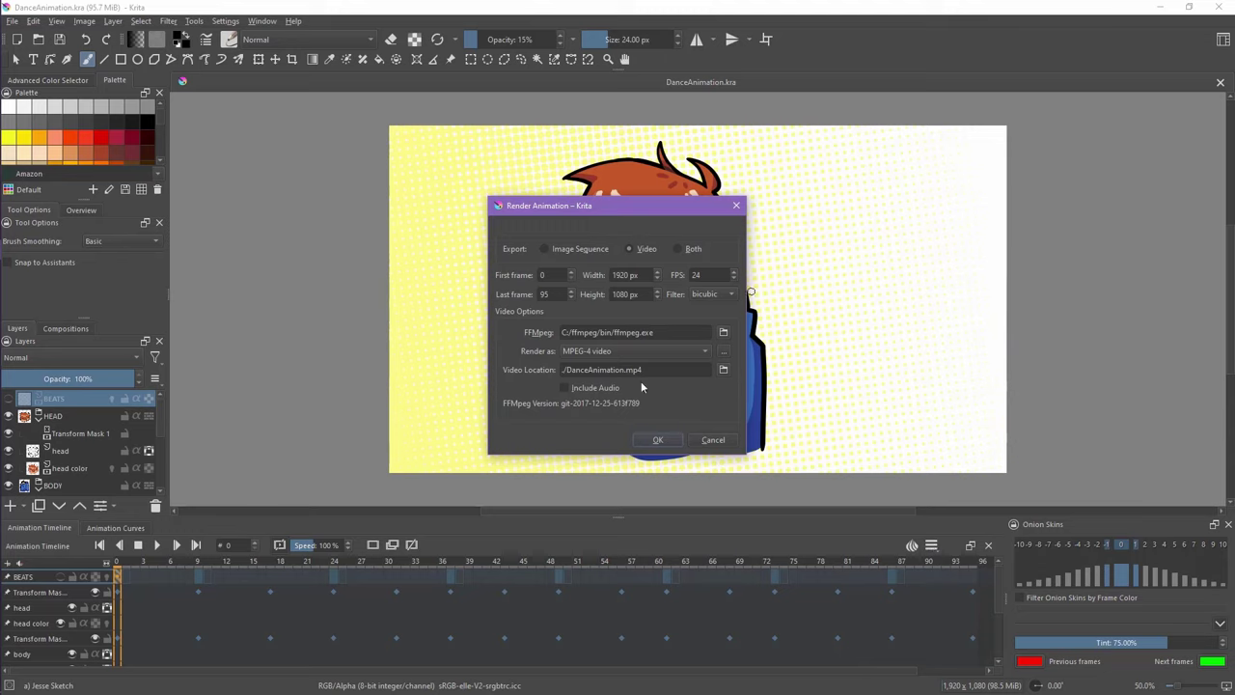
Try GIF image as the render format and return it to MPEG-4 video with audio included.
click(590, 350)
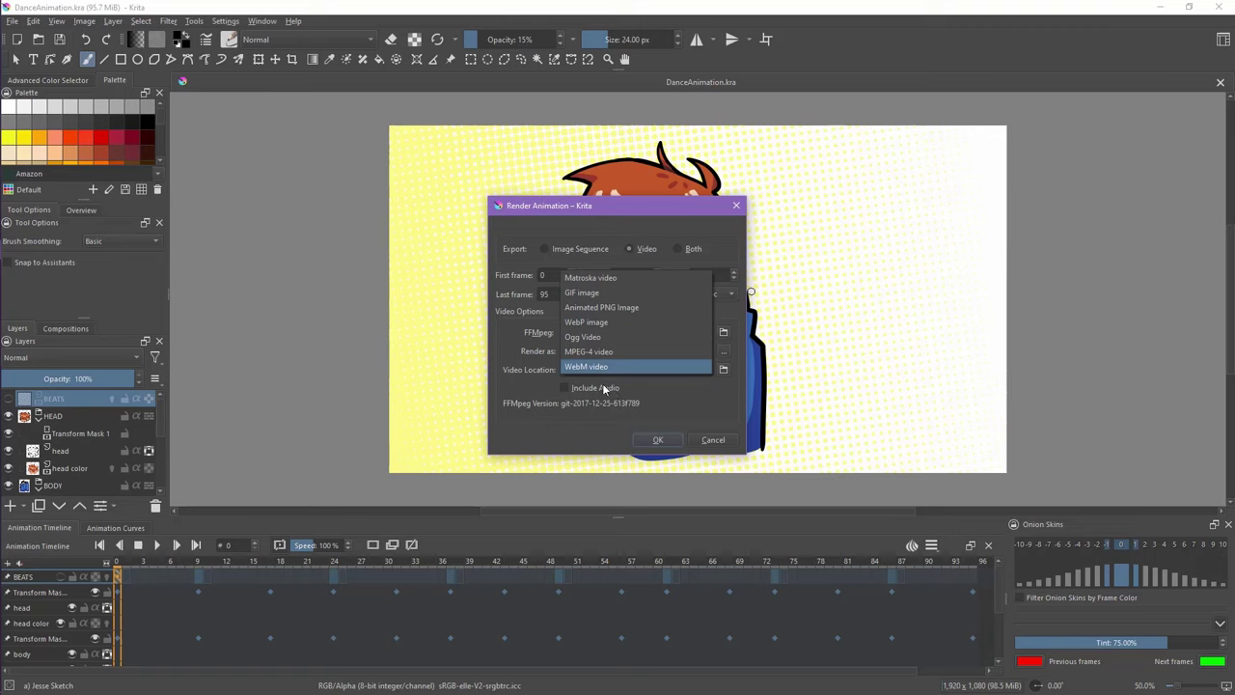
click(589, 296)
click(613, 351)
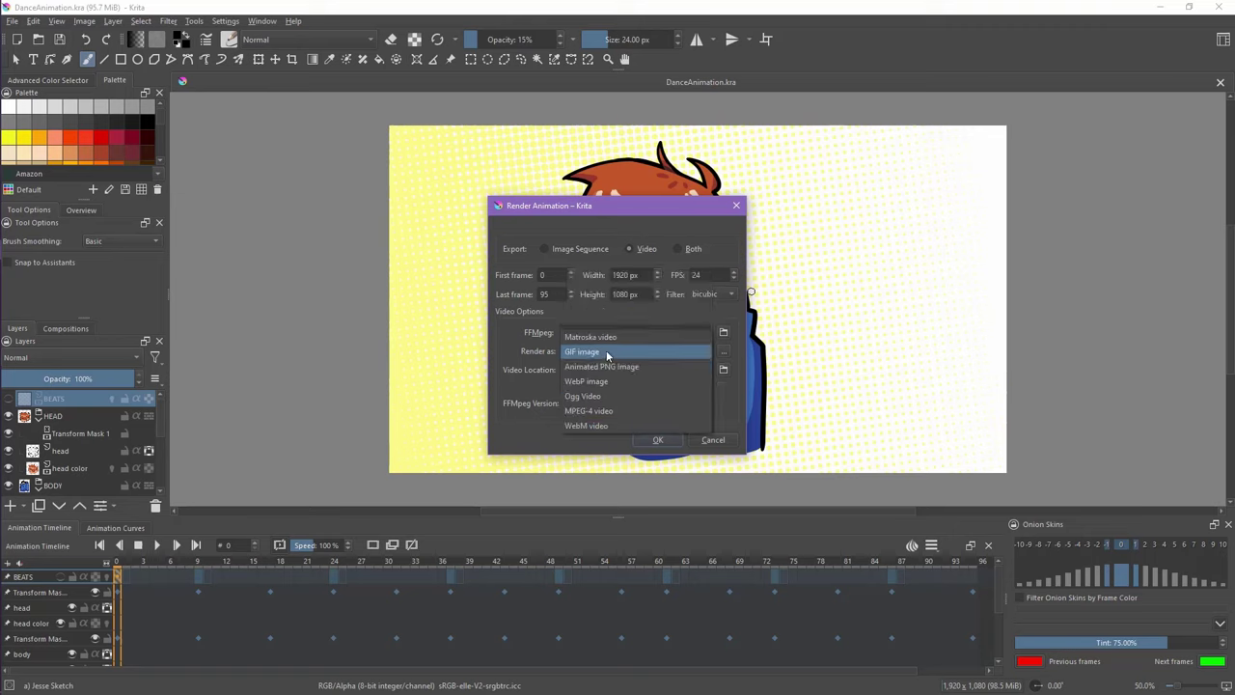
click(590, 413)
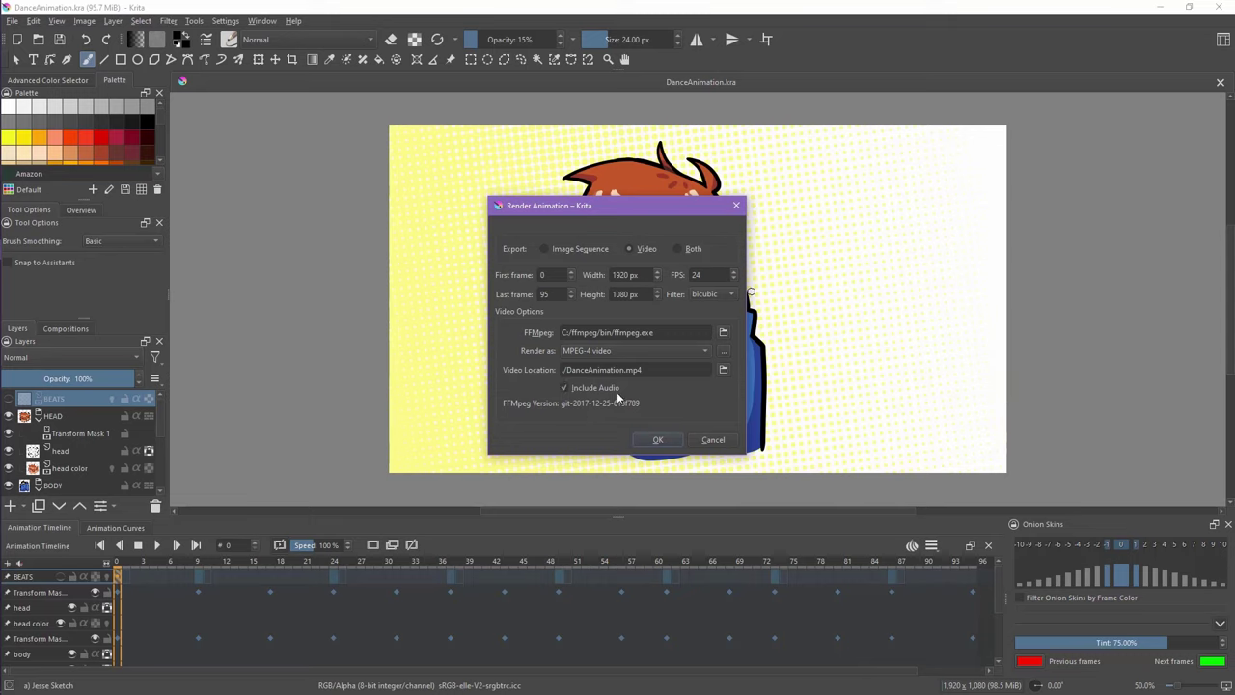
Render the animation as DanceAnimation.mp4 and play the finished video from the KritaAnimation folder.
click(660, 439)
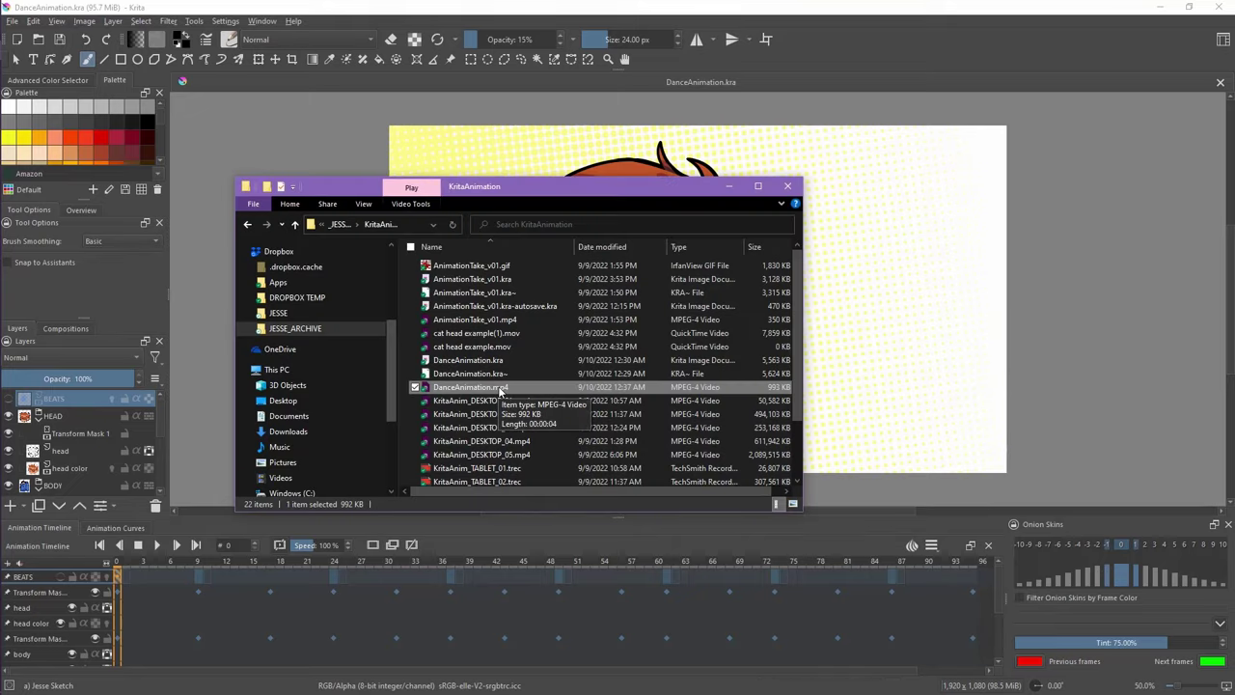
double_click(499, 388)
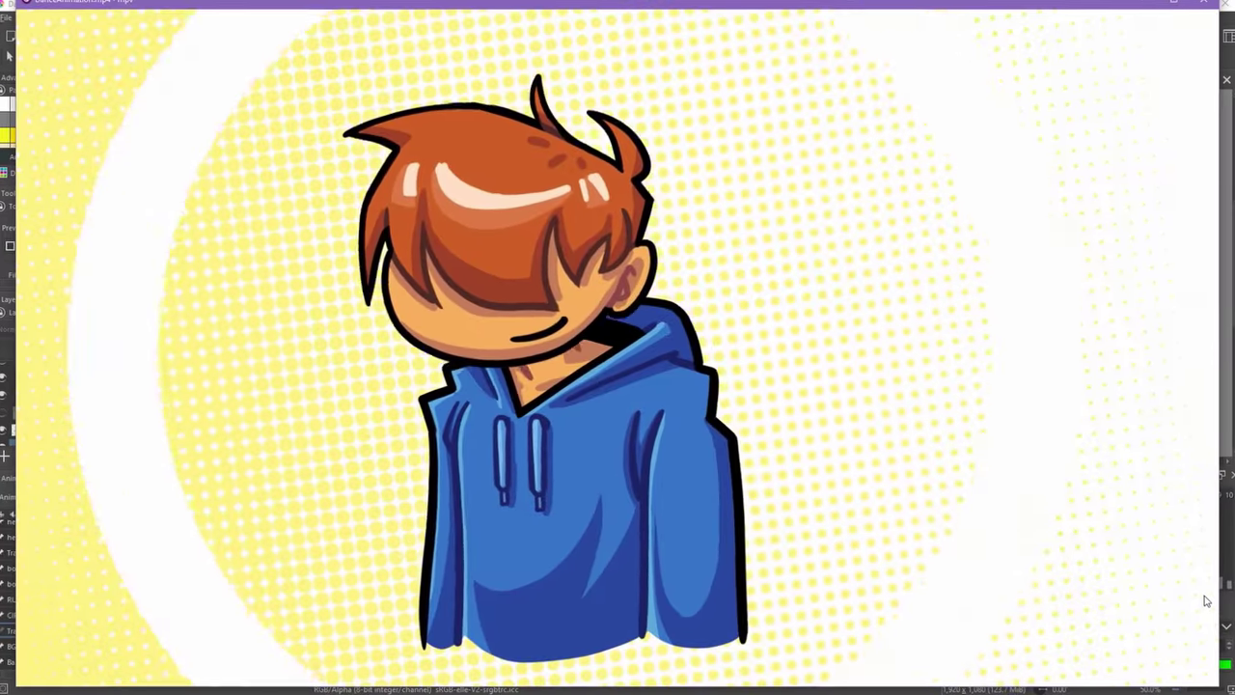